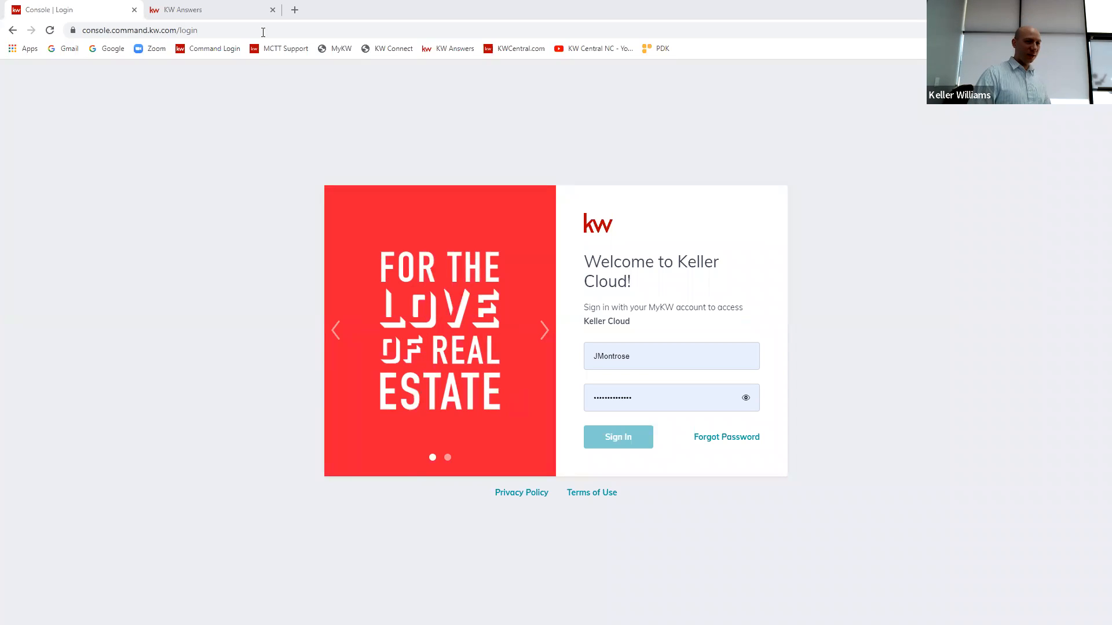
Step: Search the KW Answers help site for DocuSign and open the "Get Started with DocuSign Rooms" article
{"action": "left_click", "coordinate": [205, 11]}
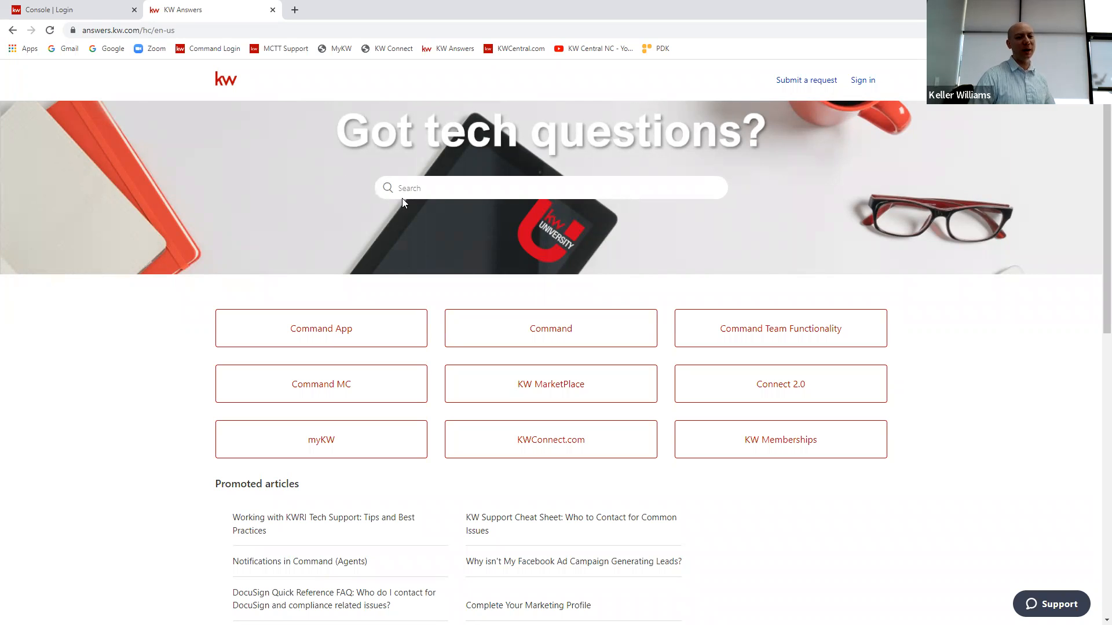
{"action": "left_click", "coordinate": [441, 194]}
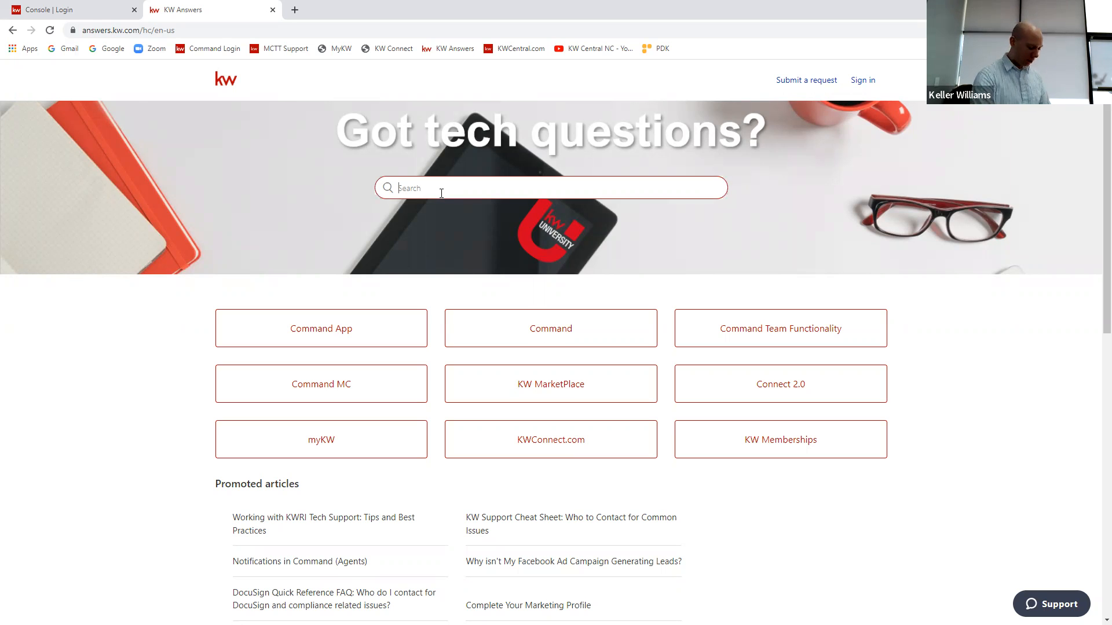
{"action": "type", "text": "DocuSign"}
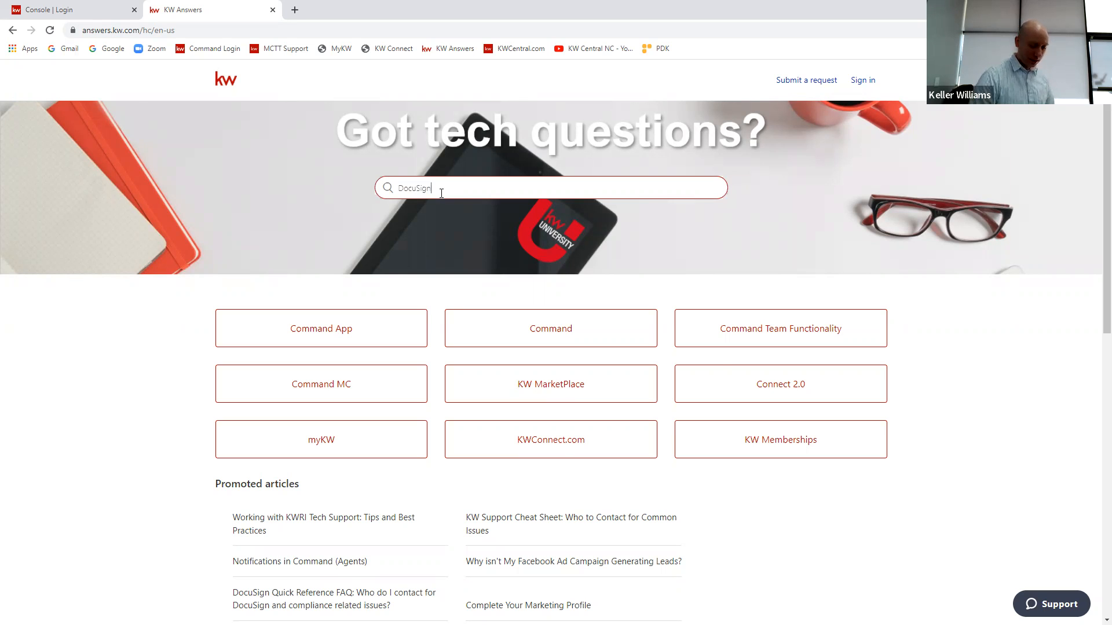
{"action": "key", "text": "Return"}
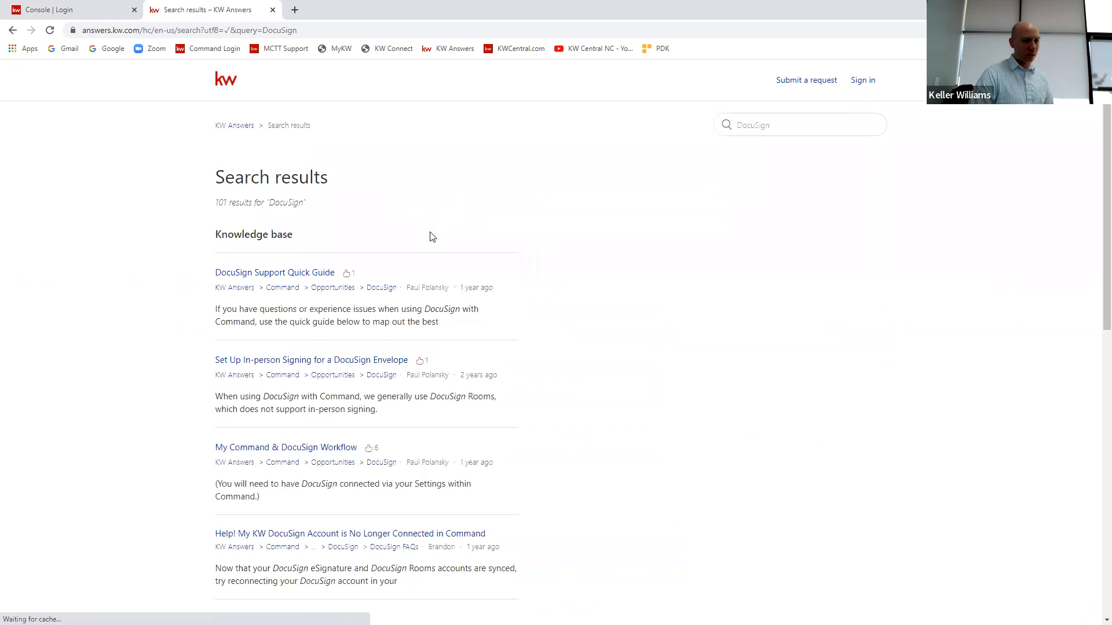
{"action": "scroll", "coordinate": [425, 243], "scroll_direction": "down", "scroll_amount": 1}
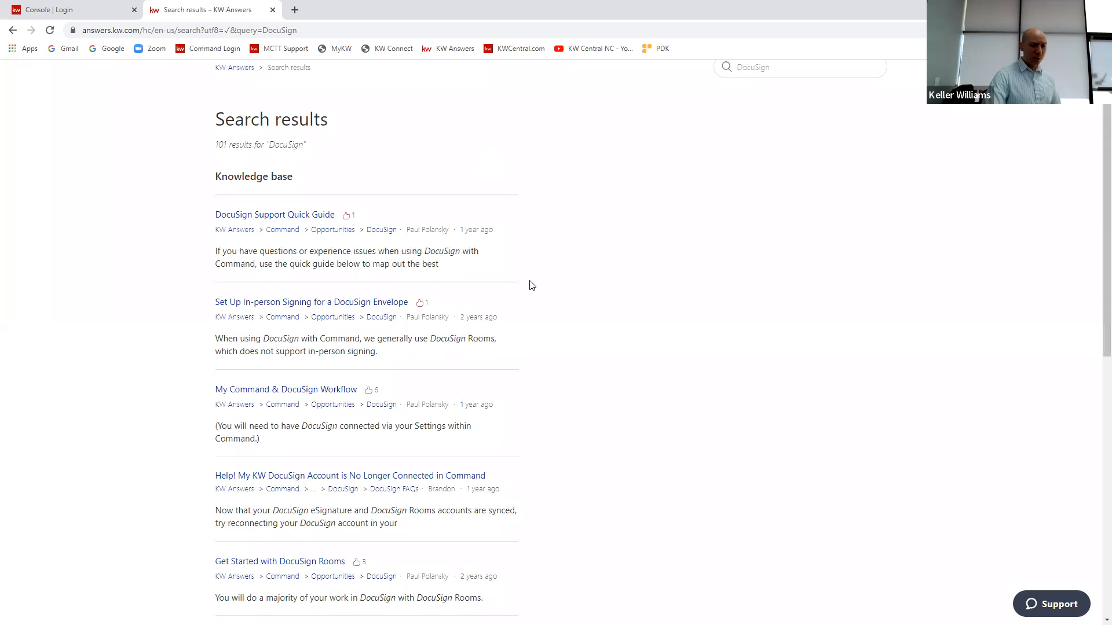
{"action": "scroll", "coordinate": [404, 367], "scroll_direction": "down", "scroll_amount": 2}
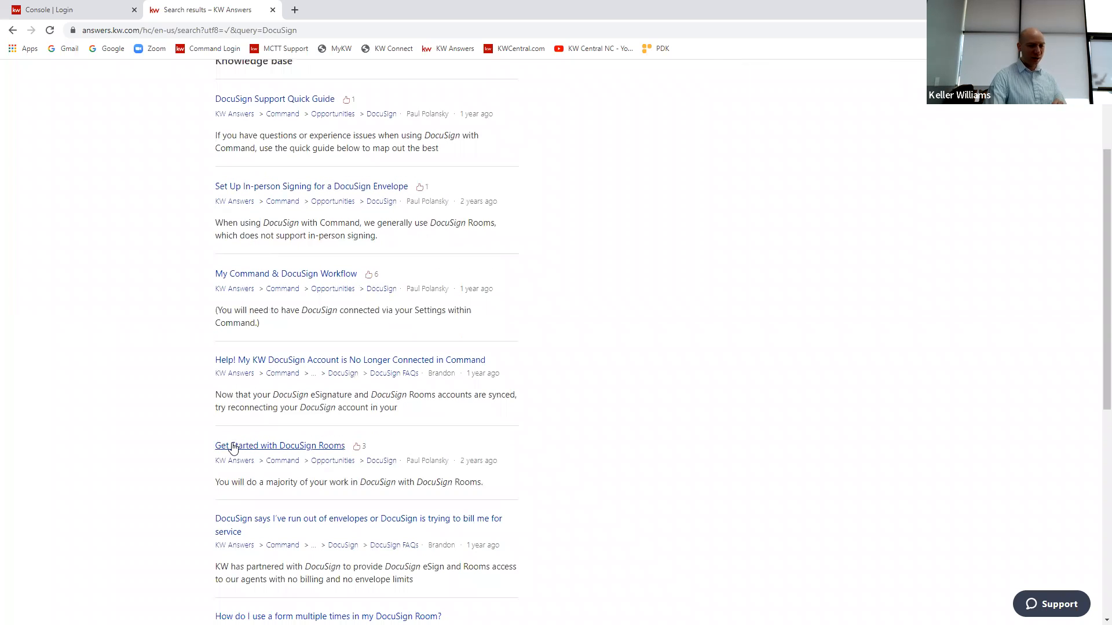
{"action": "left_click", "coordinate": [237, 450]}
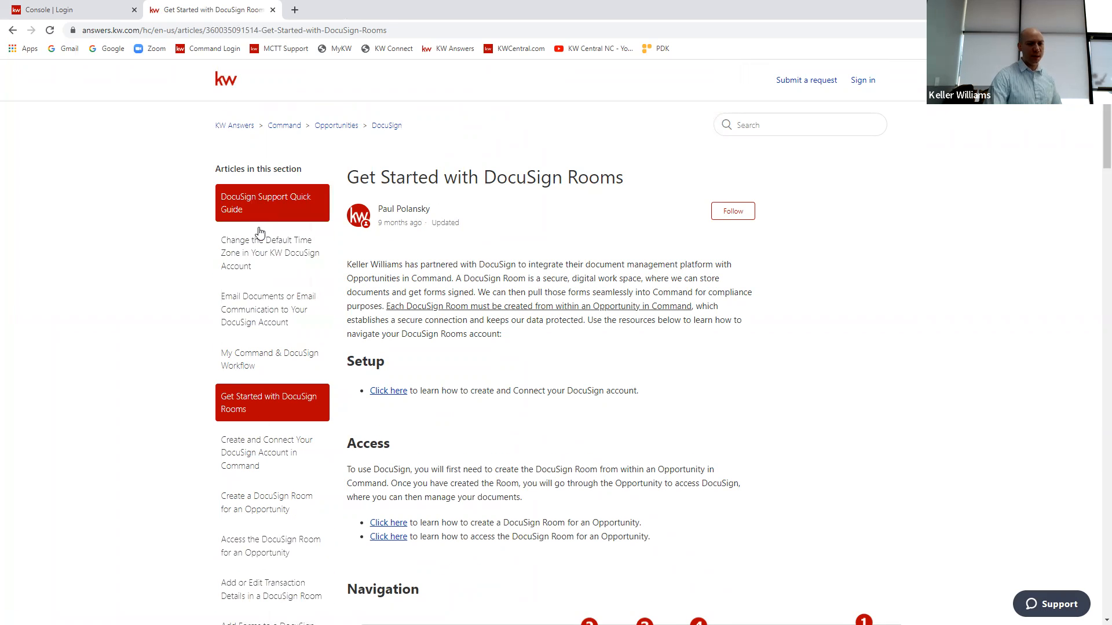
Step: Review the article's related topics and DocuSign Room navigation guidance, and close the help site
{"action": "scroll", "coordinate": [259, 232], "scroll_direction": "down", "scroll_amount": 2}
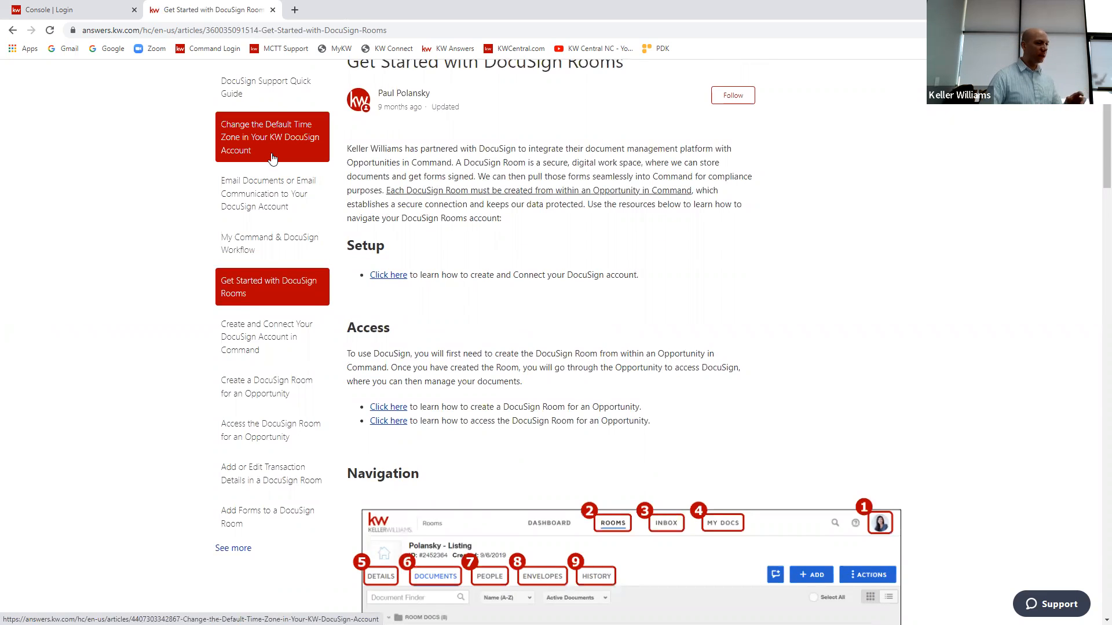
{"action": "scroll", "coordinate": [273, 158], "scroll_direction": "up", "scroll_amount": 1}
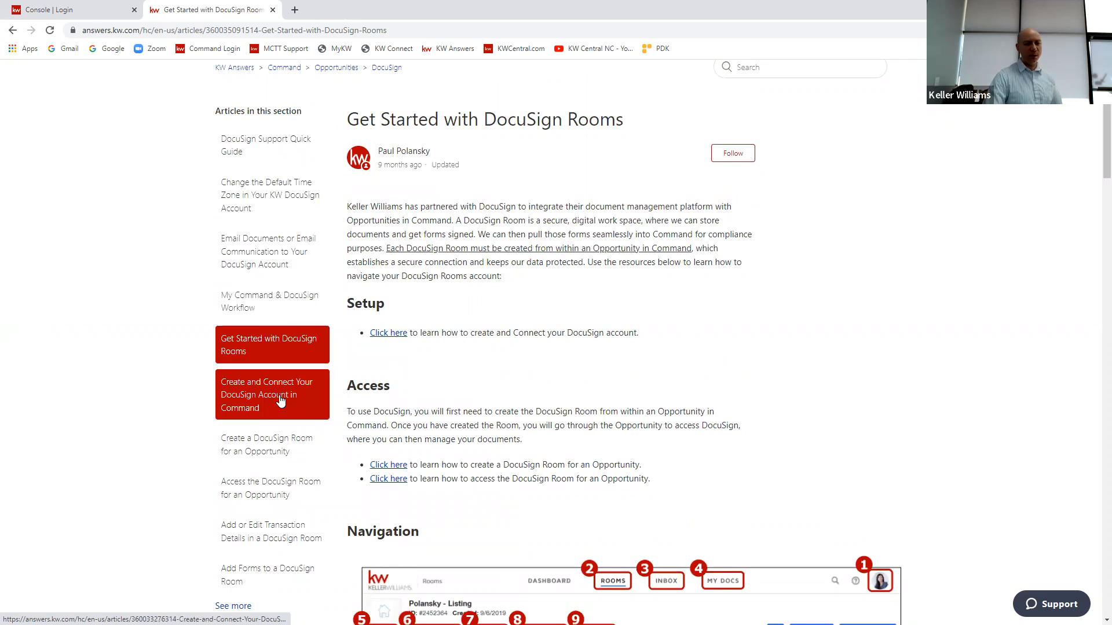
{"action": "scroll", "coordinate": [714, 349], "scroll_direction": "down", "scroll_amount": 3}
{"action": "scroll", "coordinate": [713, 348], "scroll_direction": "down", "scroll_amount": 10}
{"action": "scroll", "coordinate": [711, 345], "scroll_direction": "down", "scroll_amount": 8}
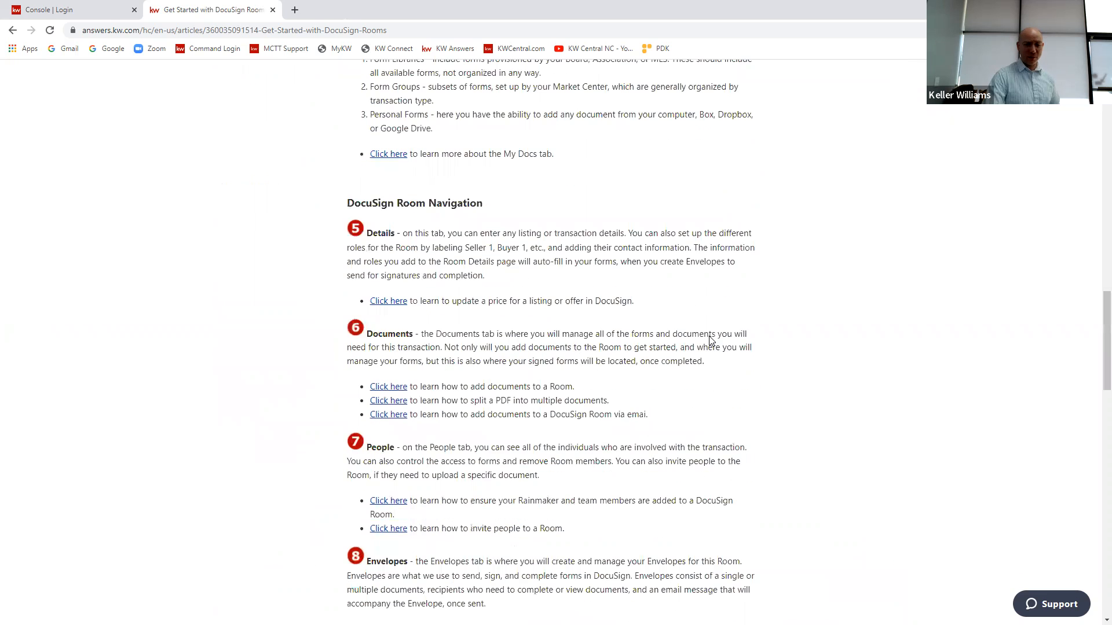
{"action": "scroll", "coordinate": [711, 340], "scroll_direction": "down", "scroll_amount": 3}
{"action": "left_click_drag", "start_coordinate": [1096, 337], "coordinate": [1096, 75]}
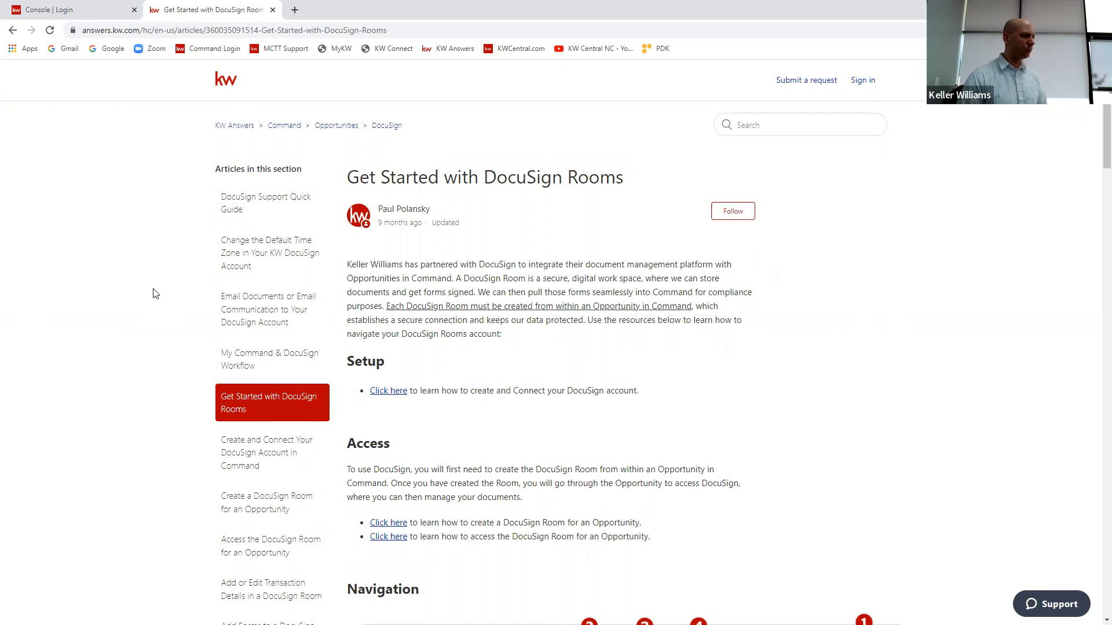
{"action": "left_click", "coordinate": [273, 10]}
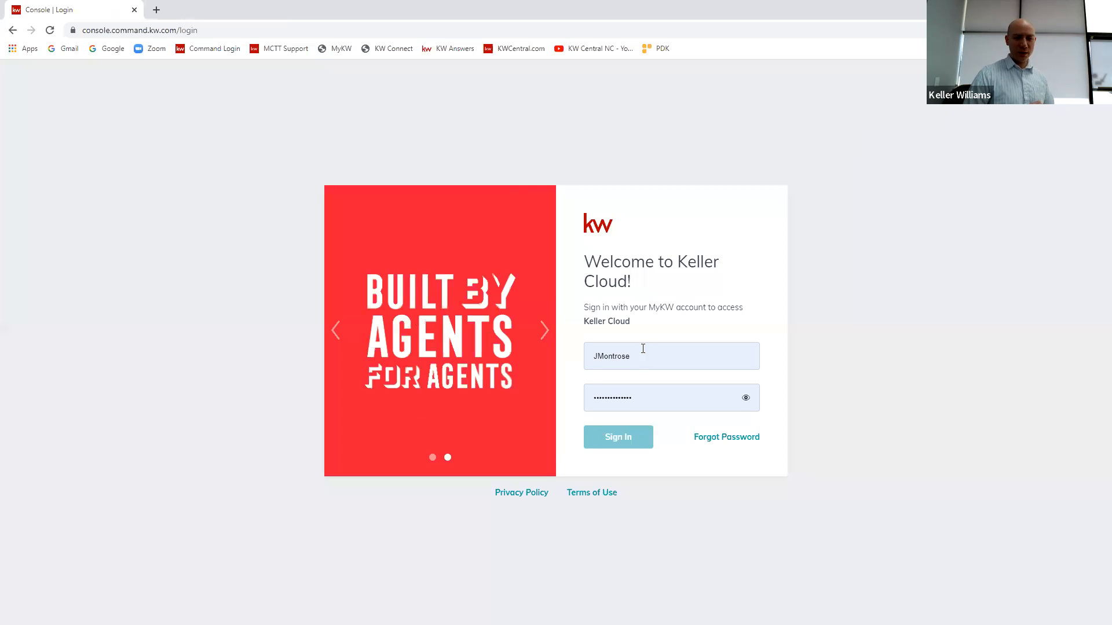
Step: Sign in to Keller Cloud with the saved credentials and go to Opportunities in Command
{"action": "left_click", "coordinate": [622, 441]}
{"action": "left_click", "coordinate": [621, 442]}
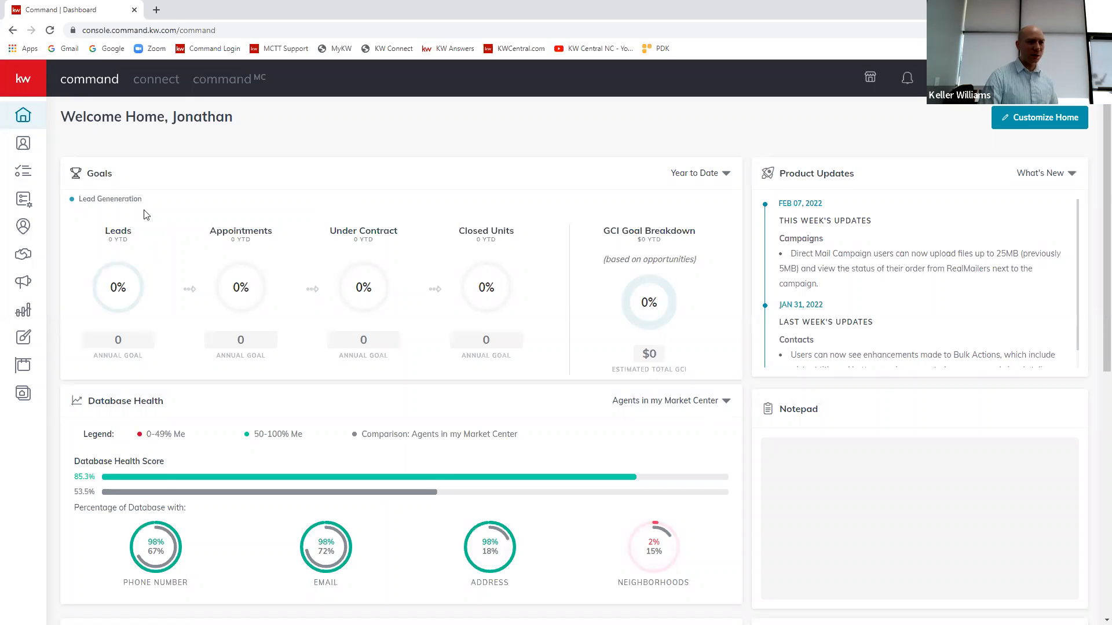
{"action": "left_click", "coordinate": [12, 87]}
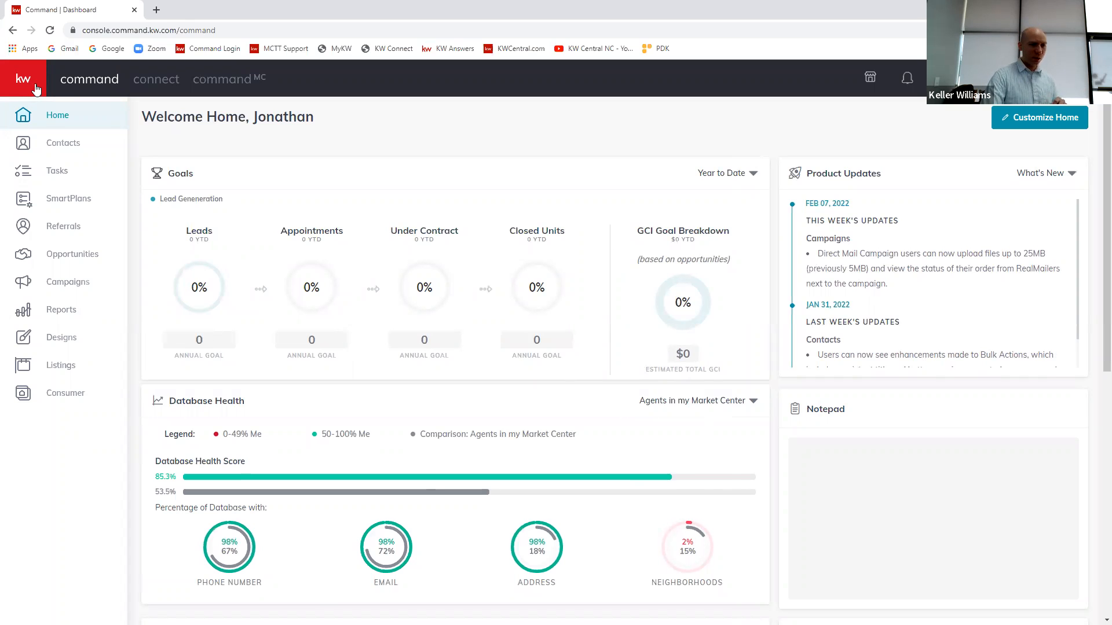
{"action": "left_click", "coordinate": [69, 257]}
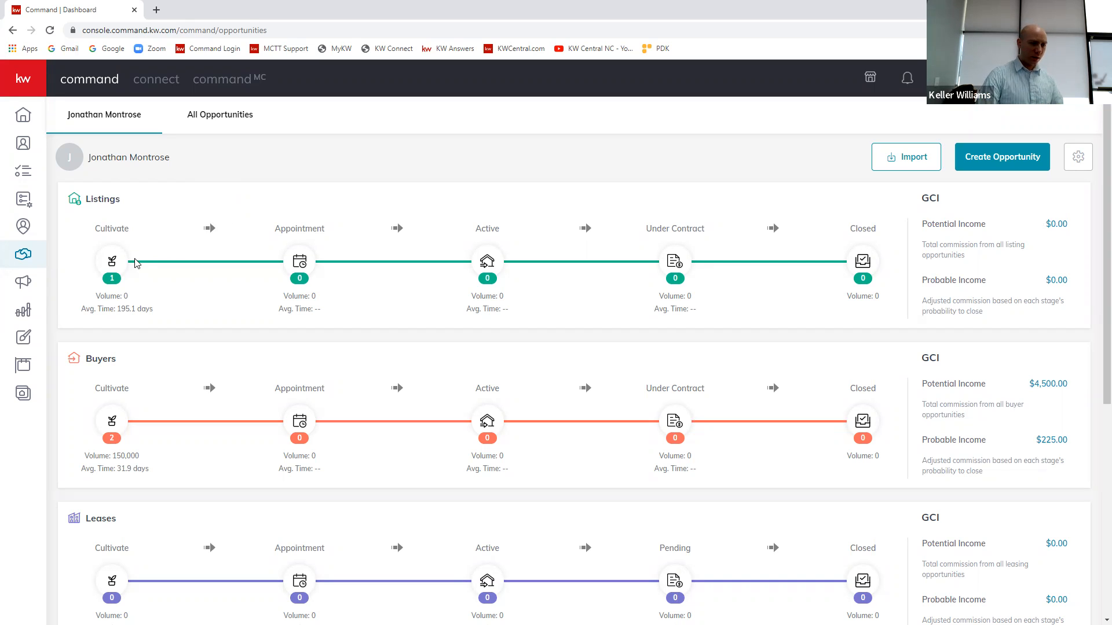
Step: View the details of the training listing in the Listings Cultivate phase and show its documents
{"action": "left_click", "coordinate": [113, 262]}
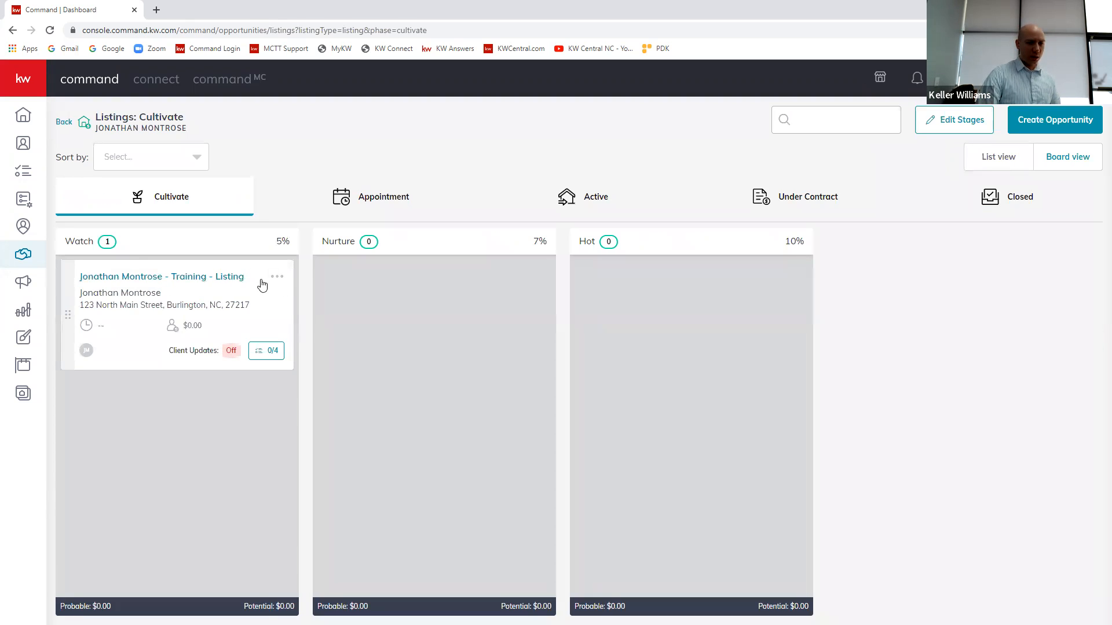
{"action": "left_click", "coordinate": [276, 279]}
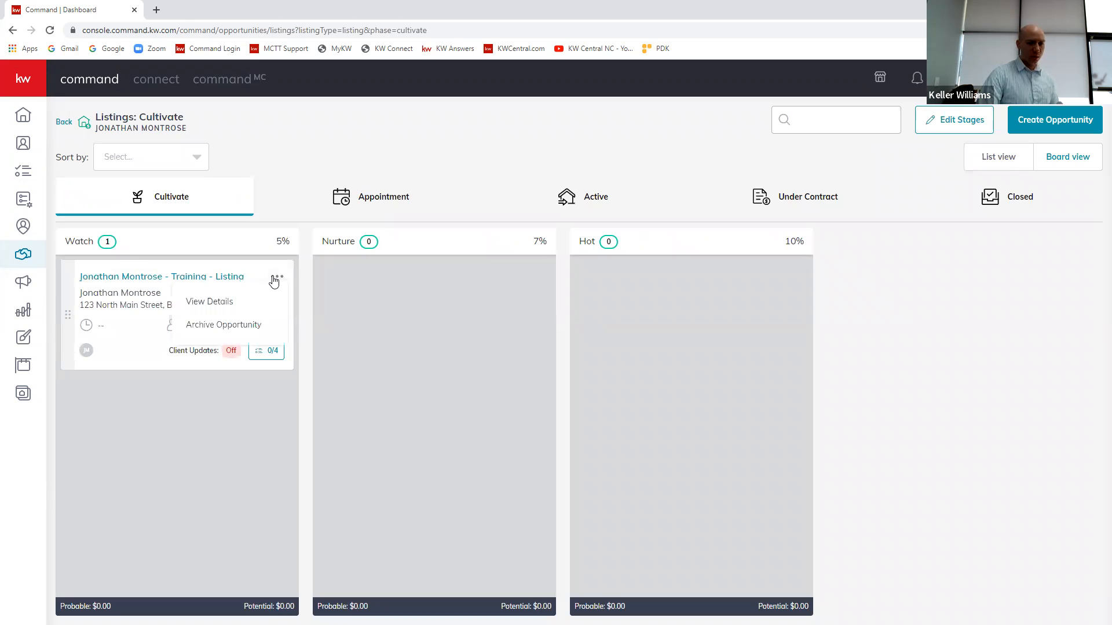
{"action": "left_click", "coordinate": [220, 304]}
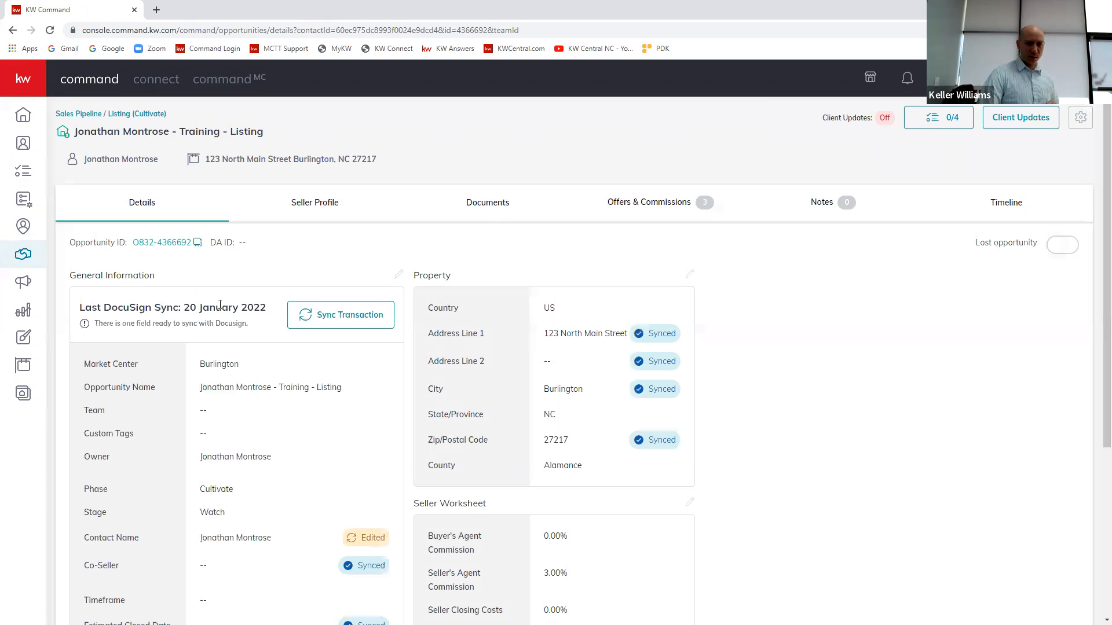
{"action": "left_click", "coordinate": [503, 204]}
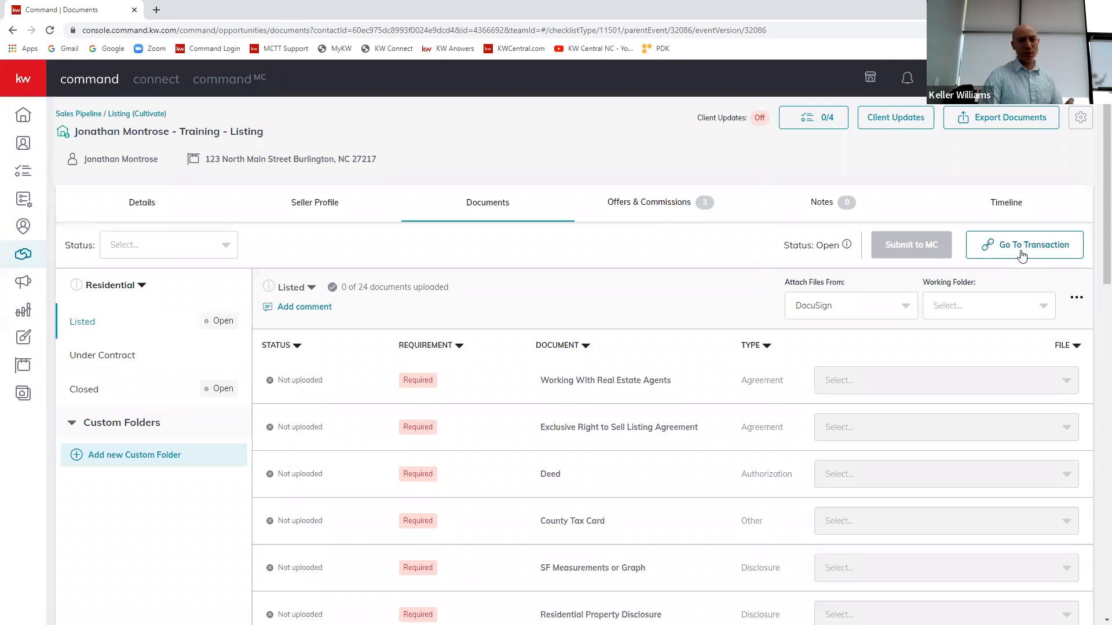
Step: Go to the listing's linked DocuSign Rooms transaction and log in with the saved account credentials
{"action": "left_click", "coordinate": [1025, 250]}
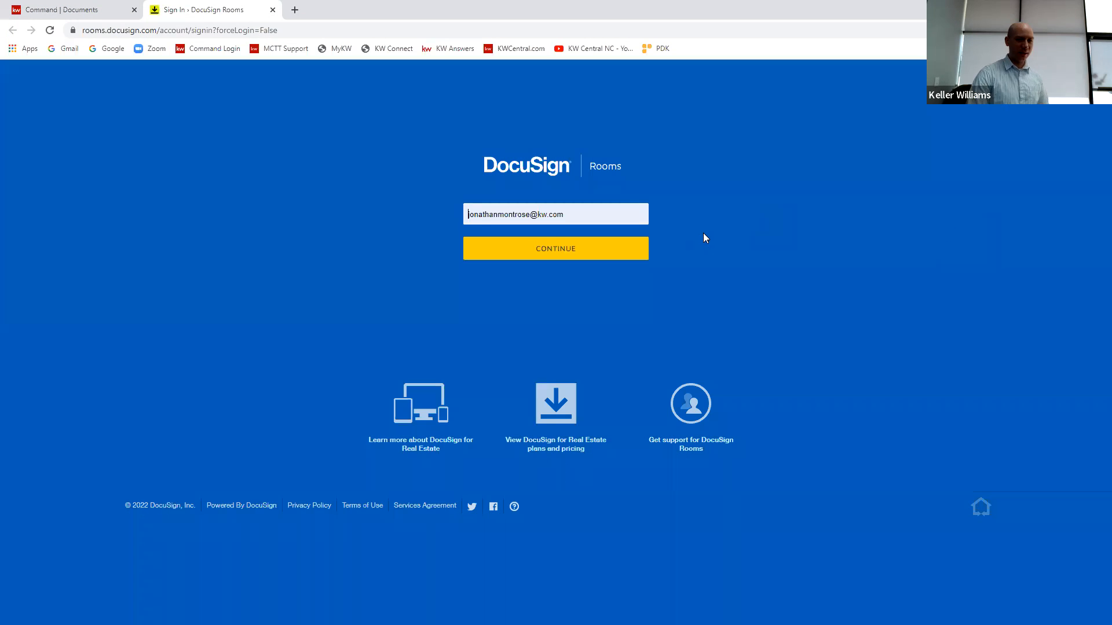
{"action": "left_click", "coordinate": [600, 253]}
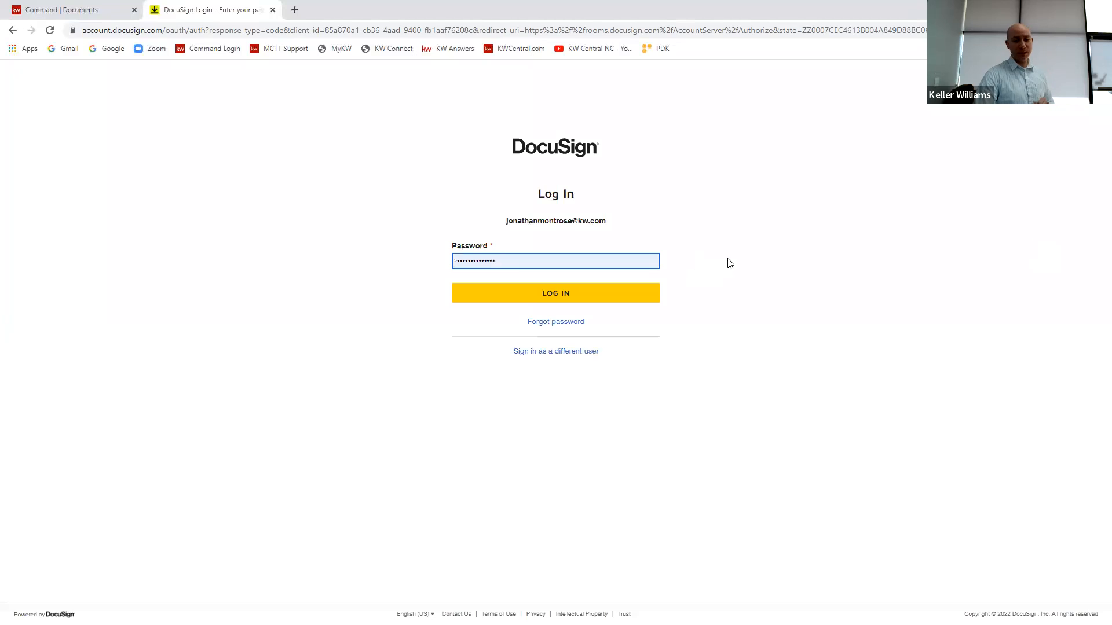
{"action": "left_click", "coordinate": [529, 298]}
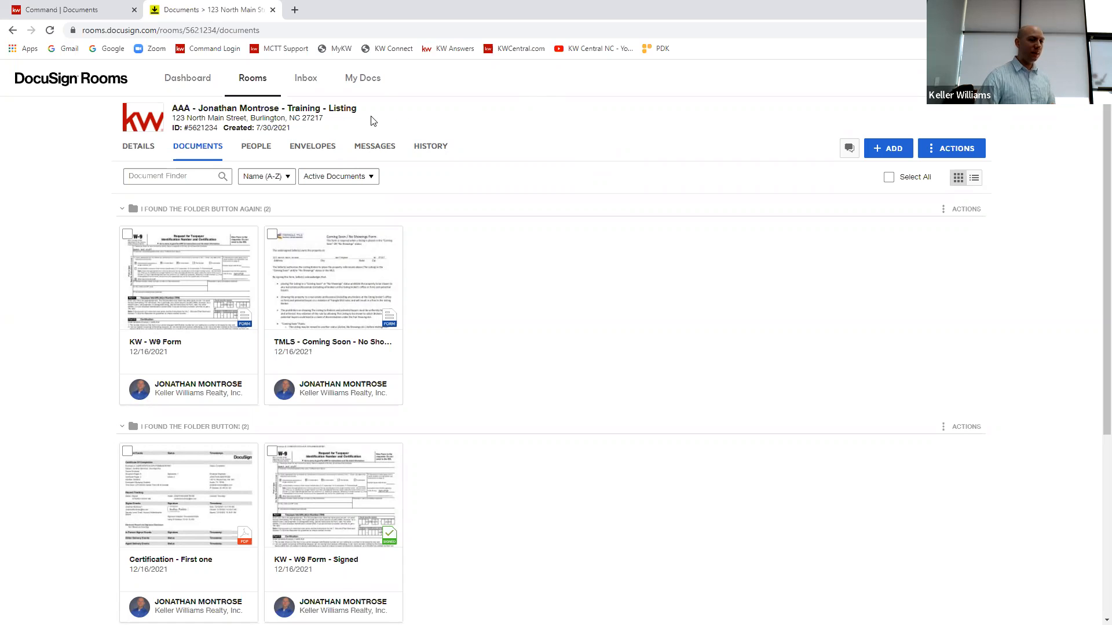
Step: Compare the DocuSign room's title with the matching opportunity name in Command
{"action": "left_click_drag", "start_coordinate": [358, 109], "coordinate": [172, 104]}
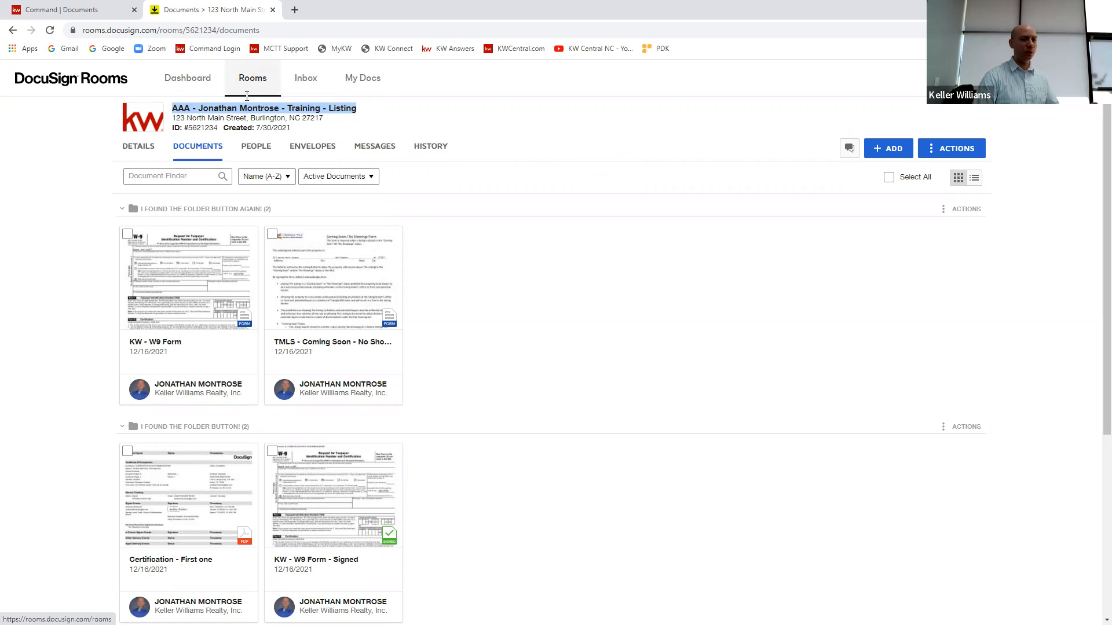
{"action": "left_click", "coordinate": [99, 8]}
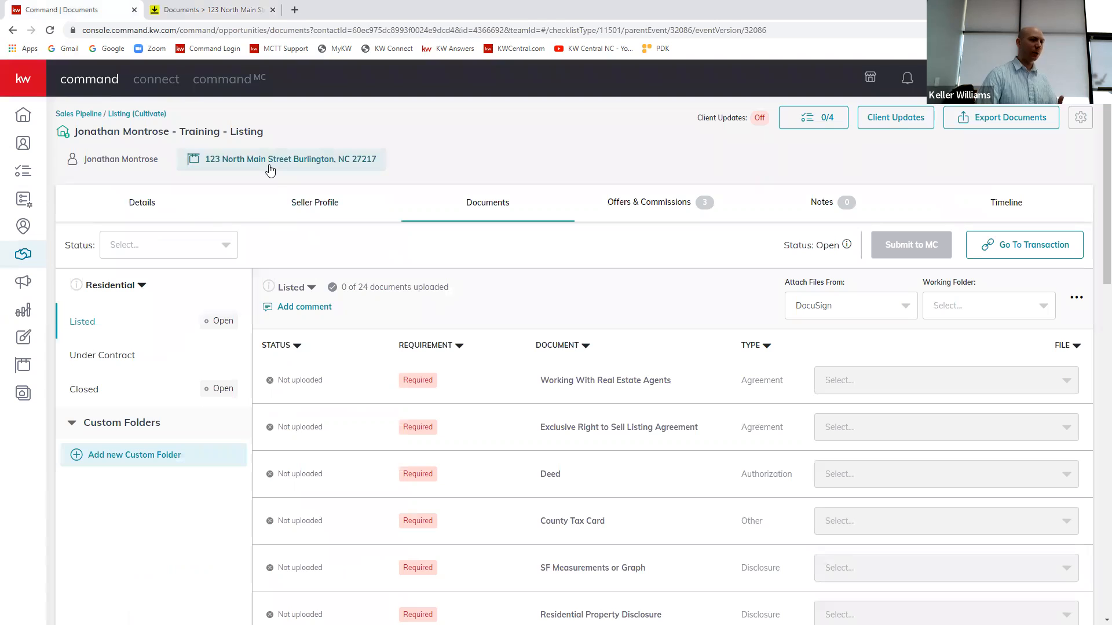
{"action": "left_click", "coordinate": [228, 5]}
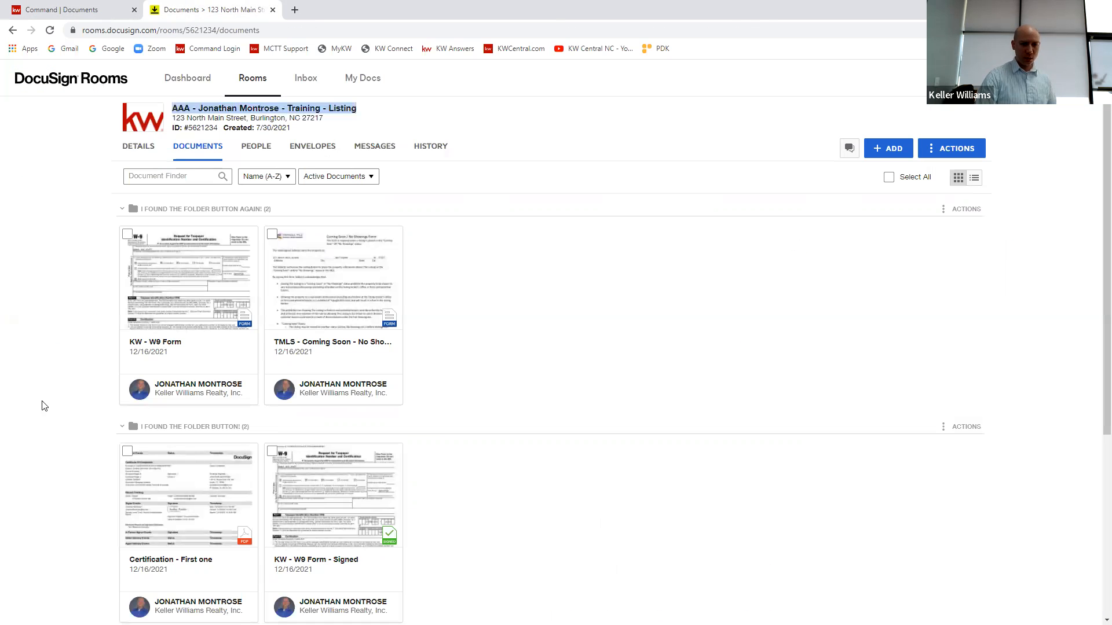
{"action": "left_click", "coordinate": [582, 127]}
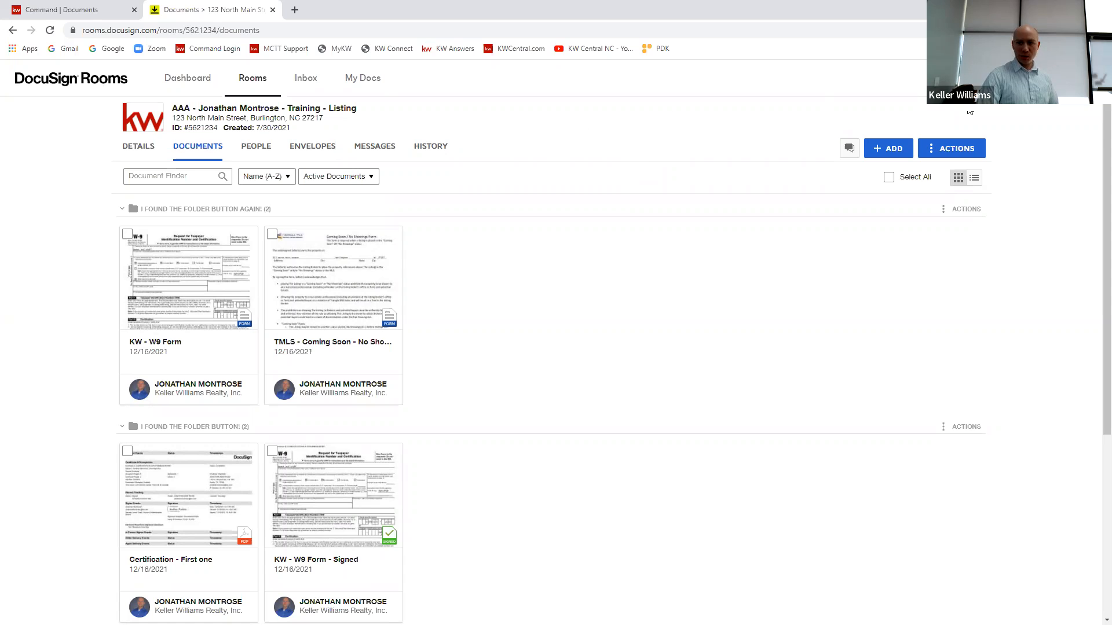
Step: Open the Integrations settings in the DocuSign Rooms account preferences
{"action": "left_click", "coordinate": [1081, 78]}
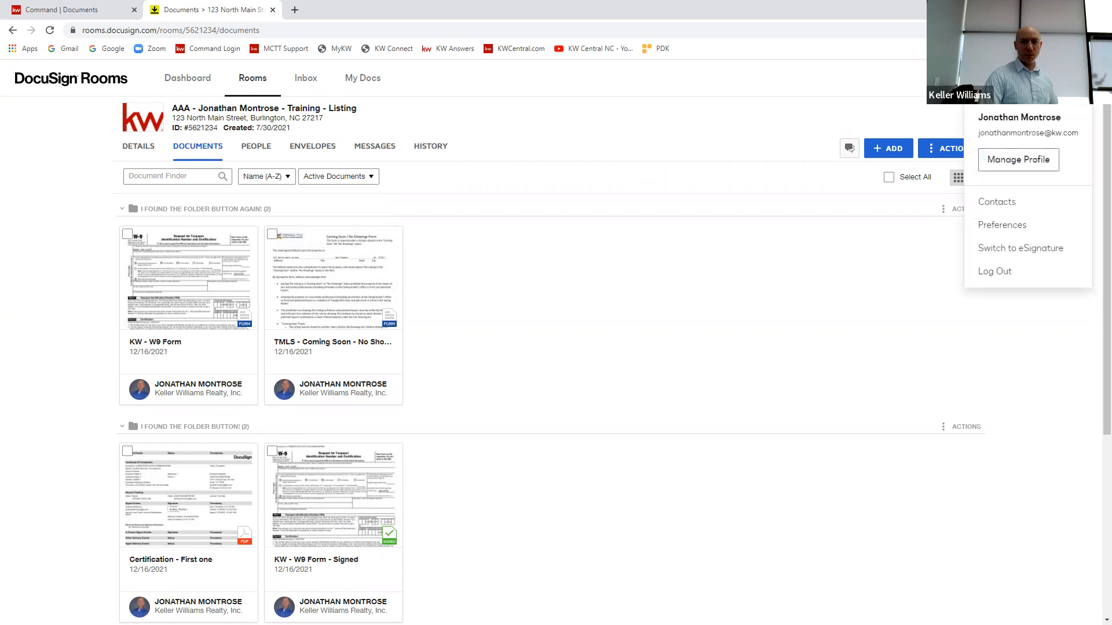
{"action": "left_click", "coordinate": [1017, 227]}
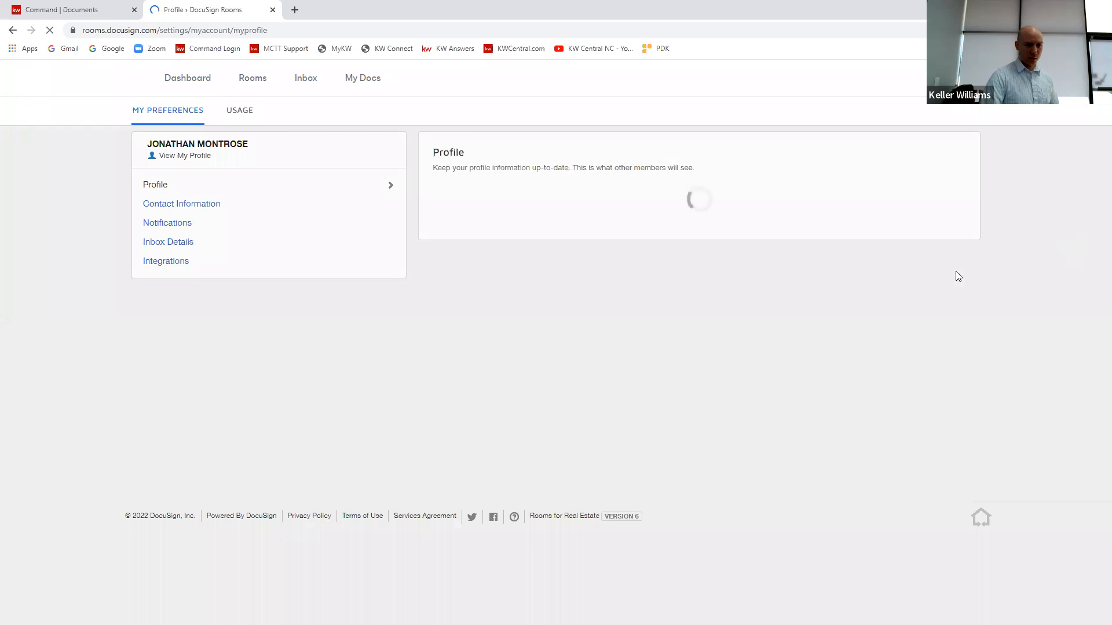
{"action": "left_click", "coordinate": [185, 261]}
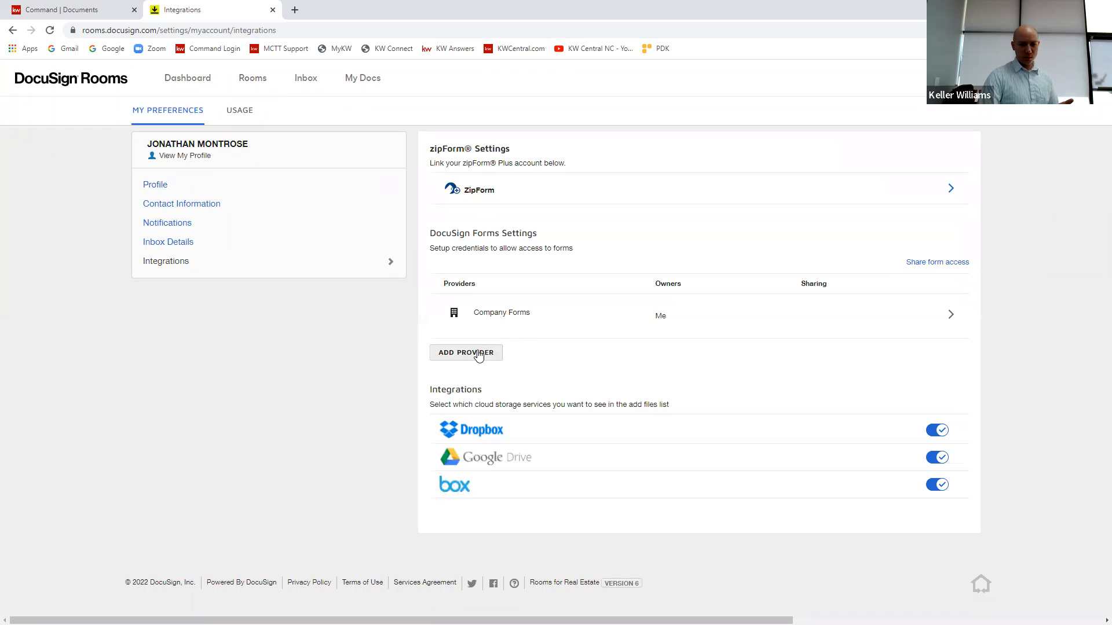
Step: Try adding National Association of Realtors as a forms provider, selecting North Carolina Association of Realtors Inc, and close the validation form without submitting
{"action": "left_click", "coordinate": [479, 355]}
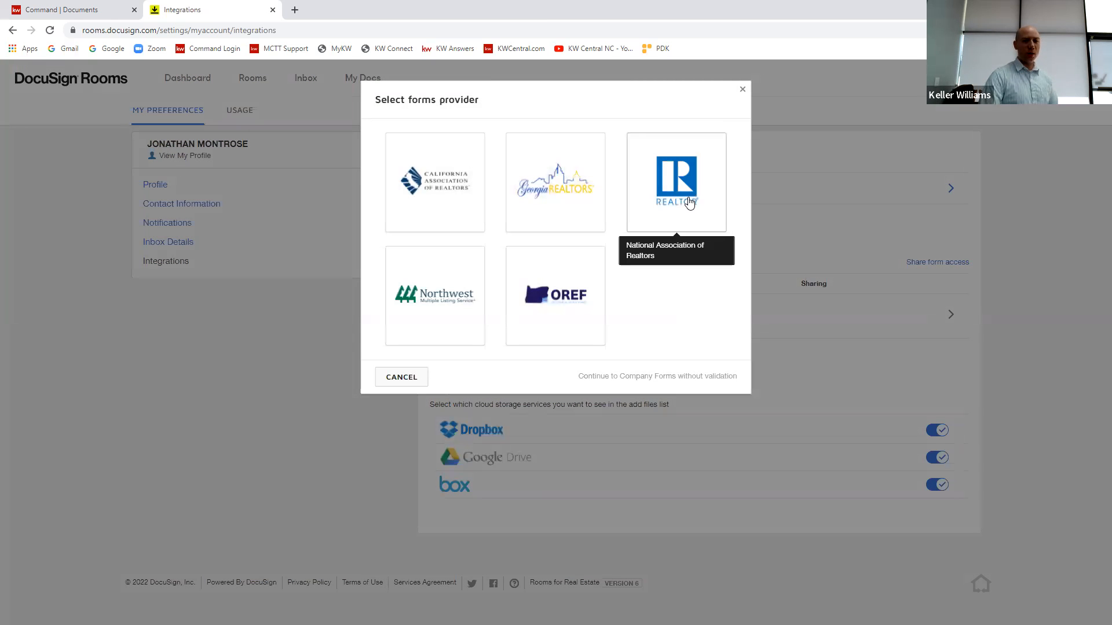
{"action": "left_click", "coordinate": [689, 202]}
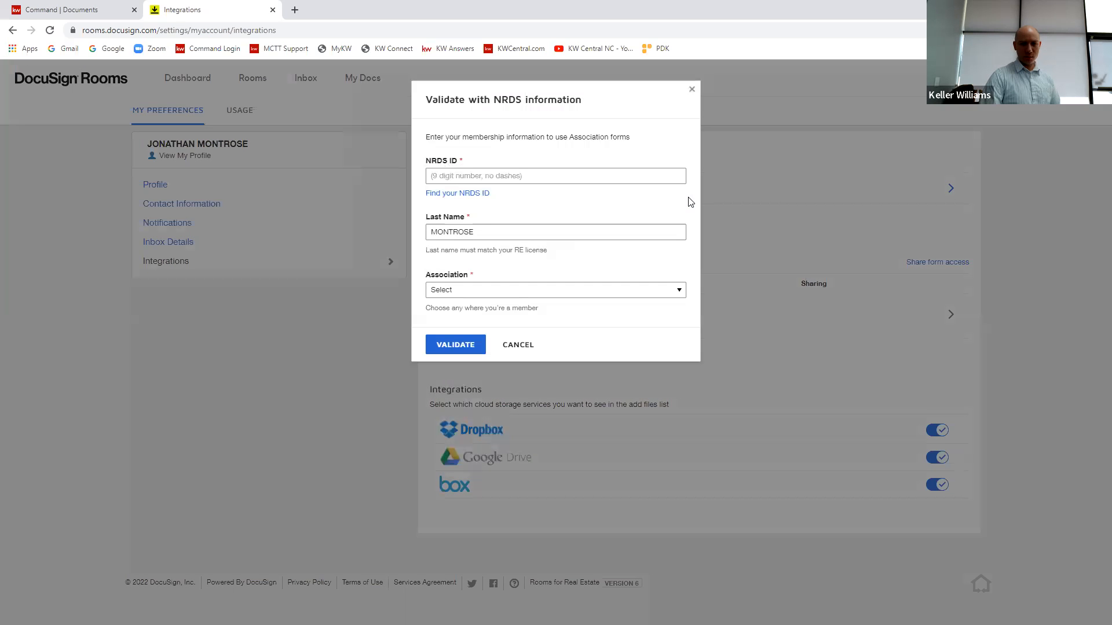
{"action": "left_click", "coordinate": [502, 178]}
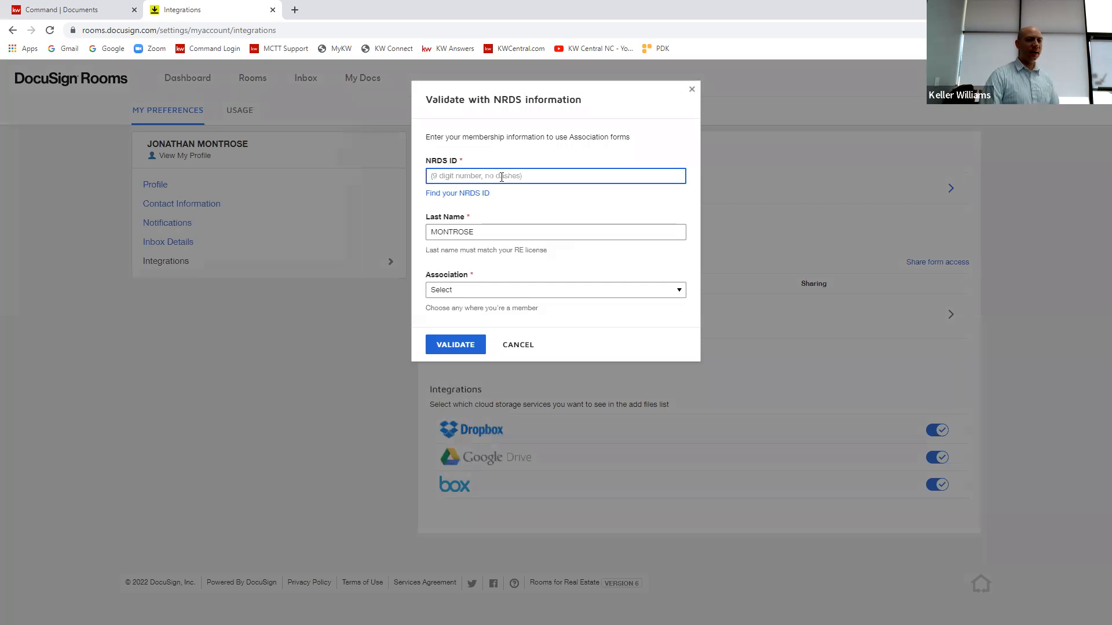
{"action": "left_click", "coordinate": [554, 290]}
{"action": "left_click_drag", "start_coordinate": [681, 331], "coordinate": [674, 419]}
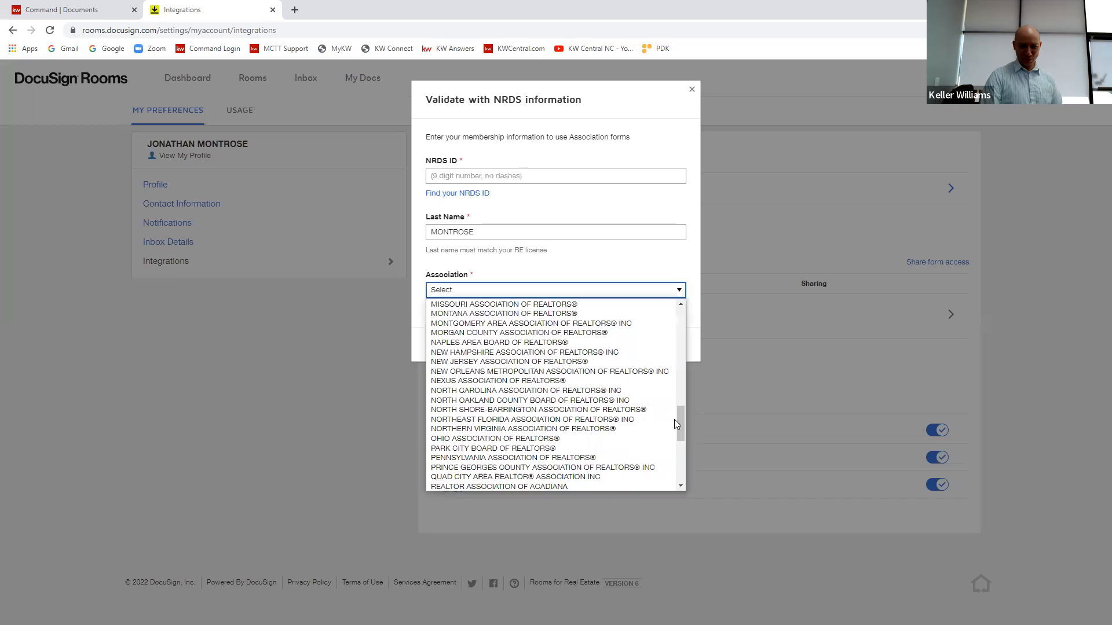
{"action": "left_click", "coordinate": [536, 392]}
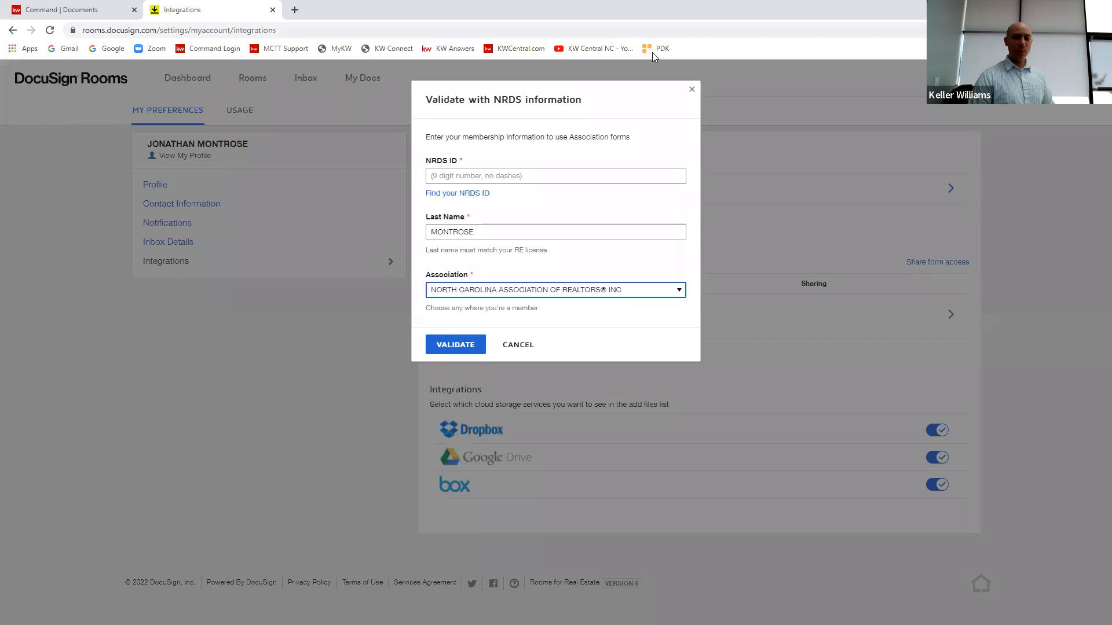
{"action": "left_click", "coordinate": [690, 91]}
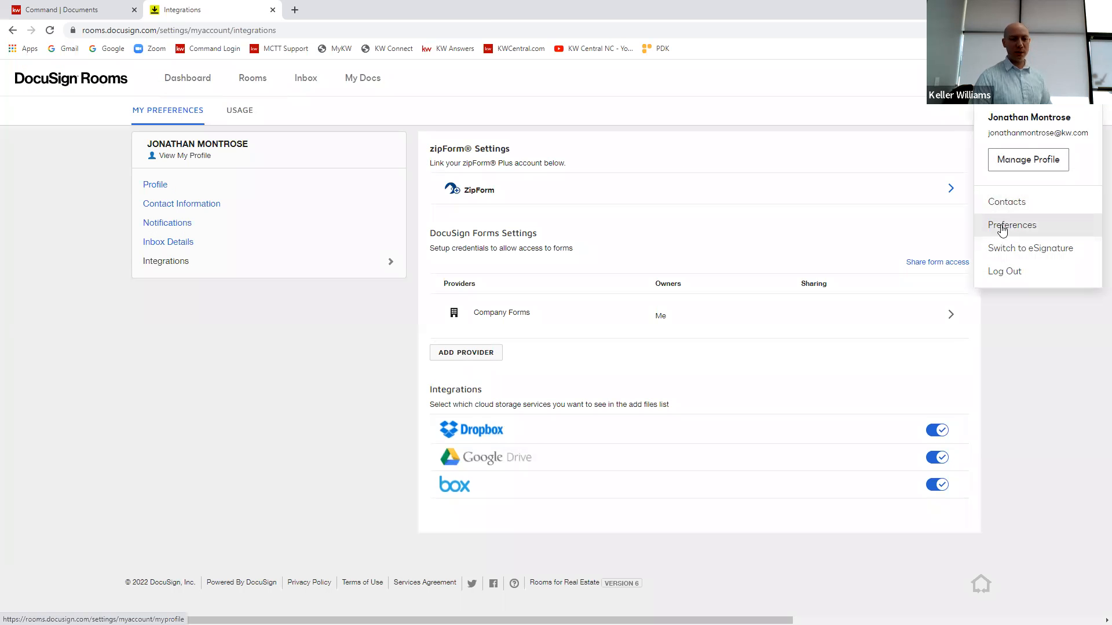
Step: Try adding the REALTOR forms provider in Integrations preferences, view its NRDS validation form, and cancel without submitting
{"action": "left_click", "coordinate": [1001, 225]}
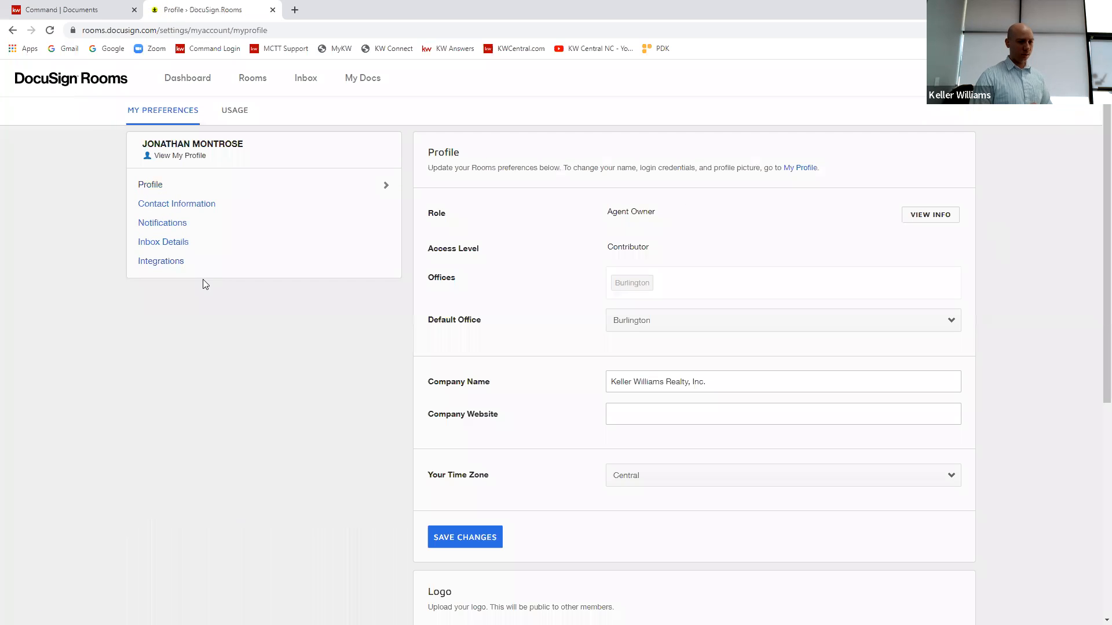
{"action": "left_click", "coordinate": [171, 266]}
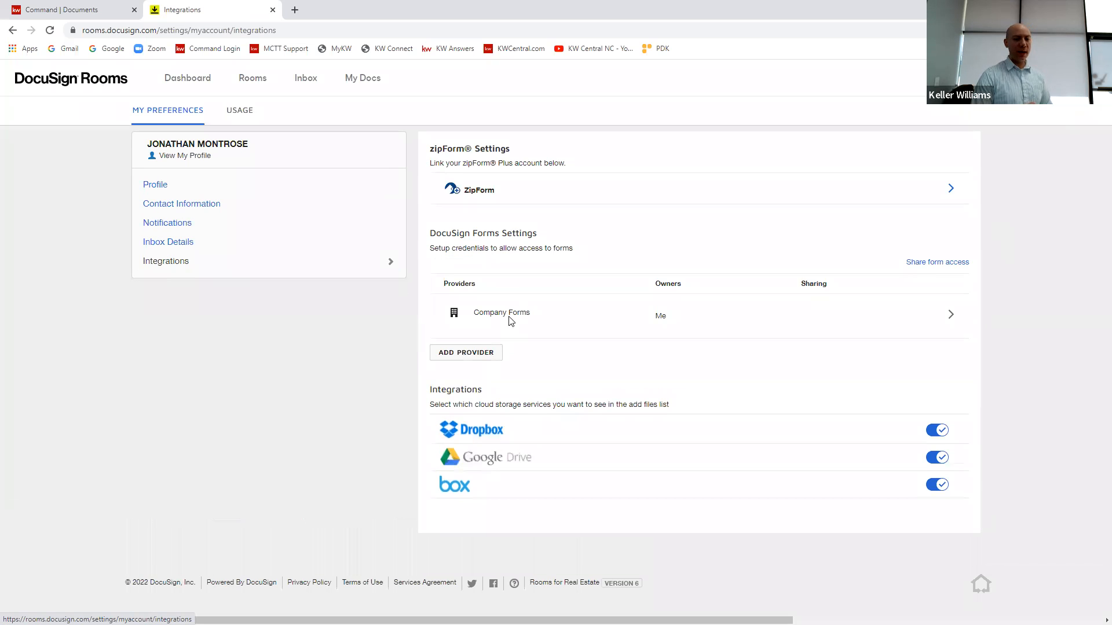
{"action": "left_click", "coordinate": [490, 358]}
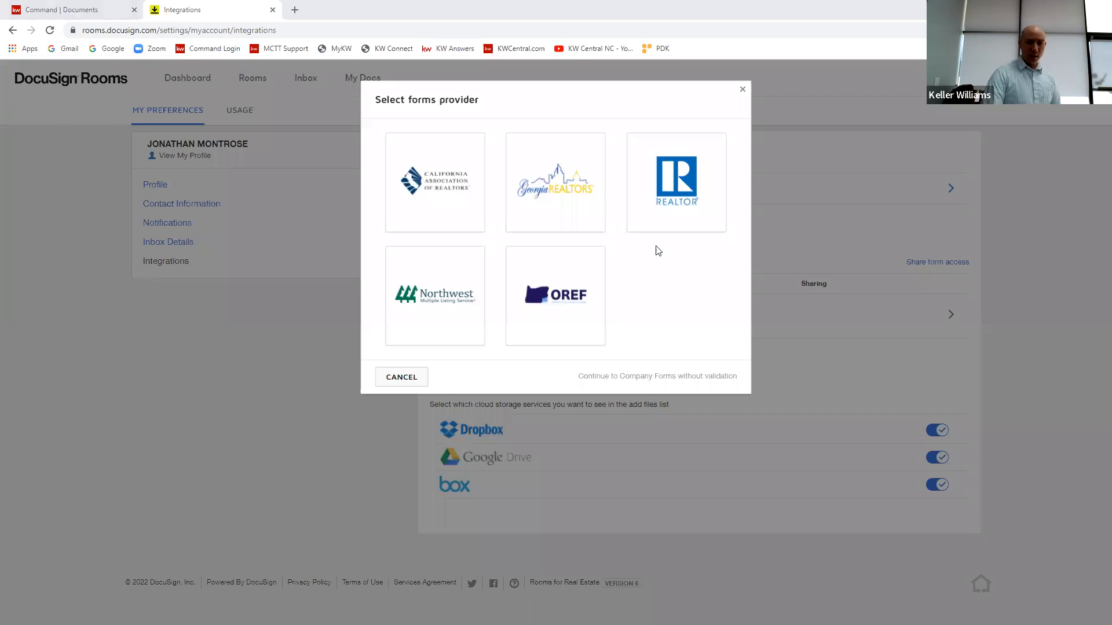
{"action": "left_click", "coordinate": [676, 193]}
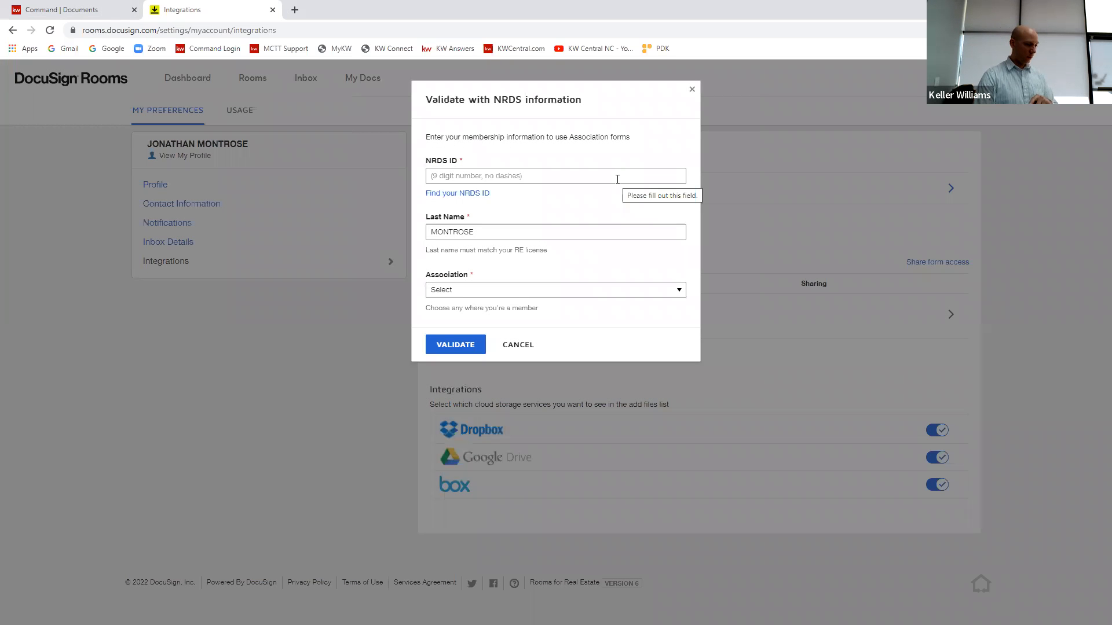
{"action": "left_click", "coordinate": [603, 176]}
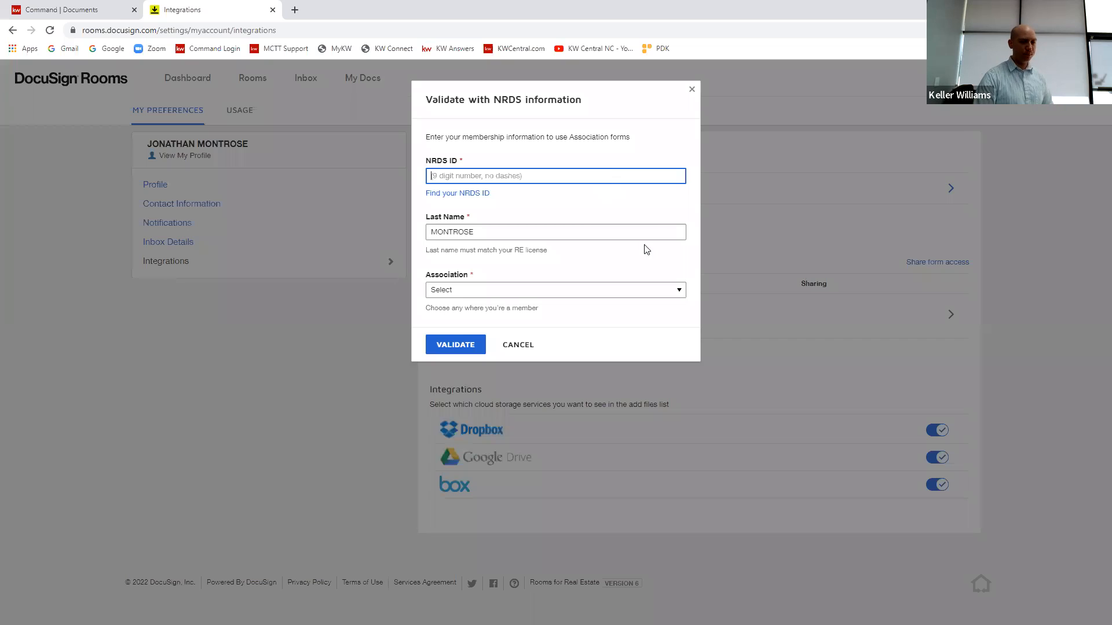
{"action": "left_click", "coordinate": [528, 346]}
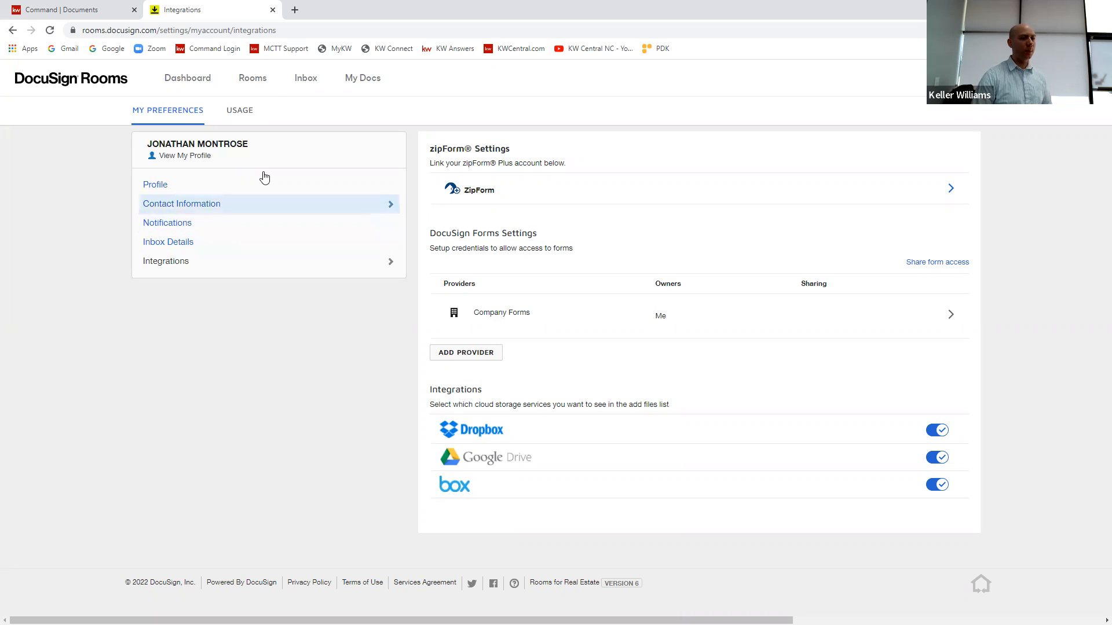
Step: View the active Rooms list, close it, and reopen the listing's linked transaction from Command
{"action": "left_click", "coordinate": [250, 79]}
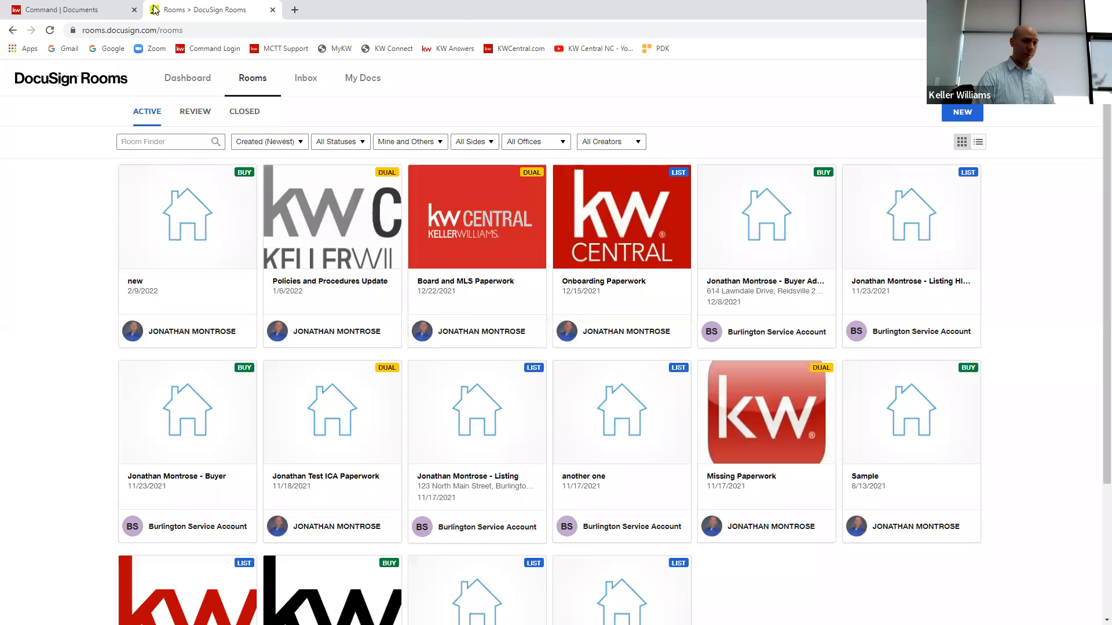
{"action": "left_click", "coordinate": [273, 10]}
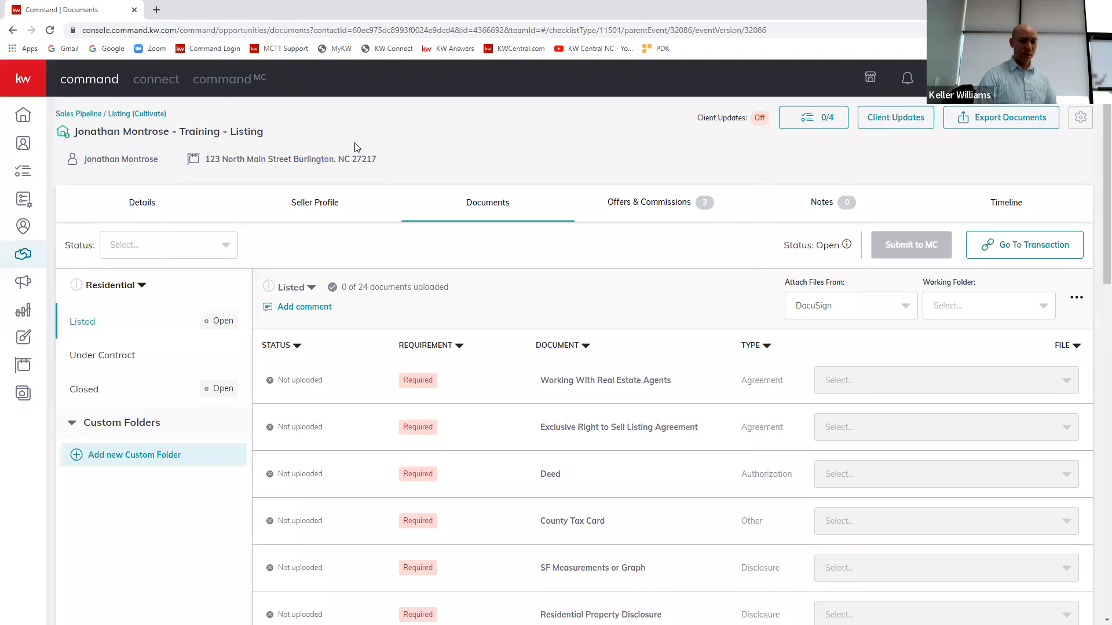
{"action": "left_click", "coordinate": [1048, 250]}
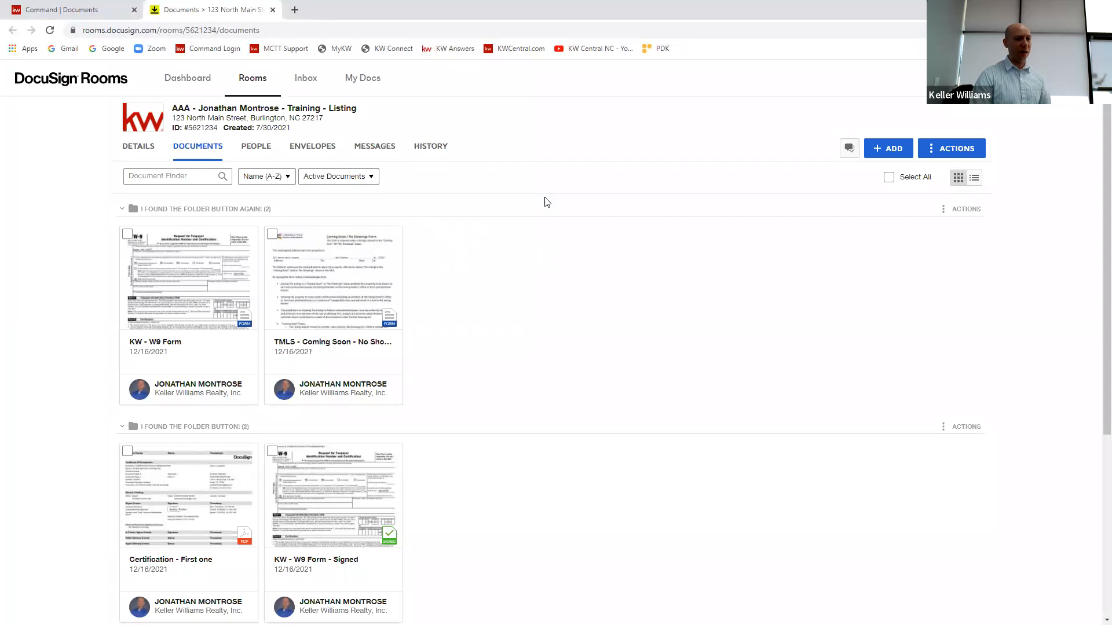
Step: Return to Command's home dashboard and close the browser tab with the DocuSign room
{"action": "left_click", "coordinate": [60, 10]}
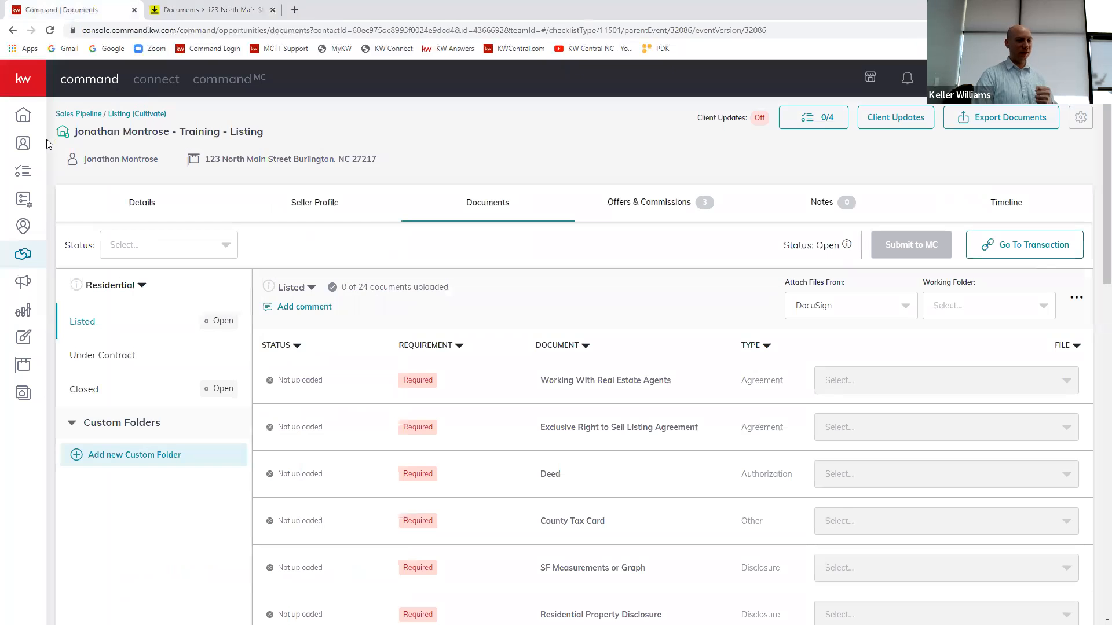
{"action": "left_click", "coordinate": [23, 116]}
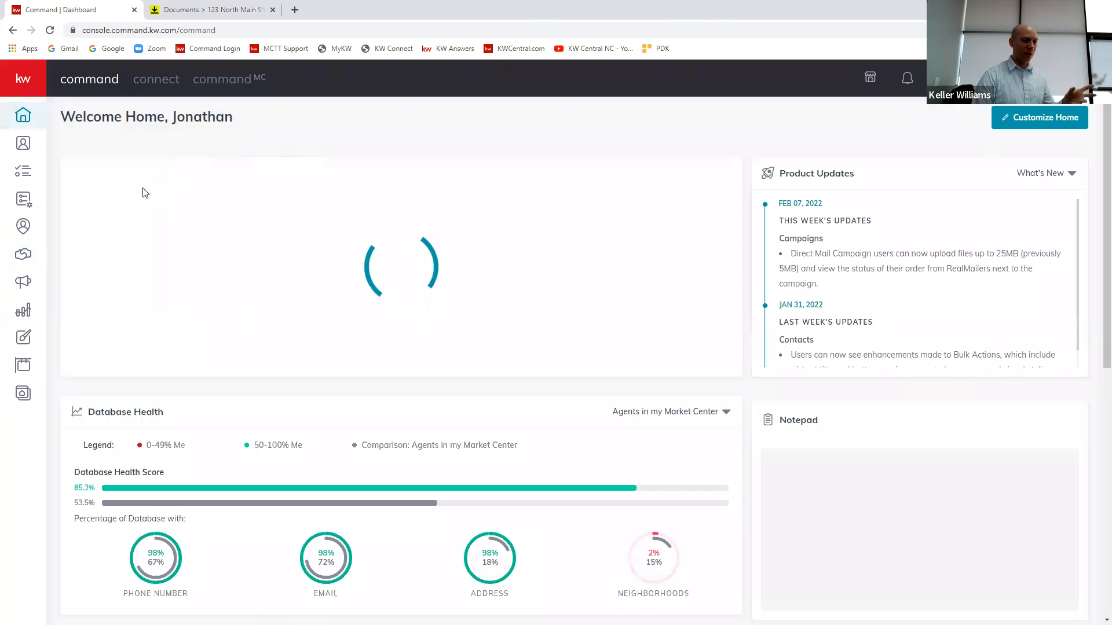
{"action": "left_click", "coordinate": [239, 13]}
{"action": "left_click", "coordinate": [272, 10]}
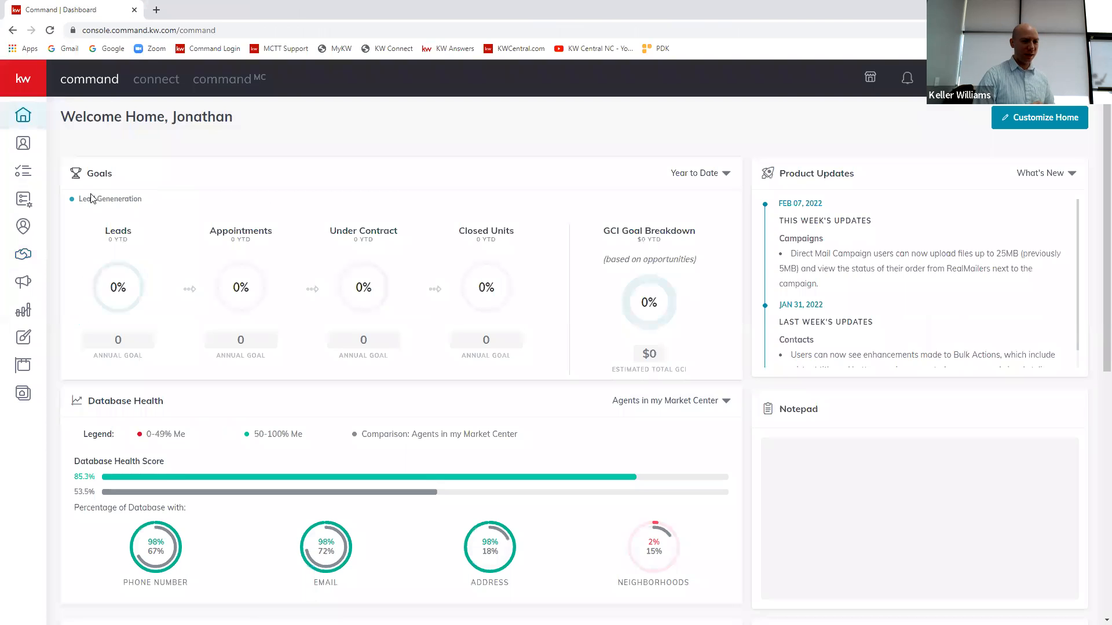
Step: Open the training listing's details from the Cultivate phase of the listings pipeline and go from its documents to the linked DocuSign transaction
{"action": "left_click", "coordinate": [26, 261]}
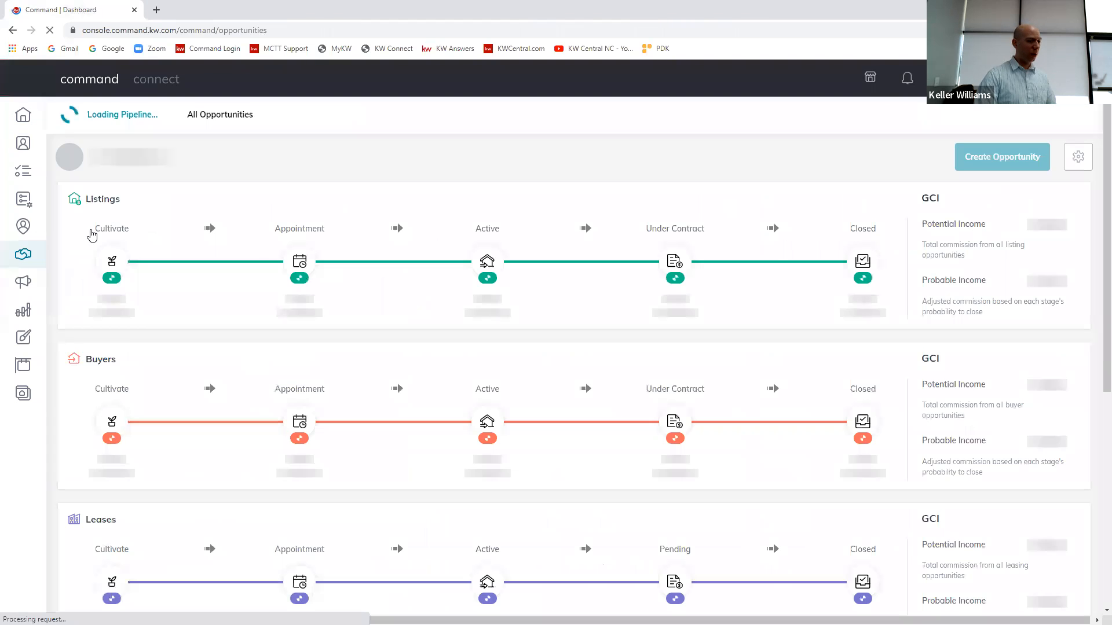
{"action": "left_click", "coordinate": [114, 267]}
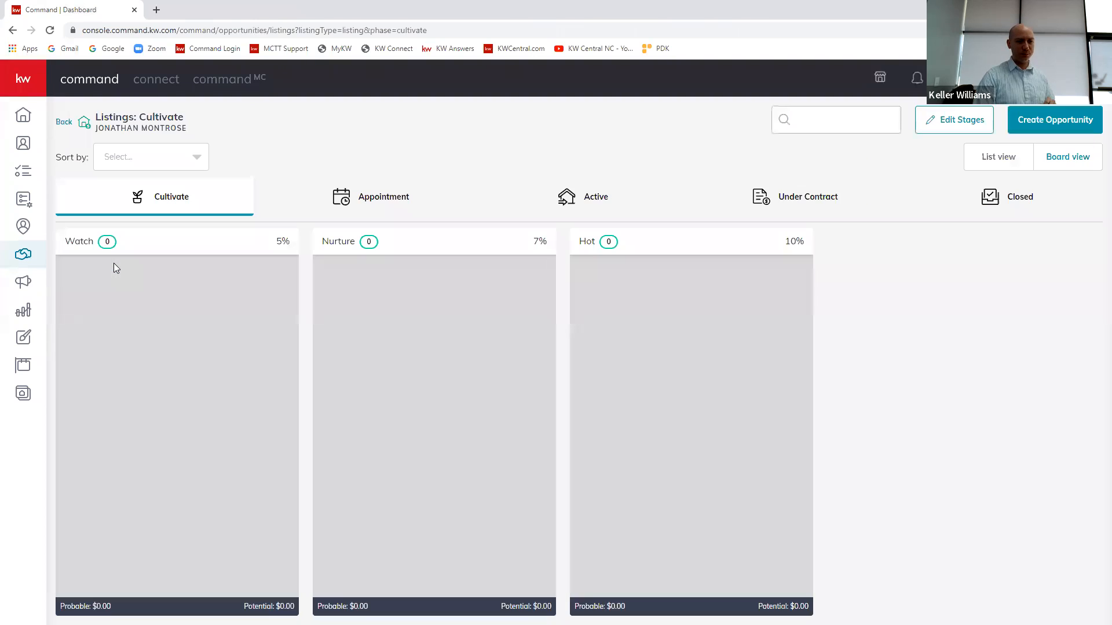
{"action": "left_click", "coordinate": [275, 279]}
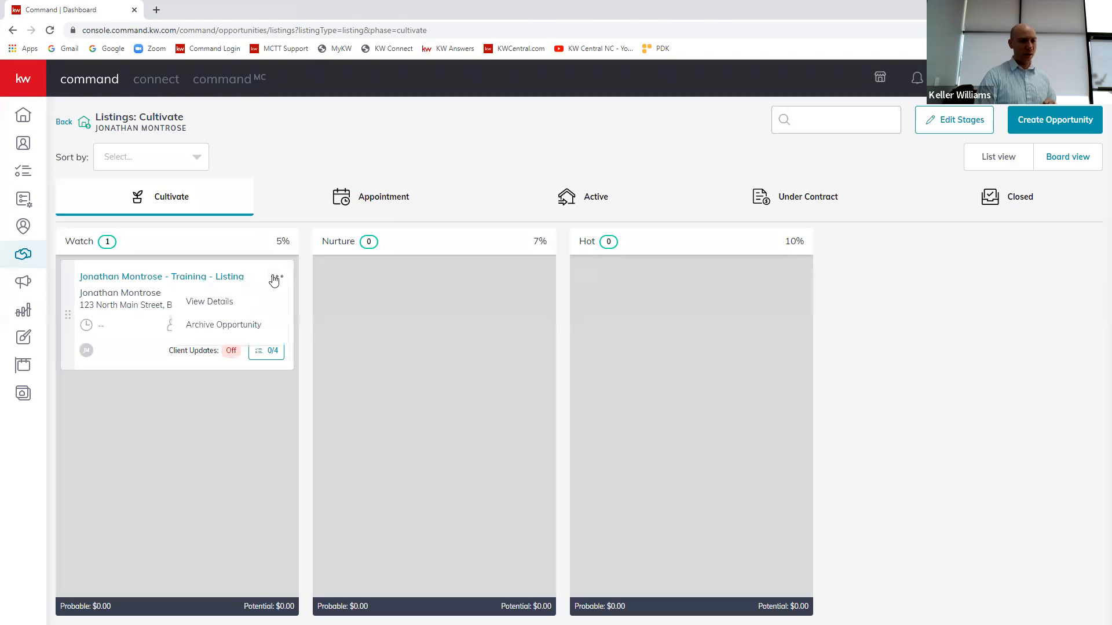
{"action": "left_click", "coordinate": [219, 302]}
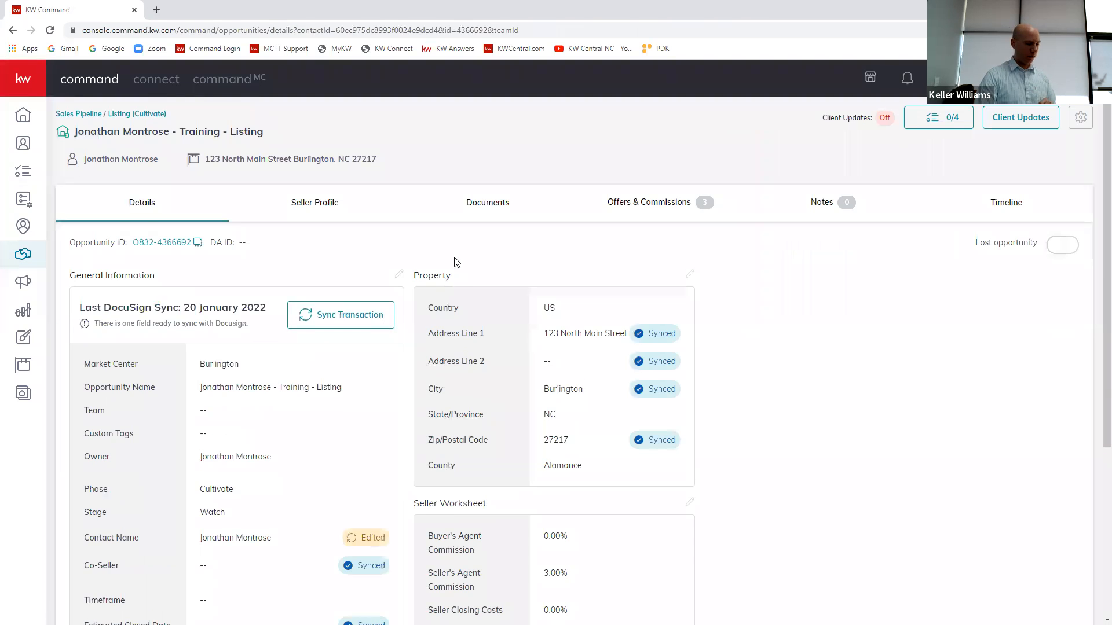
{"action": "left_click", "coordinate": [491, 204]}
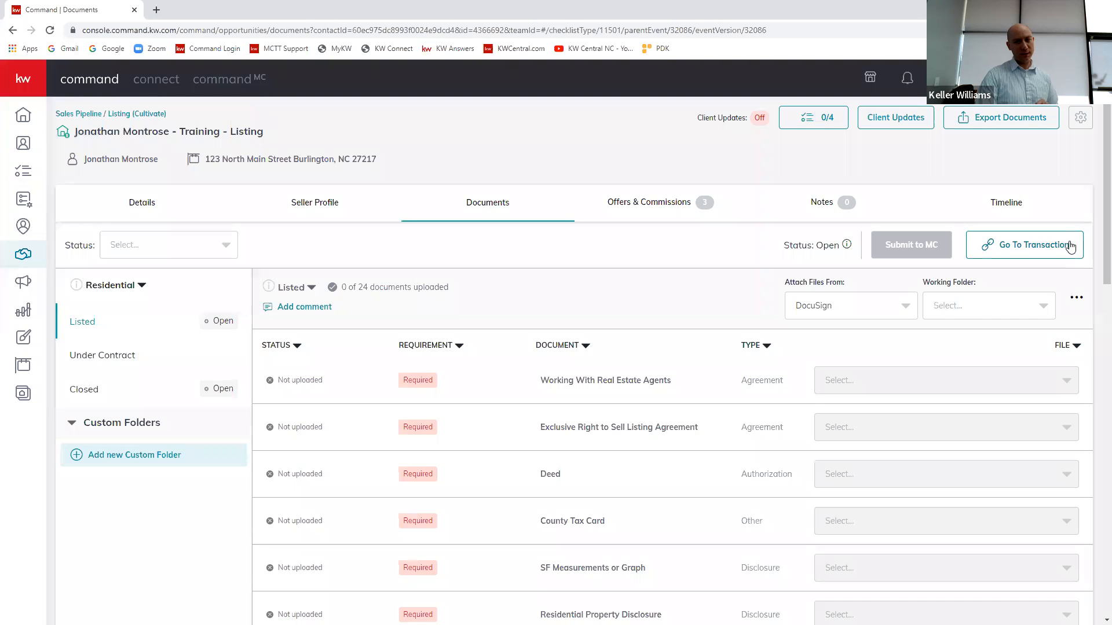
{"action": "left_click", "coordinate": [1070, 246]}
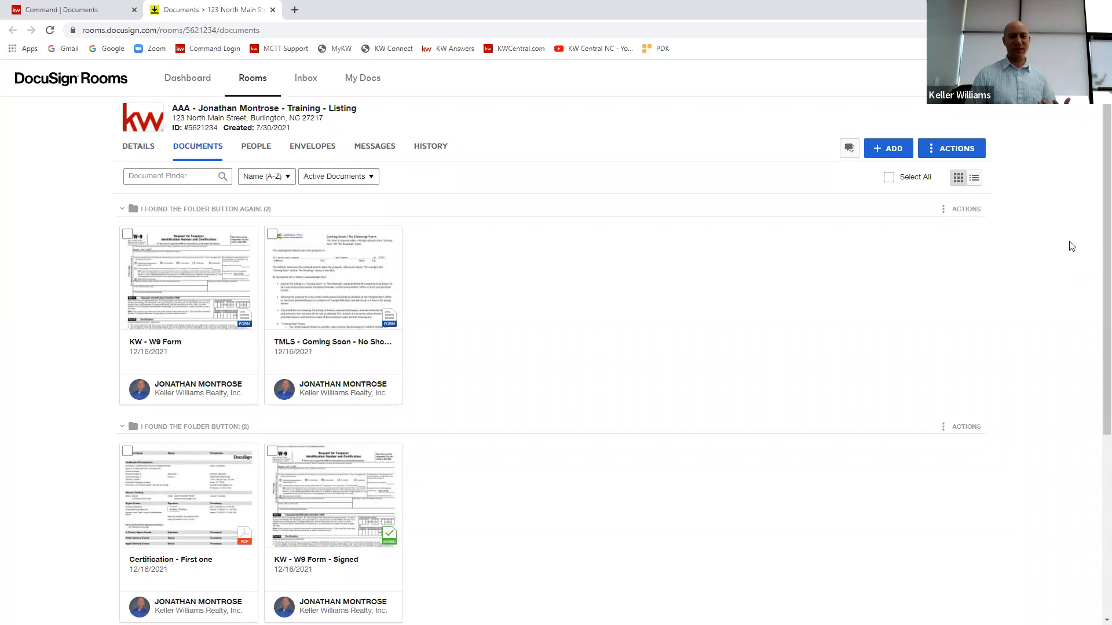
Step: Start adding DocuSign Forms to the room and browse the Buyer - Offer, Buyer Agency and Seller Listing Docs folders
{"action": "left_click", "coordinate": [894, 150]}
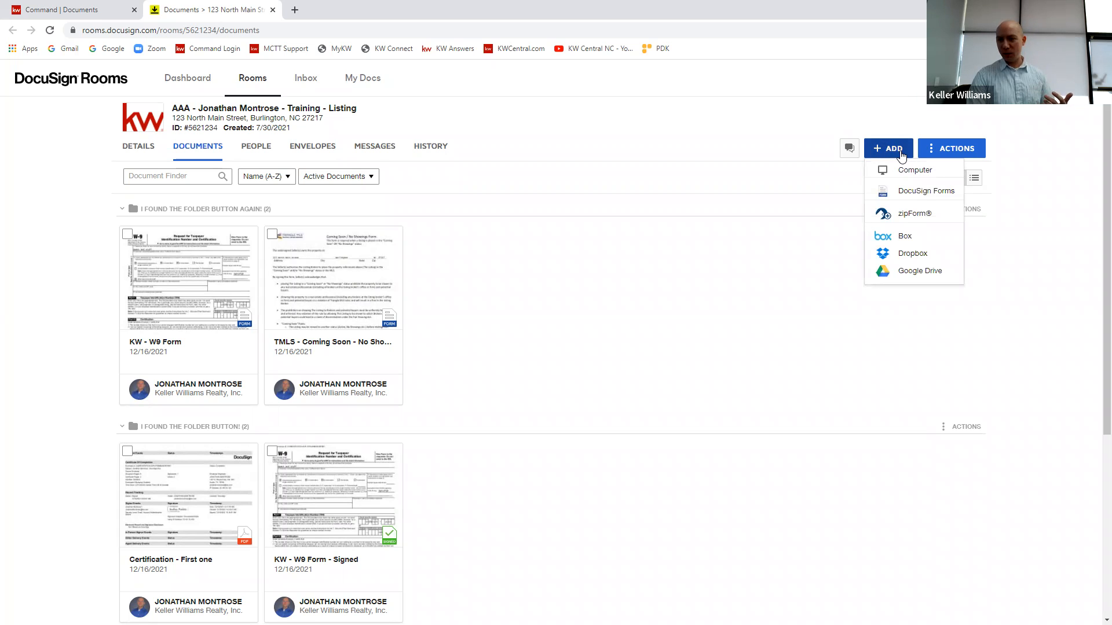
{"action": "left_click", "coordinate": [912, 191]}
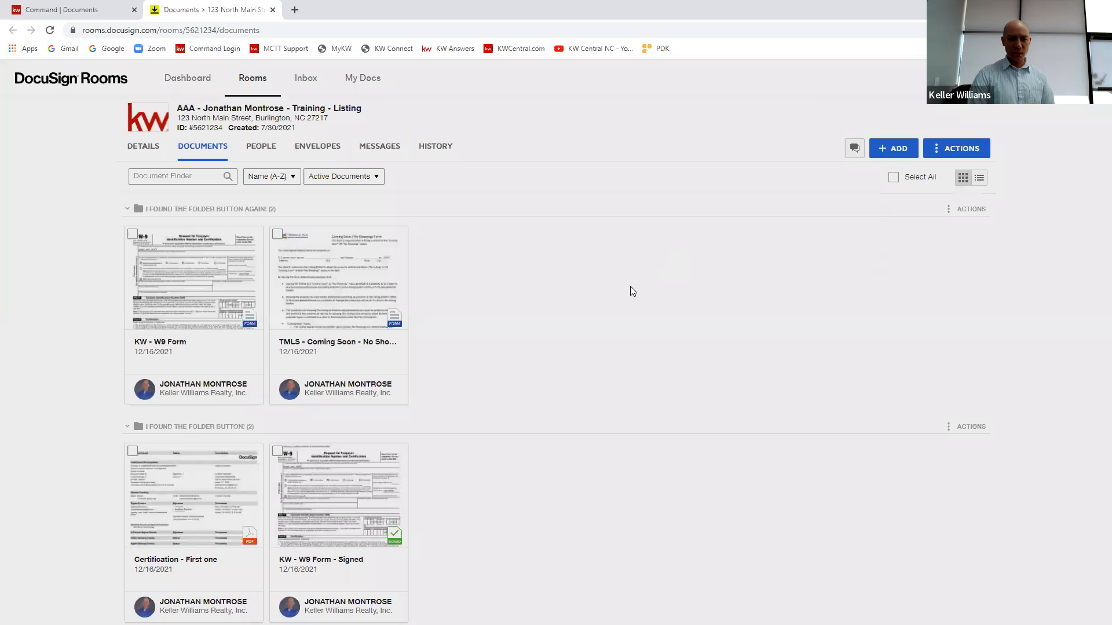
{"action": "left_click", "coordinate": [347, 186]}
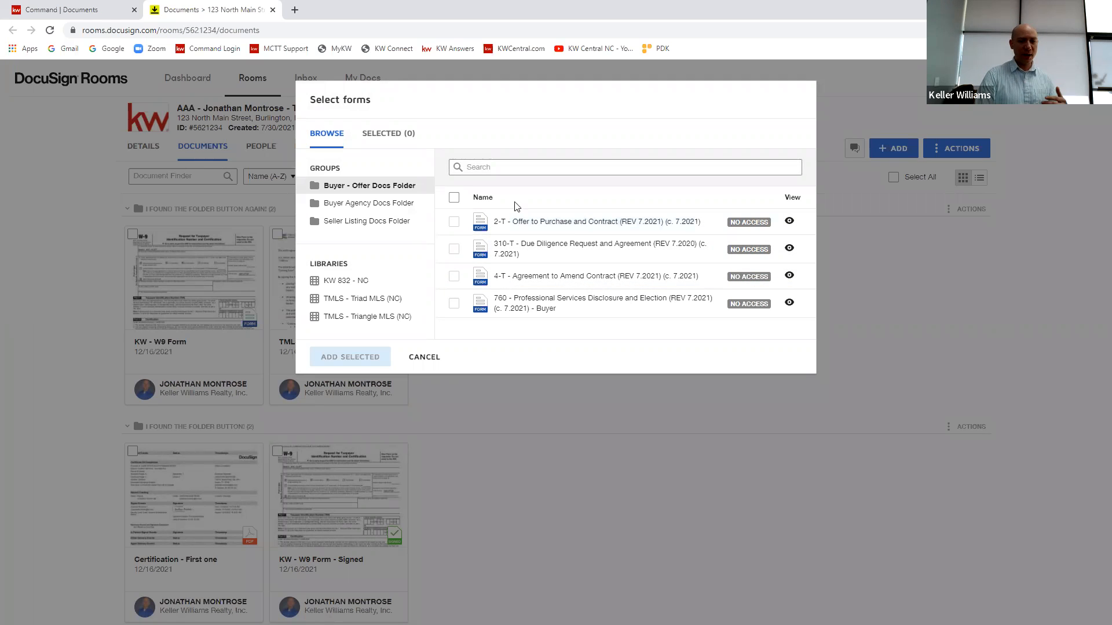
{"action": "left_click", "coordinate": [368, 204]}
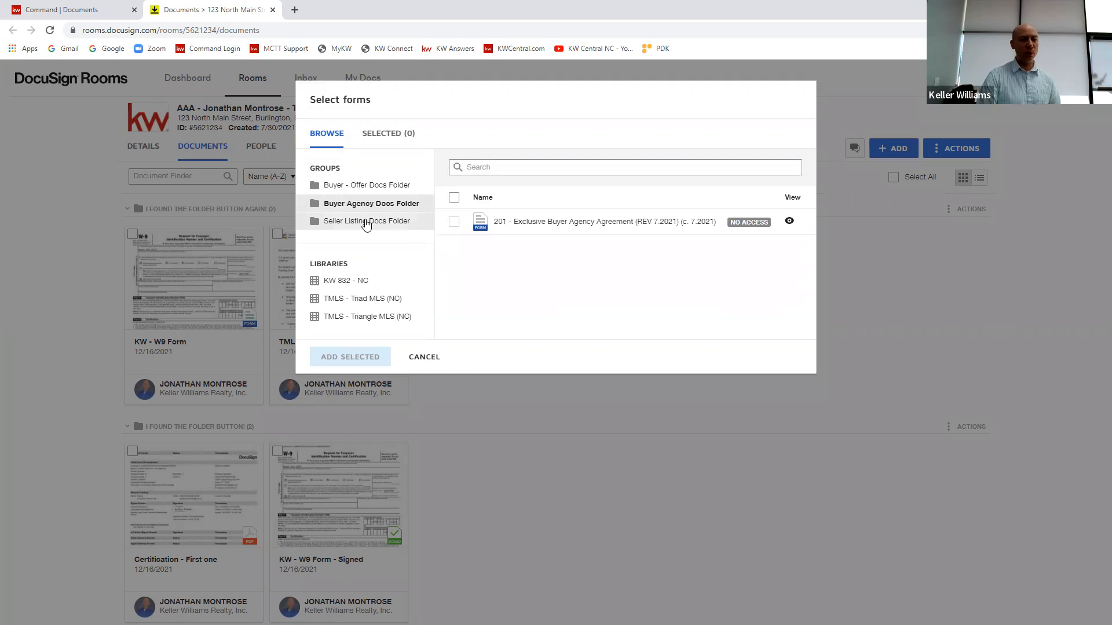
{"action": "left_click", "coordinate": [367, 223]}
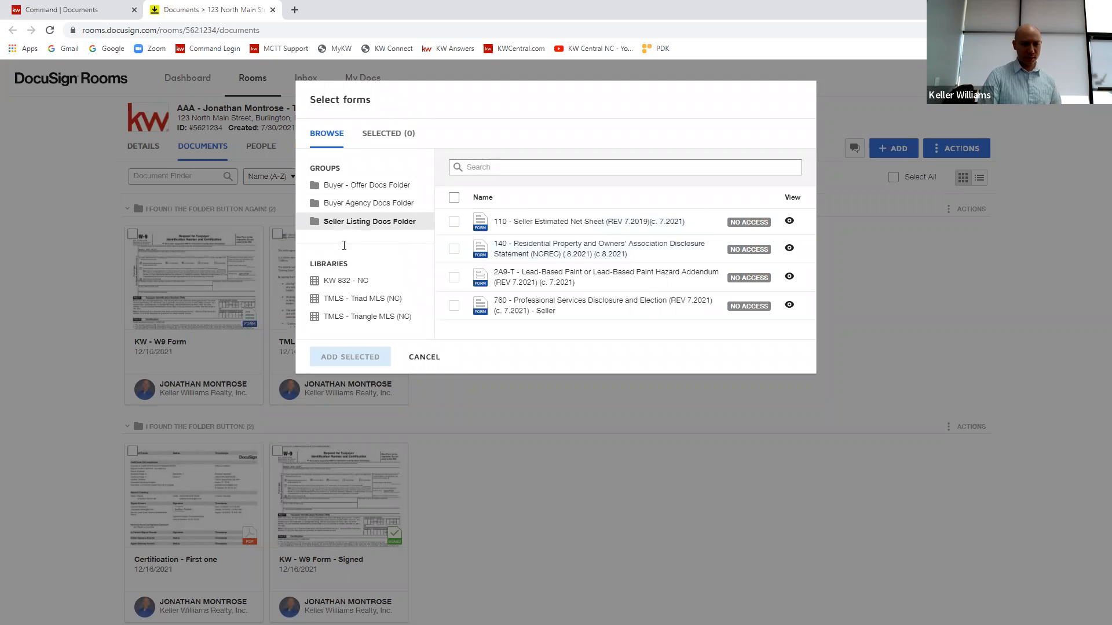
Step: Add the KW 832 - BMC Heritage Title AfBA Disclosure form from the KW 832 - NC library to the room
{"action": "left_click", "coordinate": [359, 282]}
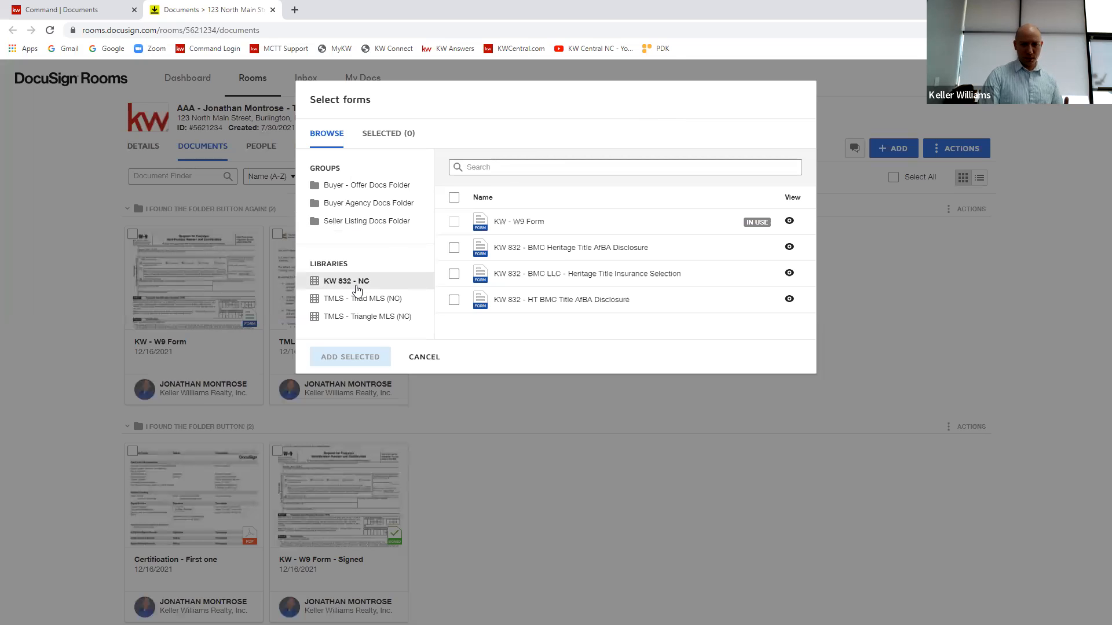
{"action": "left_click", "coordinate": [527, 250]}
{"action": "left_click", "coordinate": [364, 359]}
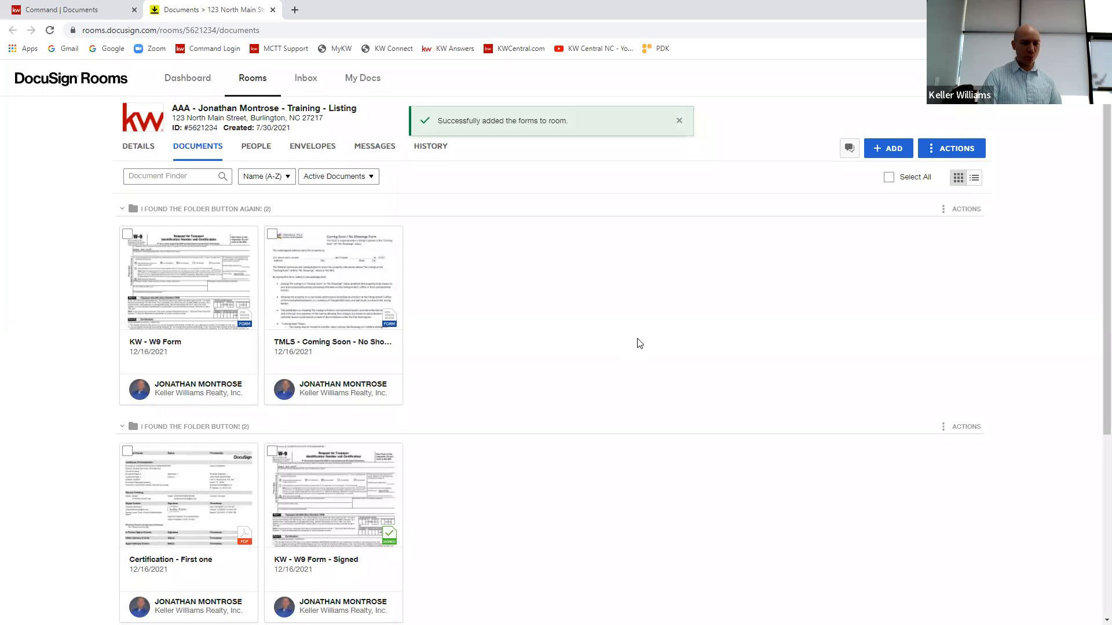
{"action": "scroll", "coordinate": [539, 374], "scroll_direction": "down", "scroll_amount": 5}
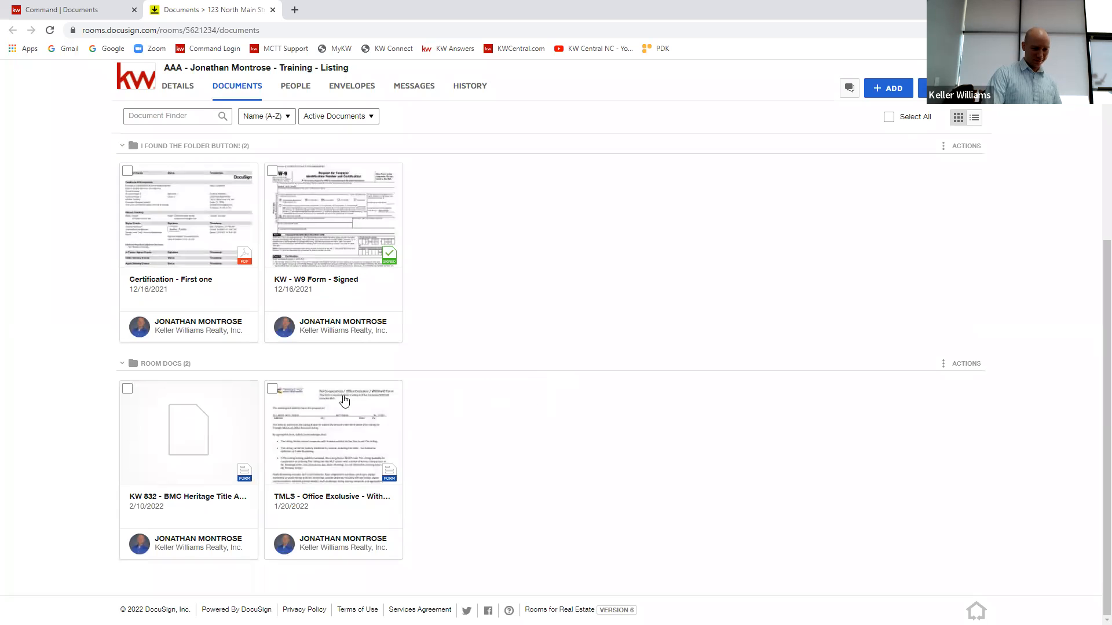
{"action": "scroll", "coordinate": [290, 423], "scroll_direction": "up", "scroll_amount": 2}
{"action": "scroll", "coordinate": [367, 410], "scroll_direction": "down", "scroll_amount": 2}
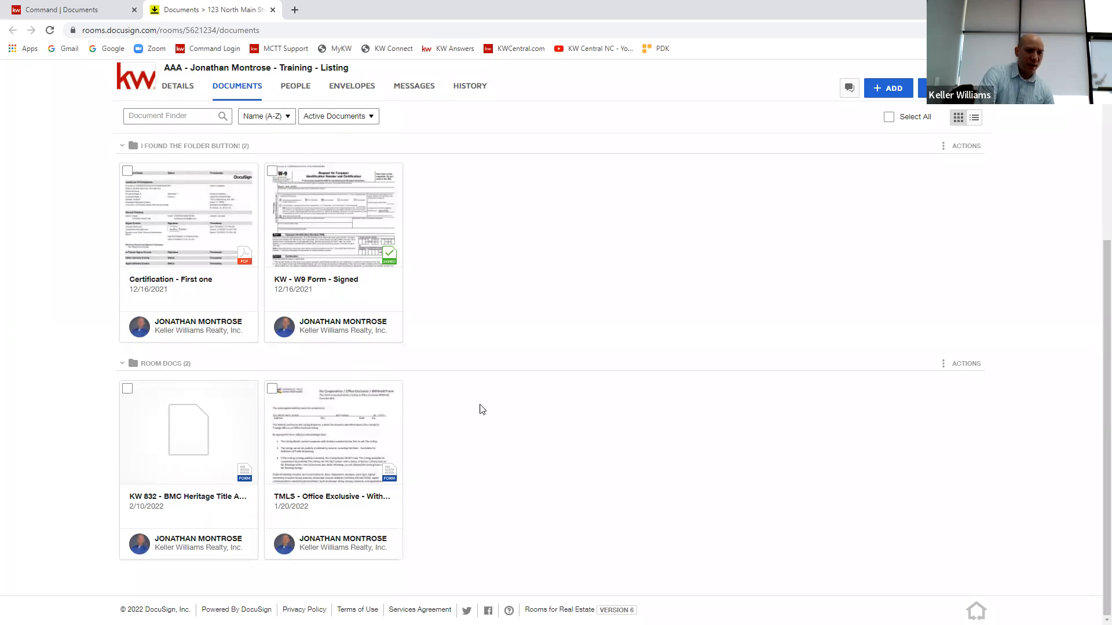
Step: Select the KW - W9 Form and TMLS - Coming Soon documents to review the available document actions, and clear the selection
{"action": "scroll", "coordinate": [447, 392], "scroll_direction": "up", "scroll_amount": 5}
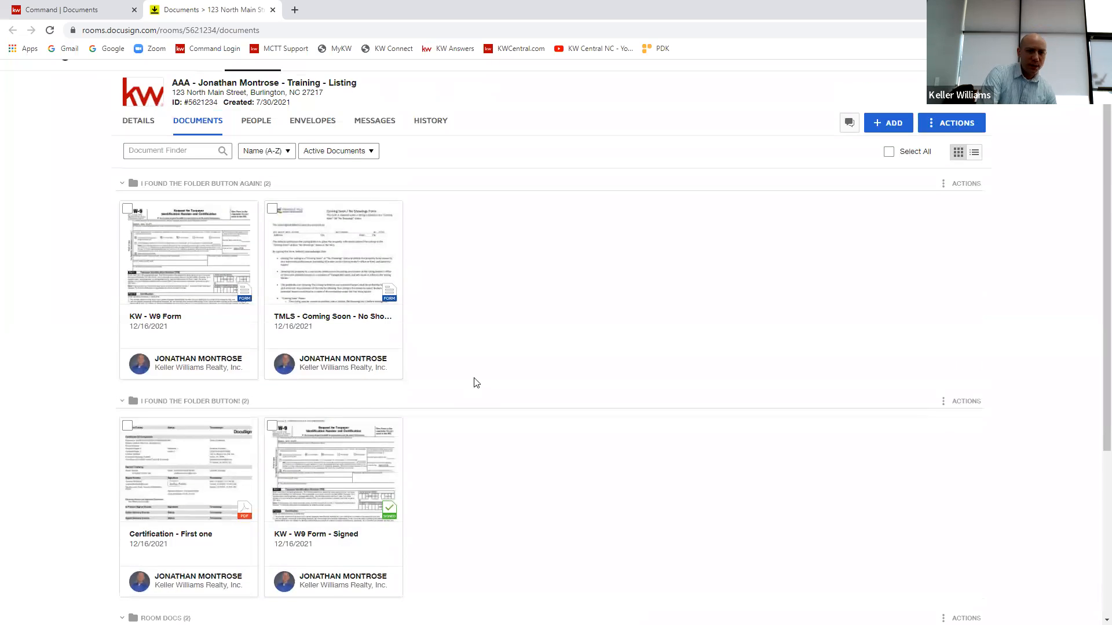
{"action": "left_click", "coordinate": [273, 234]}
{"action": "left_click", "coordinate": [128, 234]}
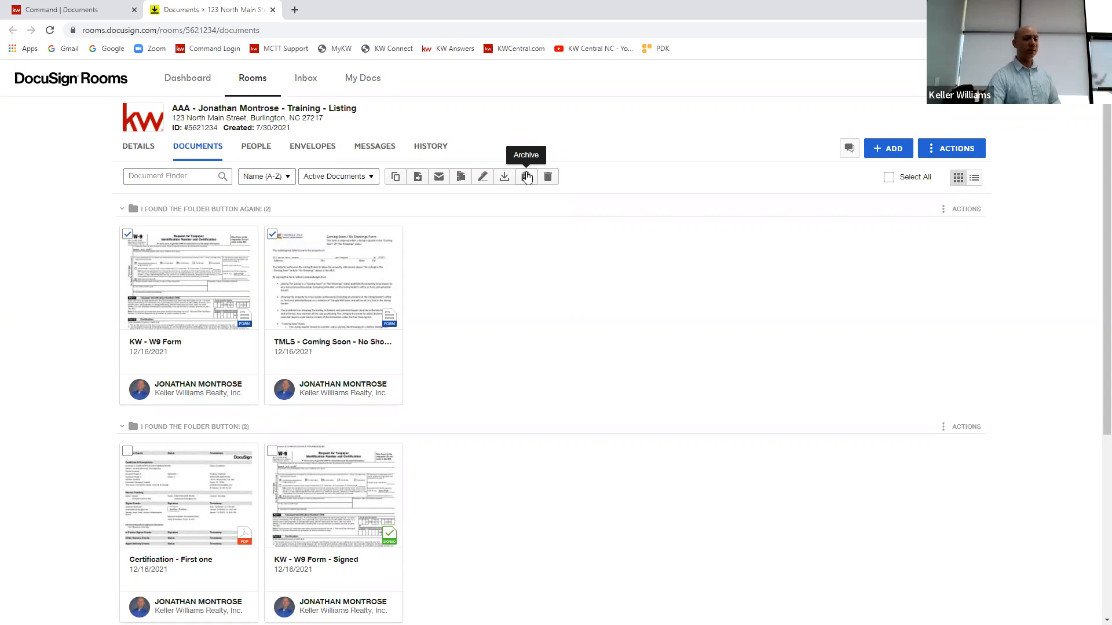
{"action": "left_click", "coordinate": [272, 235]}
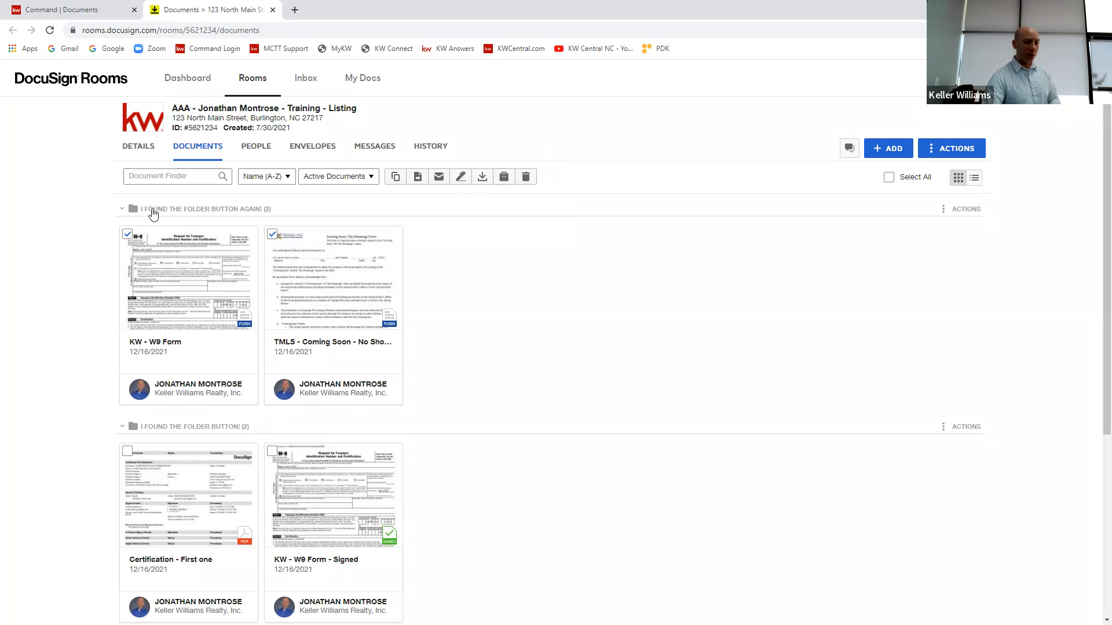
{"action": "left_click", "coordinate": [127, 235]}
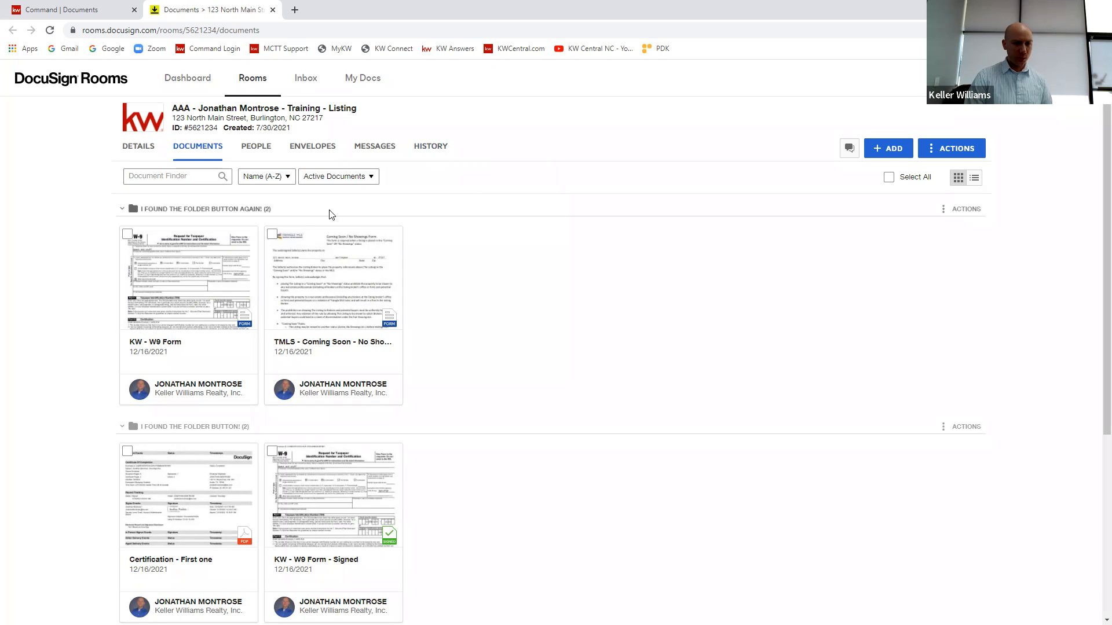
Step: Create an envelope from the KW 832 - BMC Heritage Title AfBA Disclosure form in Room Docs, and return to the room's documents
{"action": "scroll", "coordinate": [446, 348], "scroll_direction": "down", "scroll_amount": 4}
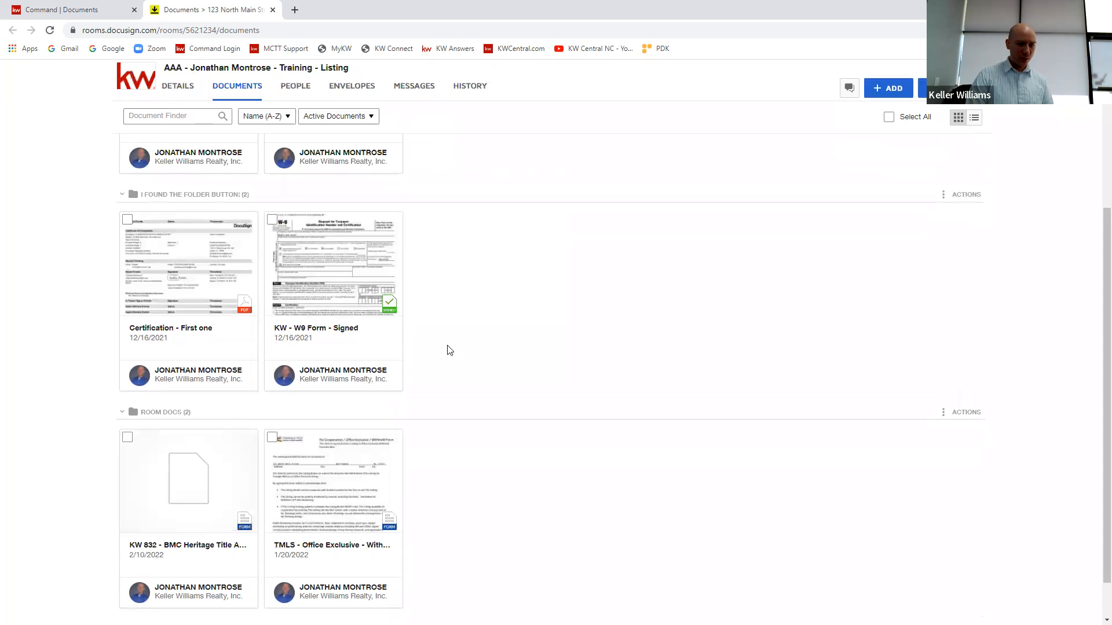
{"action": "scroll", "coordinate": [442, 377], "scroll_direction": "down", "scroll_amount": 1}
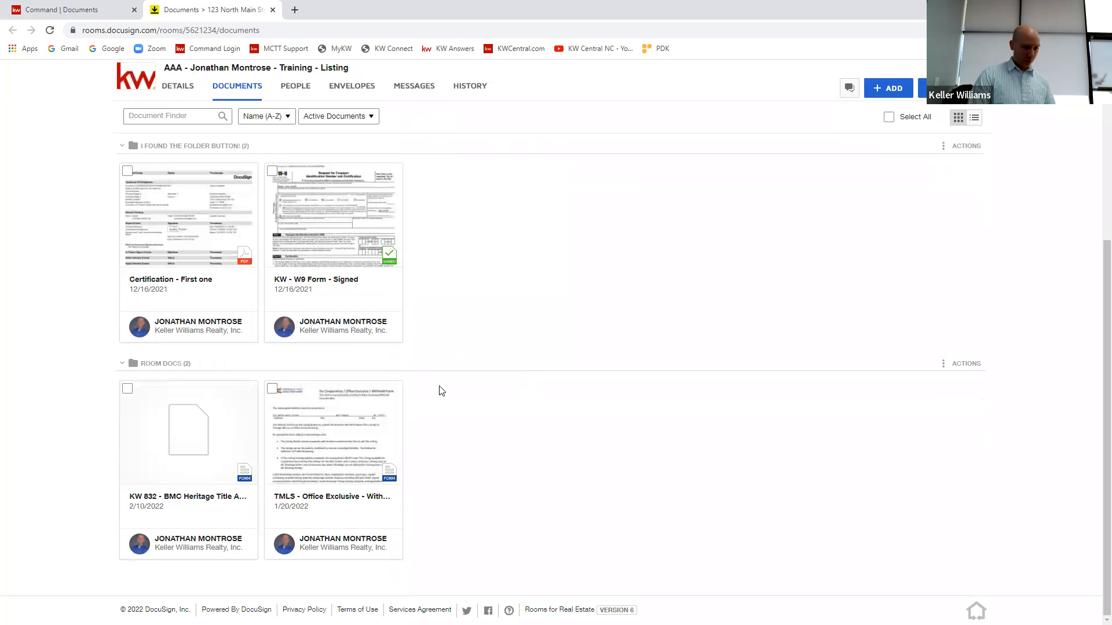
{"action": "left_click", "coordinate": [128, 389]}
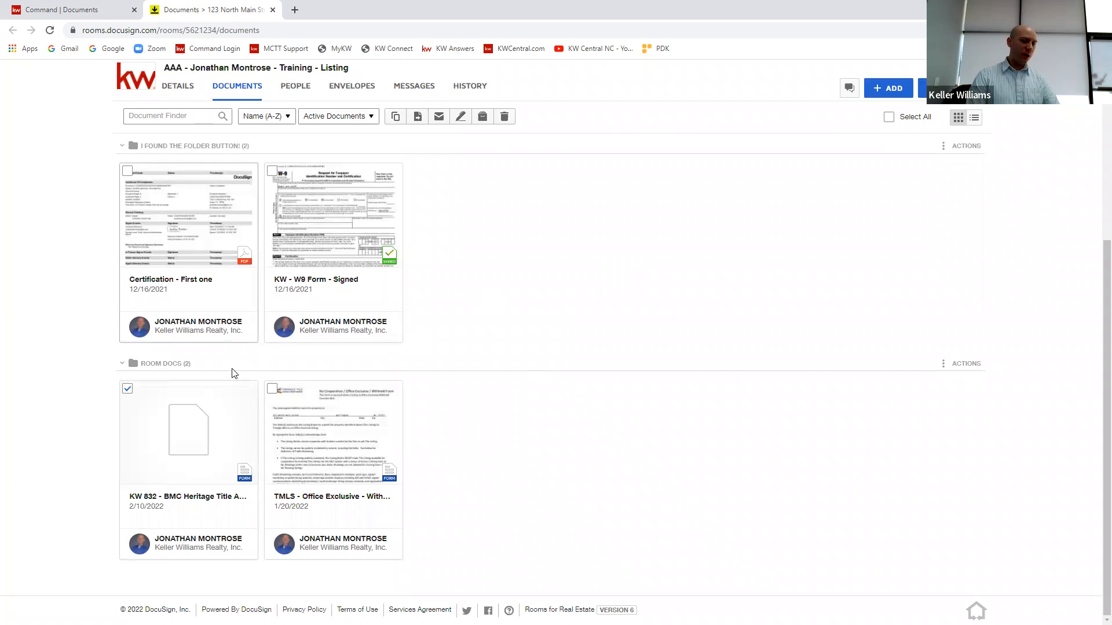
{"action": "scroll", "coordinate": [577, 277], "scroll_direction": "up", "scroll_amount": 5}
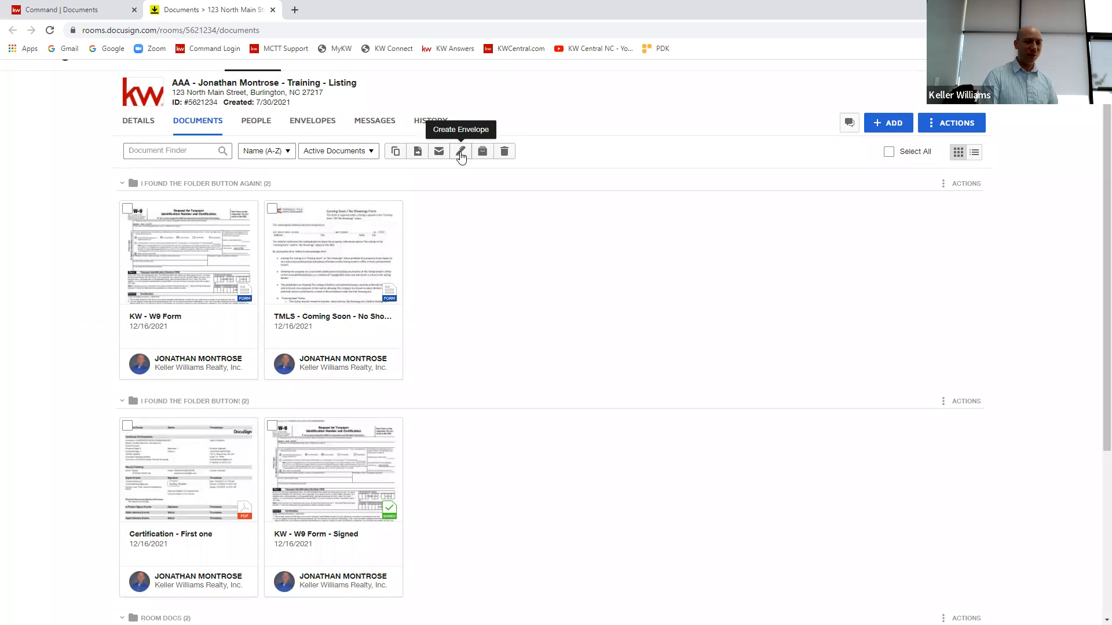
{"action": "left_click", "coordinate": [461, 153]}
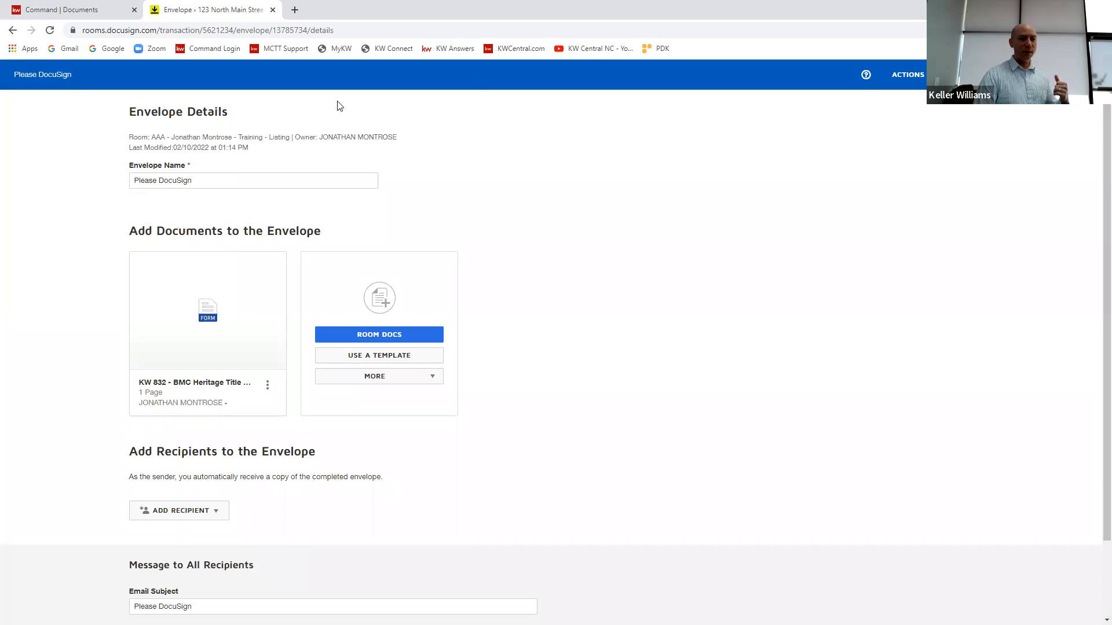
{"action": "left_click", "coordinate": [987, 74]}
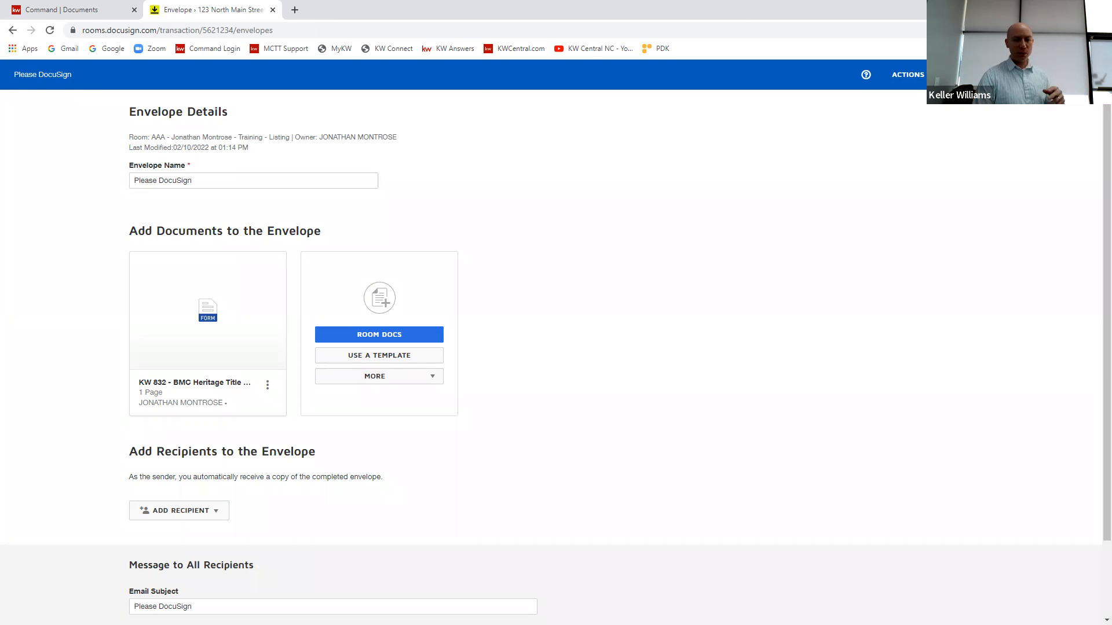
{"action": "left_click", "coordinate": [235, 149]}
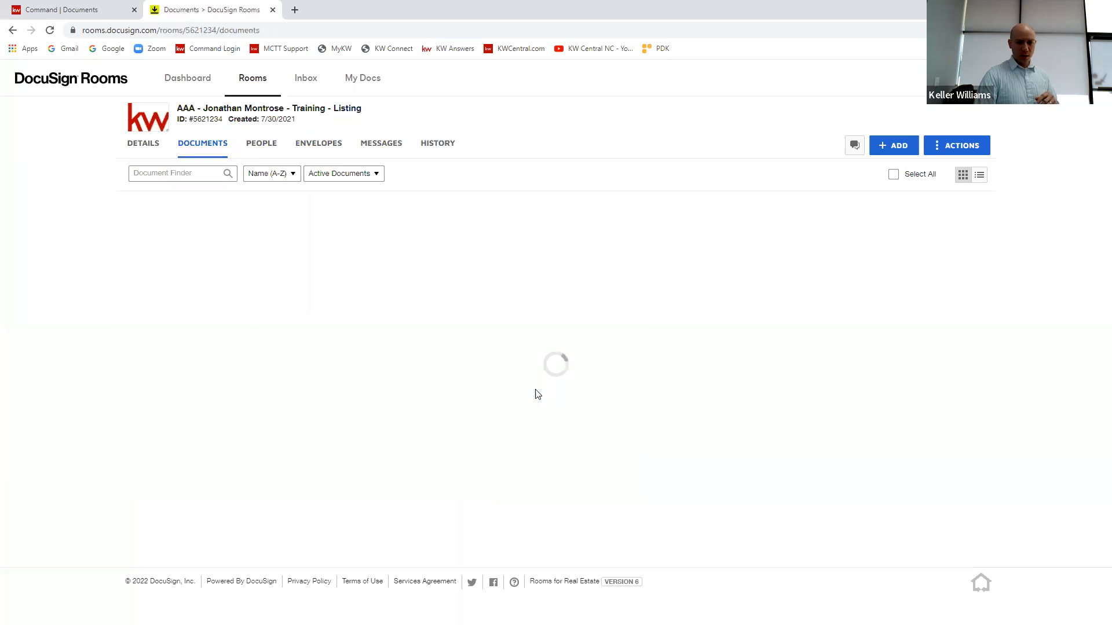
Step: Open the KW 832 - BMC Heritage Title AfBA Disclosure form, enter "This stuff" in the first buyer line and close the form
{"action": "scroll", "coordinate": [442, 426], "scroll_direction": "down", "scroll_amount": 6}
{"action": "left_click", "coordinate": [201, 415]}
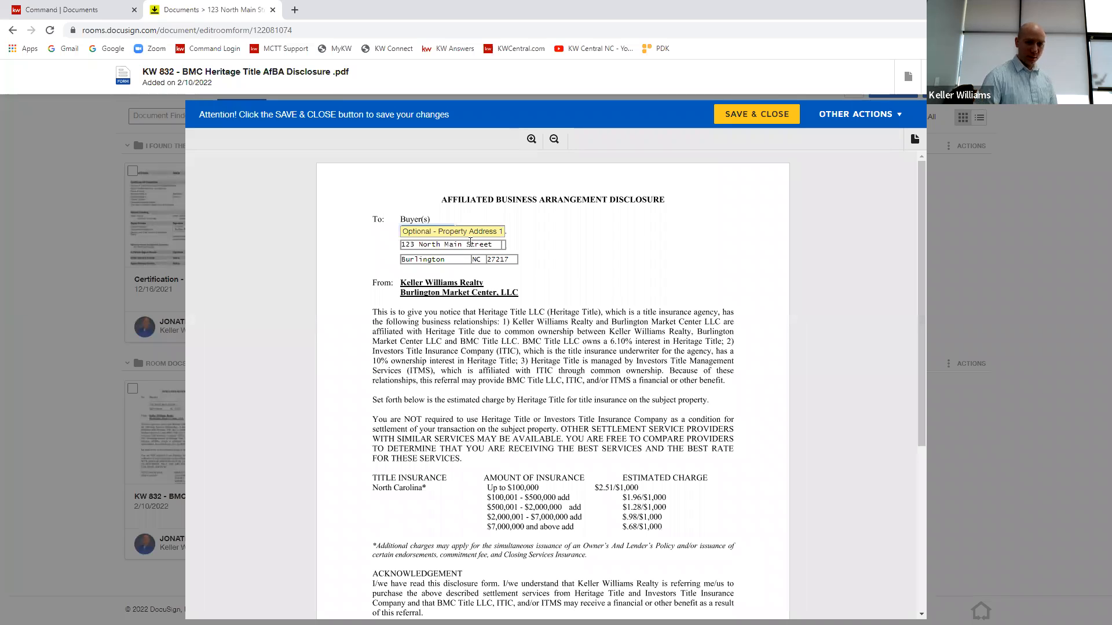
{"action": "type", "text": "This stuff"}
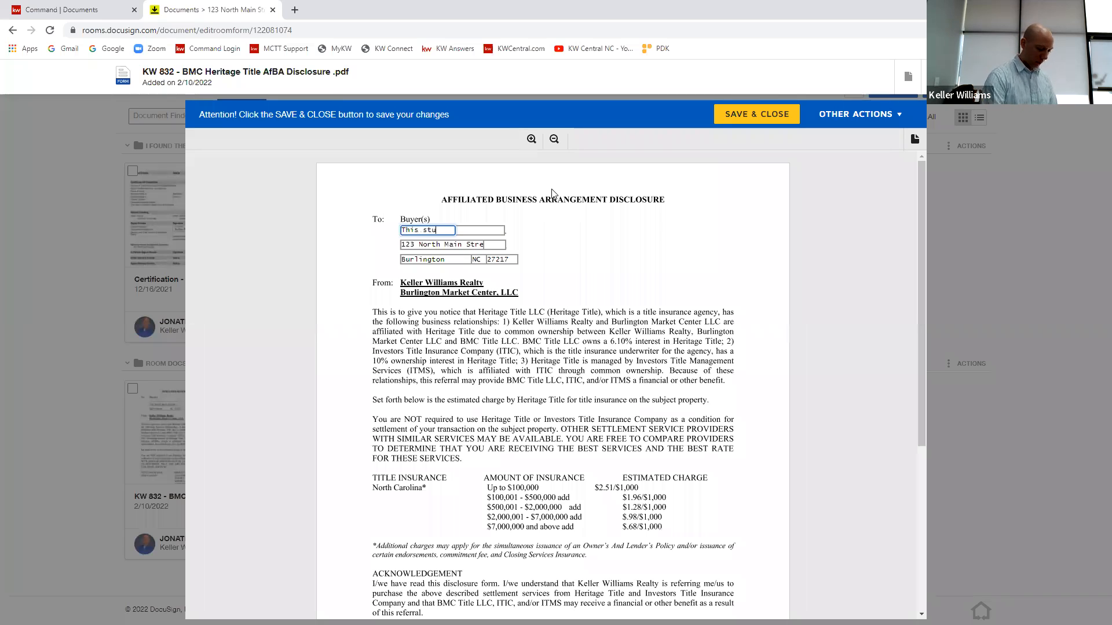
{"action": "left_click", "coordinate": [616, 274]}
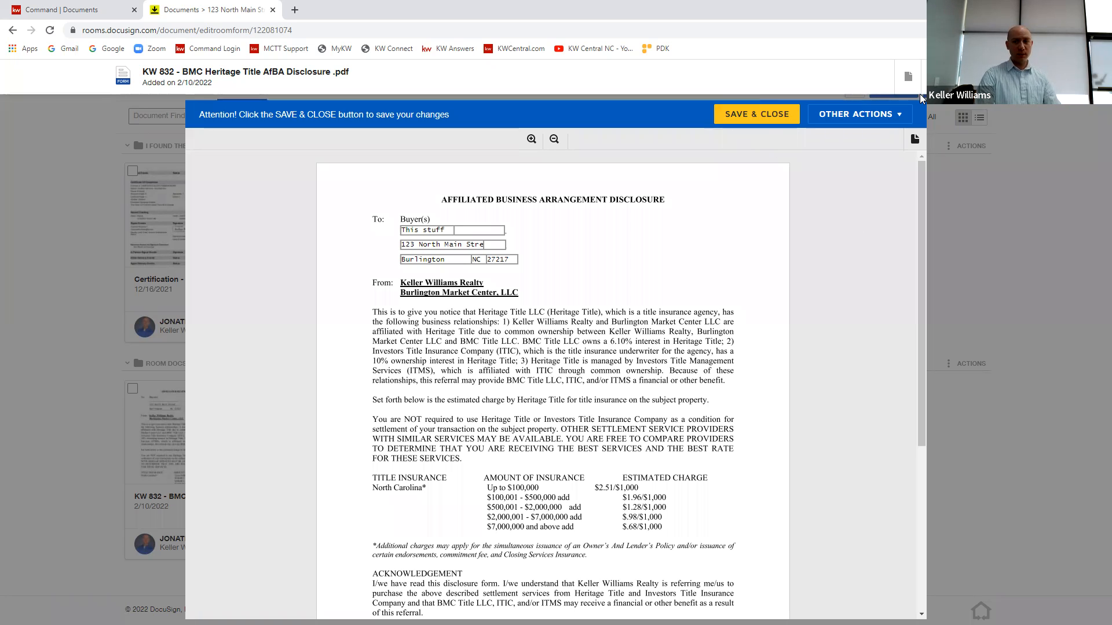
{"action": "left_click", "coordinate": [984, 76]}
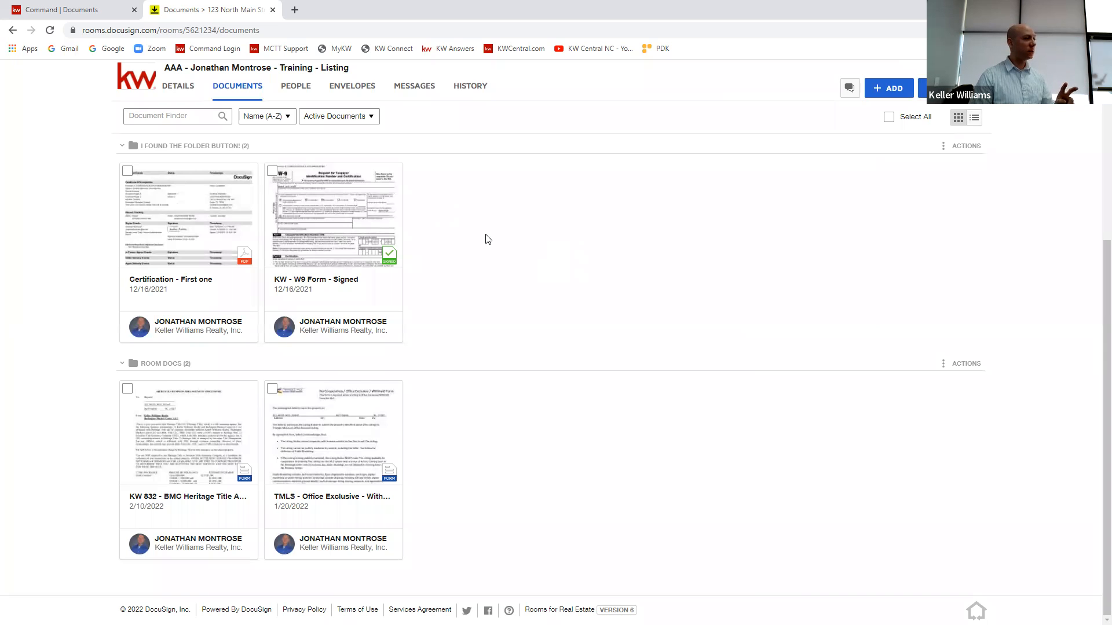
Step: Go to the room's details and open them for editing
{"action": "scroll", "coordinate": [324, 239], "scroll_direction": "up", "scroll_amount": 5}
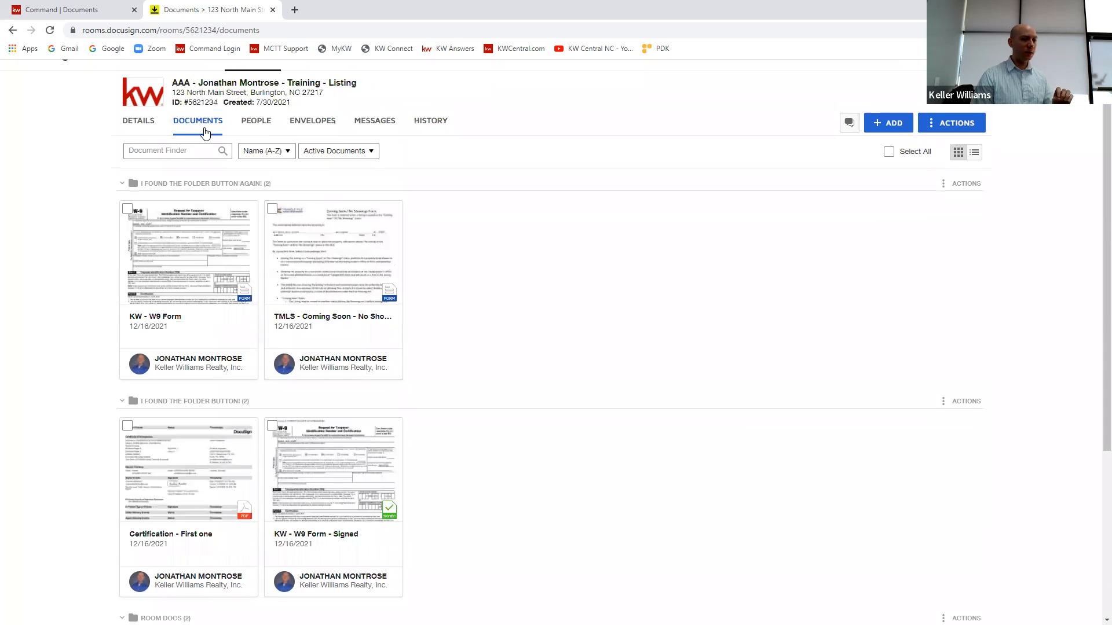
{"action": "left_click", "coordinate": [129, 125]}
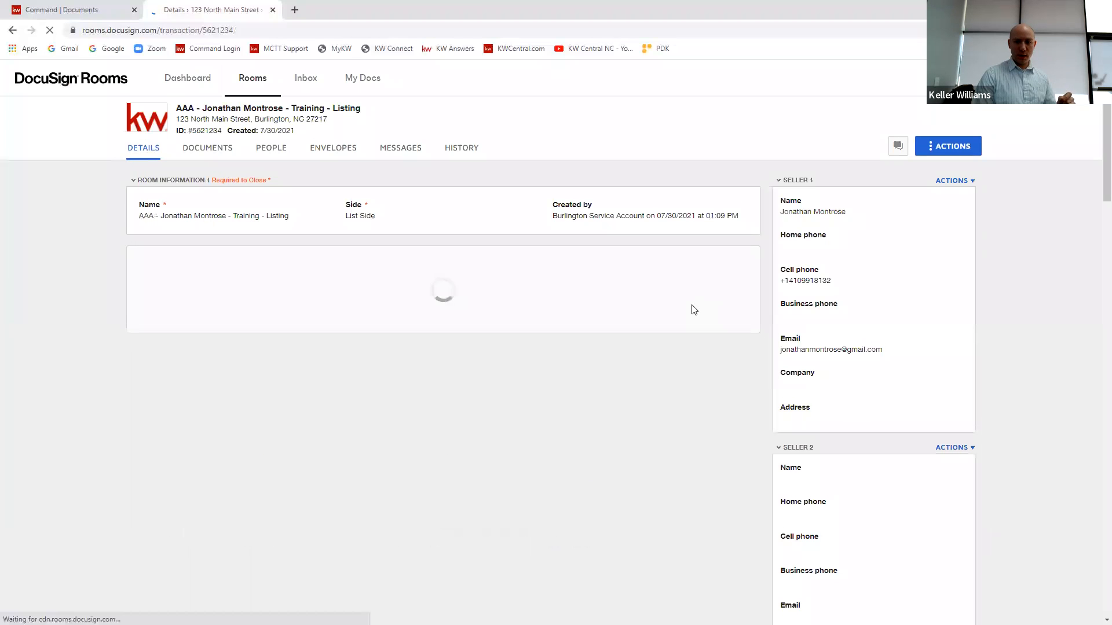
{"action": "left_click", "coordinate": [884, 148]}
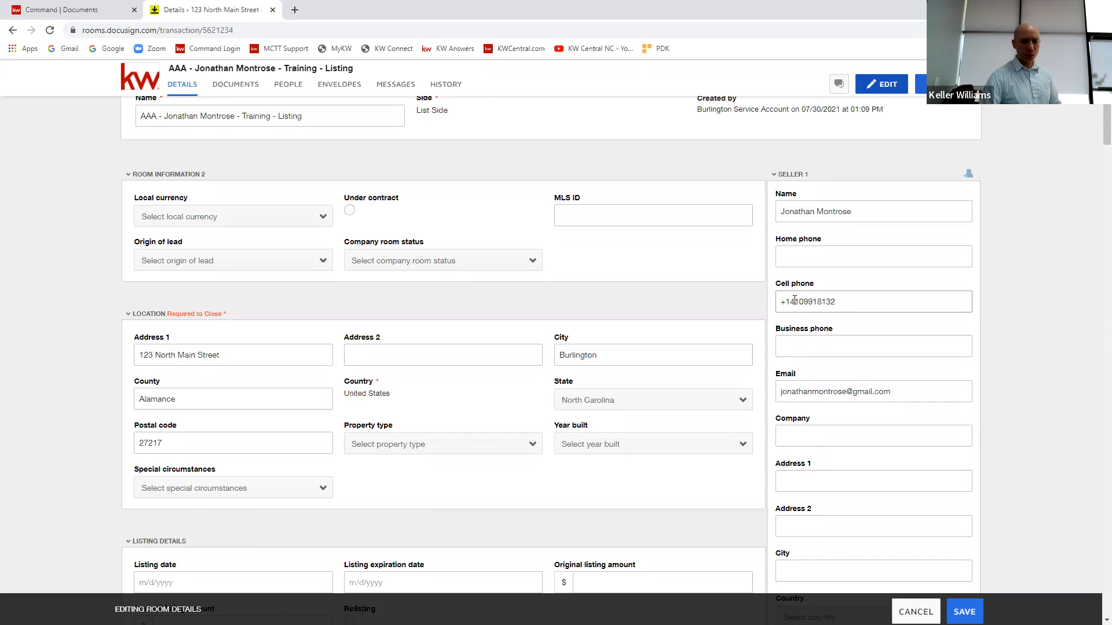
Step: Examine the room's editable location, offer, closing and property fields along with the seller and listing agent contact fields
{"action": "scroll", "coordinate": [739, 303], "scroll_direction": "down", "scroll_amount": 6}
{"action": "scroll", "coordinate": [667, 322], "scroll_direction": "down", "scroll_amount": 2}
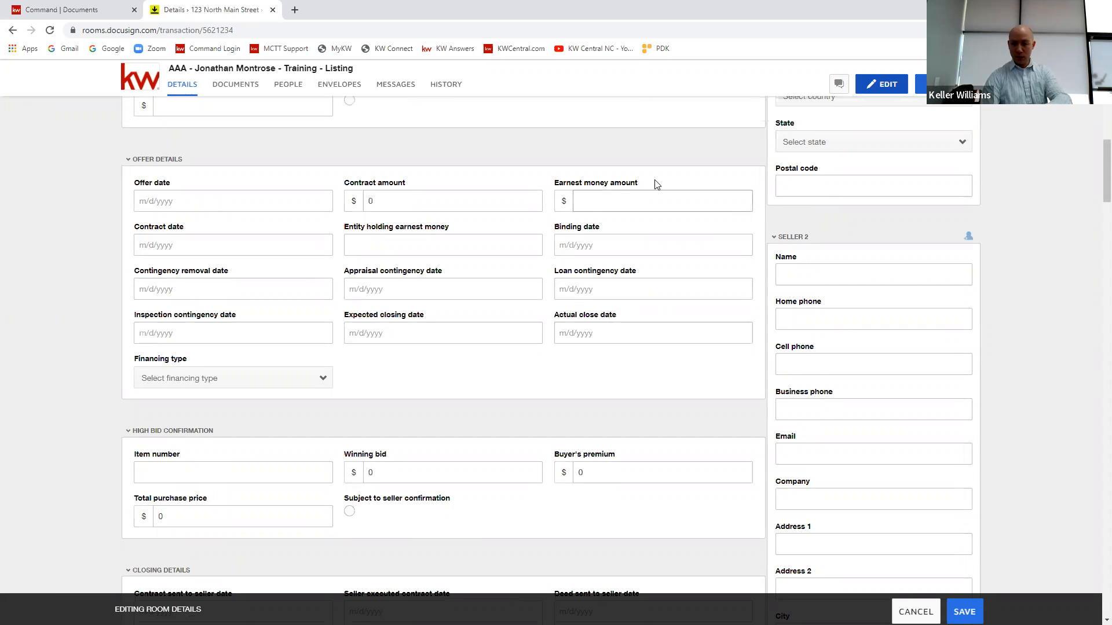
{"action": "scroll", "coordinate": [839, 284], "scroll_direction": "up", "scroll_amount": 8}
{"action": "scroll", "coordinate": [845, 265], "scroll_direction": "down", "scroll_amount": 8}
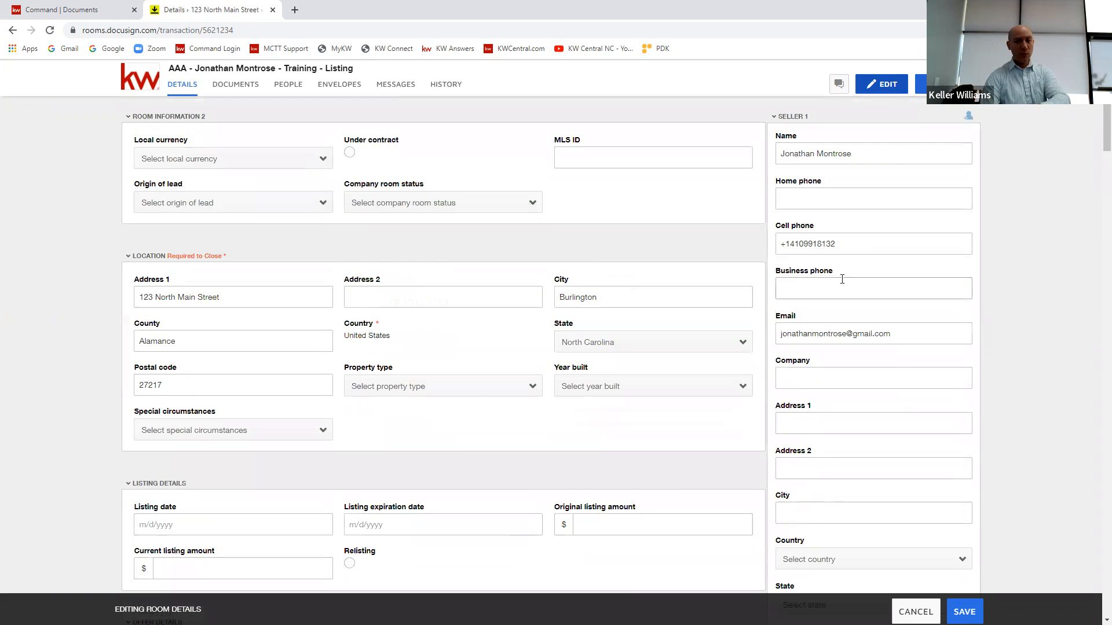
{"action": "scroll", "coordinate": [838, 291], "scroll_direction": "down", "scroll_amount": 7}
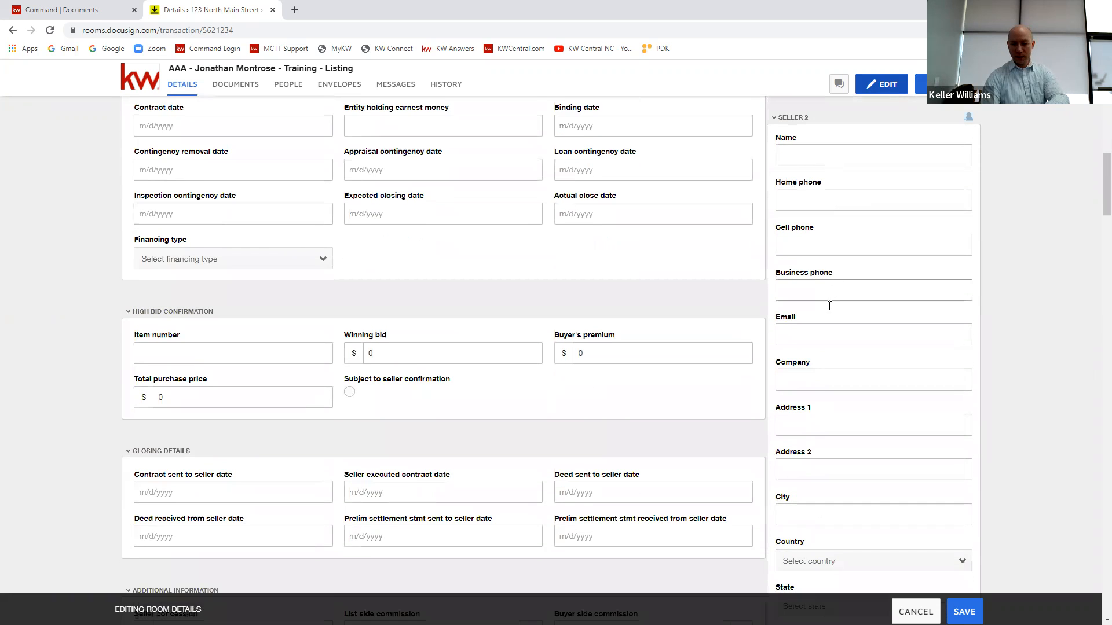
{"action": "scroll", "coordinate": [821, 325], "scroll_direction": "down", "scroll_amount": 6}
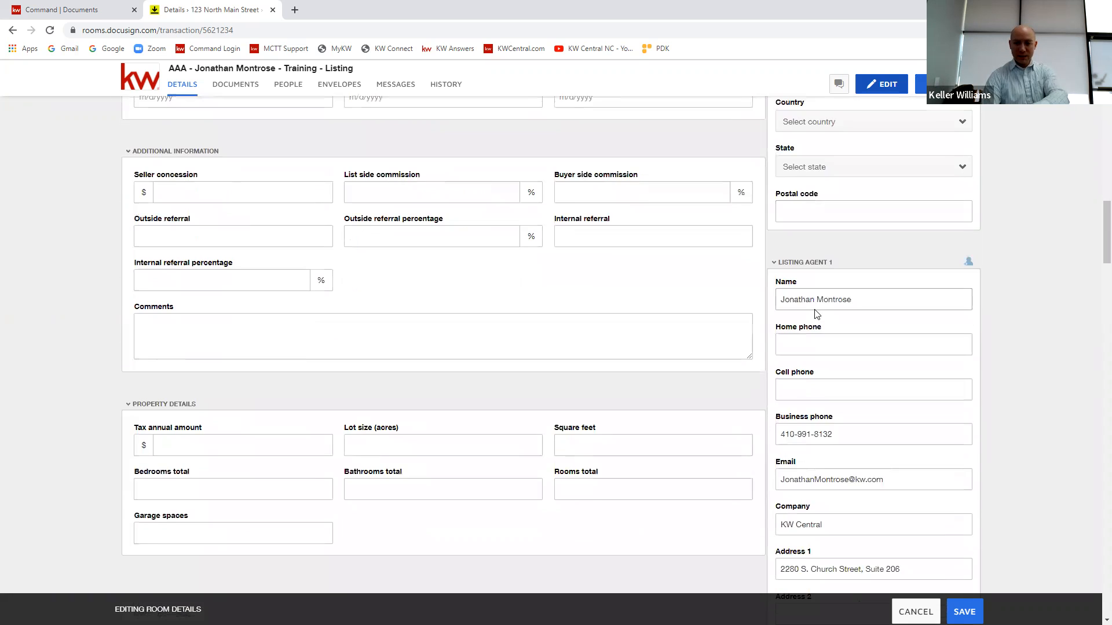
{"action": "scroll", "coordinate": [836, 181], "scroll_direction": "up", "scroll_amount": 3}
{"action": "left_click", "coordinate": [866, 165]}
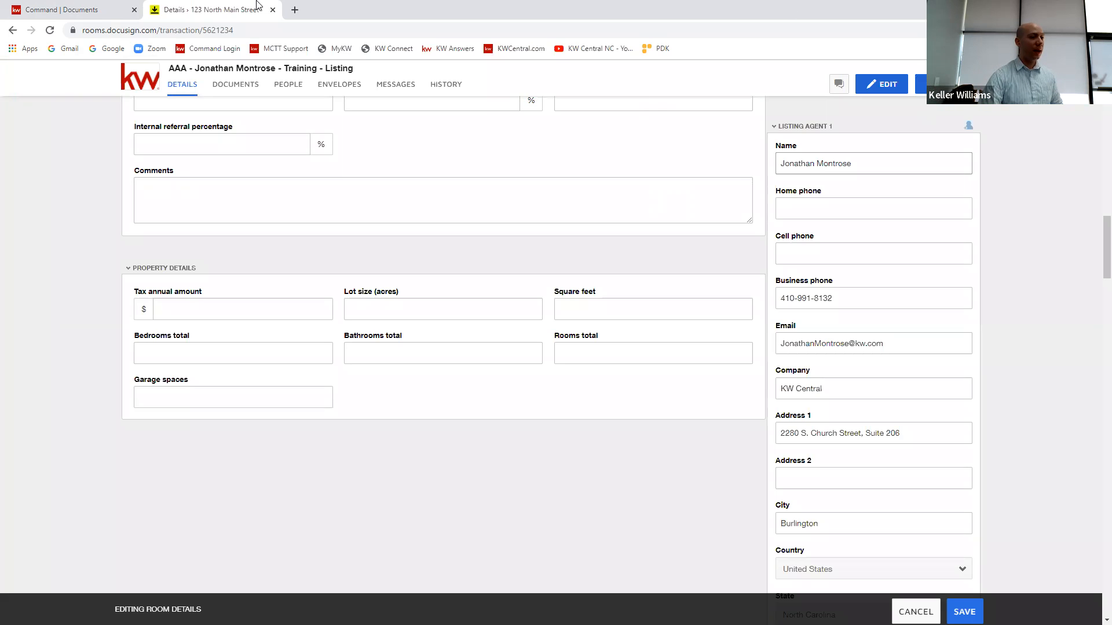
Step: Switch to Command and open the opportunity's details to examine which general and property fields sync with DocuSign
{"action": "left_click", "coordinate": [96, 10]}
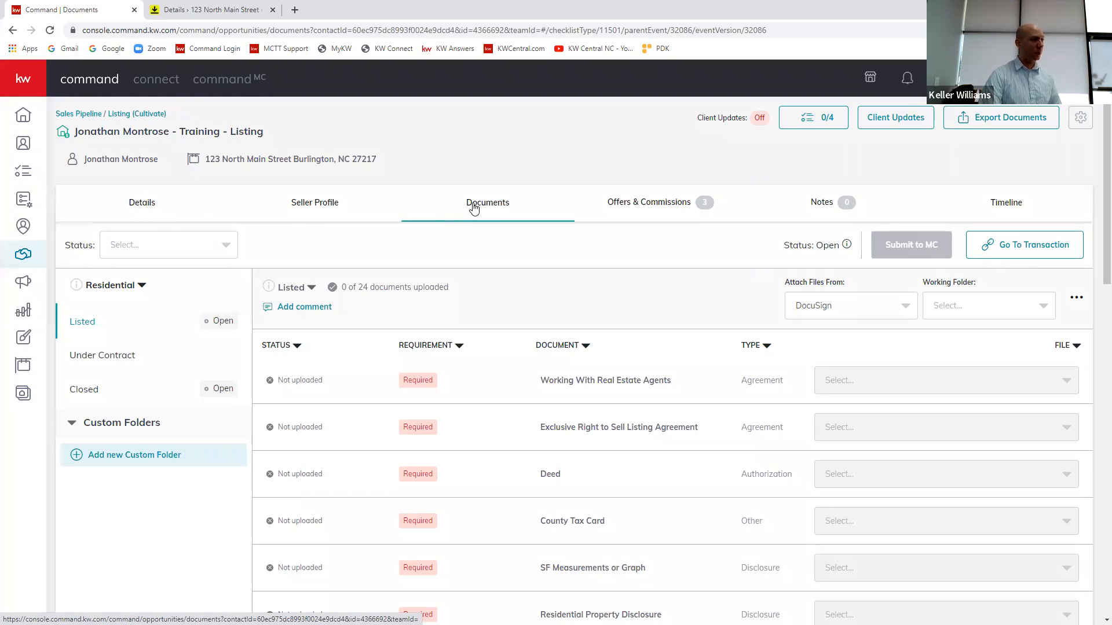
{"action": "left_click", "coordinate": [142, 203]}
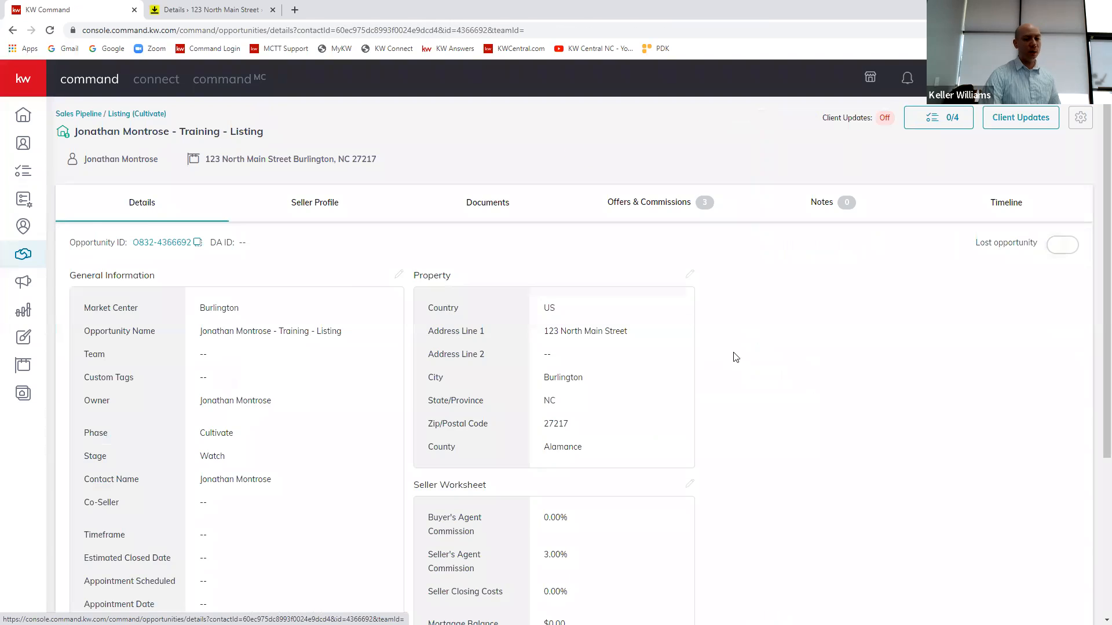
{"action": "scroll", "coordinate": [736, 358], "scroll_direction": "down", "scroll_amount": 3}
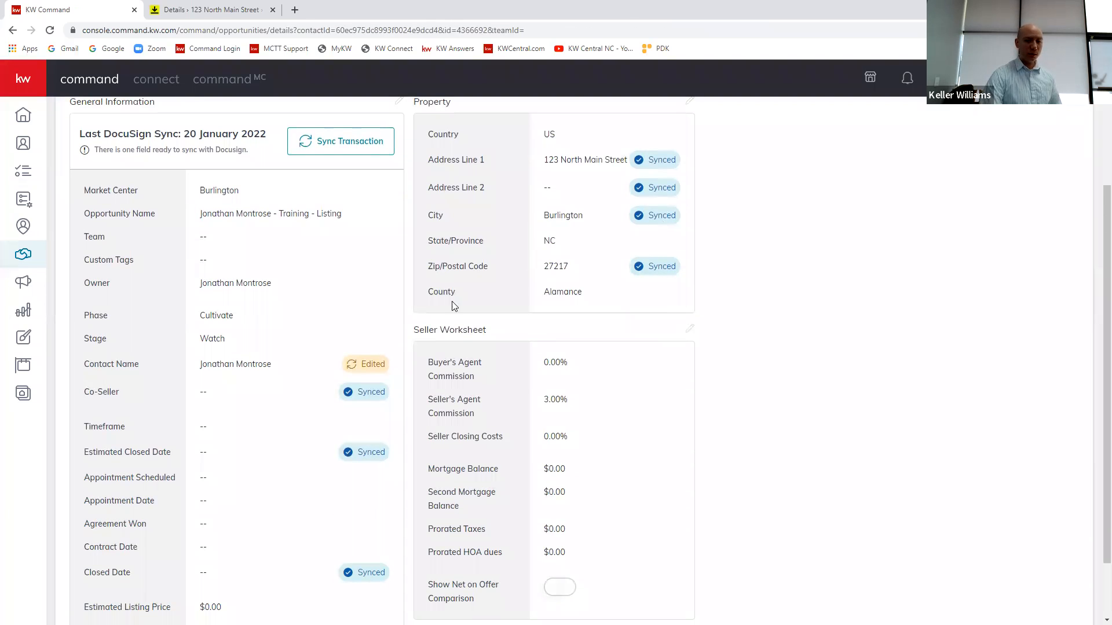
{"action": "scroll", "coordinate": [553, 341], "scroll_direction": "up", "scroll_amount": 2}
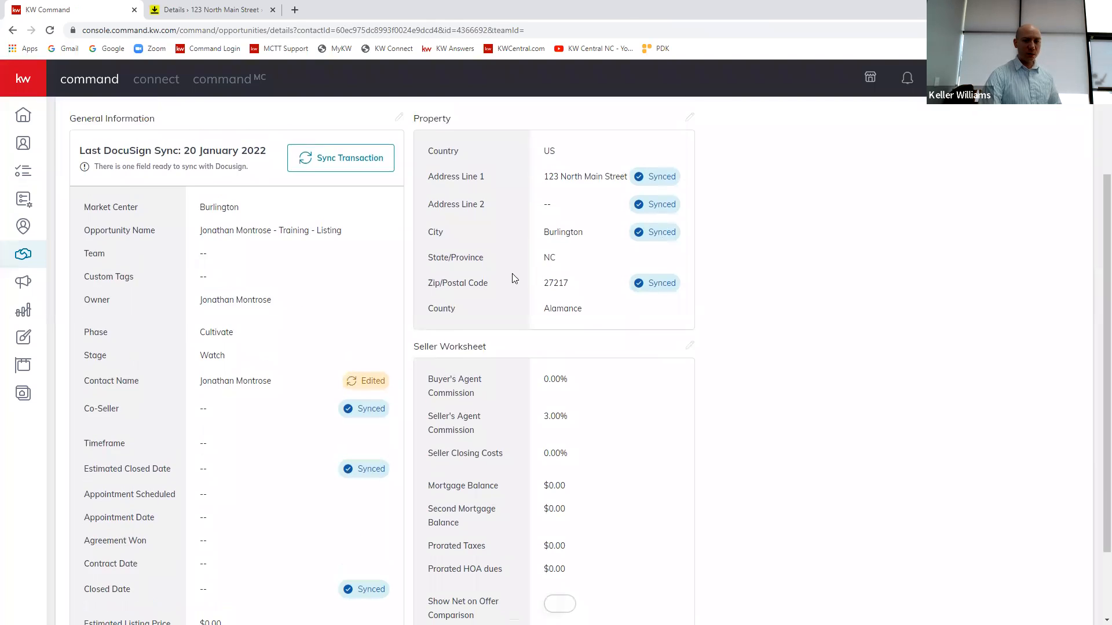
Step: Look through the editable General Information fields and the Sync Transaction confirmation, dismissing both without saving or updating
{"action": "left_click", "coordinate": [399, 217]}
{"action": "scroll", "coordinate": [579, 292], "scroll_direction": "down", "scroll_amount": 3}
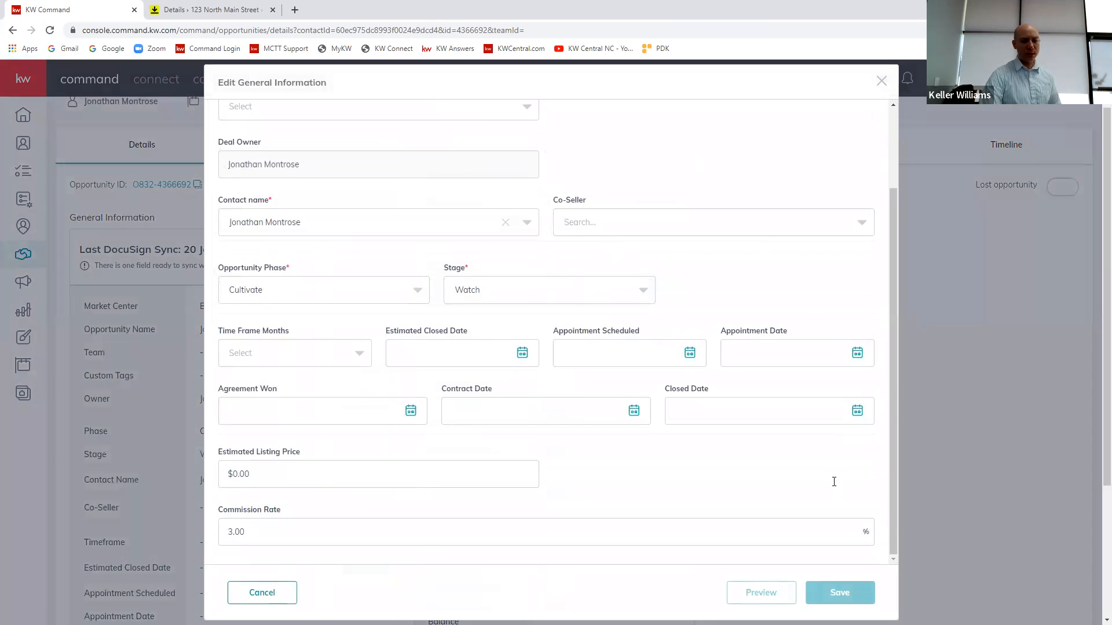
{"action": "left_click", "coordinate": [880, 81]}
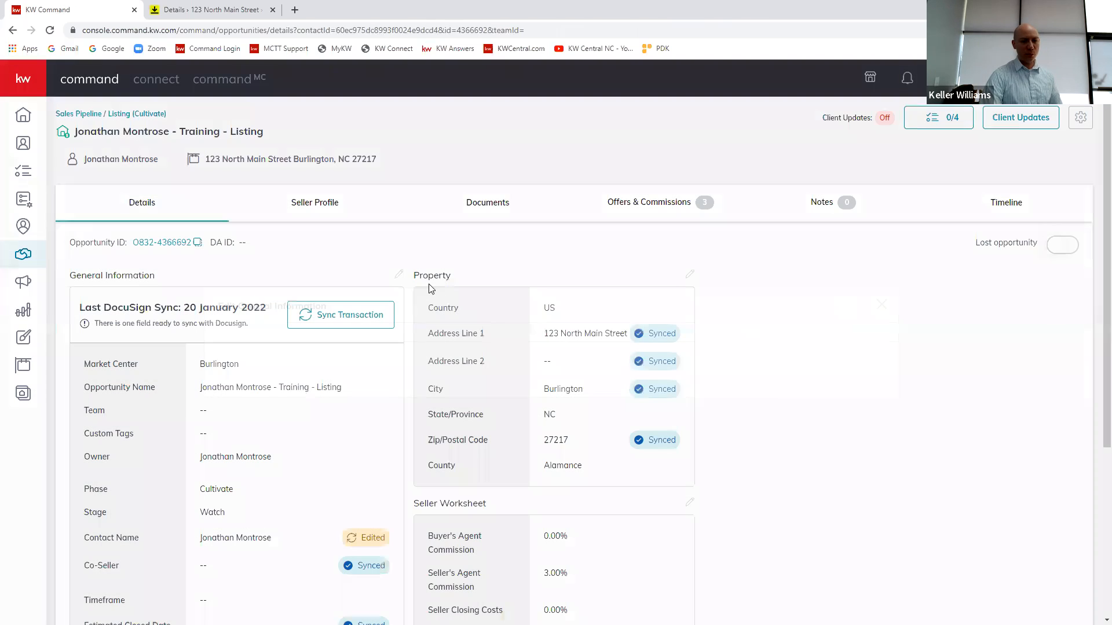
{"action": "left_click", "coordinate": [359, 315]}
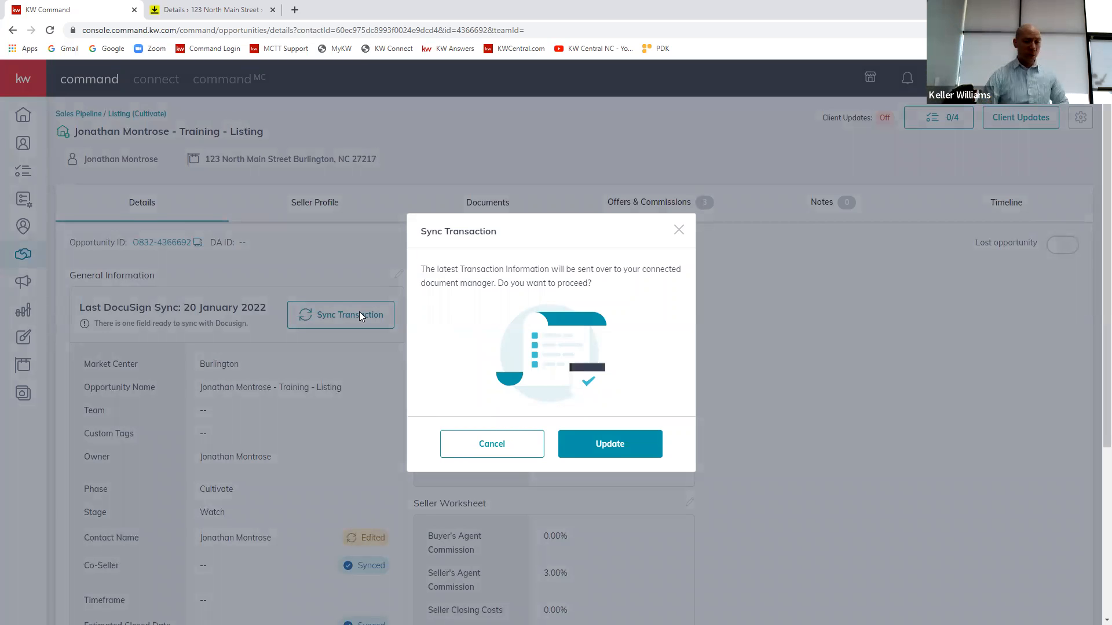
{"action": "left_click", "coordinate": [506, 445]}
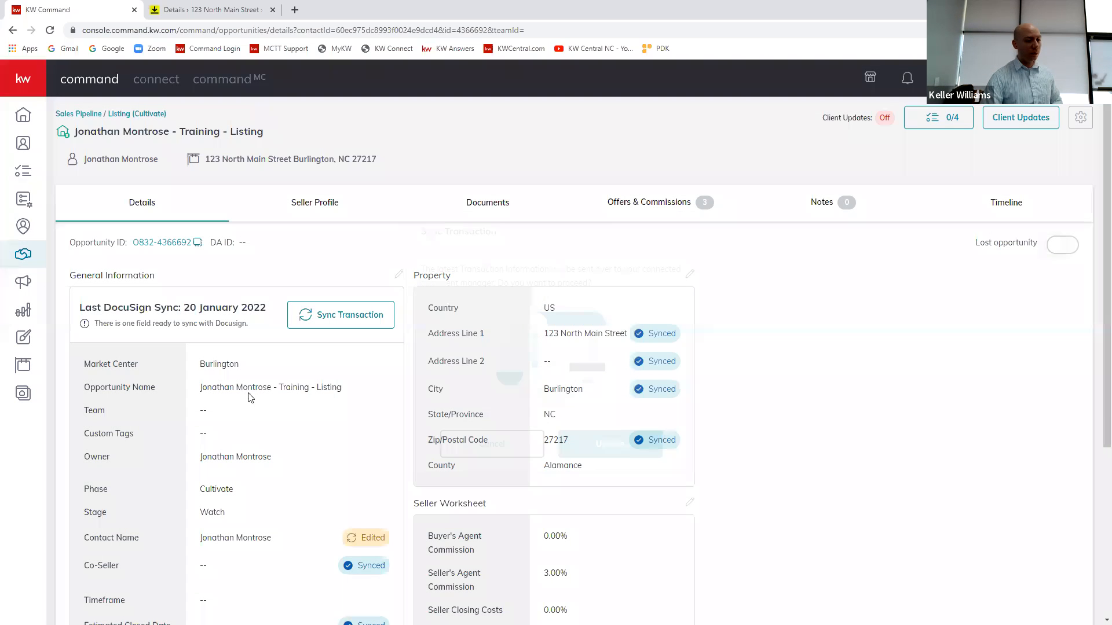
Step: Try replacing the opportunity's property address with another suggested Burlington address, and discard the edit
{"action": "scroll", "coordinate": [608, 362], "scroll_direction": "down", "scroll_amount": 1}
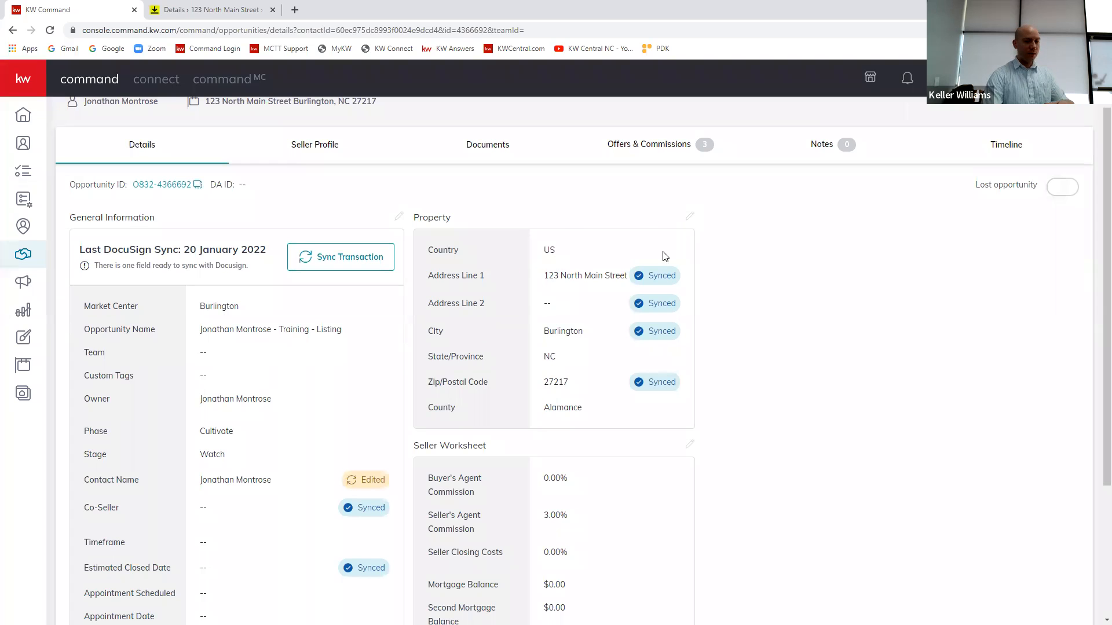
{"action": "left_click", "coordinate": [688, 219]}
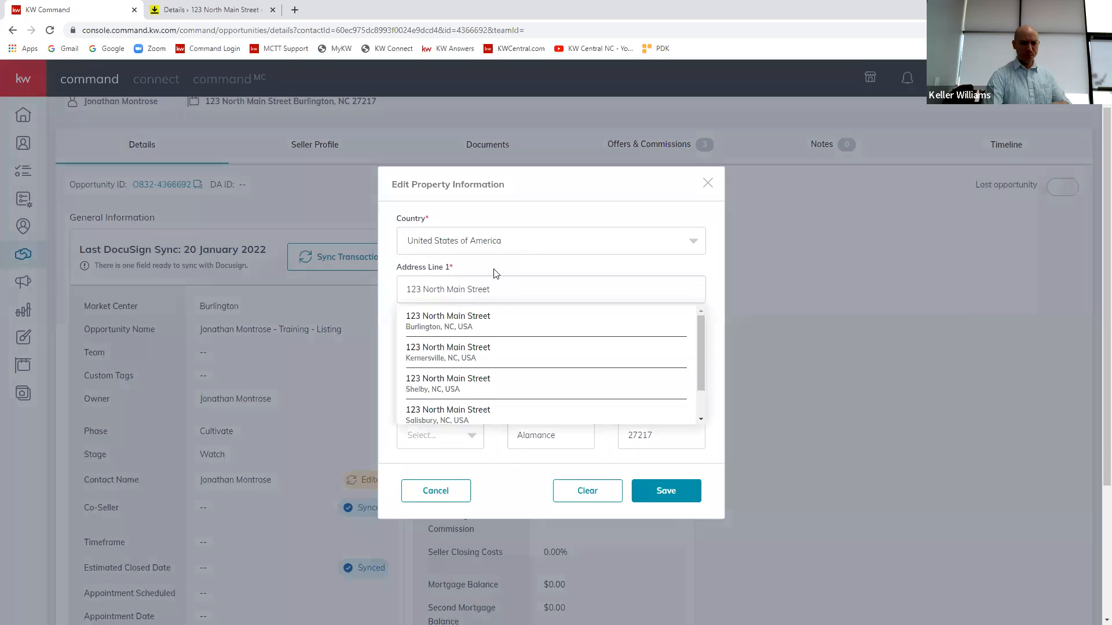
{"action": "left_click_drag", "start_coordinate": [512, 290], "coordinate": [399, 296]}
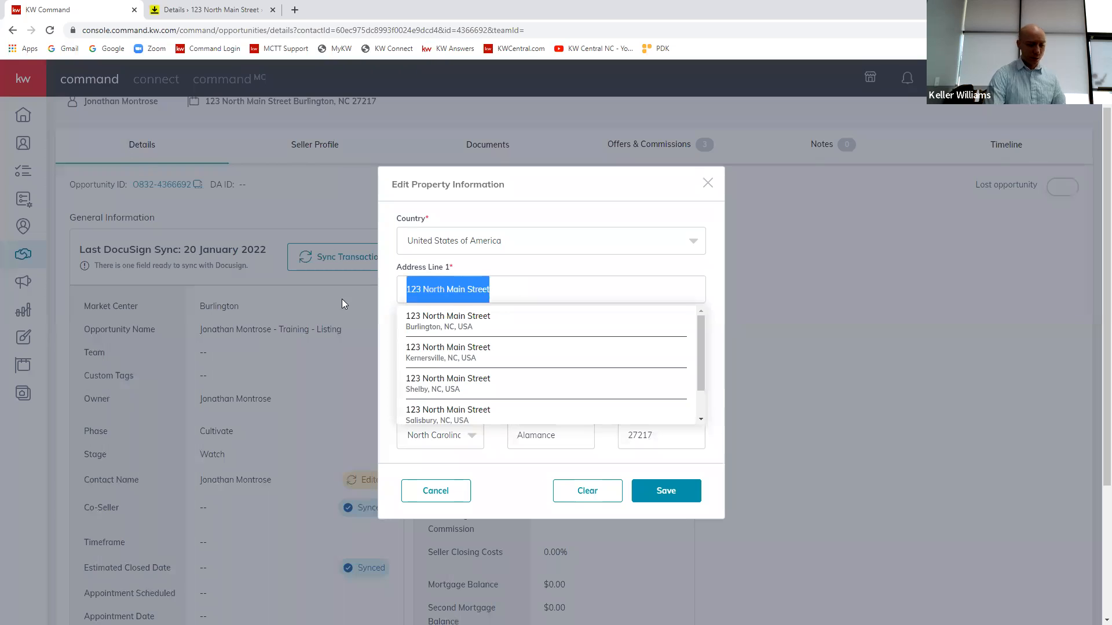
{"action": "key", "text": "BackSpace"}
{"action": "type", "text": "123"}
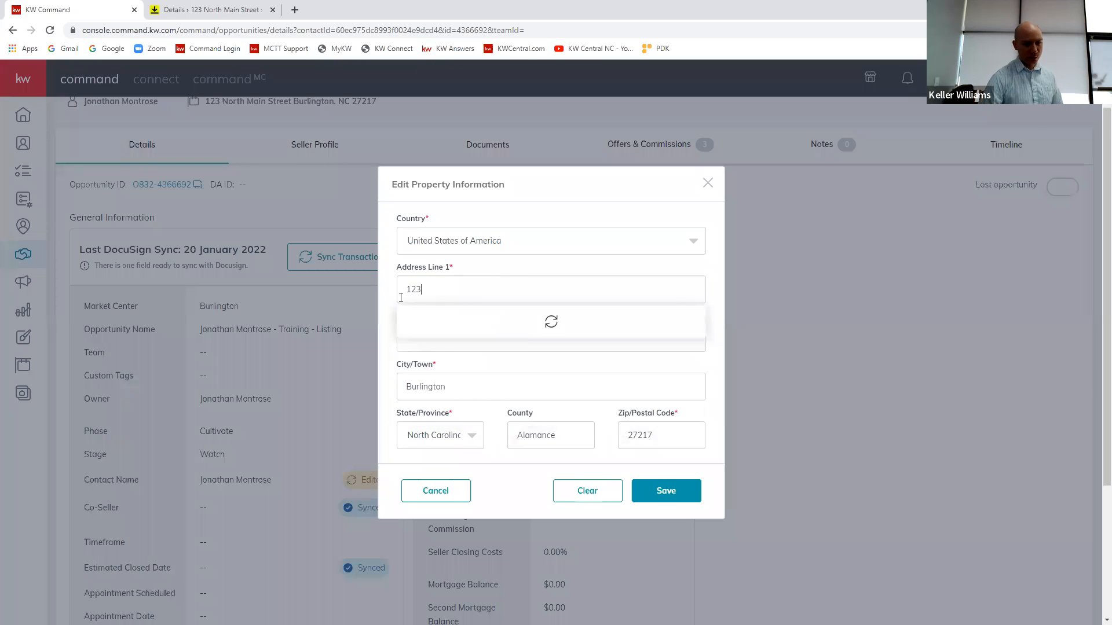
{"action": "left_click", "coordinate": [438, 319]}
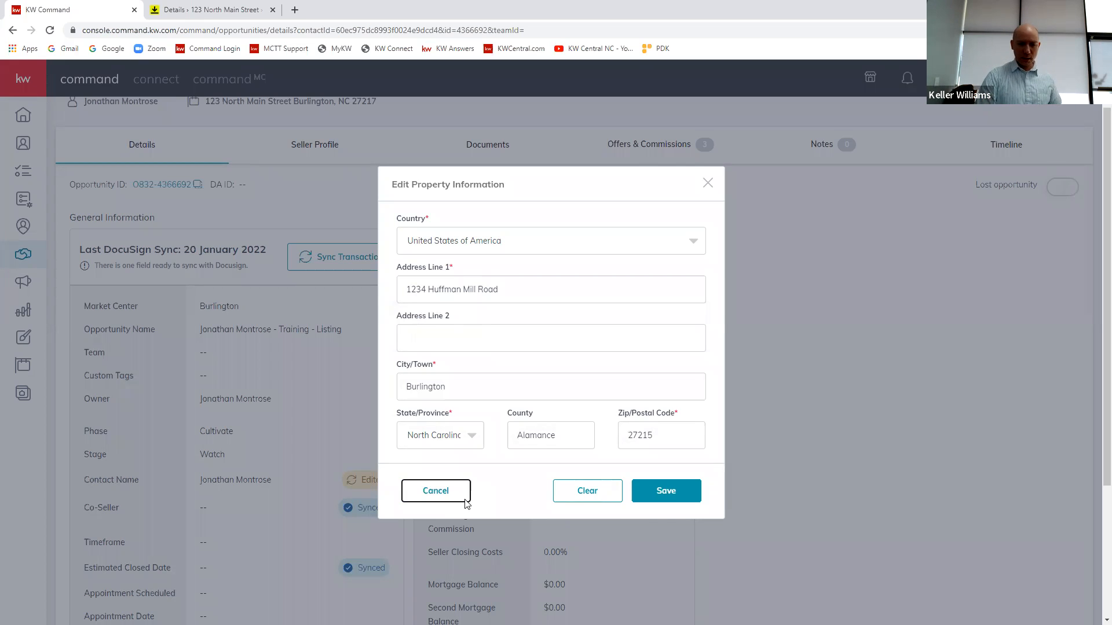
{"action": "left_click", "coordinate": [435, 490]}
Step: Switch back to DocuSign Rooms and review the room information, location and seller sections of the room details being edited
{"action": "scroll", "coordinate": [186, 122], "scroll_direction": "up", "scroll_amount": 1}
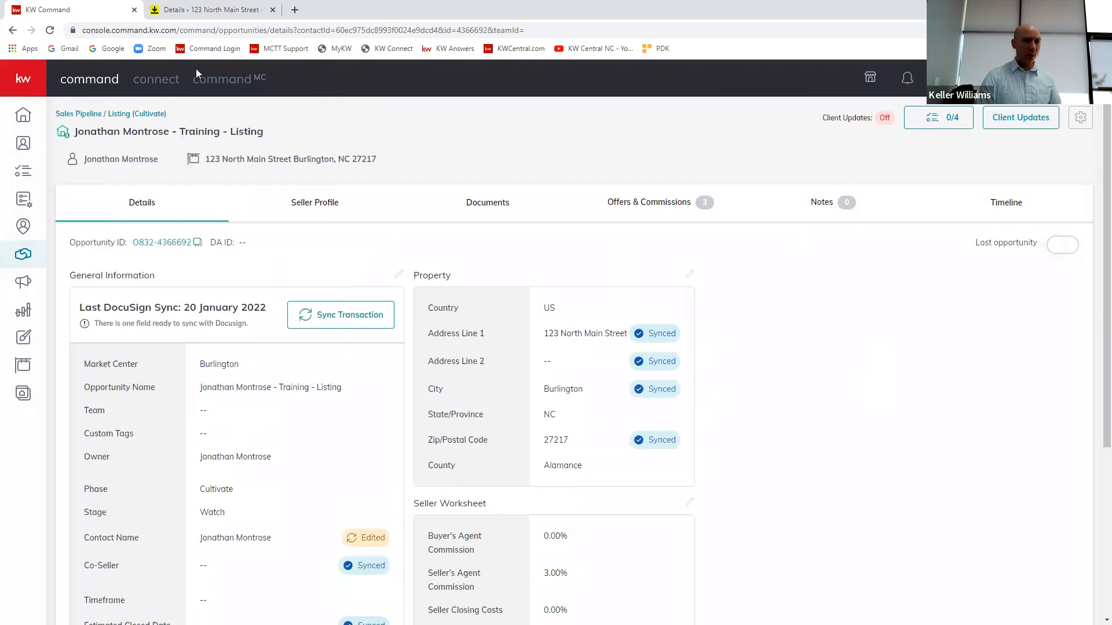
{"action": "left_click", "coordinate": [174, 5]}
{"action": "scroll", "coordinate": [643, 435], "scroll_direction": "up", "scroll_amount": 8}
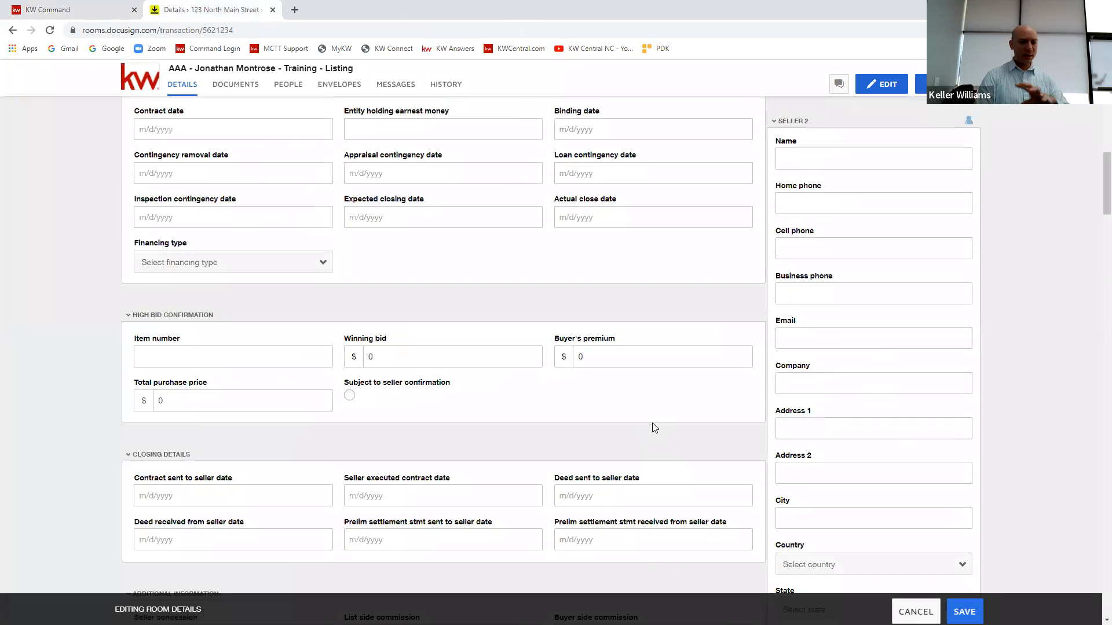
{"action": "scroll", "coordinate": [652, 429], "scroll_direction": "up", "scroll_amount": 10}
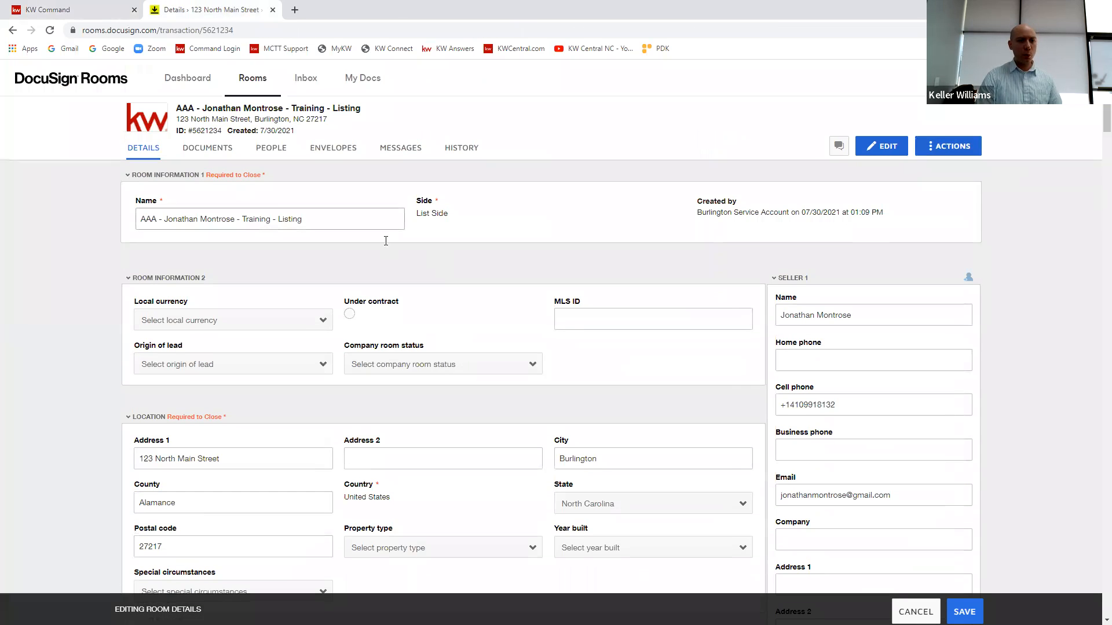
Step: Open the KW 832 - BMC Heritage Title AfBA Disclosure form among the room's documents, read through it, and close it
{"action": "left_click", "coordinate": [208, 149]}
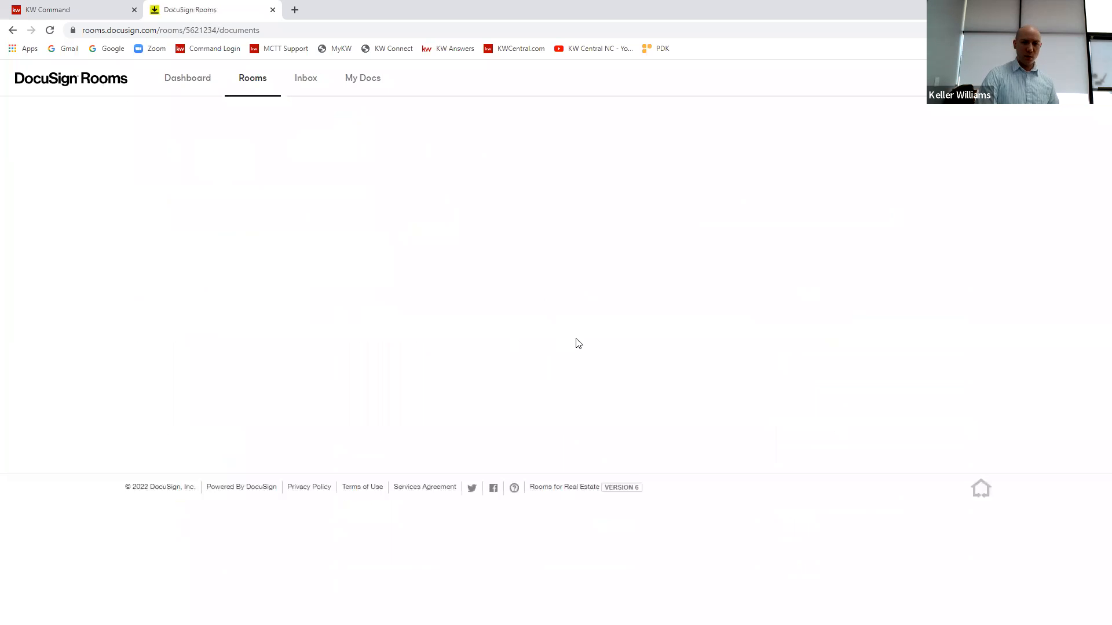
{"action": "scroll", "coordinate": [462, 386], "scroll_direction": "down", "scroll_amount": 5}
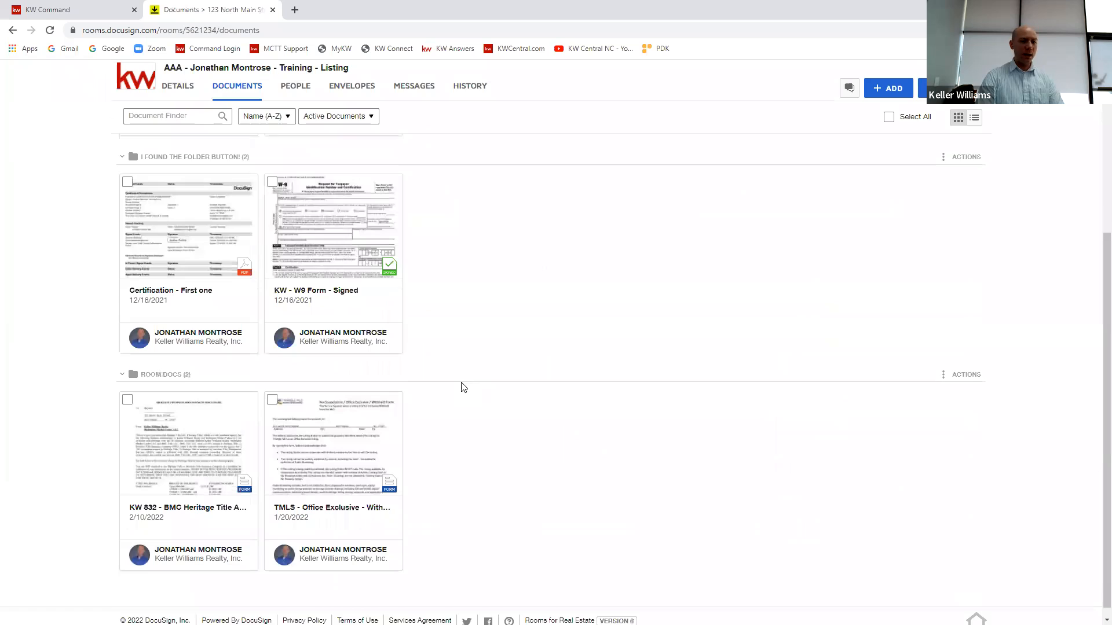
{"action": "left_click", "coordinate": [186, 454]}
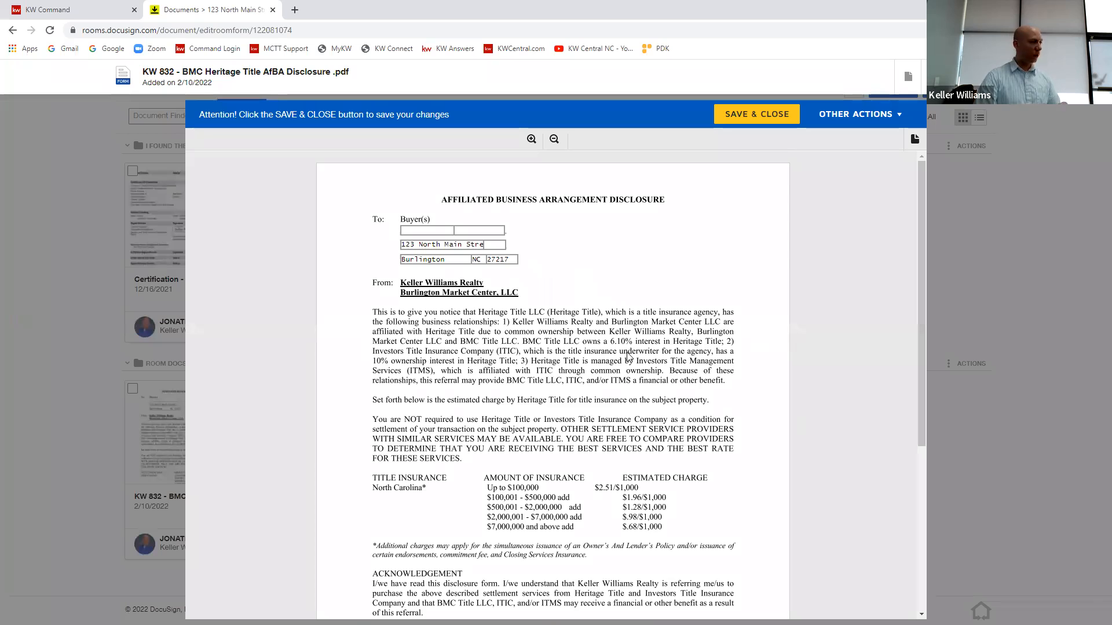
{"action": "scroll", "coordinate": [636, 364], "scroll_direction": "down", "scroll_amount": 5}
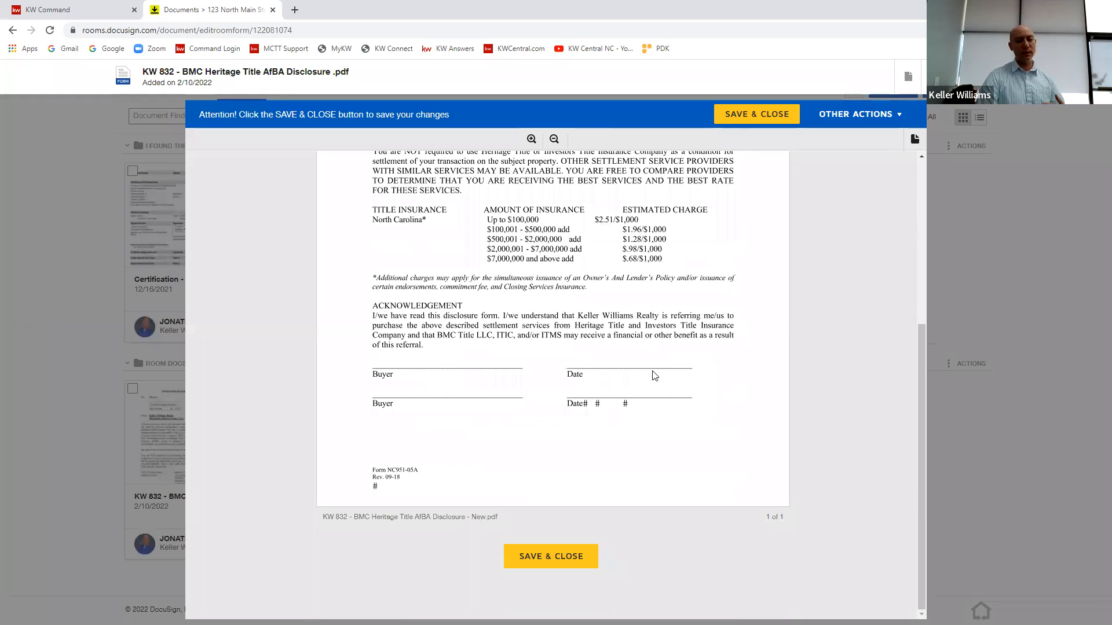
{"action": "scroll", "coordinate": [608, 406], "scroll_direction": "up", "scroll_amount": 3}
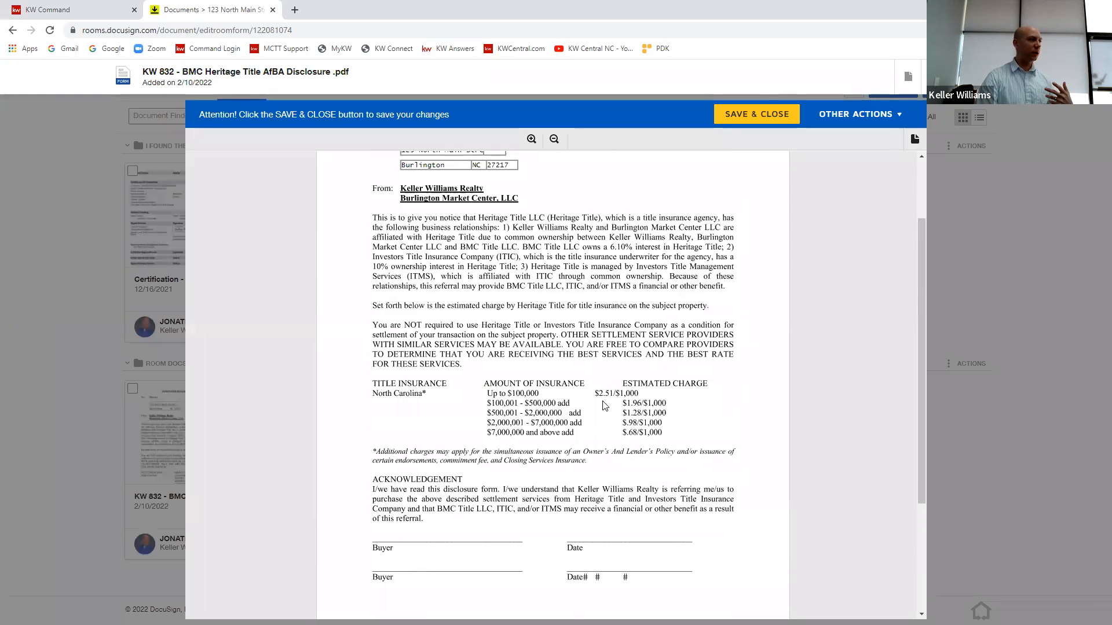
{"action": "scroll", "coordinate": [604, 405], "scroll_direction": "up", "scroll_amount": 2}
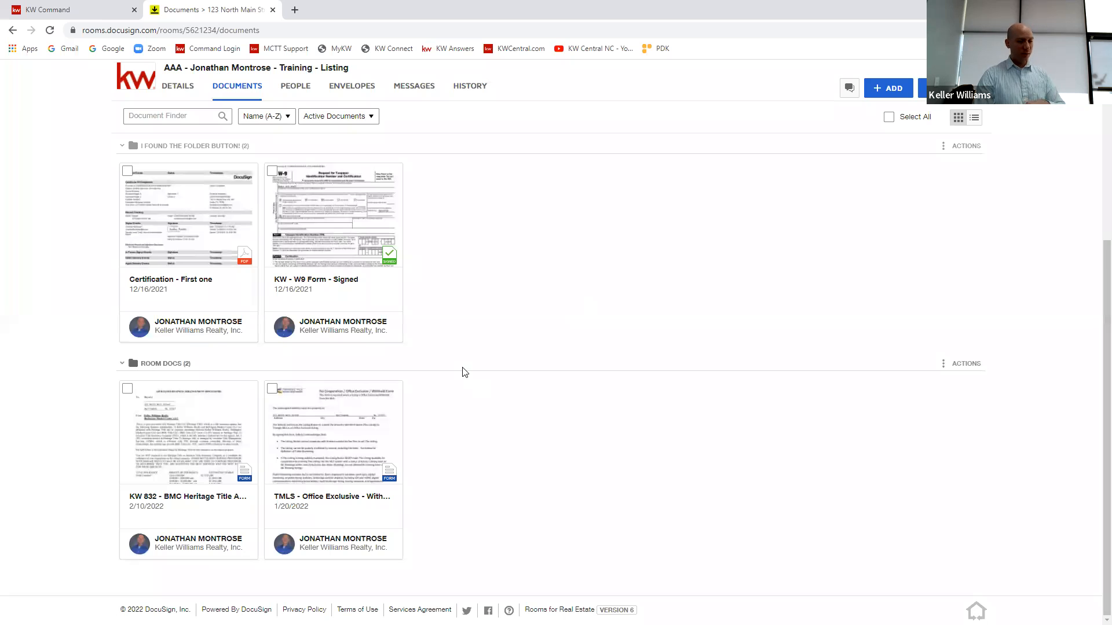
{"action": "scroll", "coordinate": [451, 232], "scroll_direction": "up", "scroll_amount": 2}
{"action": "scroll", "coordinate": [392, 227], "scroll_direction": "up", "scroll_amount": 3}
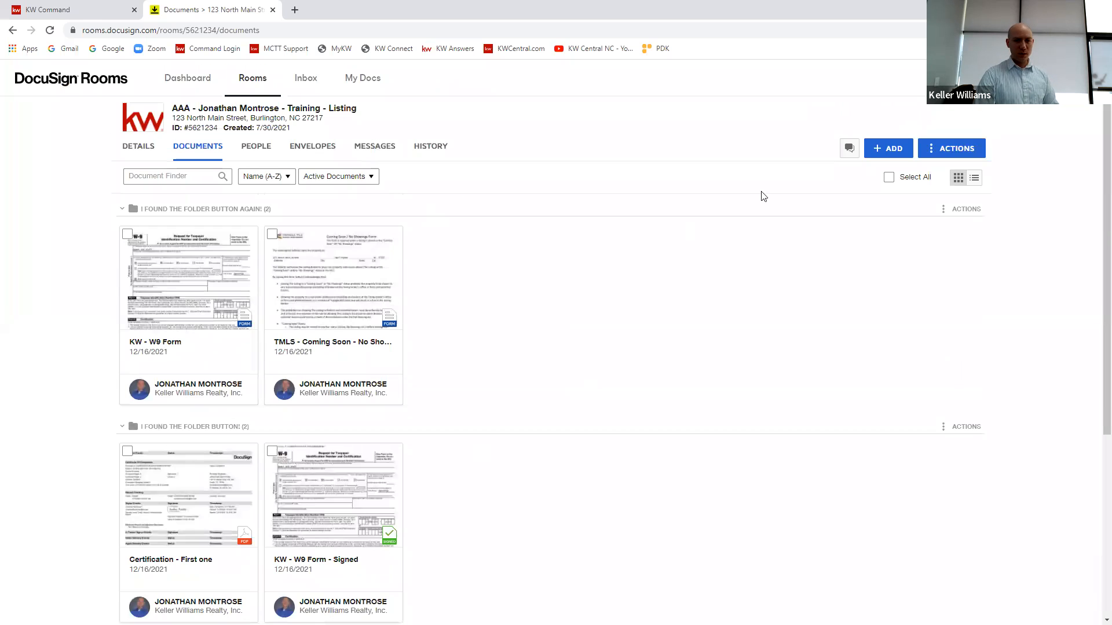
Step: Check the room's envelope list, and from the room's documents start a signing envelope containing the KW 832 - BMC Heritage Title form
{"action": "left_click", "coordinate": [315, 150]}
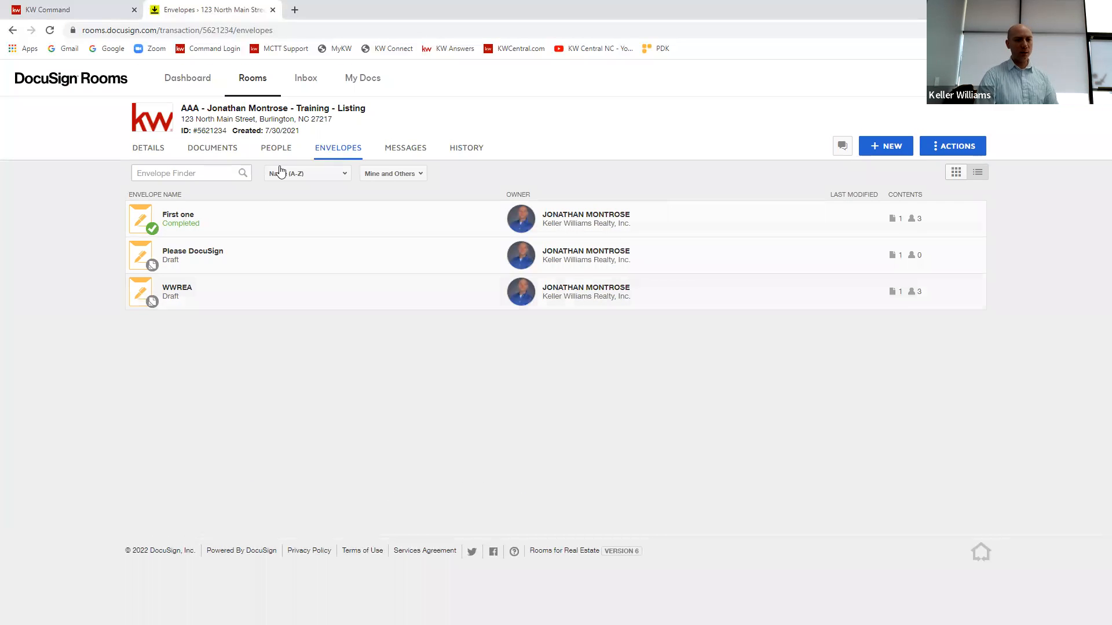
{"action": "left_click", "coordinate": [202, 152]}
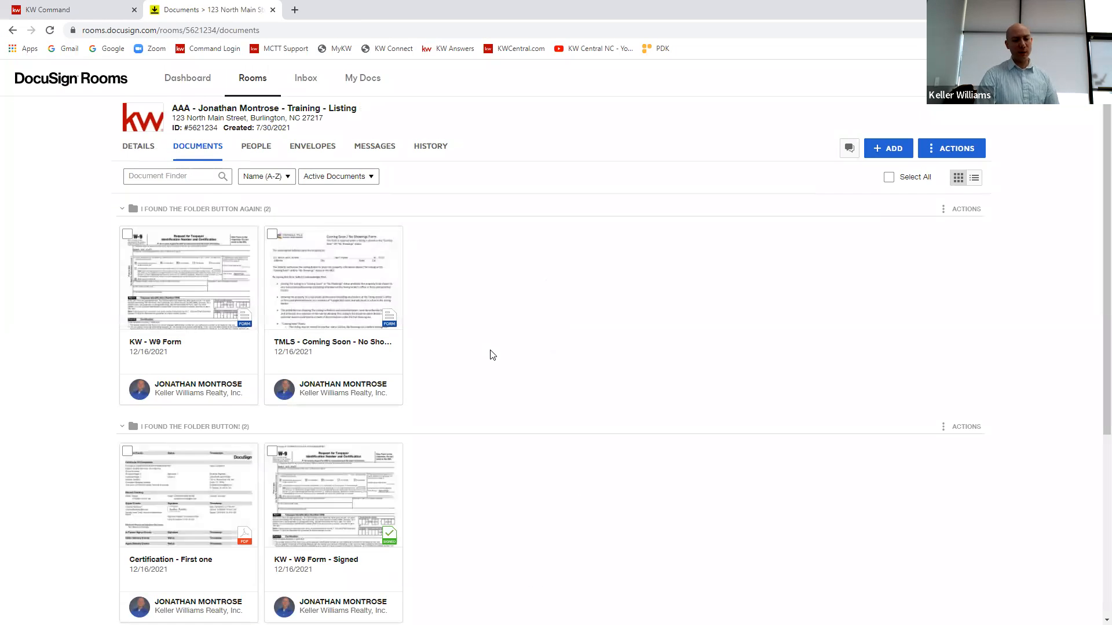
{"action": "scroll", "coordinate": [492, 354], "scroll_direction": "down", "scroll_amount": 5}
{"action": "left_click", "coordinate": [127, 389]}
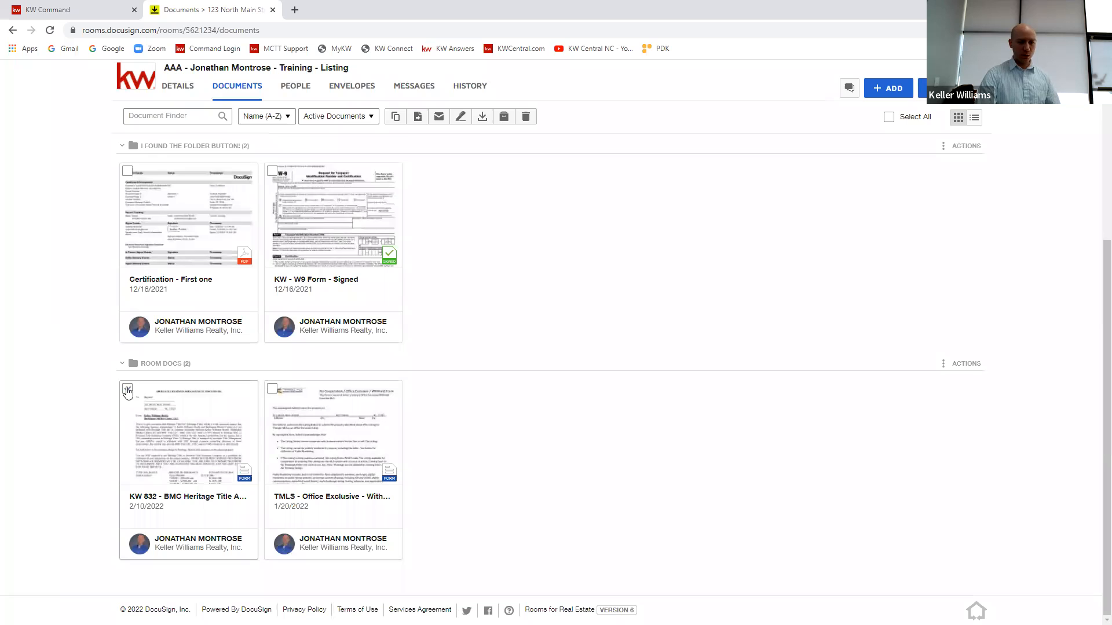
{"action": "left_click", "coordinate": [460, 116]}
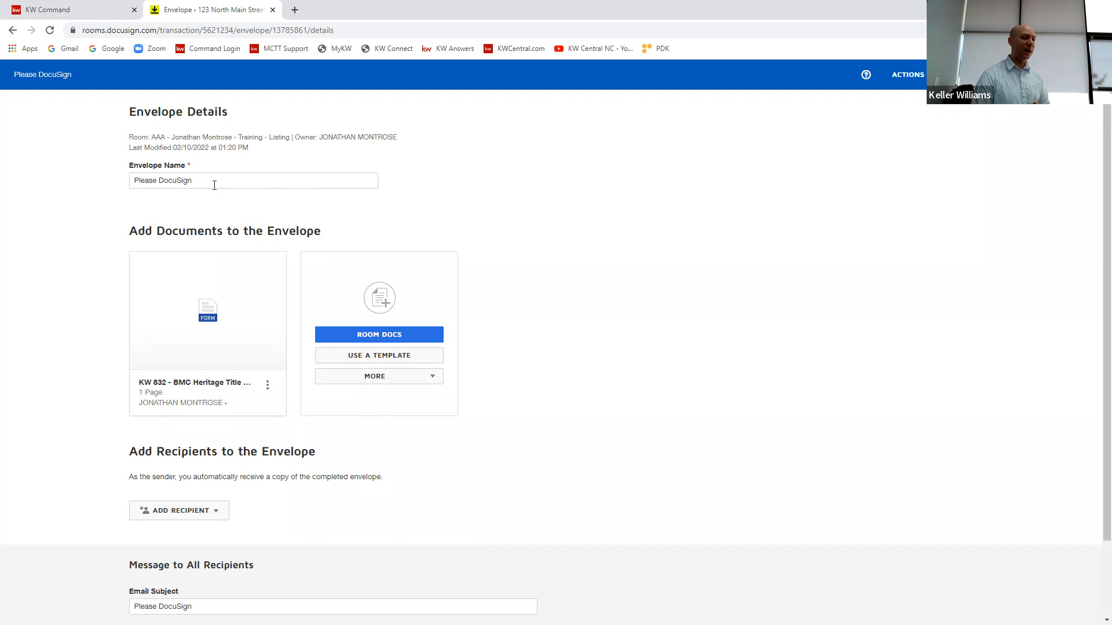
Step: Replace the default envelope name with "Name it!"
{"action": "left_click_drag", "start_coordinate": [223, 181], "coordinate": [111, 190]}
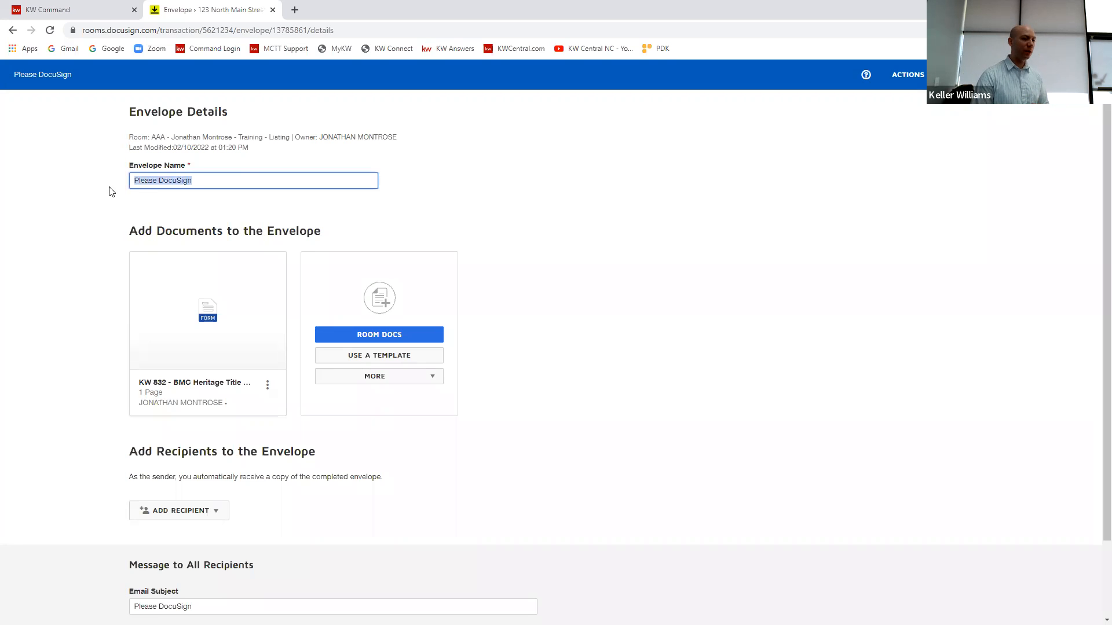
{"action": "left_click", "coordinate": [232, 184]}
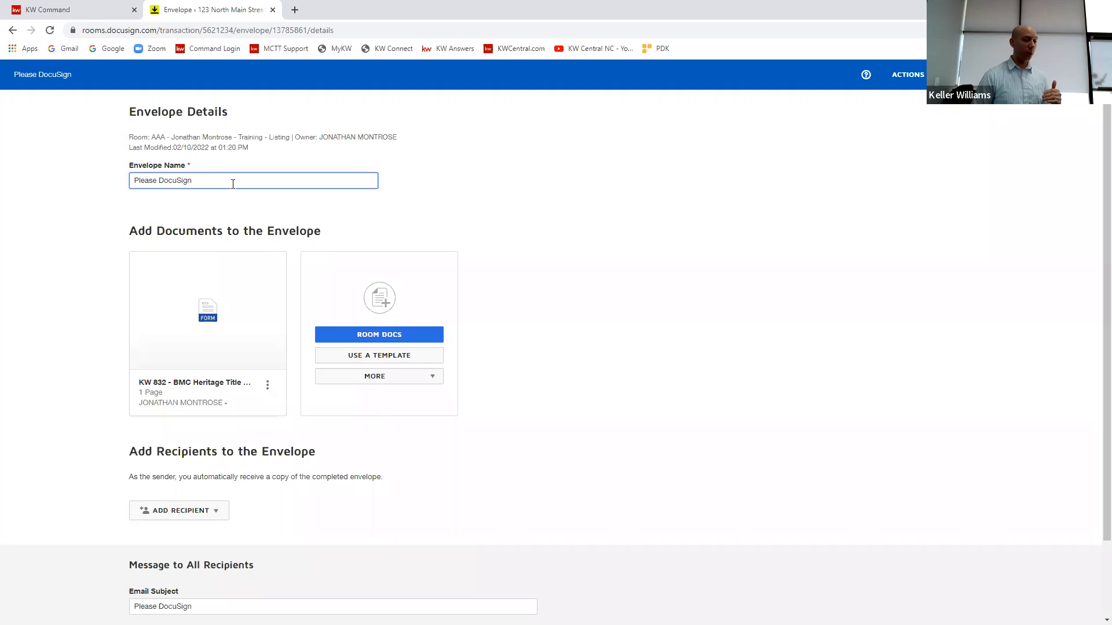
{"action": "key", "text": "ctrl+a"}
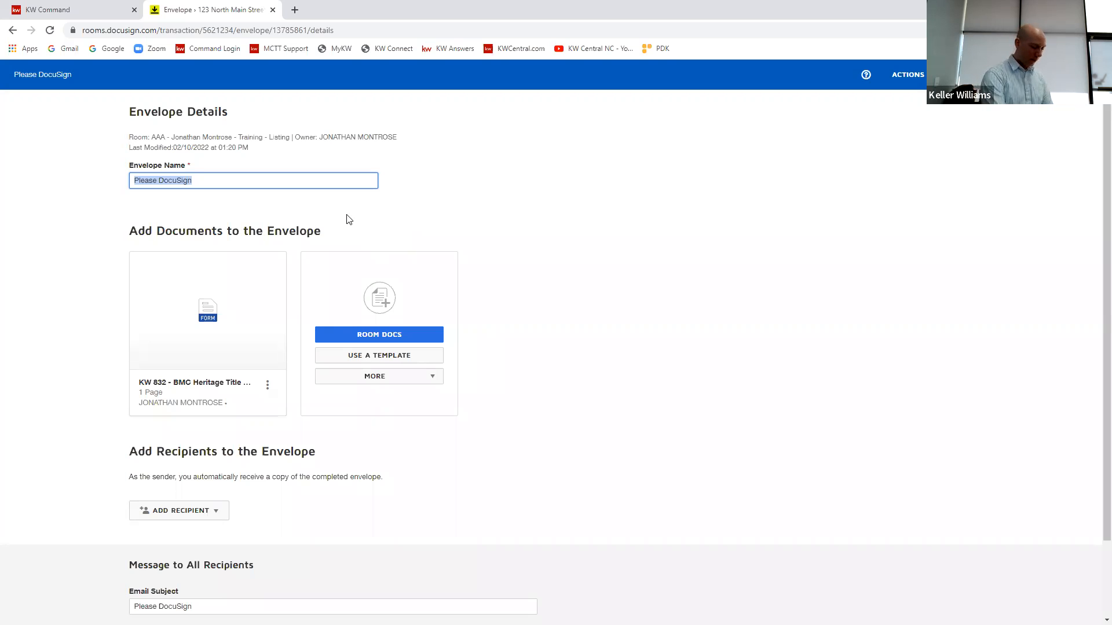
{"action": "type", "text": "Name it!"}
Step: Preview the KW 832 disclosure form in the envelope down to its buyer signature lines, and close the preview
{"action": "scroll", "coordinate": [584, 191], "scroll_direction": "down", "scroll_amount": 2}
{"action": "left_click", "coordinate": [214, 227]}
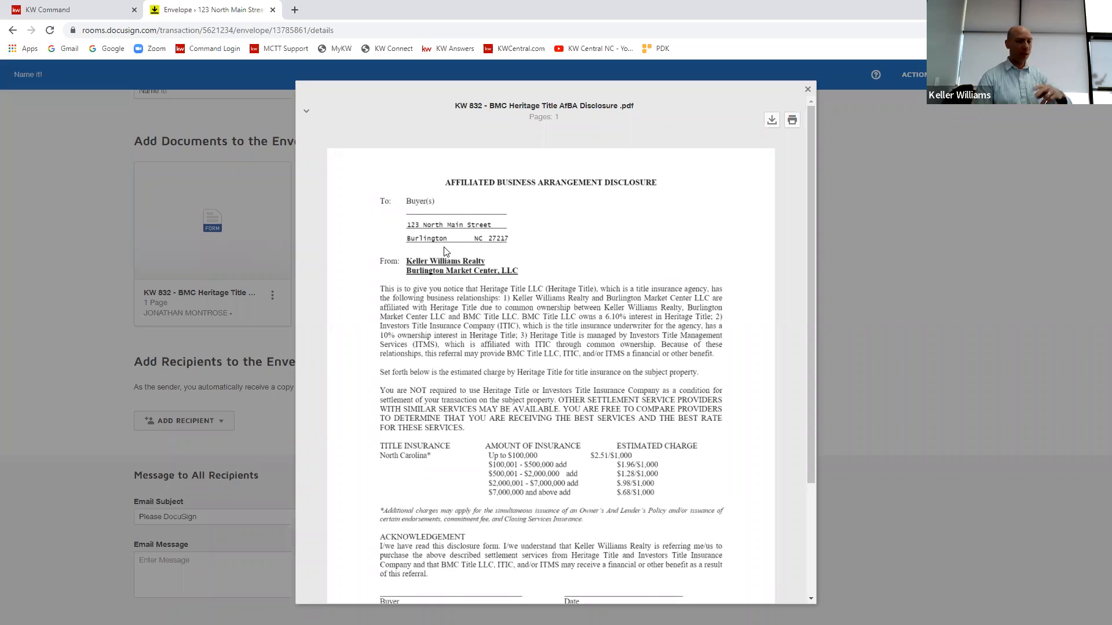
{"action": "scroll", "coordinate": [452, 255], "scroll_direction": "down", "scroll_amount": 3}
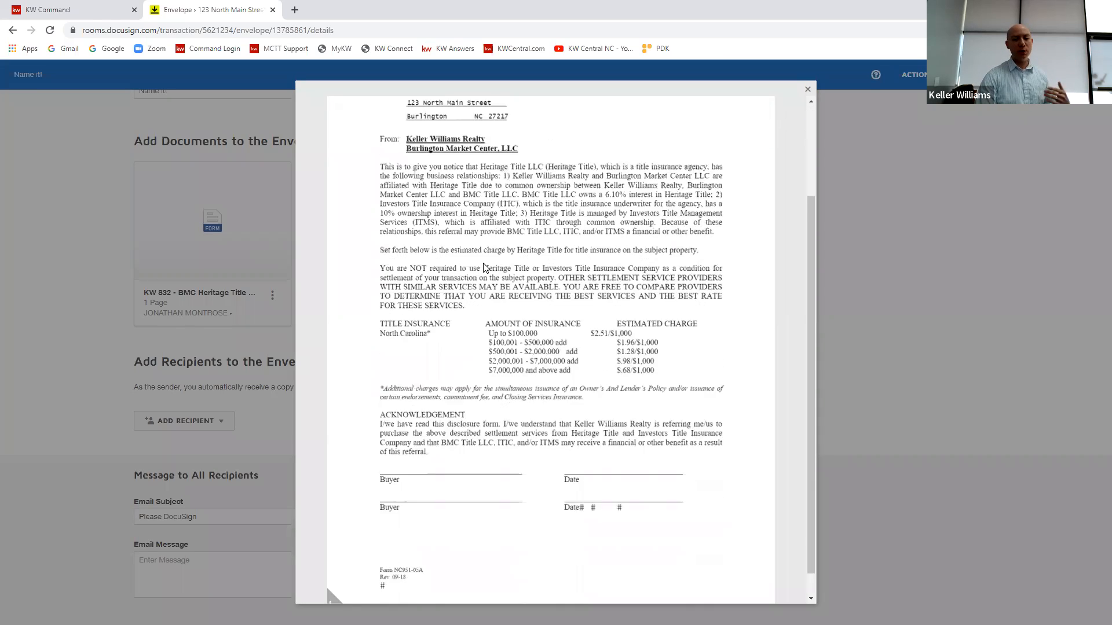
{"action": "scroll", "coordinate": [509, 284], "scroll_direction": "up", "scroll_amount": 3}
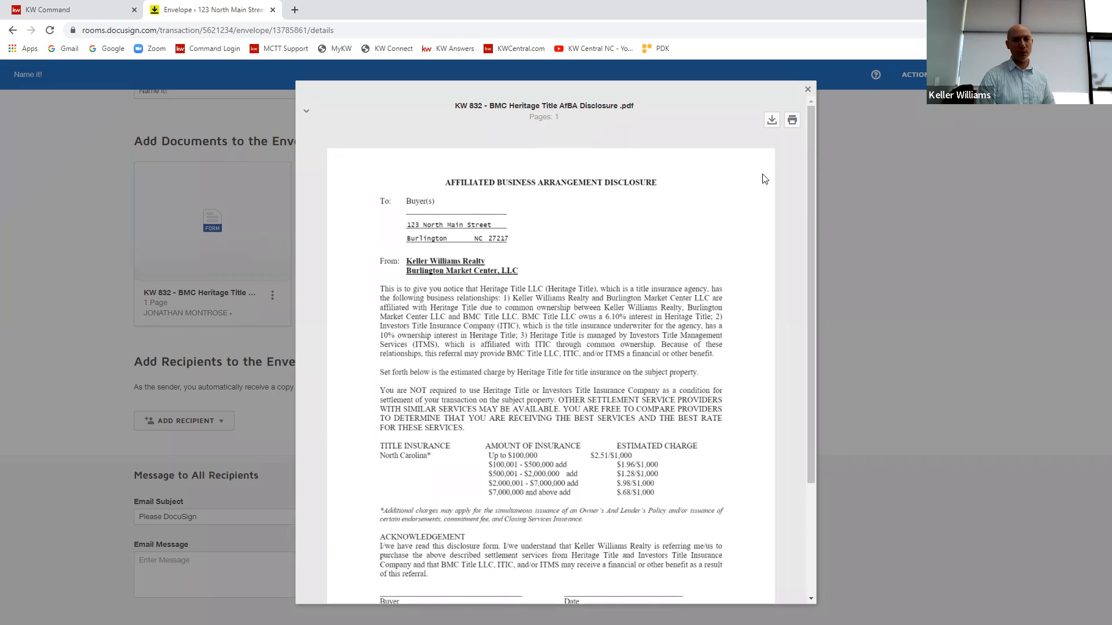
{"action": "left_click", "coordinate": [807, 89]}
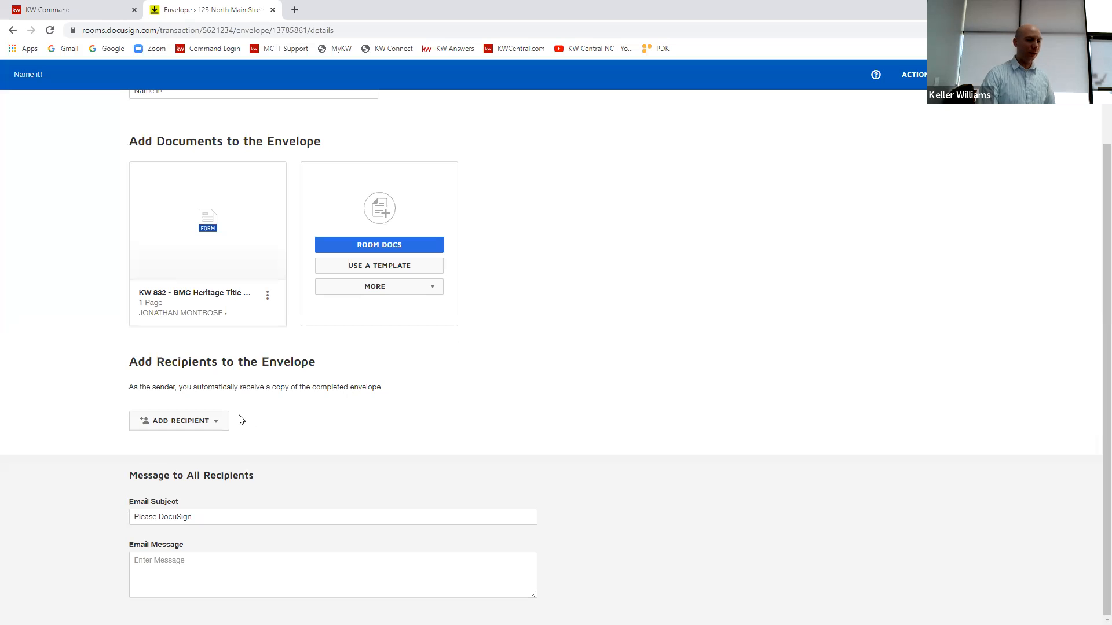
Step: Add the pre-tagged roles Buyer One and Buyer Two as envelope recipients
{"action": "left_click", "coordinate": [224, 425]}
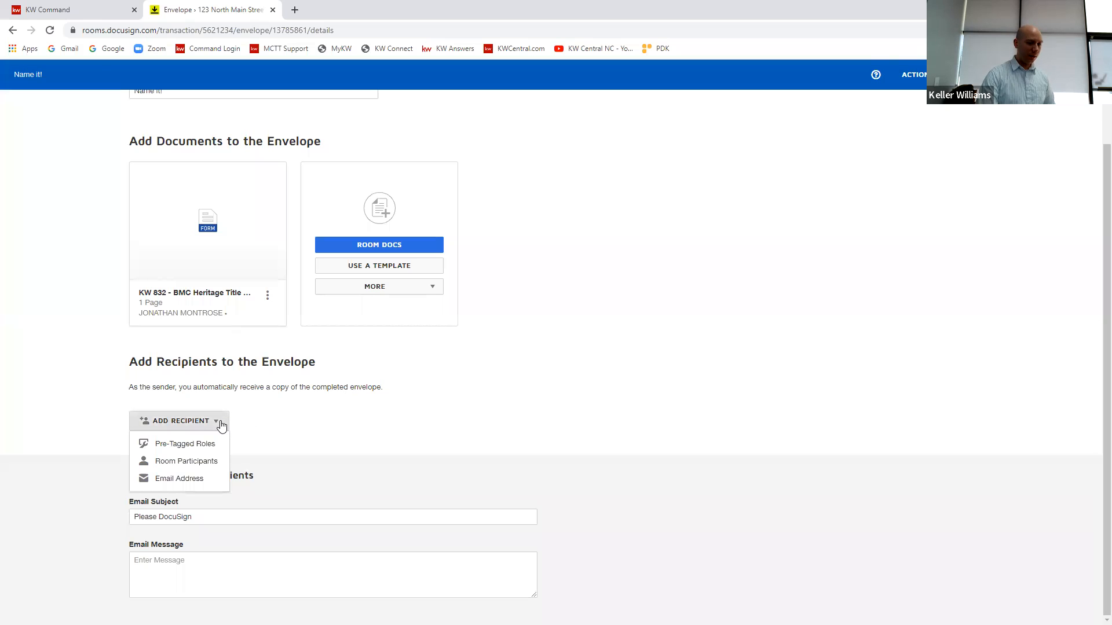
{"action": "left_click", "coordinate": [191, 445]}
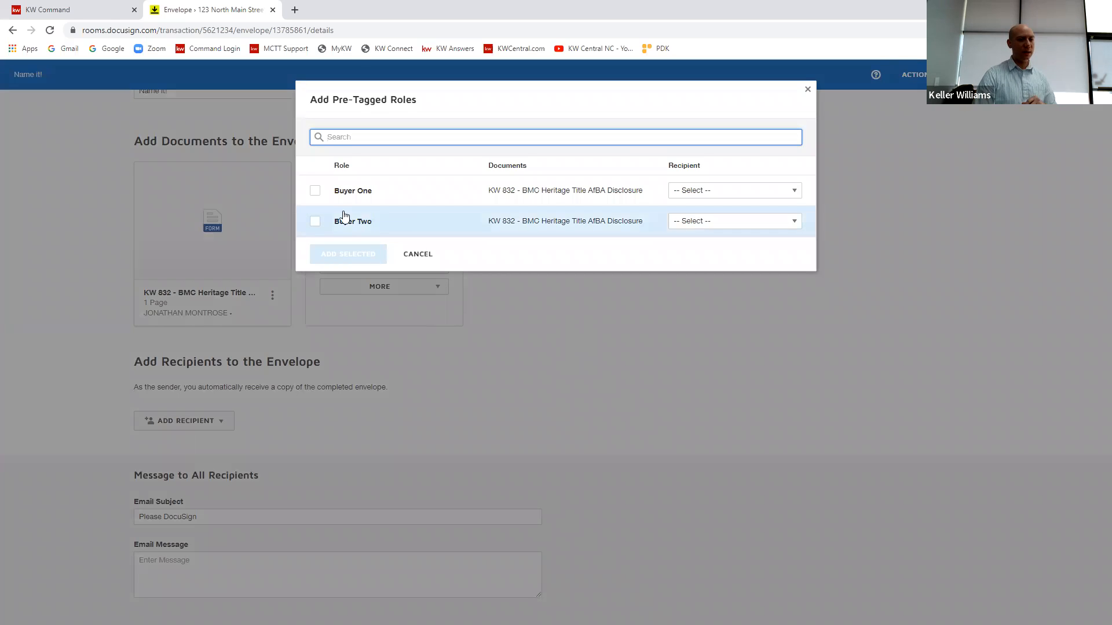
{"action": "left_click", "coordinate": [315, 191]}
{"action": "left_click", "coordinate": [315, 221]}
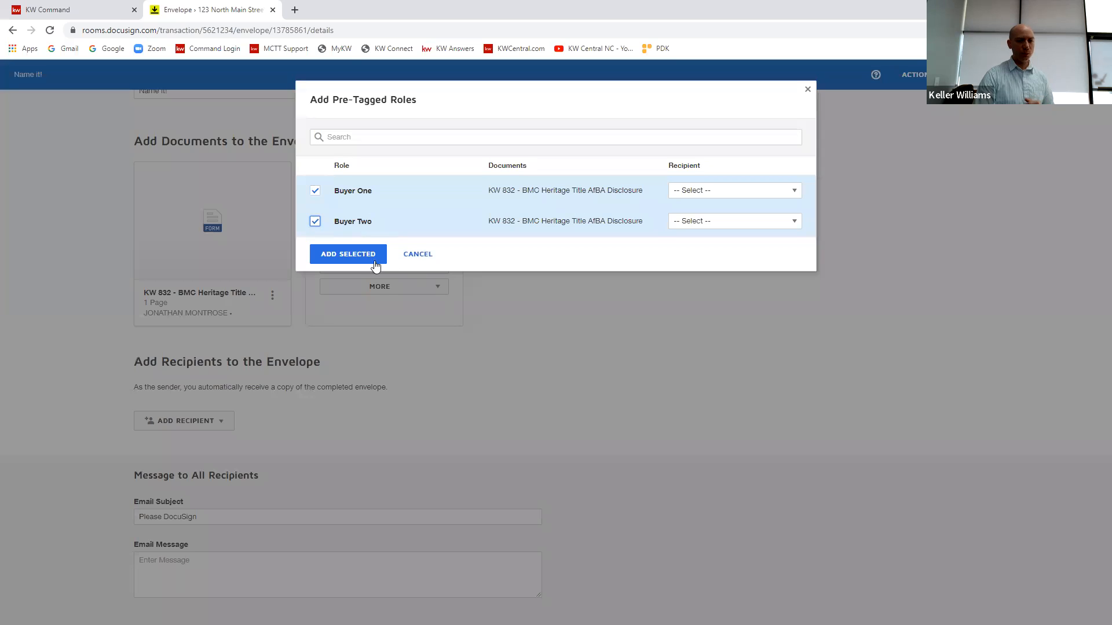
{"action": "left_click", "coordinate": [350, 255]}
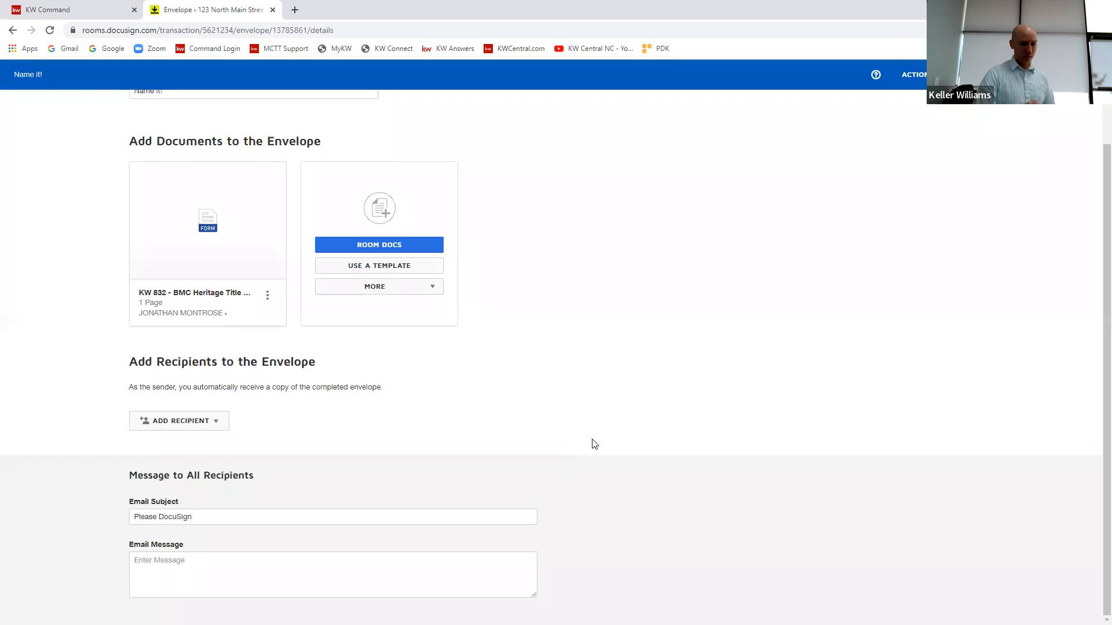
Step: Set the full name of Buyer One to "Name 1" and of Buyer Two to "Name 2"
{"action": "scroll", "coordinate": [646, 392], "scroll_direction": "down", "scroll_amount": 2}
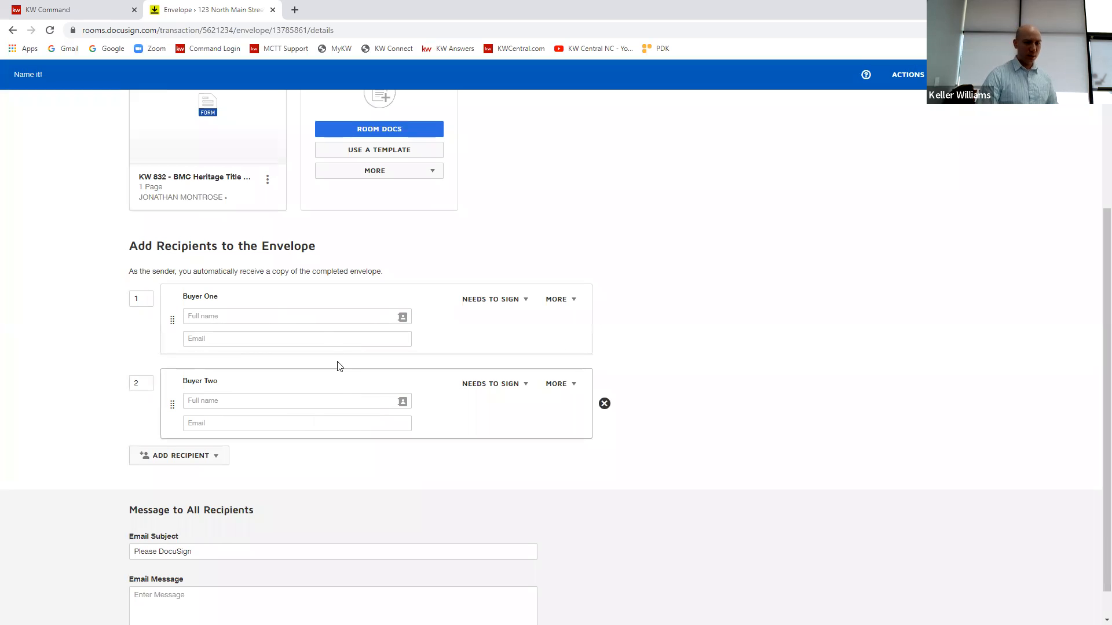
{"action": "left_click", "coordinate": [327, 319]}
{"action": "type", "text": "Name 1"}
{"action": "left_click", "coordinate": [261, 401]}
{"action": "type", "text": "Name 2"}
Step: Fill in a placeholder e-mail address for Buyer One and correct the typo in its domain
{"action": "left_click", "coordinate": [222, 337]}
{"action": "type", "text": "Fake "}
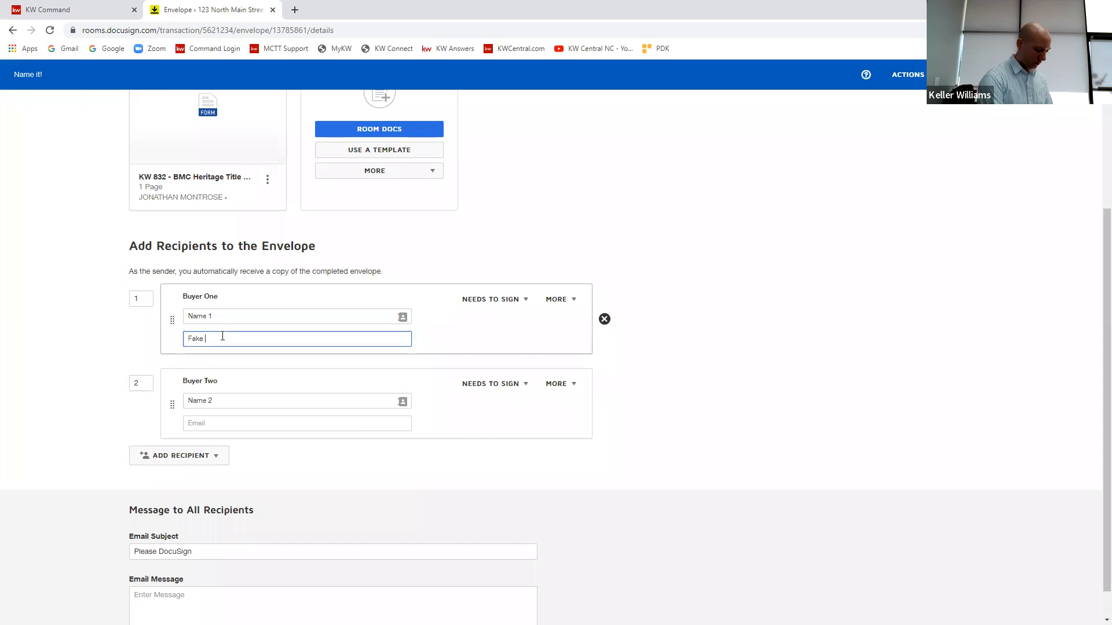
{"action": "type", "text": "@fake.u.com"}
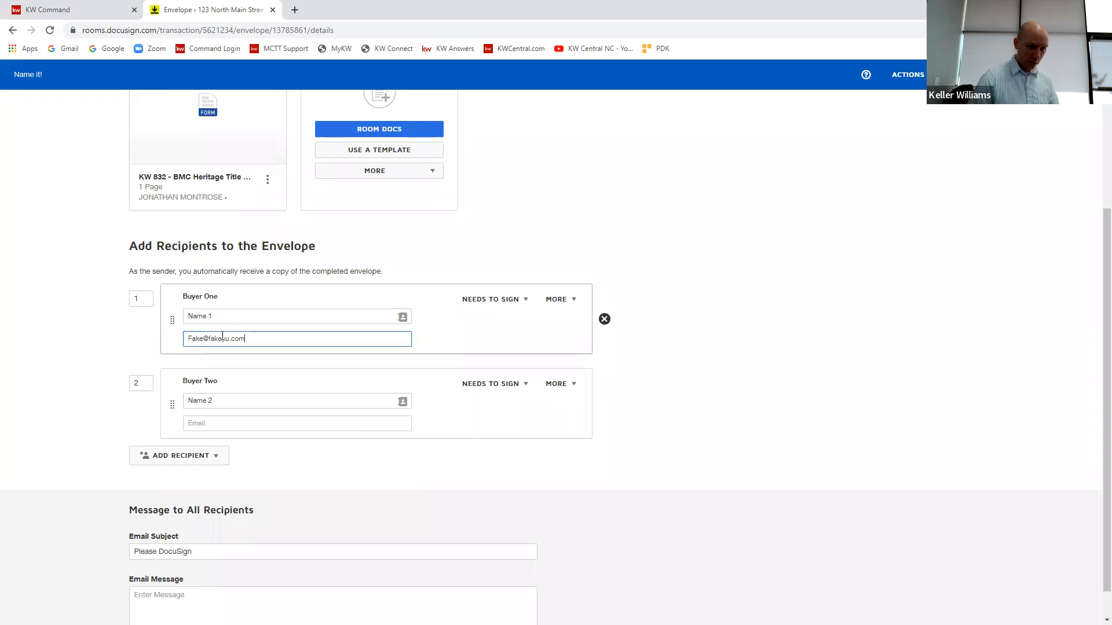
{"action": "key", "text": "ctrl+a"}
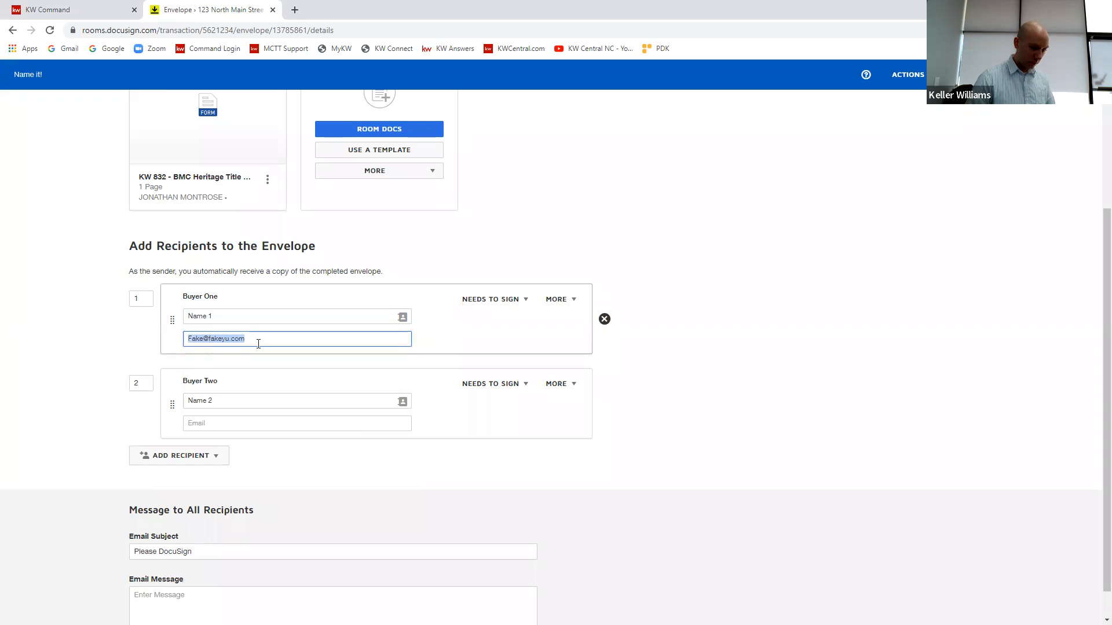
{"action": "left_click", "coordinate": [234, 339]}
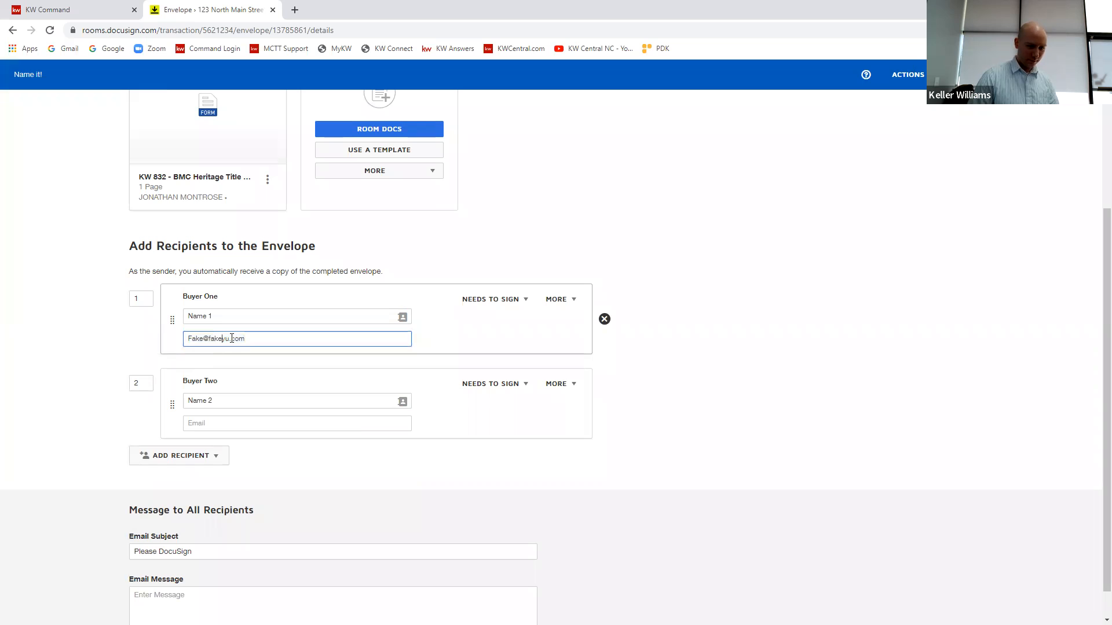
{"action": "key", "text": "BackSpace"}
Step: Copy Buyer One's e-mail address to Buyer Two and add a 1 at the end of its domain name
{"action": "left_click_drag", "start_coordinate": [242, 339], "coordinate": [187, 339]}
{"action": "key", "text": "ctrl+c"}
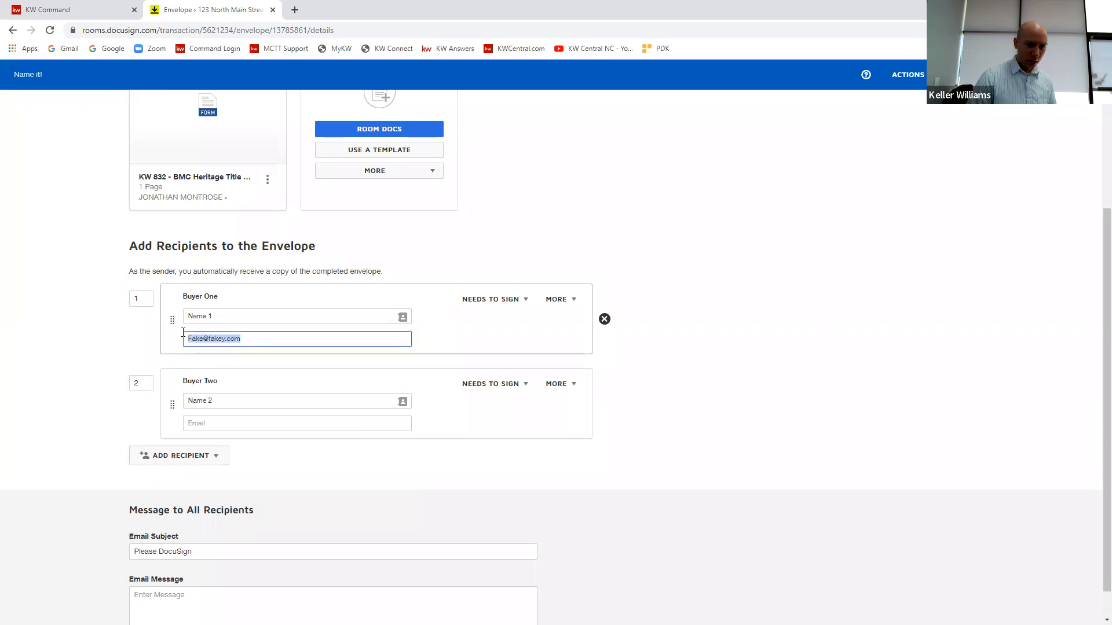
{"action": "left_click", "coordinate": [204, 423]}
{"action": "key", "text": "ctrl+v"}
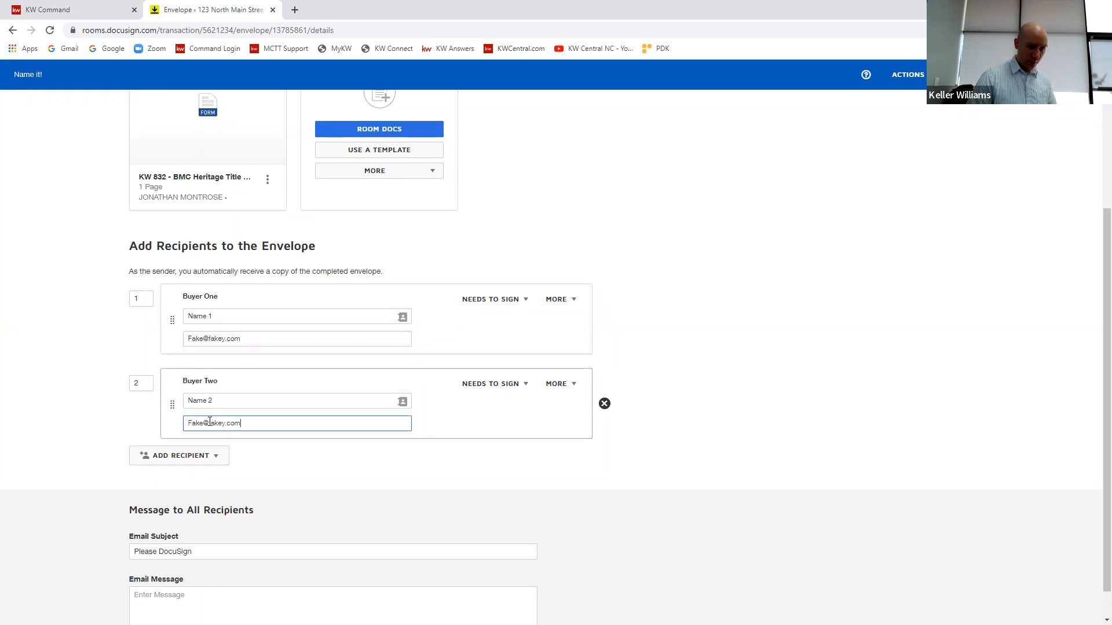
{"action": "left_click", "coordinate": [225, 424]}
{"action": "type", "text": "1"}
{"action": "left_click", "coordinate": [667, 341]}
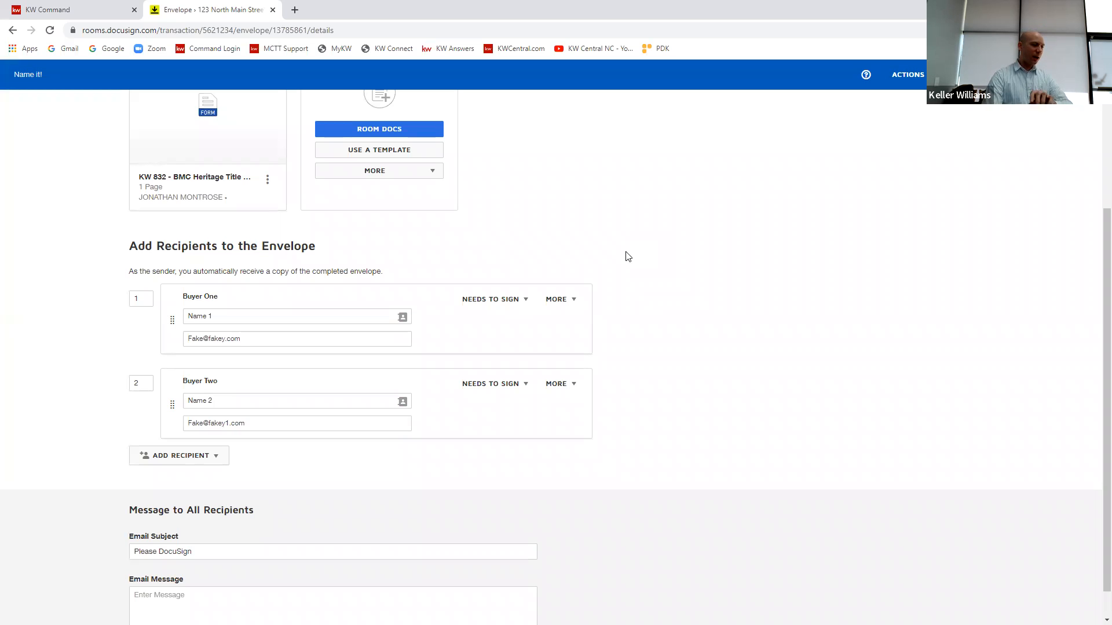
Step: Review the envelope's details and recipients, and examine the recipient action options for Buyer Two without changing the choice
{"action": "scroll", "coordinate": [651, 291], "scroll_direction": "up", "scroll_amount": 3}
{"action": "scroll", "coordinate": [650, 290], "scroll_direction": "down", "scroll_amount": 4}
{"action": "scroll", "coordinate": [648, 280], "scroll_direction": "up", "scroll_amount": 4}
{"action": "scroll", "coordinate": [646, 276], "scroll_direction": "down", "scroll_amount": 1}
{"action": "scroll", "coordinate": [652, 272], "scroll_direction": "up", "scroll_amount": 1}
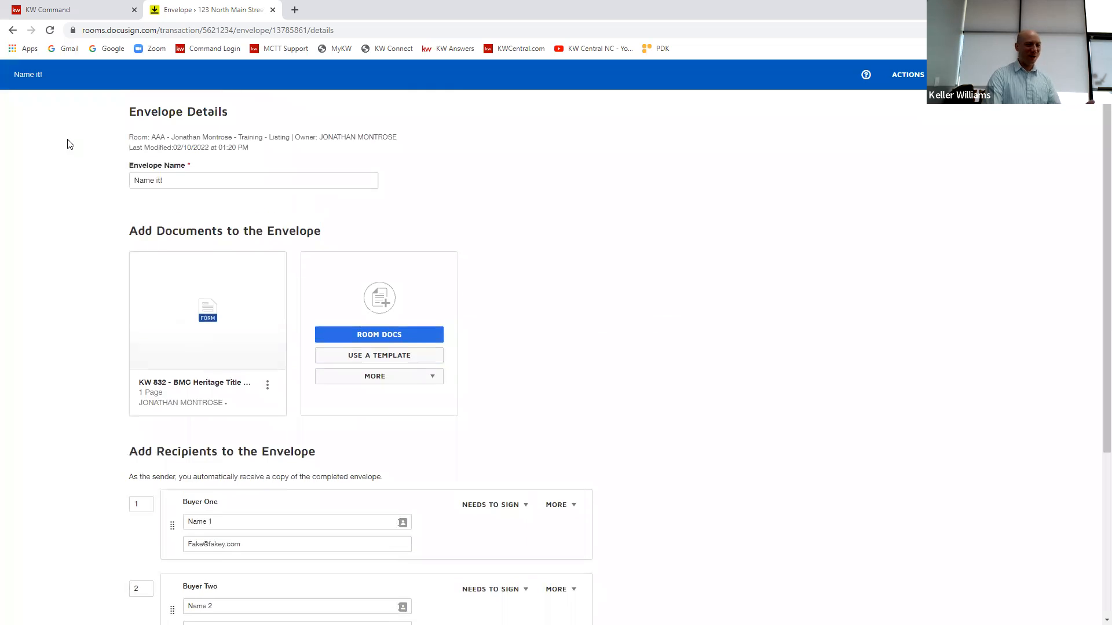
{"action": "scroll", "coordinate": [235, 403], "scroll_direction": "down", "scroll_amount": 2}
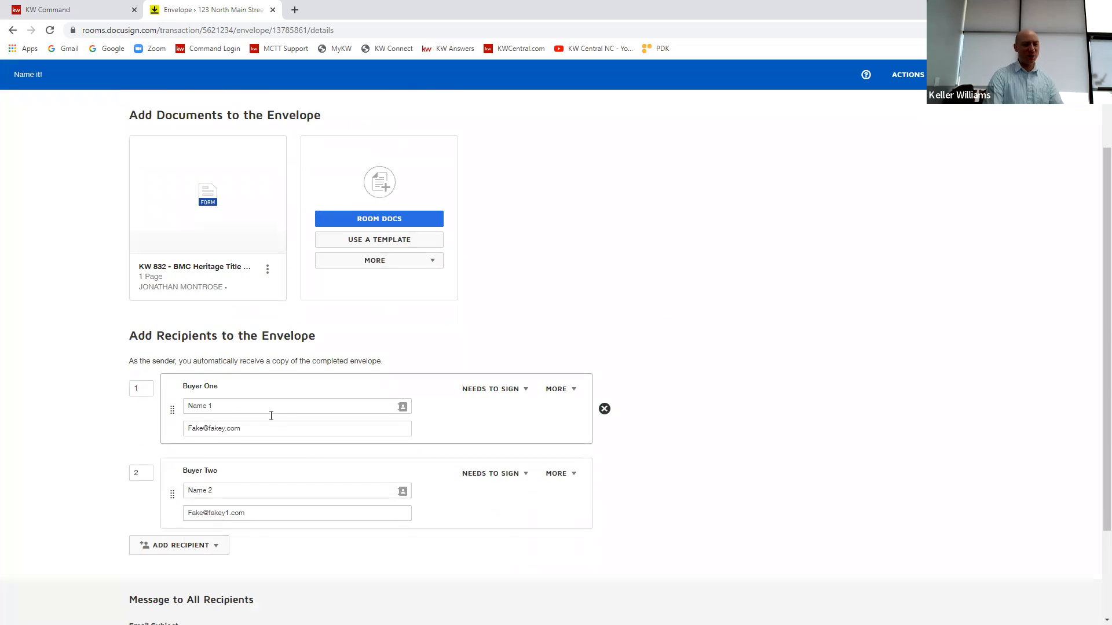
{"action": "scroll", "coordinate": [271, 416], "scroll_direction": "down", "scroll_amount": 2}
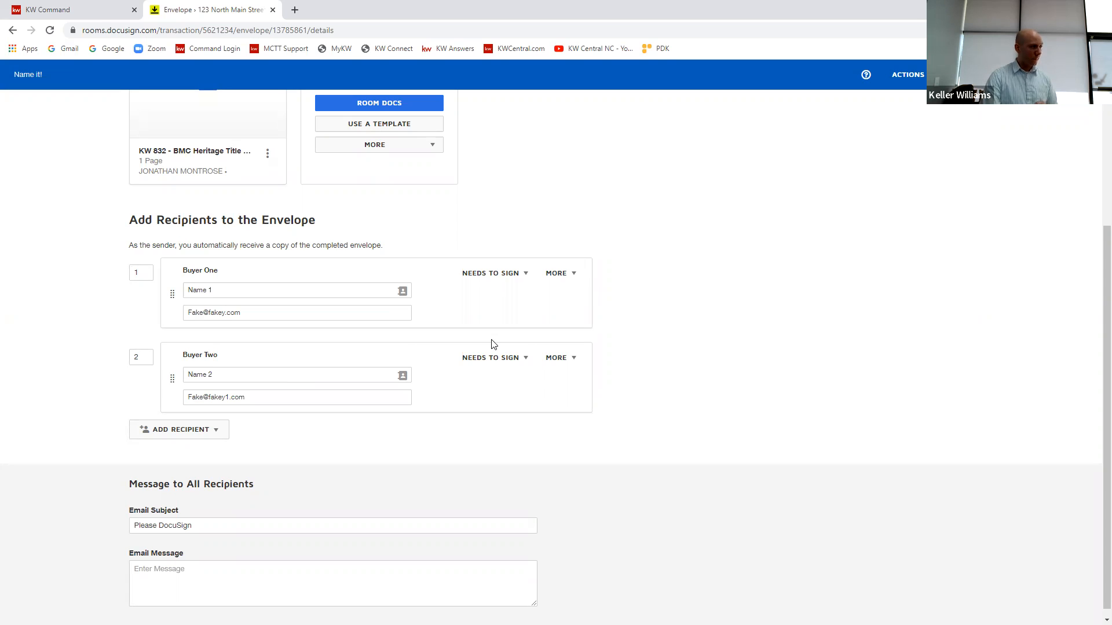
{"action": "left_click", "coordinate": [526, 359]}
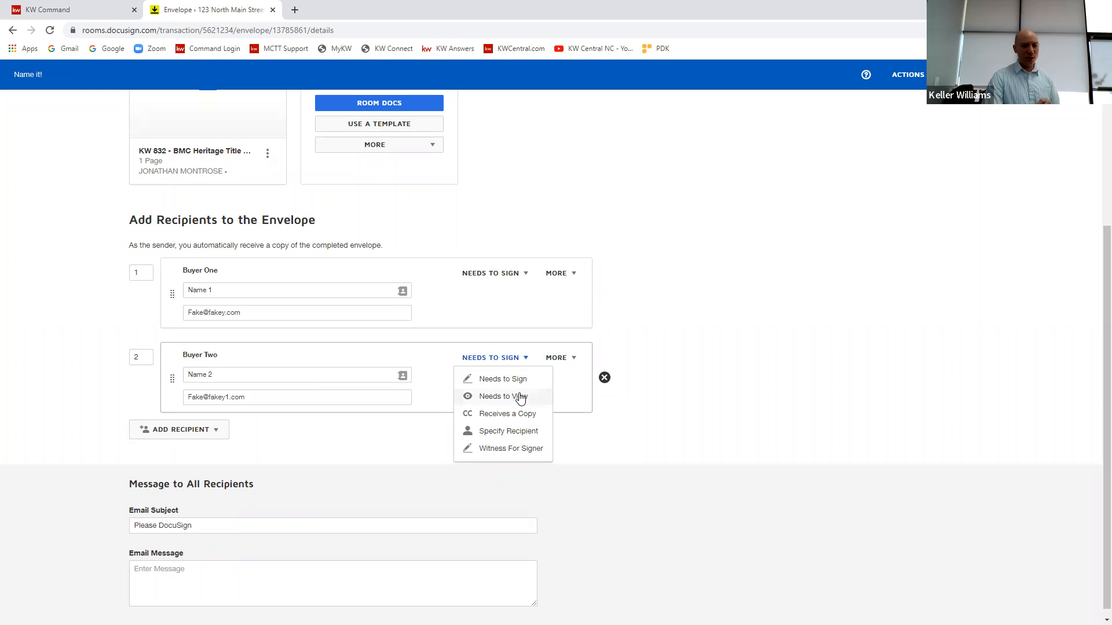
{"action": "left_click", "coordinate": [657, 330]}
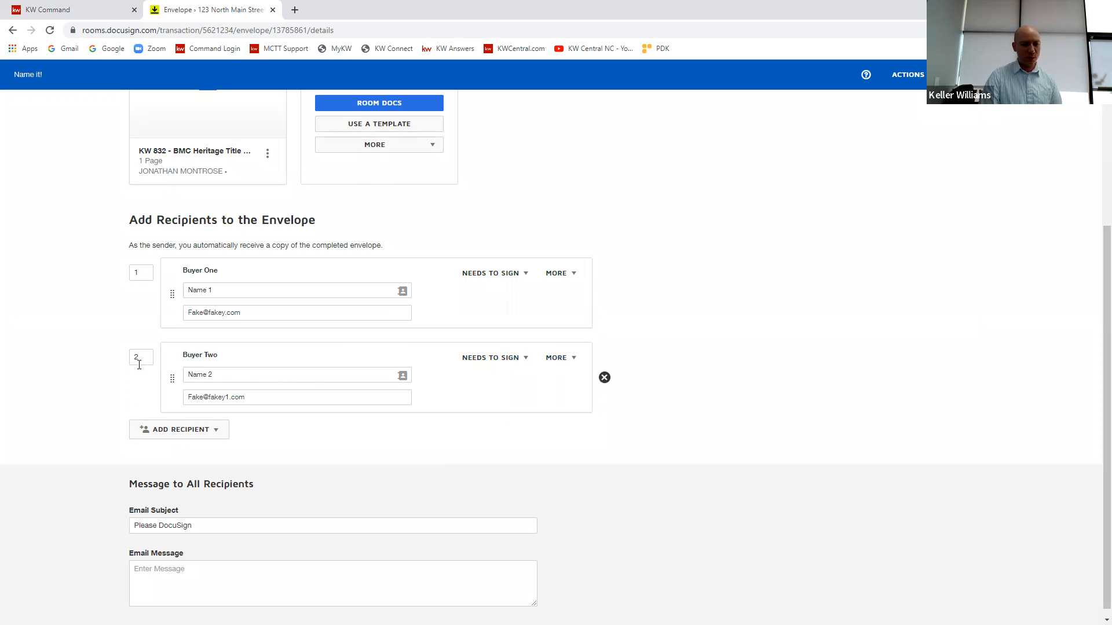
Step: Add a third recipient to the envelope with the full name "Name 3"
{"action": "left_click", "coordinate": [201, 431]}
{"action": "left_click", "coordinate": [197, 471]}
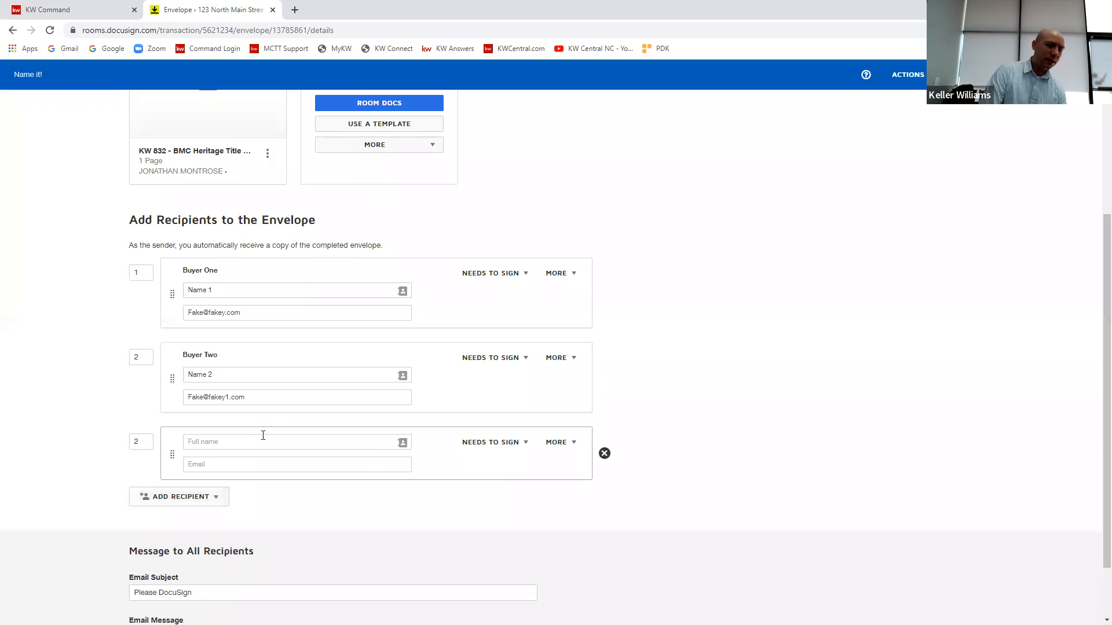
{"action": "left_click", "coordinate": [263, 435]}
{"action": "type", "text": "Name 3"}
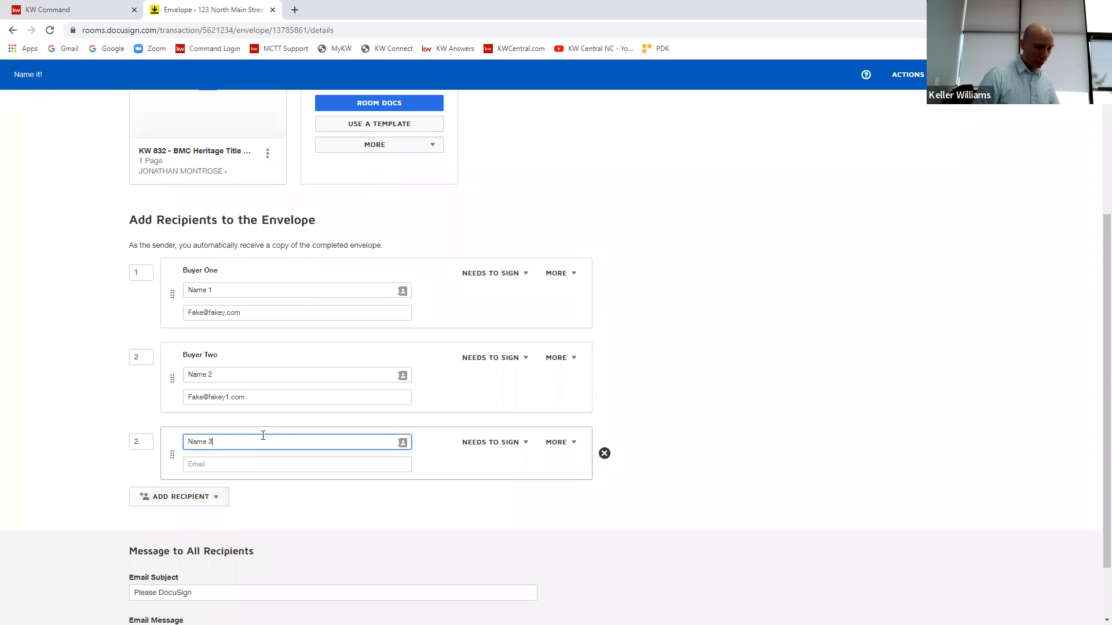
{"action": "left_click", "coordinate": [264, 463]}
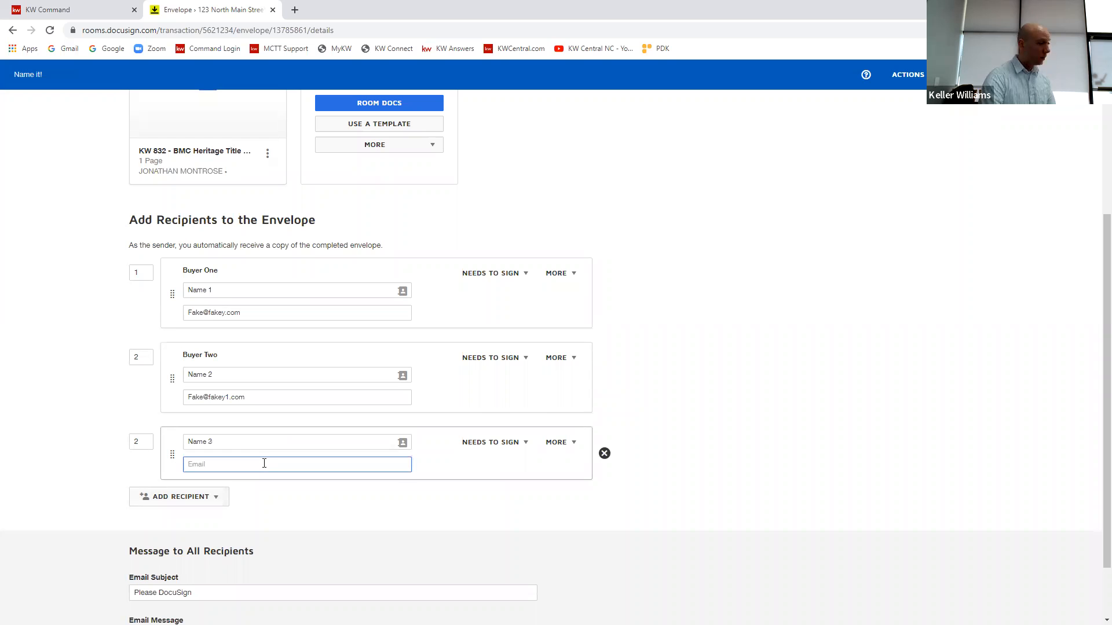
Step: Try the Receives a Copy and Needs to View actions for the third recipient, leaving it on Receives a Copy
{"action": "left_click", "coordinate": [515, 443]}
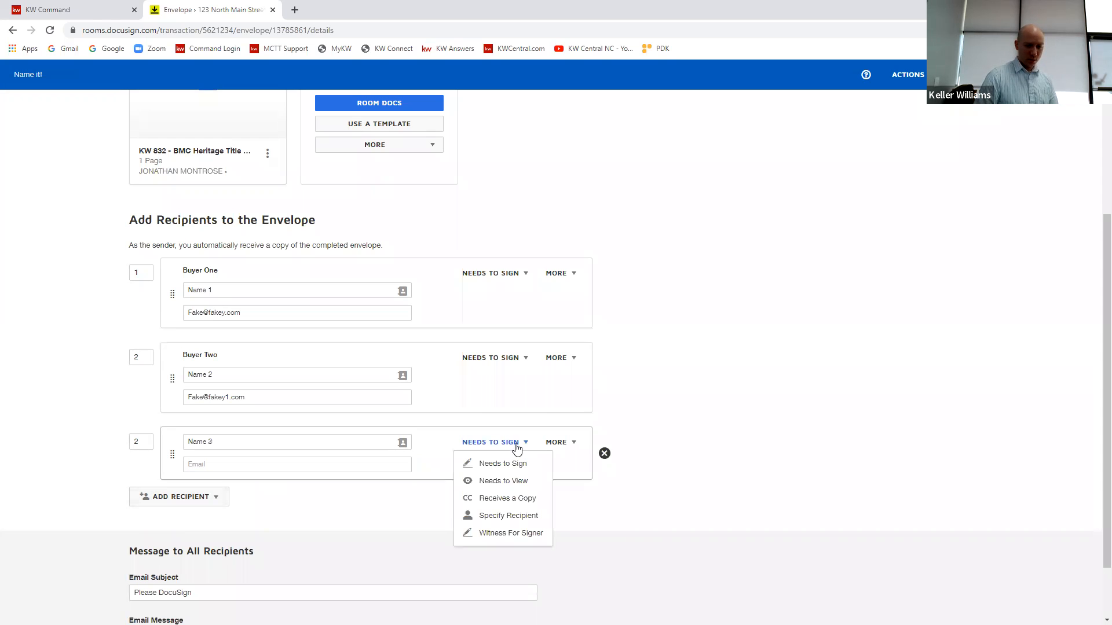
{"action": "left_click", "coordinate": [508, 498]}
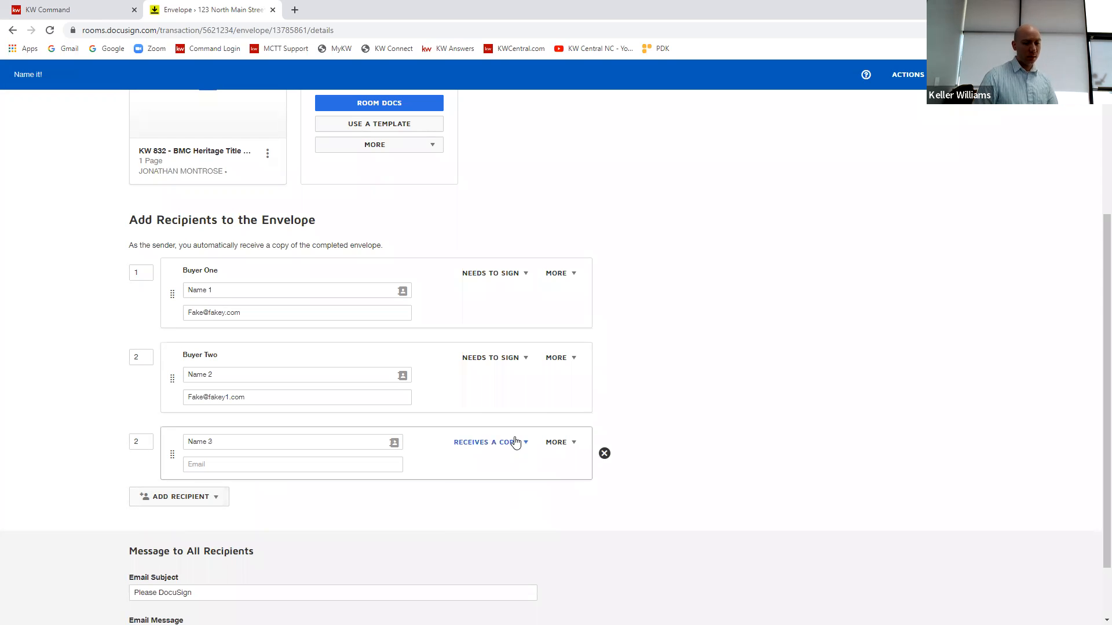
{"action": "left_click", "coordinate": [515, 444]}
{"action": "left_click", "coordinate": [510, 480]}
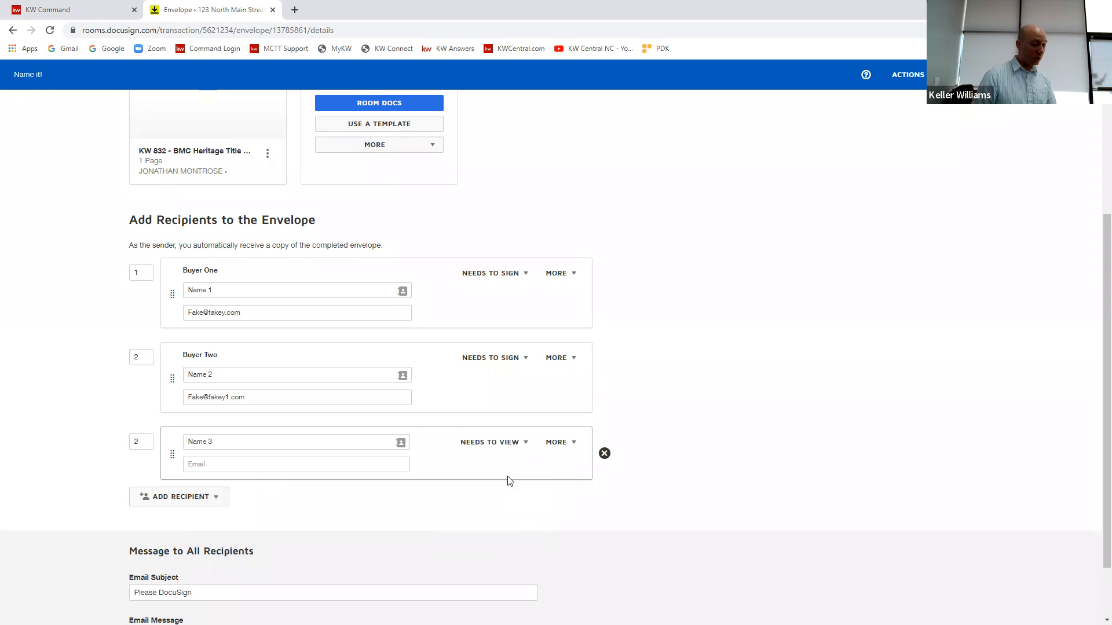
{"action": "left_click", "coordinate": [517, 444]}
{"action": "left_click", "coordinate": [506, 498]}
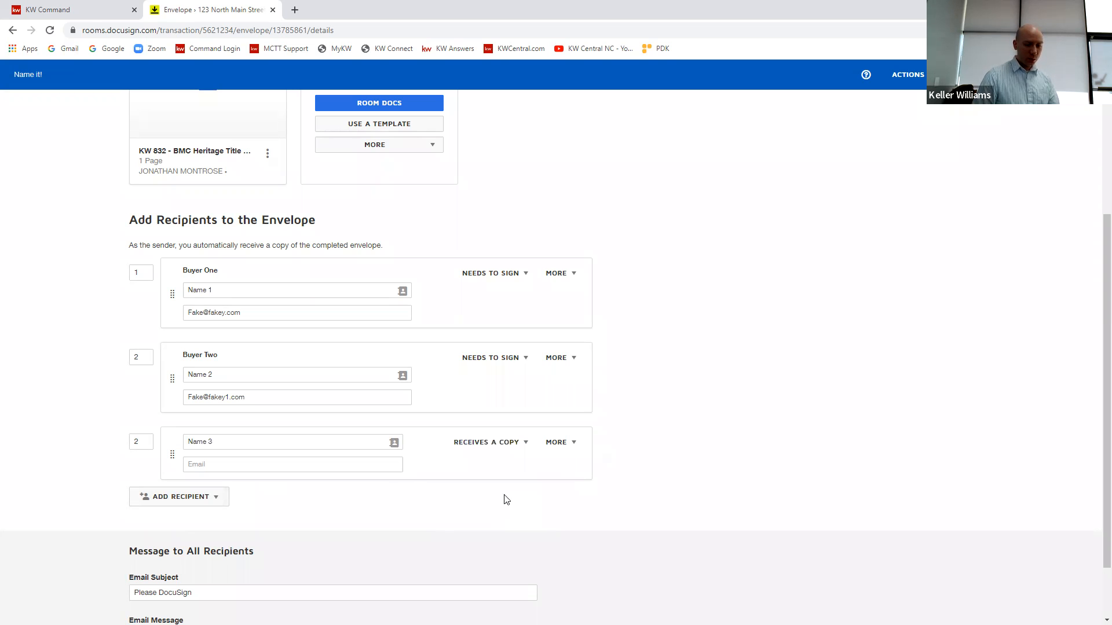
Step: Enter a placeholder e-mail address for the third recipient and set its signing order to 3
{"action": "left_click", "coordinate": [273, 469]}
{"action": "type", "text": "Email@email.com"}
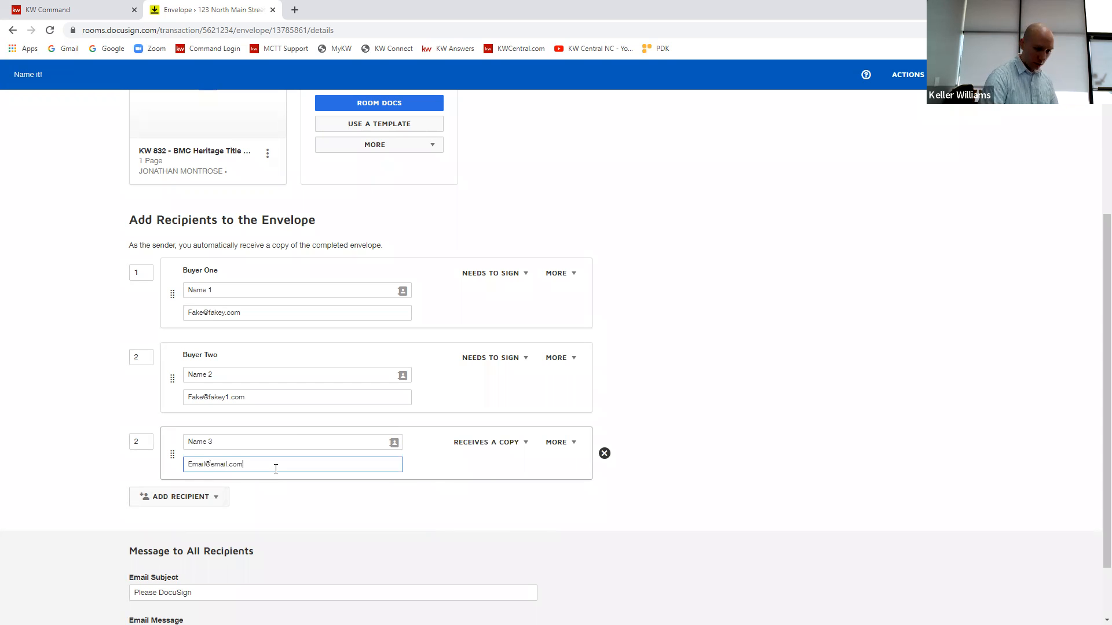
{"action": "left_click", "coordinate": [141, 443]}
{"action": "key", "text": "BackSpace"}
{"action": "type", "text": "3"}
{"action": "left_click", "coordinate": [58, 328]}
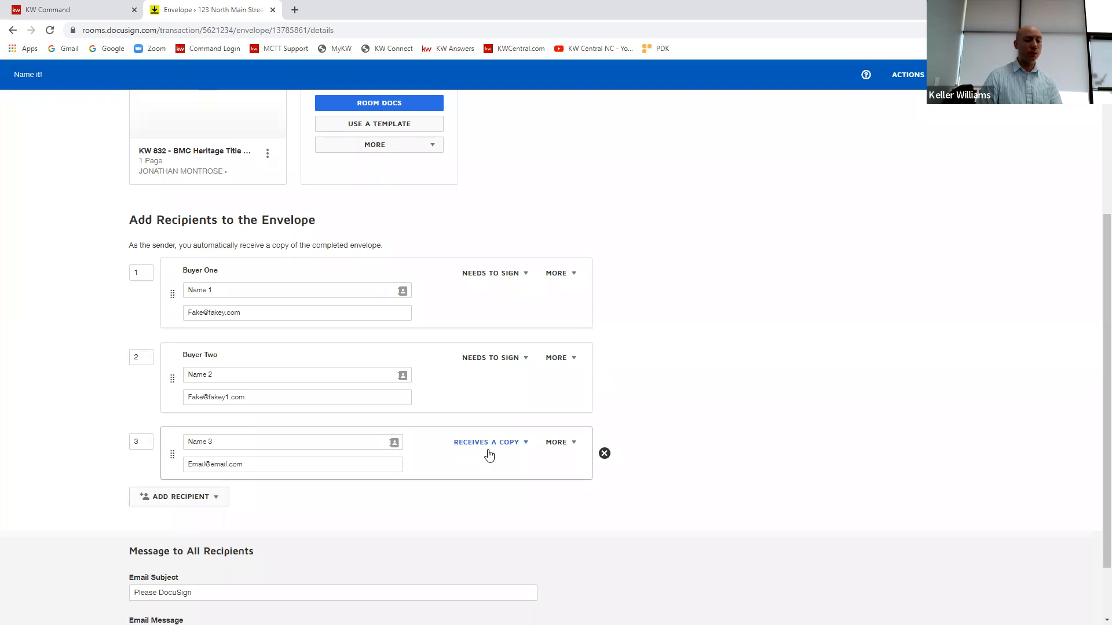
Step: Move the third recipient ahead of Buyer Two, with signing order 2 for it and 3 for Buyer Two
{"action": "left_click_drag", "start_coordinate": [172, 453], "coordinate": [133, 360]}
{"action": "left_click", "coordinate": [140, 357]}
{"action": "type", "text": "2"}
{"action": "left_click_drag", "start_coordinate": [145, 423], "coordinate": [117, 427]}
{"action": "type", "text": "3"}
{"action": "left_click", "coordinate": [80, 373]}
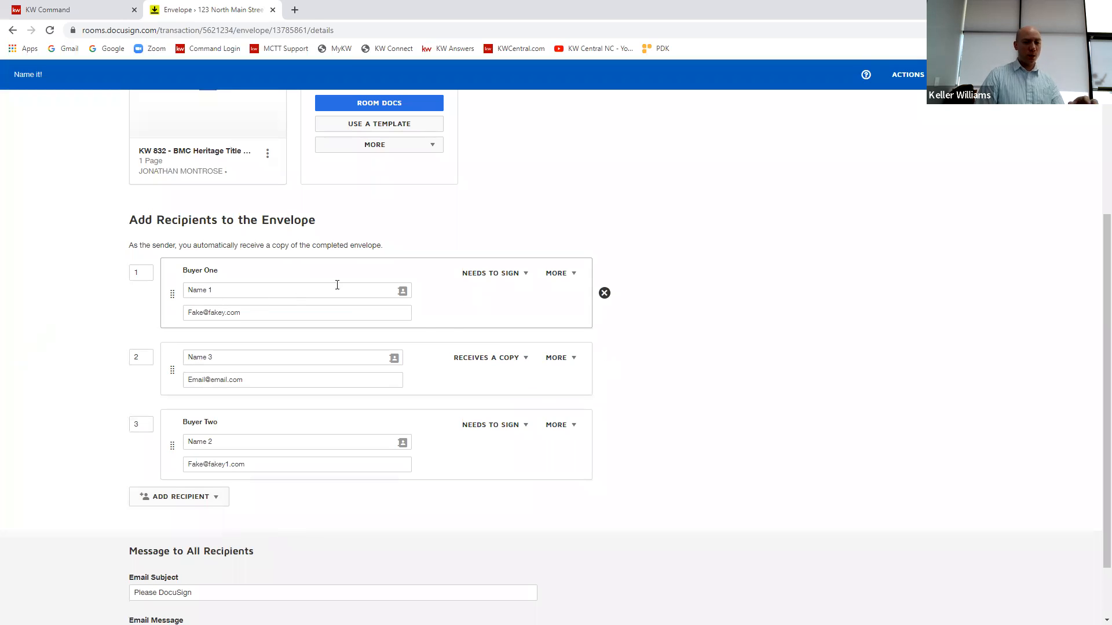
Step: Change the "Name 3" recipient's action to Needs to View and set its signing order to 1
{"action": "left_click", "coordinate": [514, 371]}
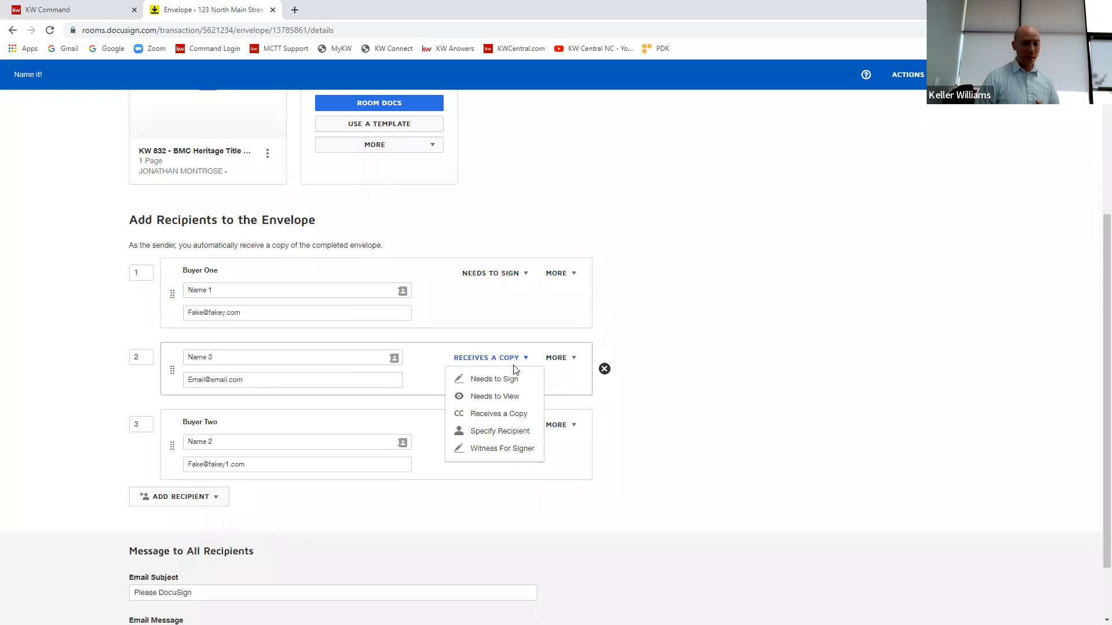
{"action": "left_click", "coordinate": [524, 395]}
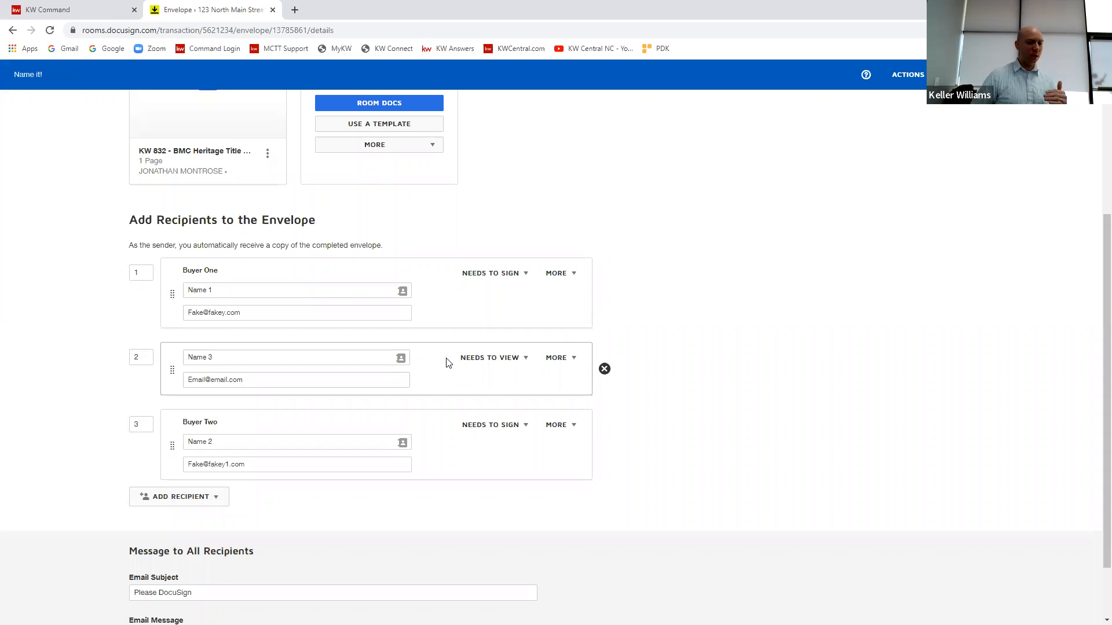
{"action": "double_click", "coordinate": [148, 359]}
{"action": "type", "text": "1"}
{"action": "left_click", "coordinate": [117, 404]}
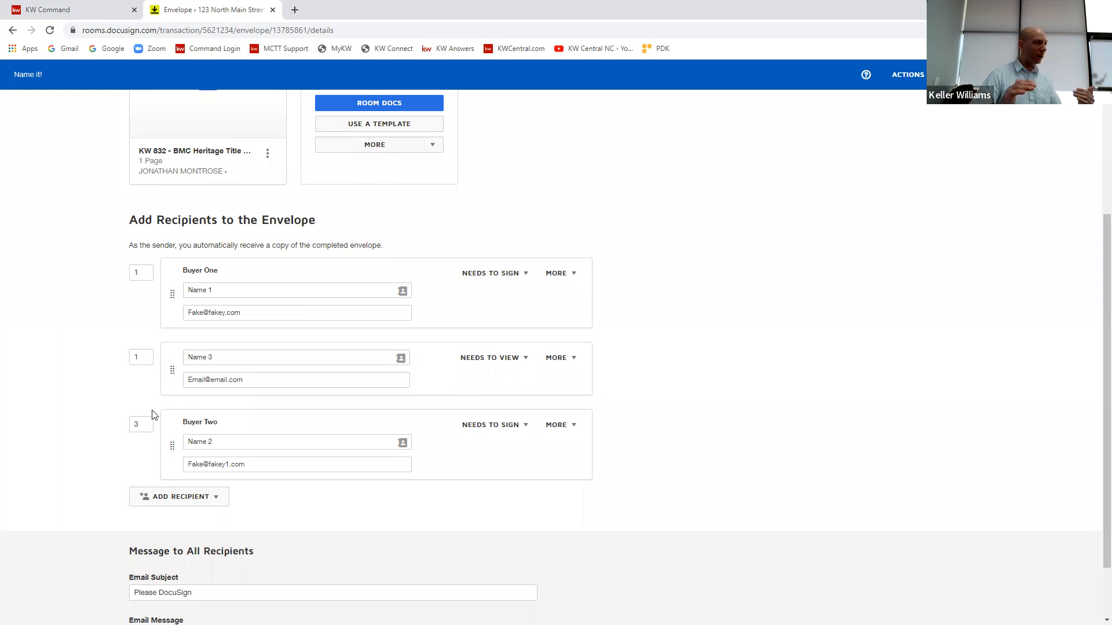
{"action": "mouse_move", "coordinate": [172, 370]}
{"action": "left_mouse_down"}
{"action": "mouse_move", "coordinate": [171, 322]}
{"action": "mouse_move", "coordinate": [168, 466]}
{"action": "mouse_move", "coordinate": [170, 359]}
{"action": "left_mouse_up"}
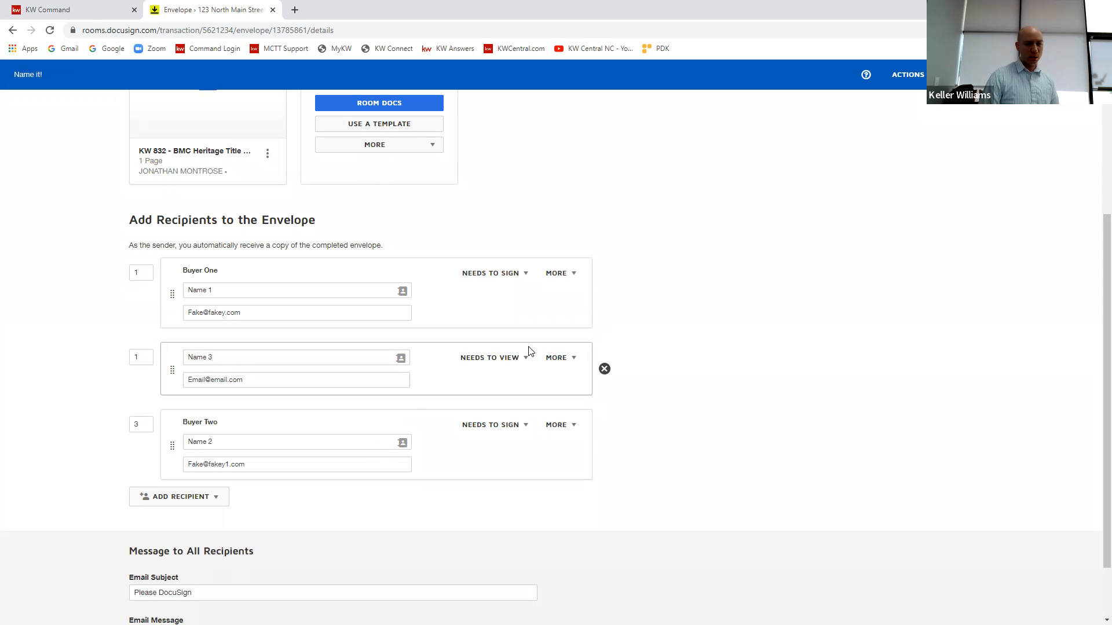
Step: Add access authentication to Buyer One and enter an access code
{"action": "left_click", "coordinate": [572, 276]}
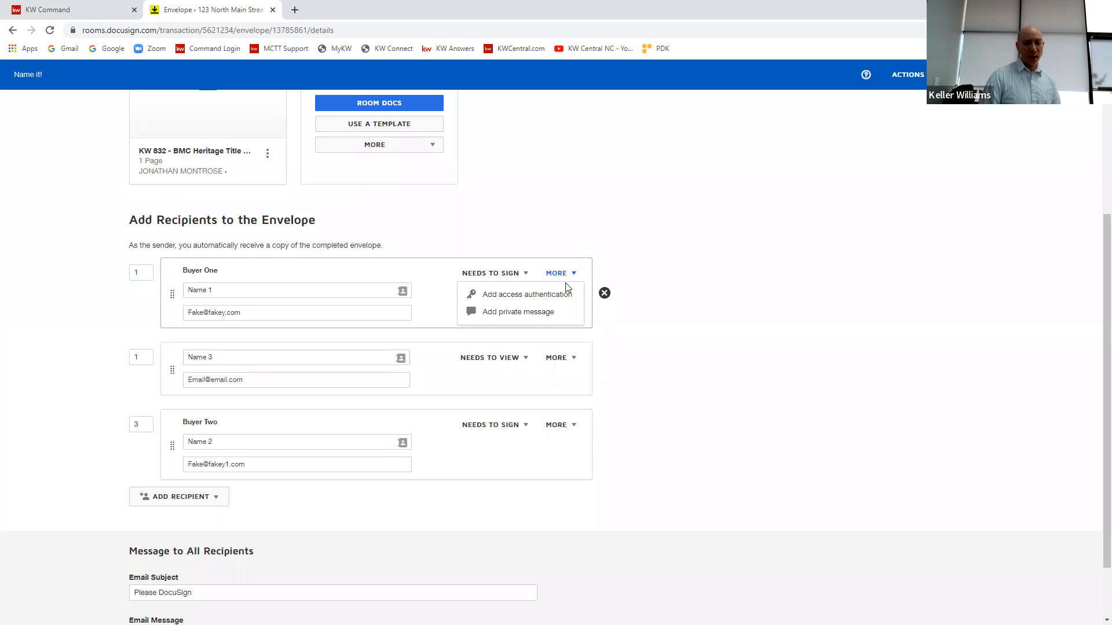
{"action": "left_click", "coordinate": [511, 296]}
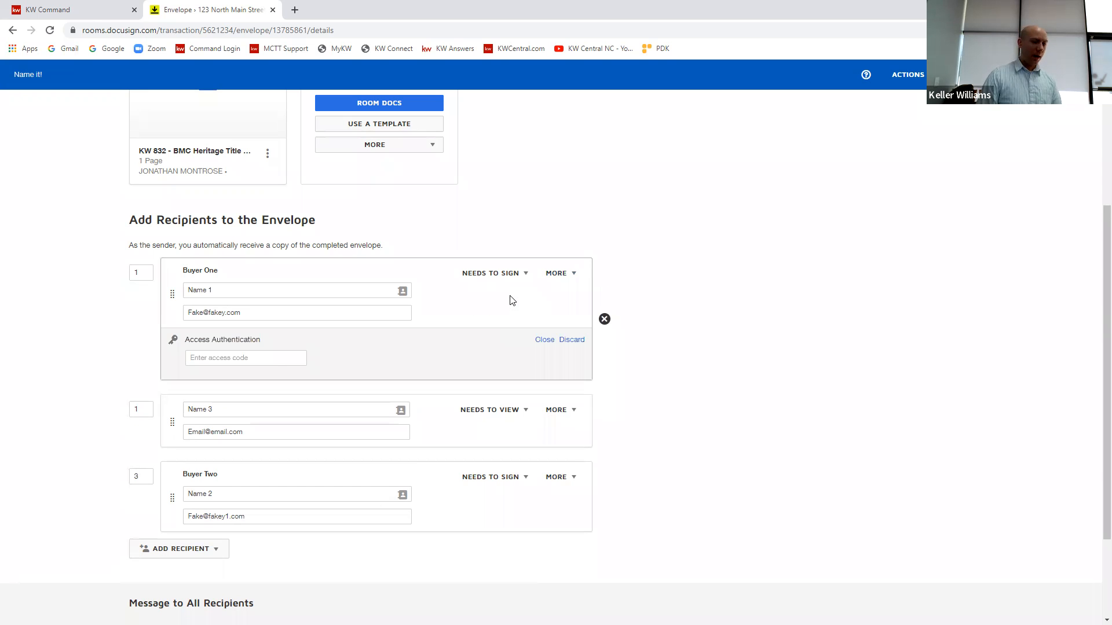
{"action": "left_click", "coordinate": [271, 358]}
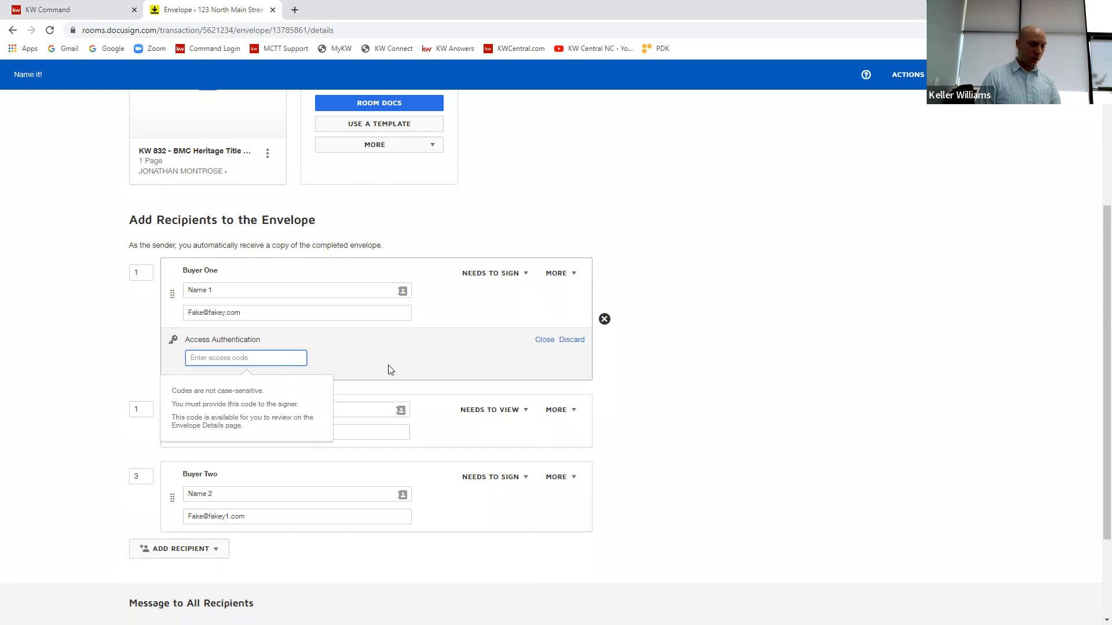
{"action": "type", "text": "12346"}
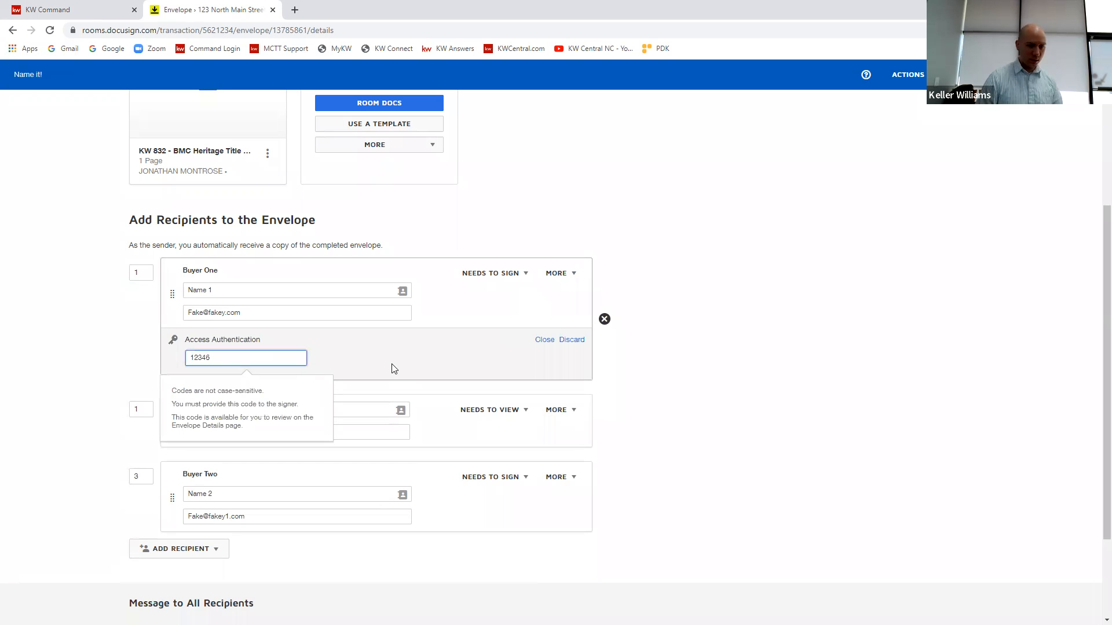
{"action": "left_click", "coordinate": [727, 337]}
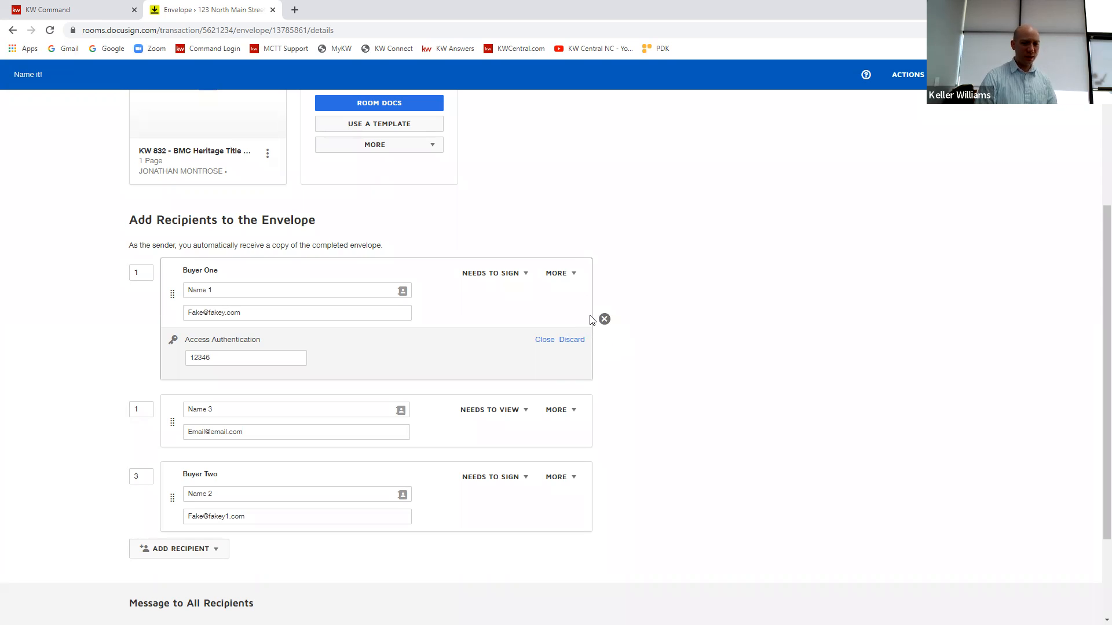
Step: Add a private message to Buyer One reading "passcode"
{"action": "left_click", "coordinate": [569, 275]}
{"action": "left_click", "coordinate": [539, 310]}
{"action": "left_click", "coordinate": [247, 436]}
{"action": "scroll", "coordinate": [272, 405], "scroll_direction": "down", "scroll_amount": 2}
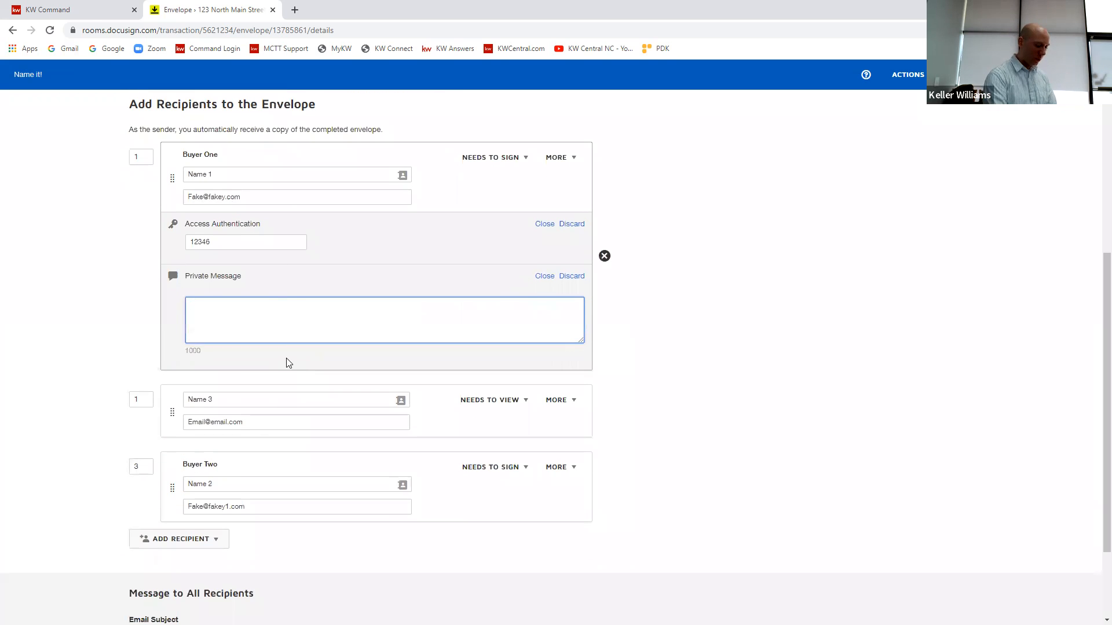
{"action": "type", "text": "passcode"}
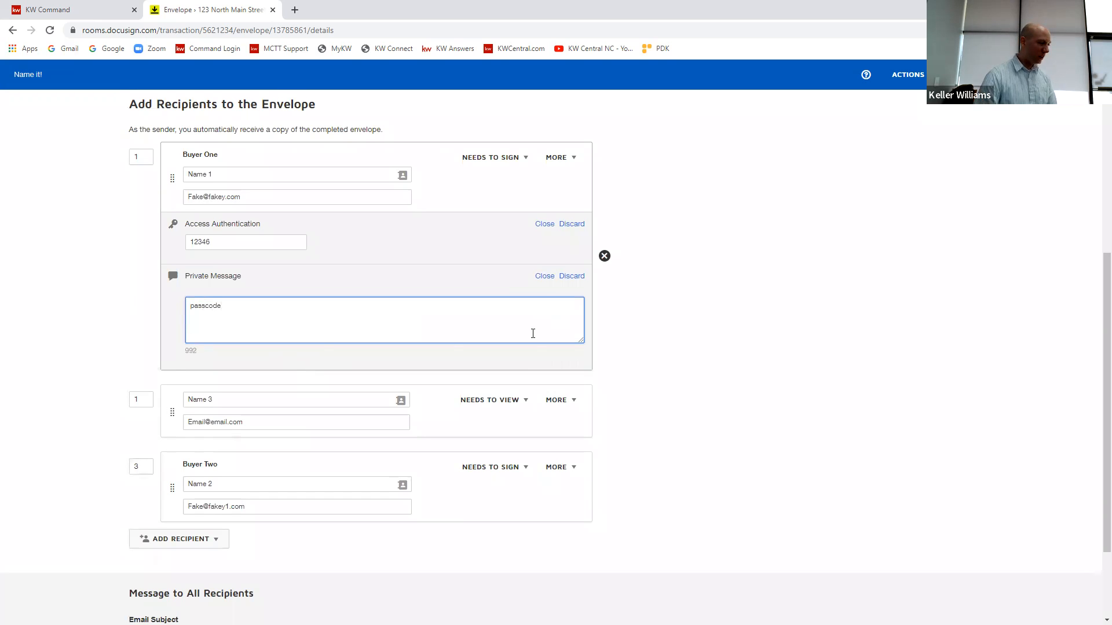
{"action": "left_click", "coordinate": [685, 336]}
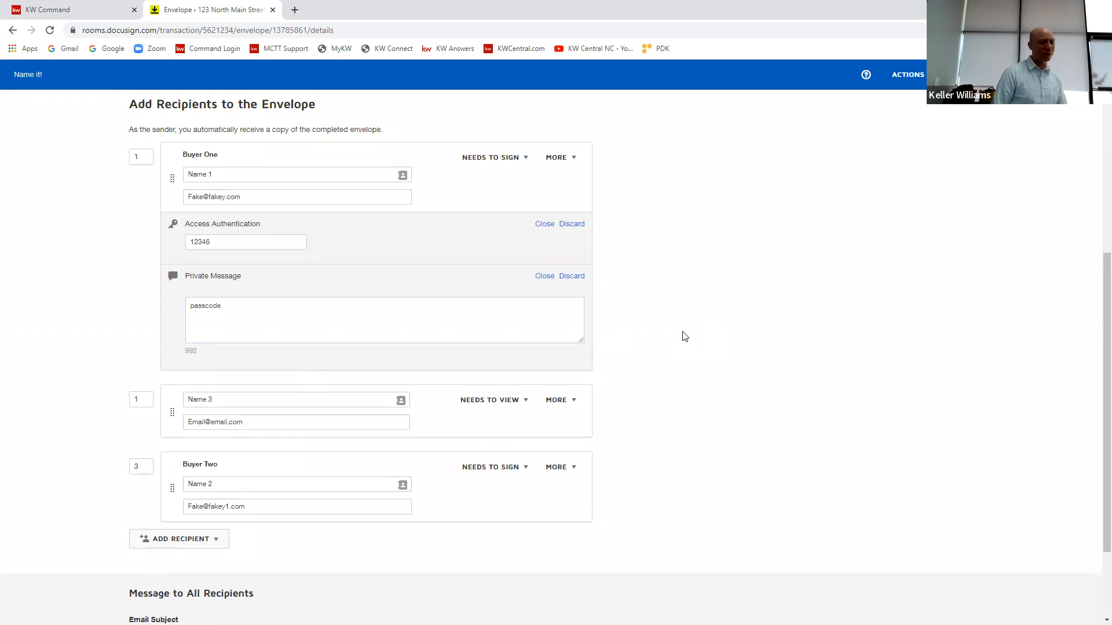
Step: Replace Buyer One's private message text with "text me"
{"action": "left_click_drag", "start_coordinate": [239, 305], "coordinate": [144, 312]}
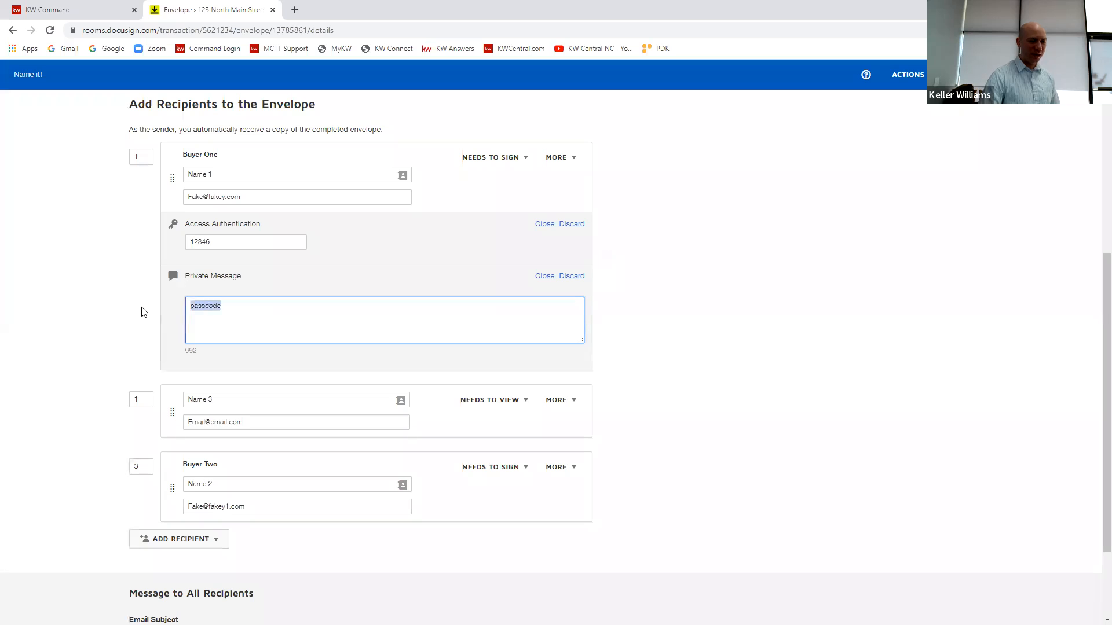
{"action": "type", "text": "text me"}
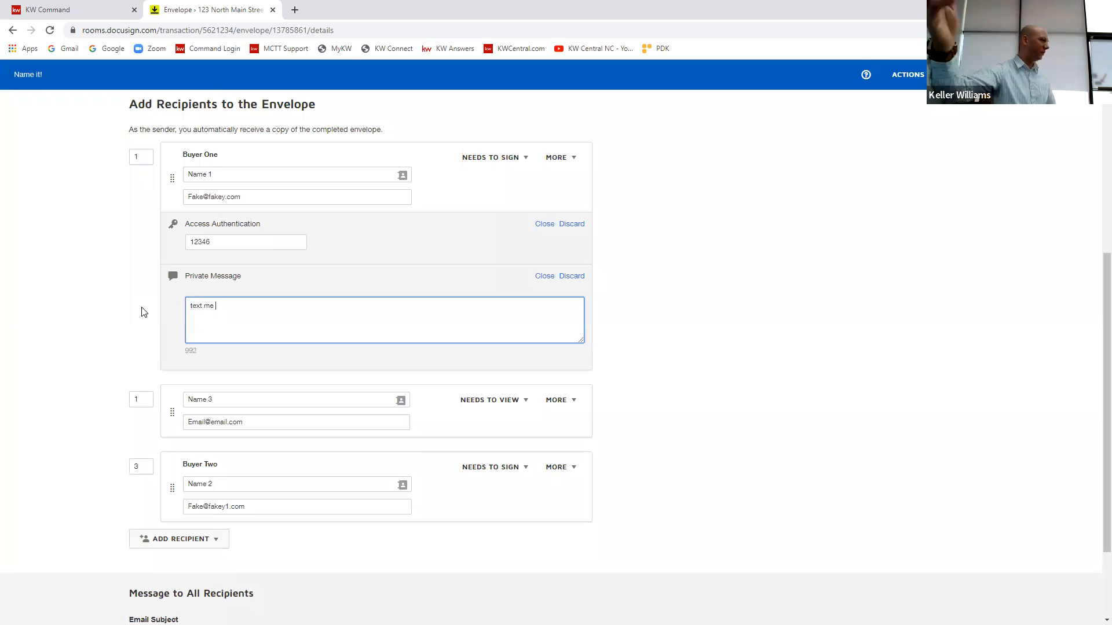
Step: Discard Buyer One's access authentication and private message
{"action": "left_click", "coordinate": [571, 225]}
{"action": "left_click", "coordinate": [575, 229]}
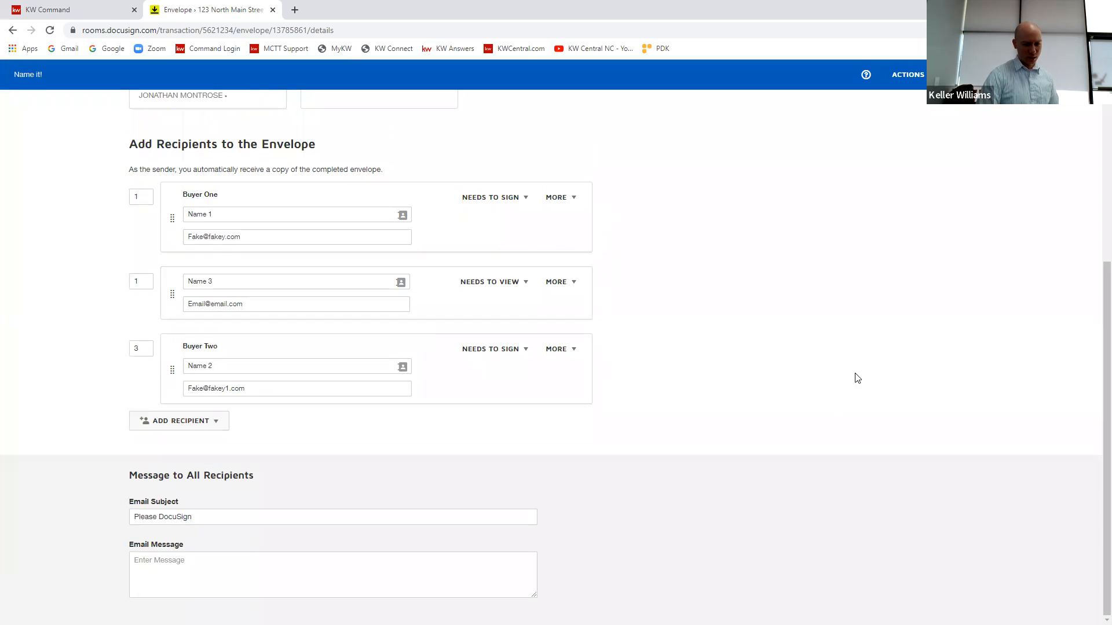
Step: Review the email subject for all recipients and the envelope's documents and recipient list without changing them
{"action": "triple_click", "coordinate": [173, 516]}
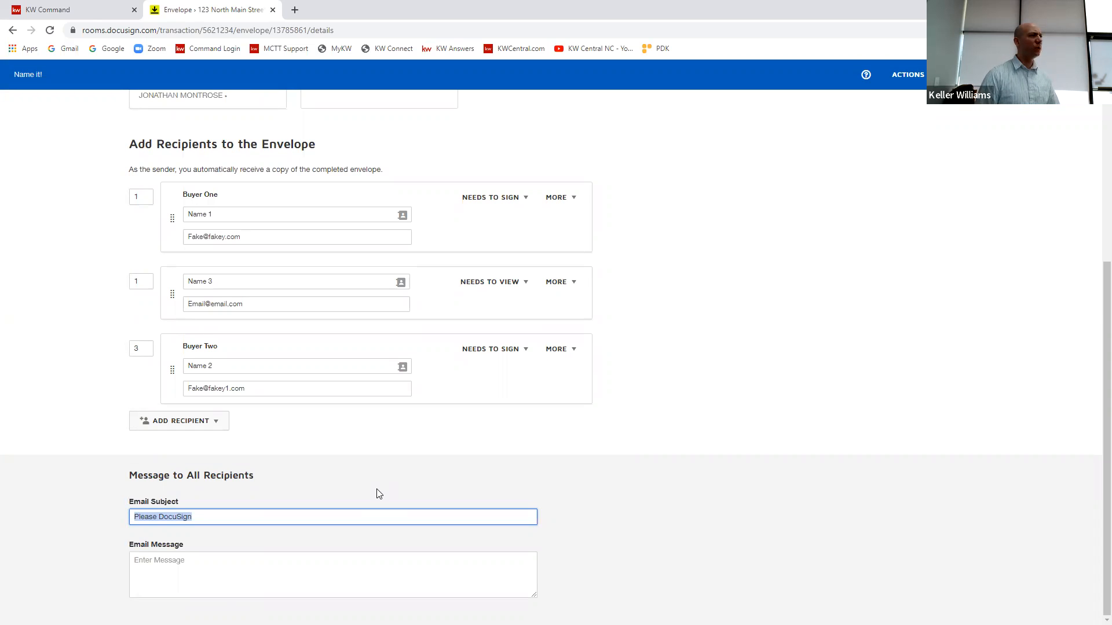
{"action": "left_click", "coordinate": [345, 518]}
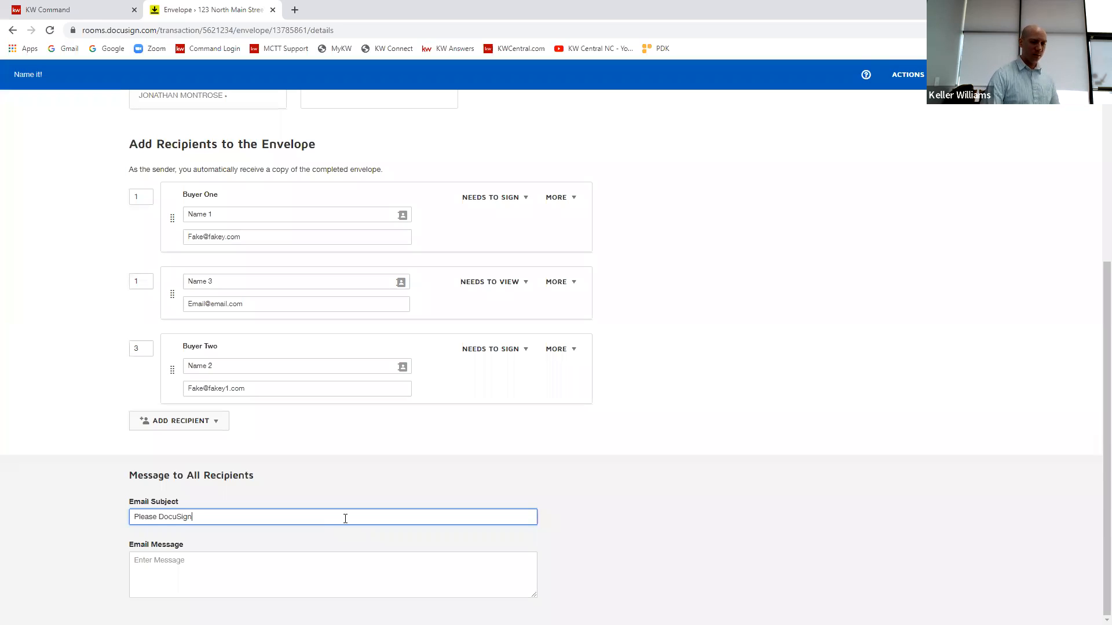
{"action": "scroll", "coordinate": [772, 405], "scroll_direction": "up", "scroll_amount": 4}
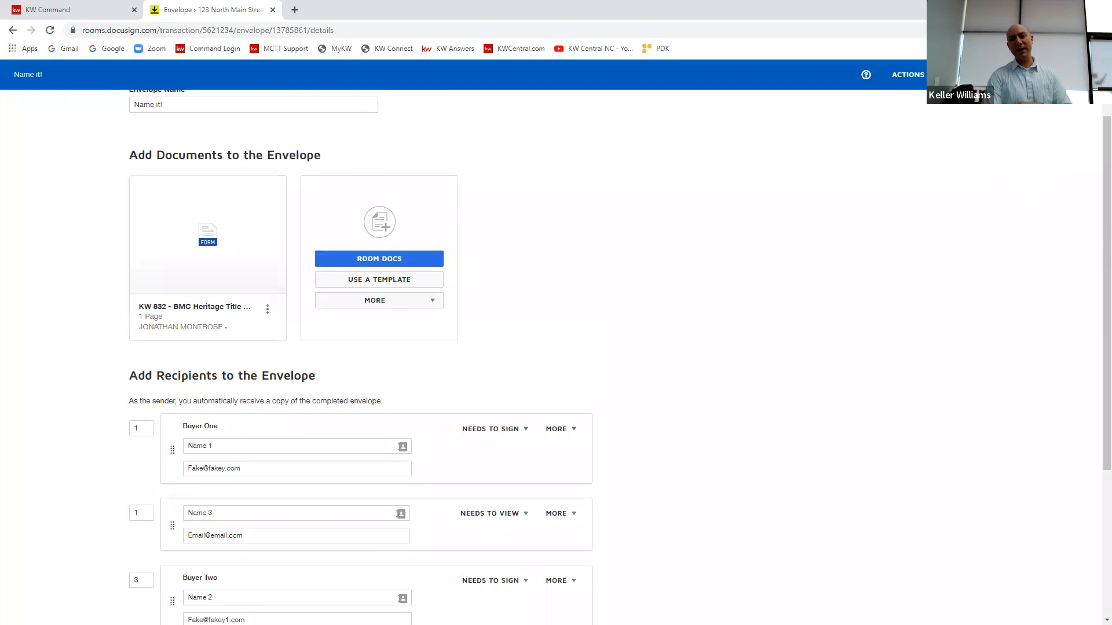
Step: Remove Buyer Two and the "Name 3" recipient from the envelope
{"action": "scroll", "coordinate": [556, 357], "scroll_direction": "down", "scroll_amount": 2}
{"action": "left_click", "coordinate": [604, 485]}
{"action": "left_click", "coordinate": [472, 181]}
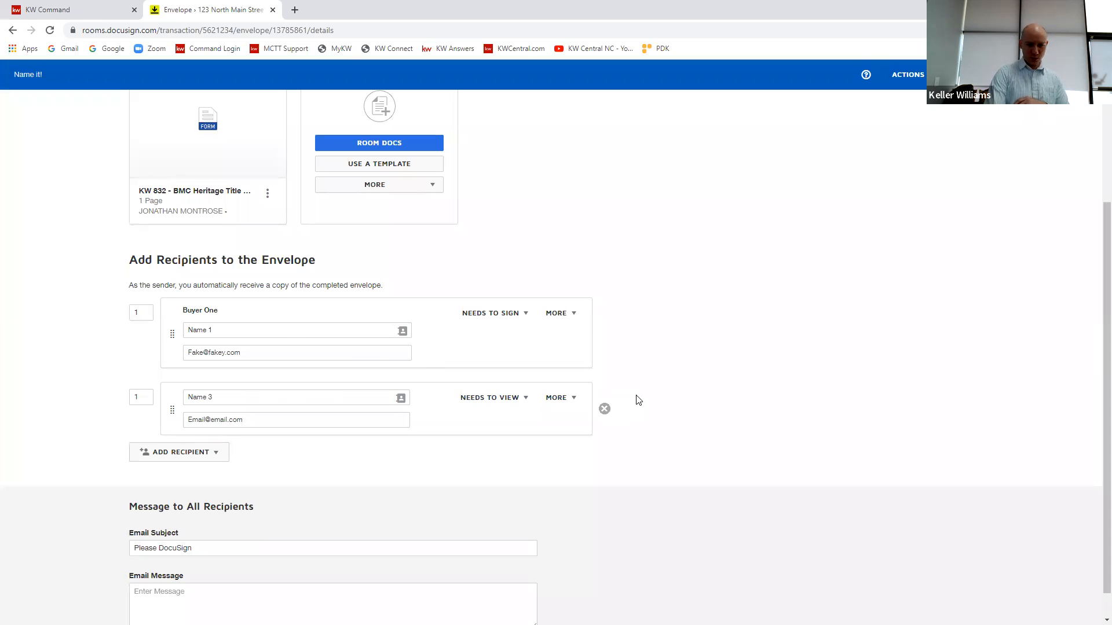
{"action": "left_click", "coordinate": [603, 408]}
Step: Add the pre-tagged role Buyer Two back to the envelope's recipients
{"action": "left_click", "coordinate": [215, 422]}
{"action": "left_click", "coordinate": [220, 440]}
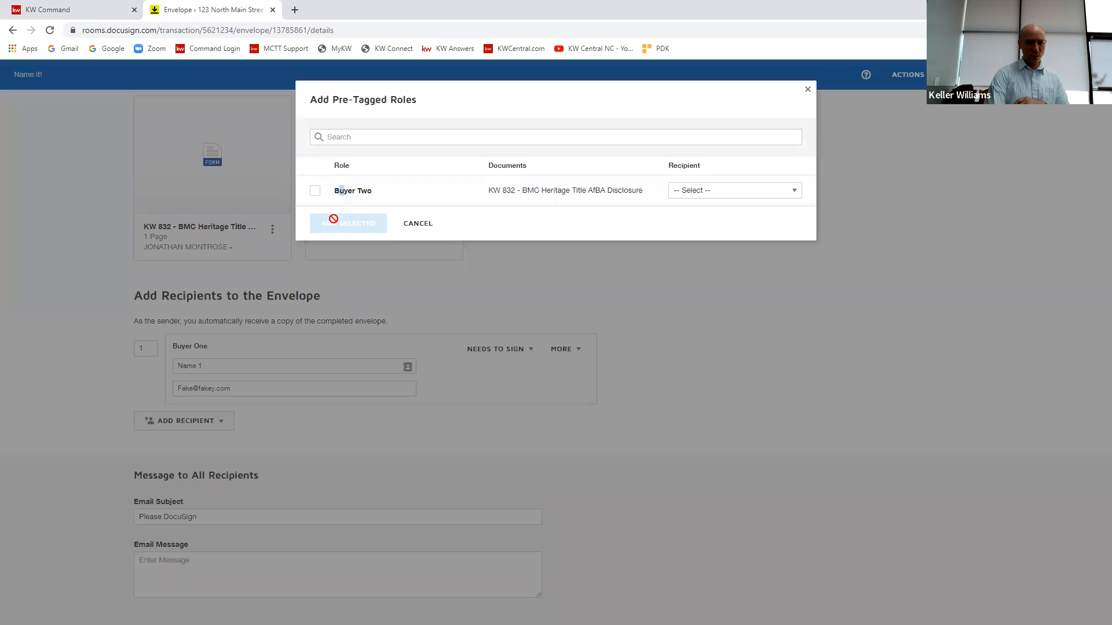
{"action": "left_click", "coordinate": [318, 193]}
{"action": "left_click", "coordinate": [348, 224]}
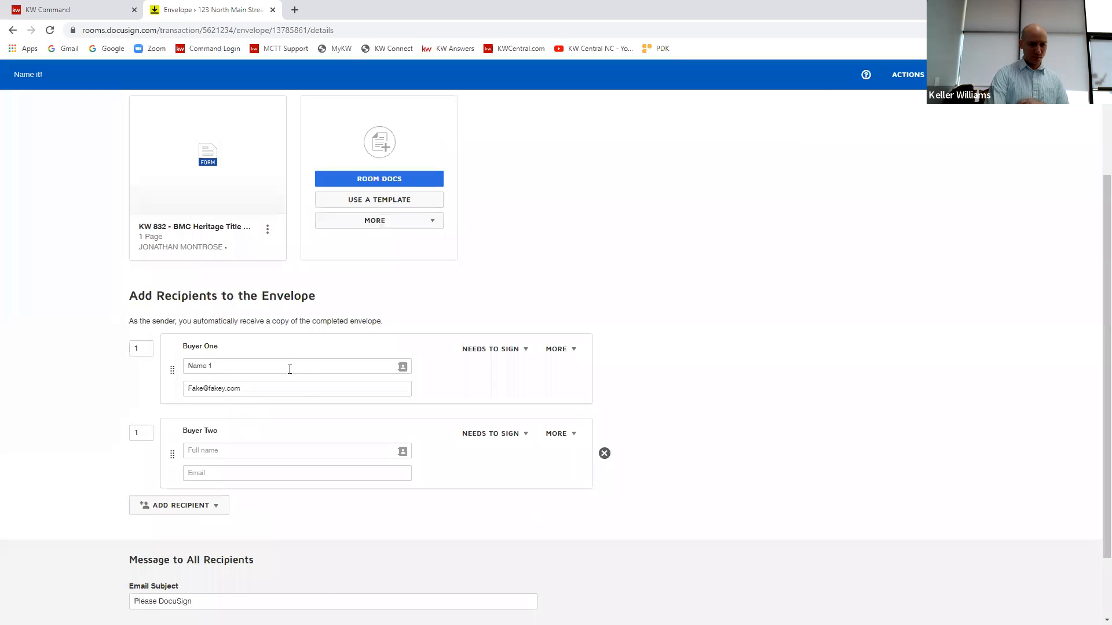
Step: Paste "Name 1" as Buyer Two's full name and copy Buyer One's e-mail address to Buyer Two
{"action": "left_click", "coordinate": [211, 451]}
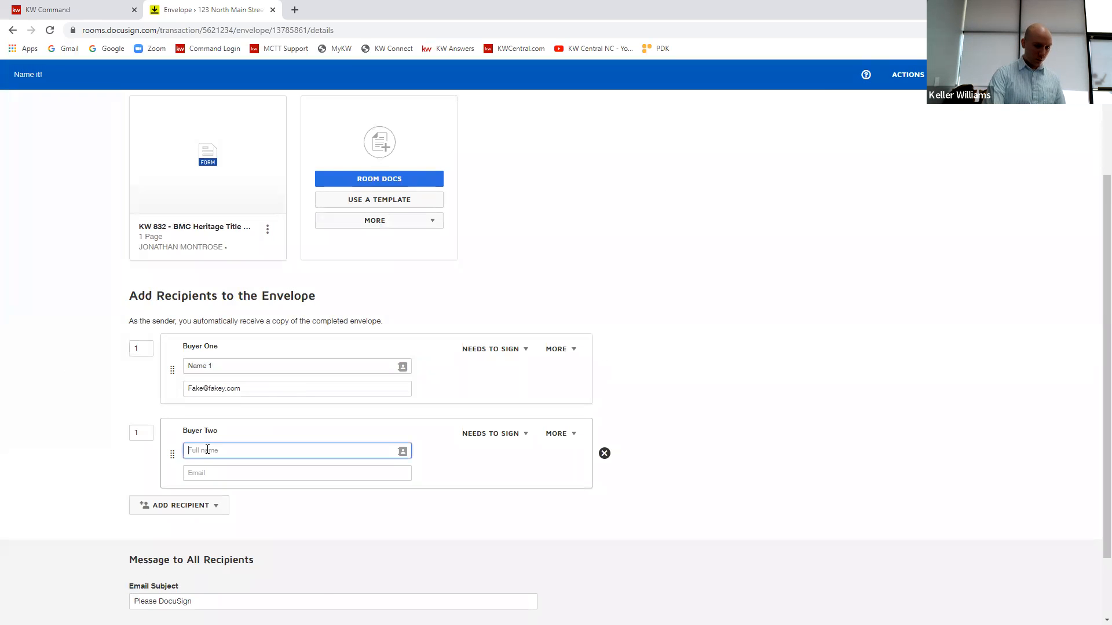
{"action": "type", "text": "Name 1"}
{"action": "left_click_drag", "start_coordinate": [246, 389], "coordinate": [181, 391]}
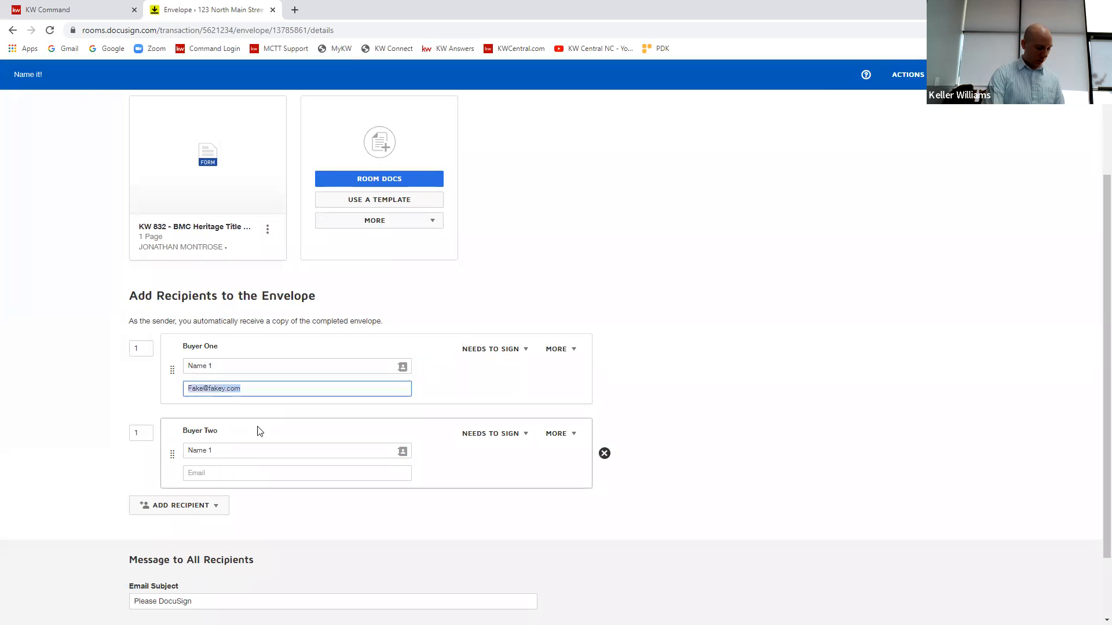
{"action": "key", "text": "ctrl+c"}
{"action": "left_click", "coordinate": [238, 474]}
{"action": "key", "text": "ctrl+v"}
Step: Change Buyer Two's full name to "Name 2" and proceed to placing fields on the envelope's document
{"action": "left_click", "coordinate": [211, 451]}
{"action": "key", "text": "BackSpace"}
{"action": "type", "text": "2"}
{"action": "left_click", "coordinate": [855, 290]}
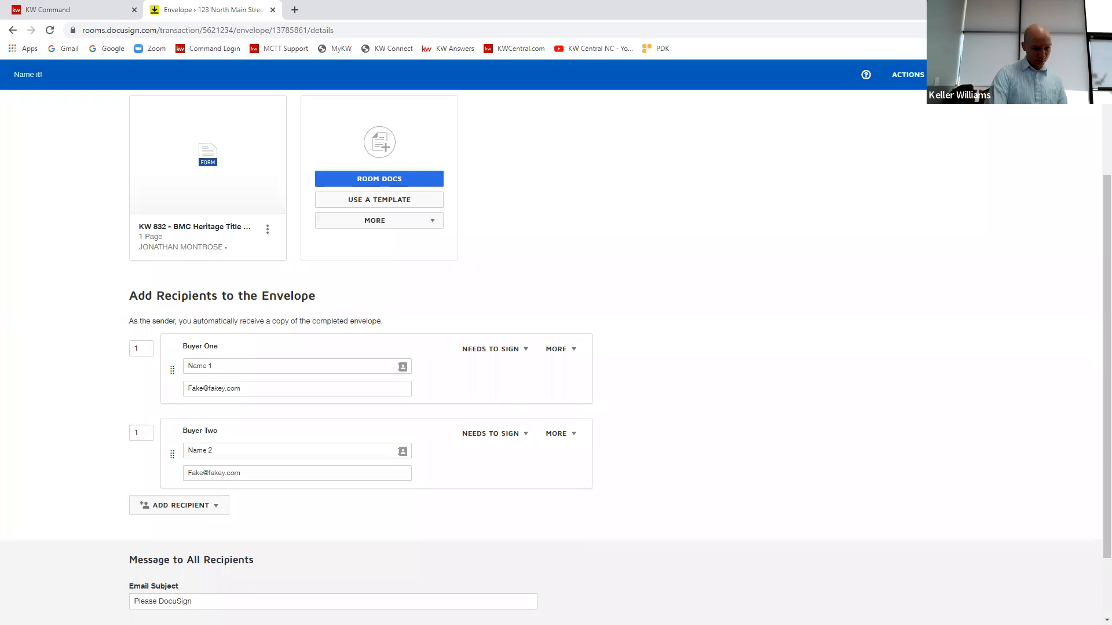
{"action": "left_click", "coordinate": [1074, 75]}
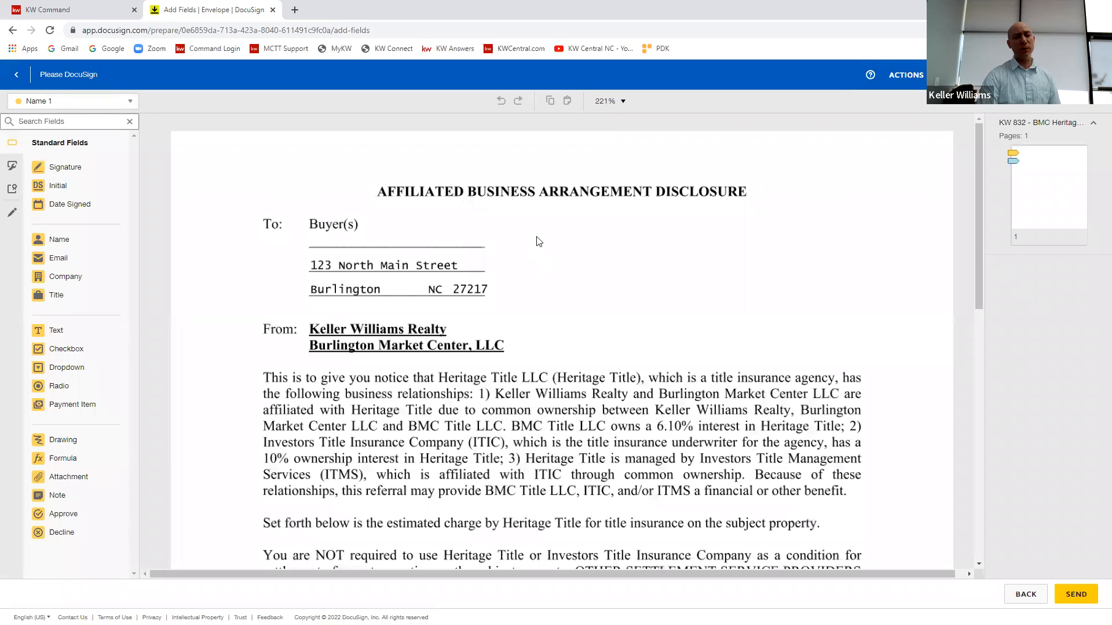
Step: Examine the pre-placed signature and date fields of both buyers below the disclosure's acknowledgement
{"action": "scroll", "coordinate": [405, 335], "scroll_direction": "down", "scroll_amount": 1}
{"action": "scroll", "coordinate": [392, 324], "scroll_direction": "down", "scroll_amount": 10}
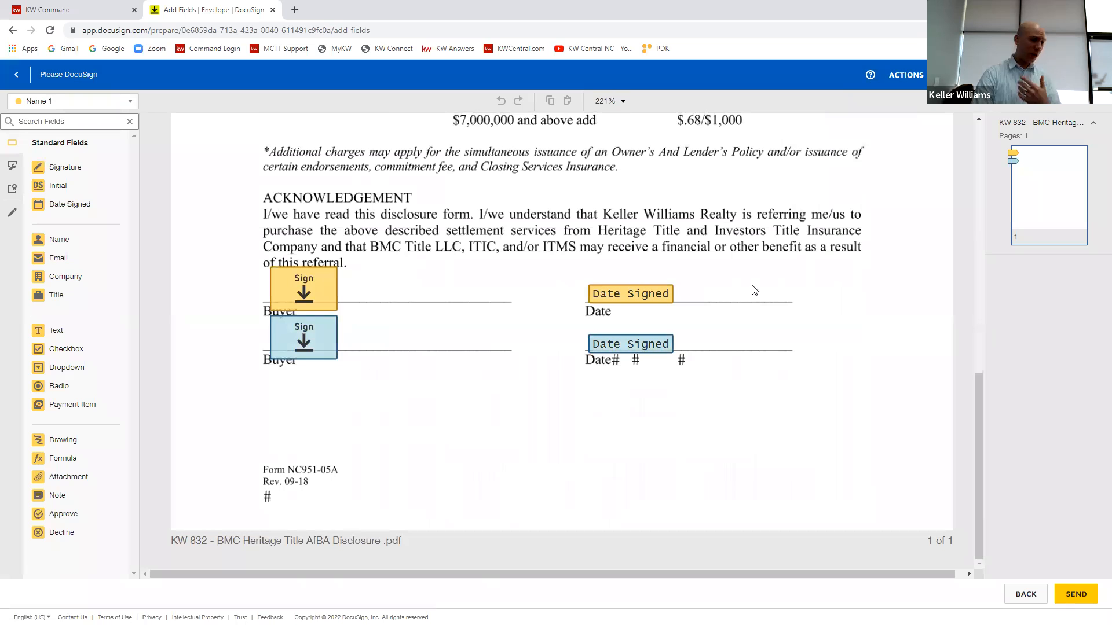
{"action": "mouse_move", "coordinate": [766, 246]}
{"action": "left_mouse_down"}
{"action": "mouse_move", "coordinate": [214, 428]}
{"action": "mouse_move", "coordinate": [227, 427]}
{"action": "left_mouse_up"}
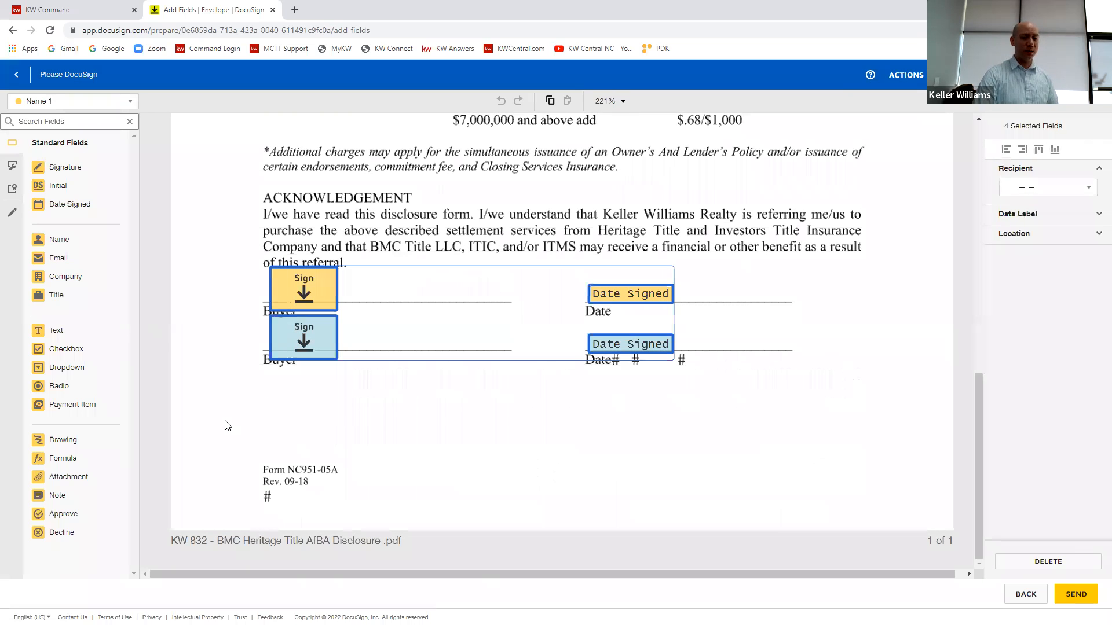
{"action": "left_click", "coordinate": [398, 445]}
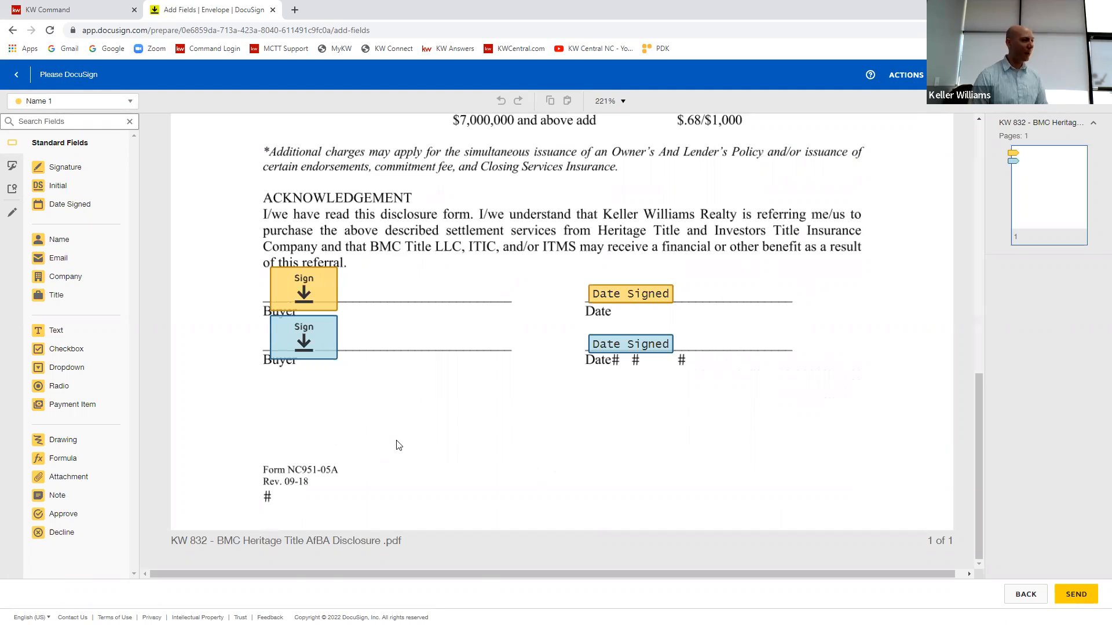
{"action": "scroll", "coordinate": [510, 429], "scroll_direction": "up", "scroll_amount": 6}
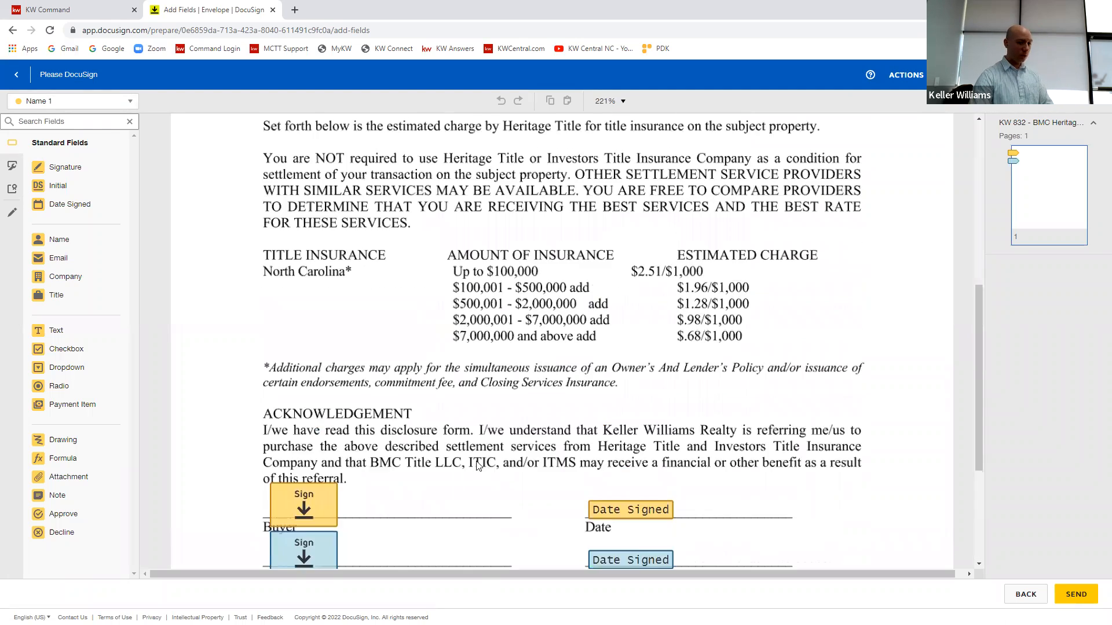
{"action": "scroll", "coordinate": [502, 448], "scroll_direction": "up", "scroll_amount": 3}
{"action": "scroll", "coordinate": [515, 452], "scroll_direction": "down", "scroll_amount": 7}
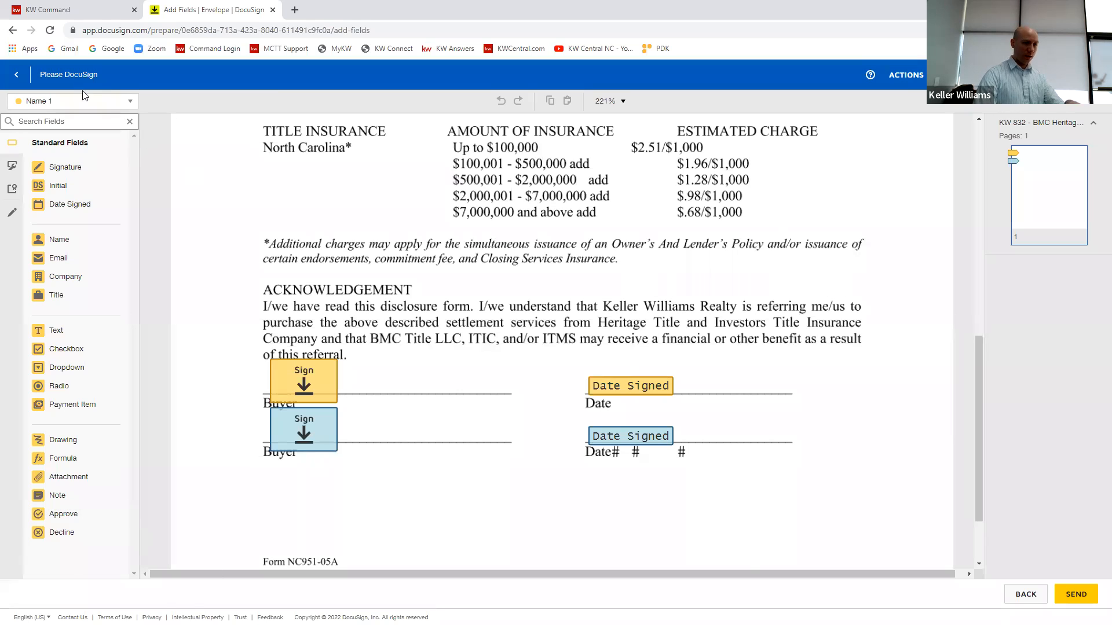
Step: Switch the active recipient for field placement to Name 2 and back to Name 1
{"action": "left_click", "coordinate": [98, 103]}
{"action": "left_click", "coordinate": [84, 138]}
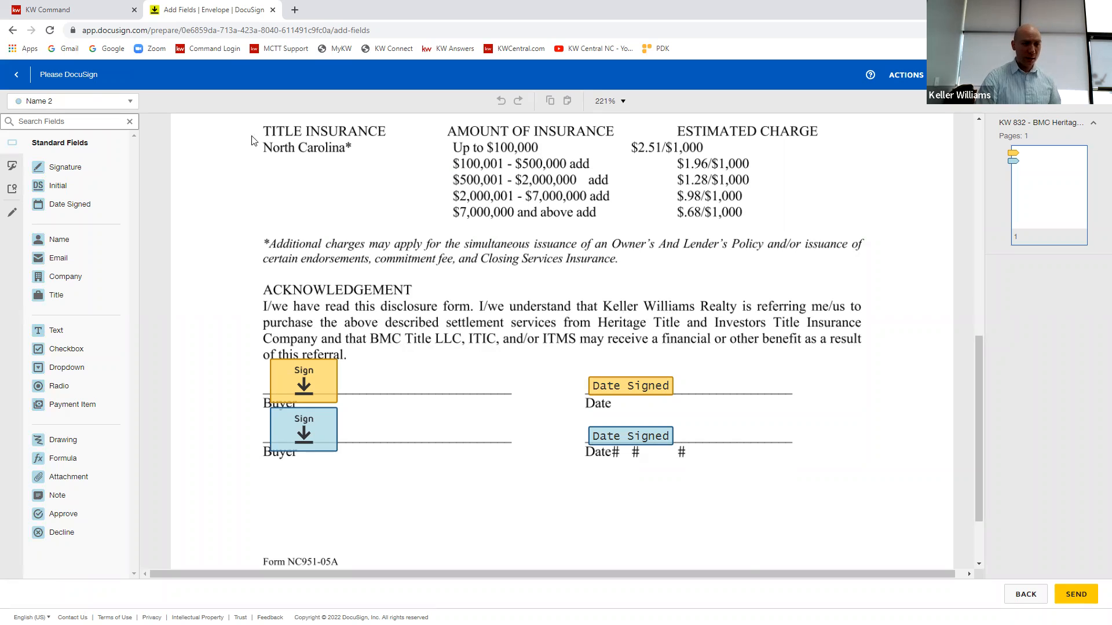
{"action": "left_click", "coordinate": [101, 103]}
{"action": "left_click", "coordinate": [61, 123]}
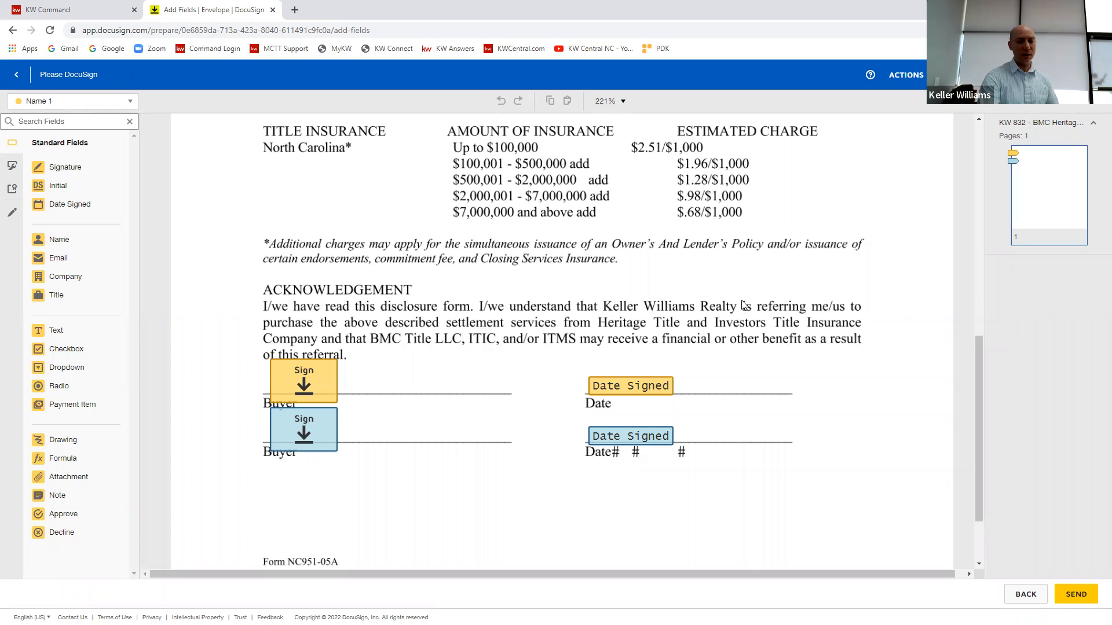
Step: Move both buyers' signature and date fields together slightly higher above their signing lines
{"action": "mouse_move", "coordinate": [766, 283]}
{"action": "left_mouse_down"}
{"action": "mouse_move", "coordinate": [243, 506]}
{"action": "mouse_move", "coordinate": [322, 507]}
{"action": "left_mouse_up"}
{"action": "left_click_drag", "start_coordinate": [335, 394], "coordinate": [412, 298]}
{"action": "mouse_move", "coordinate": [383, 373]}
{"action": "left_mouse_down"}
{"action": "mouse_move", "coordinate": [430, 373]}
{"action": "mouse_move", "coordinate": [402, 373]}
{"action": "left_mouse_up"}
{"action": "left_click", "coordinate": [716, 463]}
Step: Paste several copies of the two Date Signed fields over the date lines
{"action": "left_click_drag", "start_coordinate": [734, 425], "coordinate": [589, 365]}
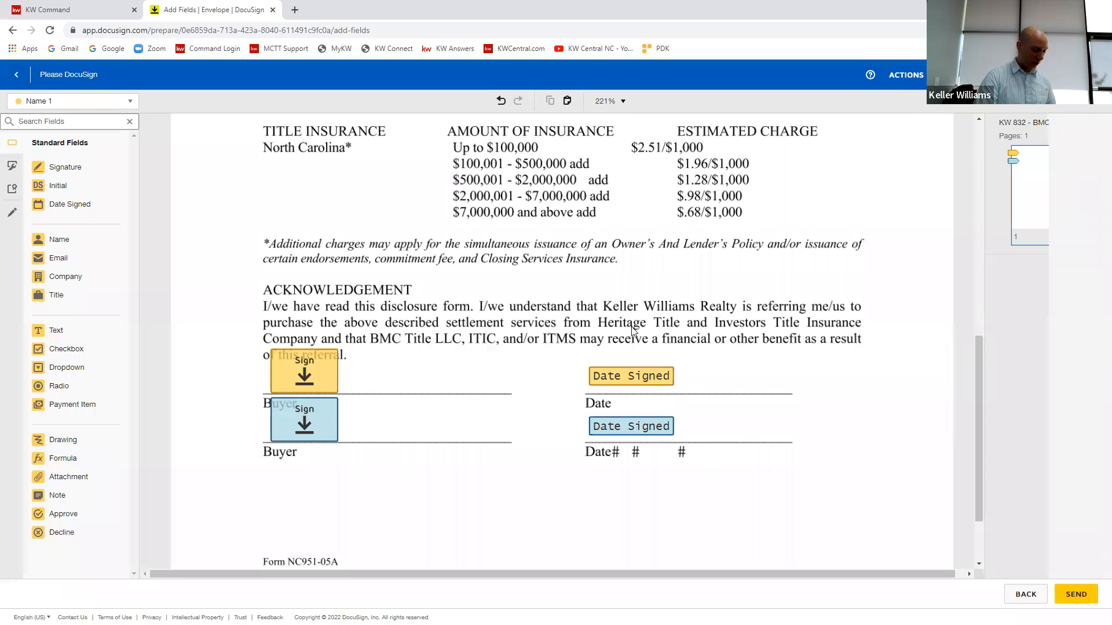
{"action": "key", "text": "ctrl+v"}
{"action": "key", "text": "ctrl+v"}
{"action": "key", "text": "ctrl+v"}
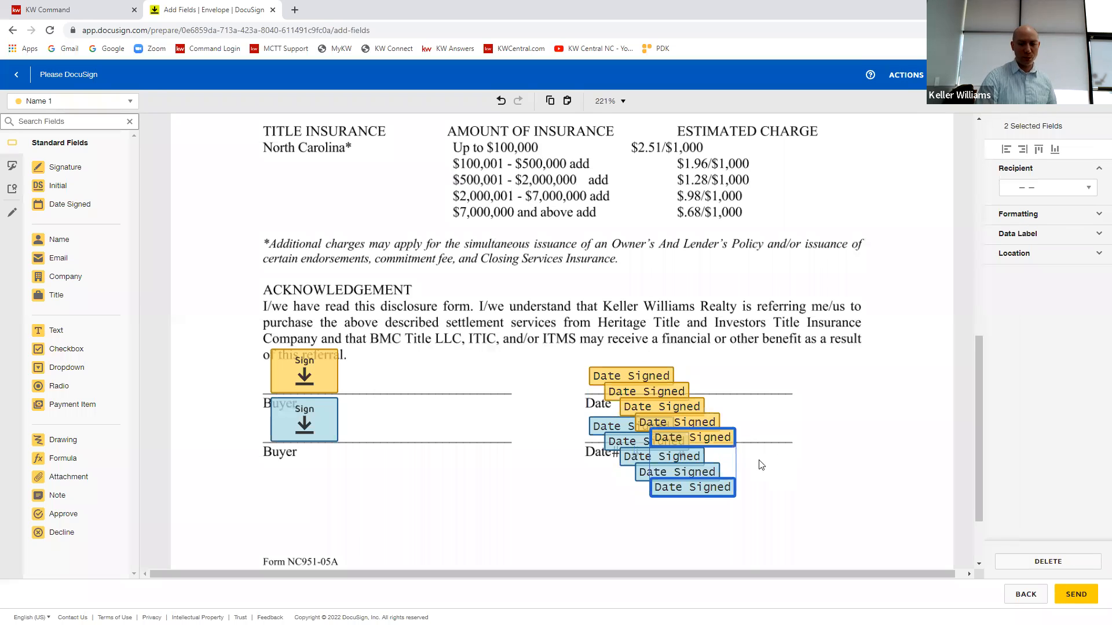
{"action": "key", "text": "ctrl+v"}
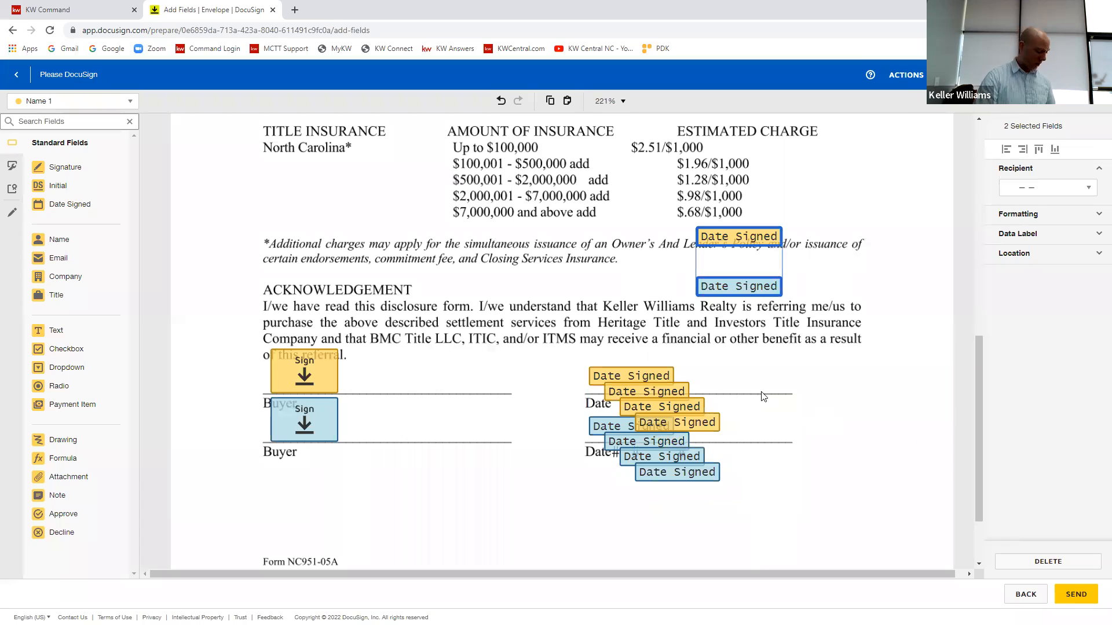
Step: Undo the pasted Date Signed copies and the move of the signing fields
{"action": "key", "text": "ctrl+z"}
{"action": "key", "text": "ctrl+z"}
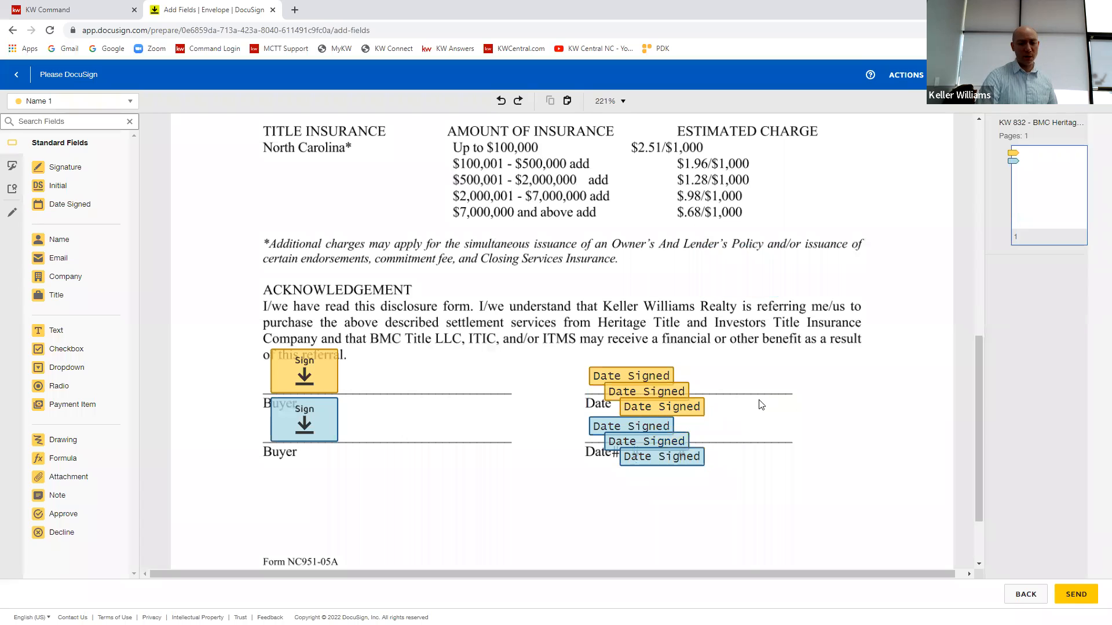
{"action": "key", "text": "ctrl+z"}
{"action": "key", "text": "ctrl+z"}
{"action": "key", "text": "ctrl+z"}
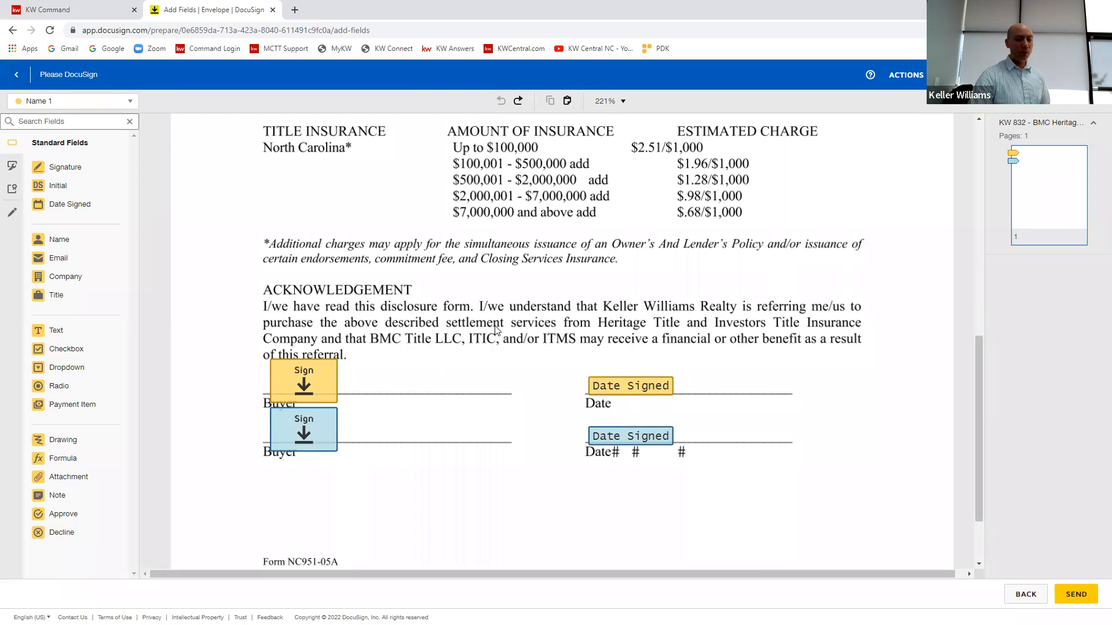
Step: Inspect the properties of Name 1's Signature and Date Signed fields on the first buyer line
{"action": "left_click_drag", "start_coordinate": [693, 292], "coordinate": [282, 402]}
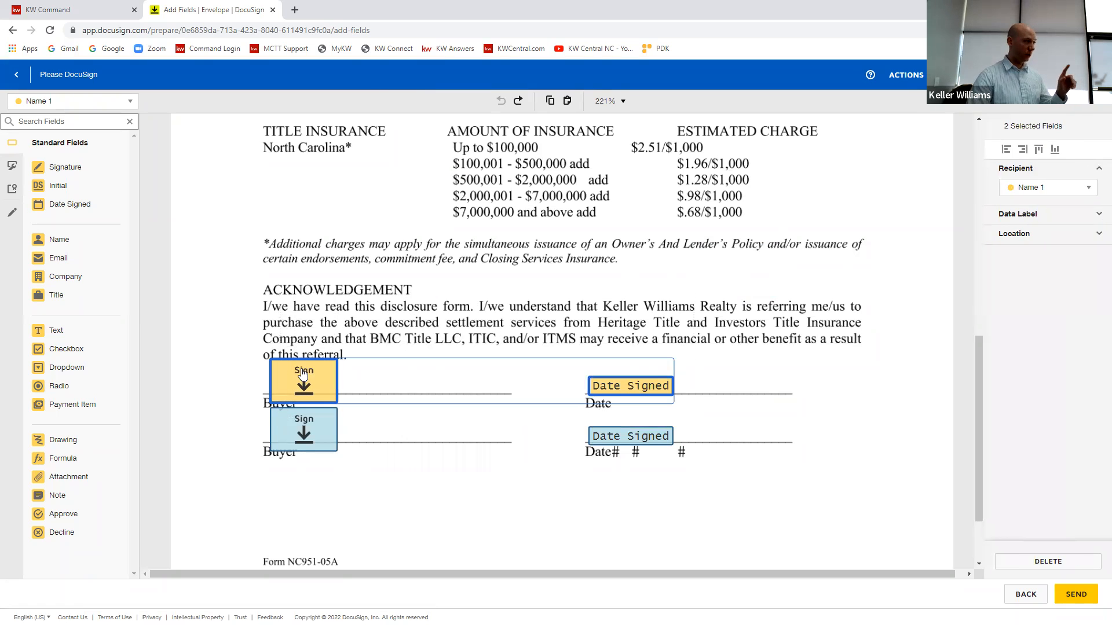
{"action": "left_click", "coordinate": [498, 284]}
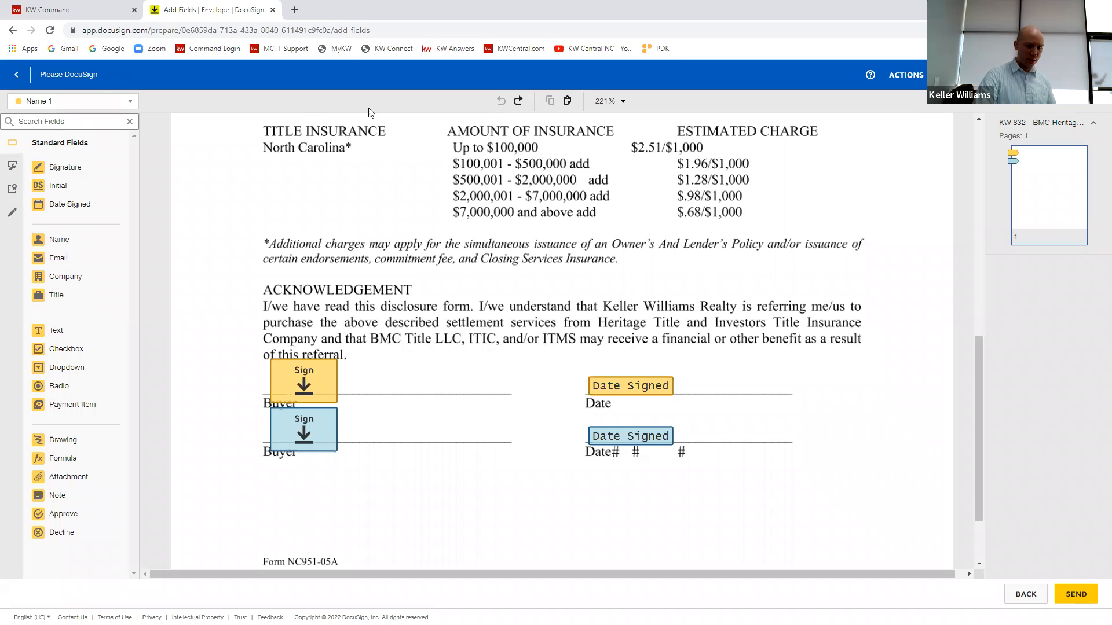
{"action": "left_click", "coordinate": [274, 373]}
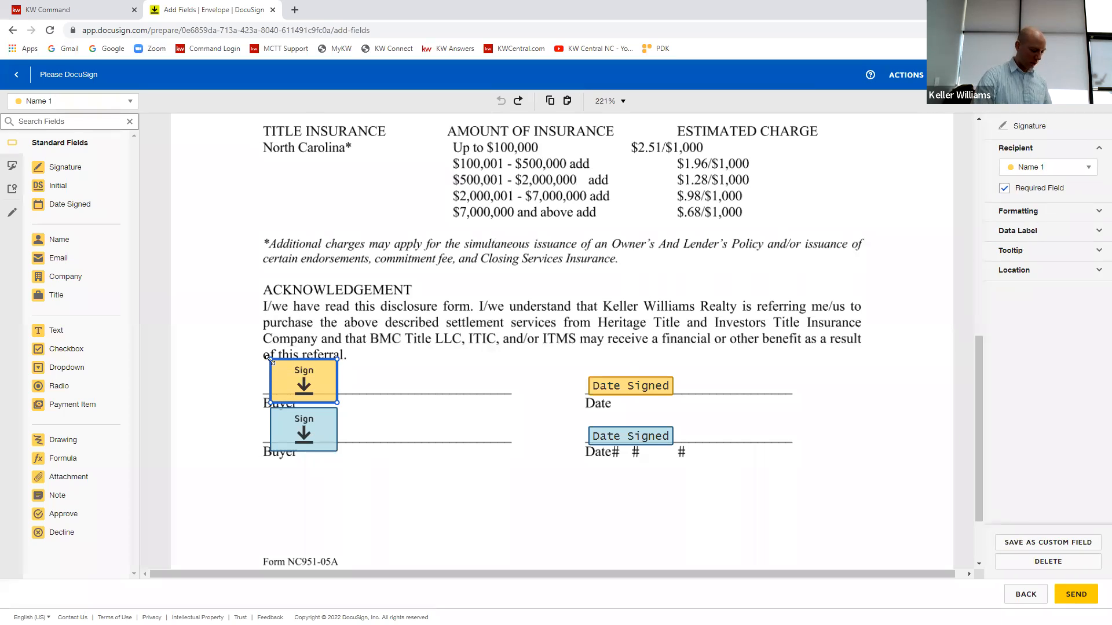
{"action": "left_click", "coordinate": [384, 364]}
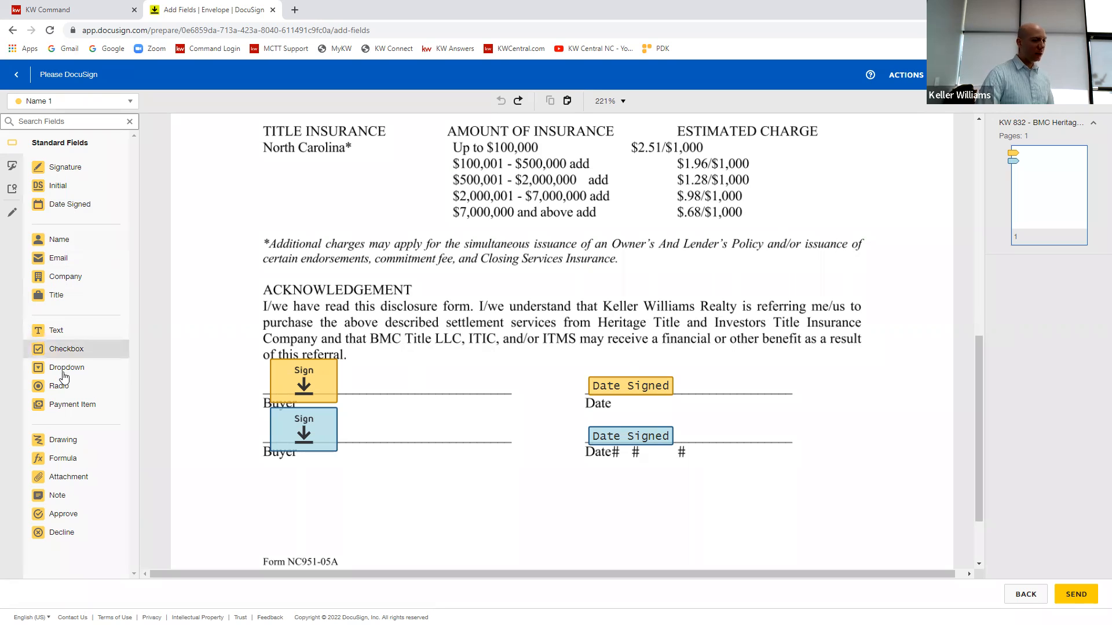
Step: Place a radio button group and a group of two checkboxes for Name 1 side by side below North Carolina
{"action": "left_click_drag", "start_coordinate": [51, 389], "coordinate": [235, 266]}
{"action": "left_click_drag", "start_coordinate": [58, 349], "coordinate": [330, 203]}
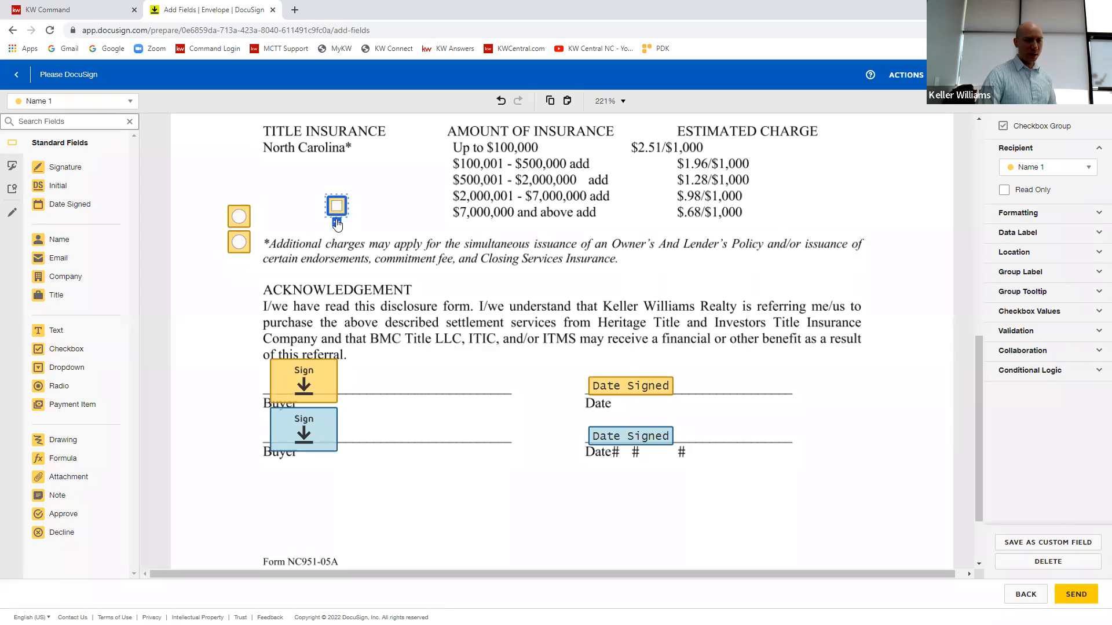
{"action": "left_click", "coordinate": [336, 225]}
{"action": "left_click_drag", "start_coordinate": [247, 216], "coordinate": [297, 198]}
{"action": "left_click", "coordinate": [397, 192]}
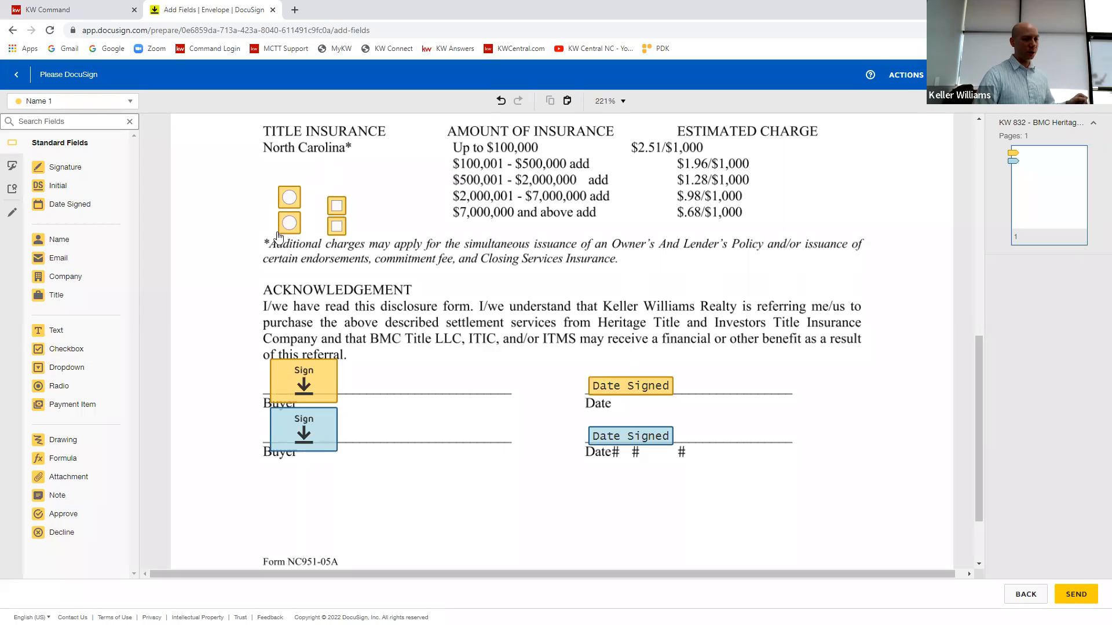
Step: Move the two radio buttons apart, placing one beside each buyer's signature field
{"action": "left_click_drag", "start_coordinate": [284, 167], "coordinate": [292, 262]}
{"action": "left_click_drag", "start_coordinate": [290, 198], "coordinate": [238, 435]}
{"action": "left_click", "coordinate": [338, 463]}
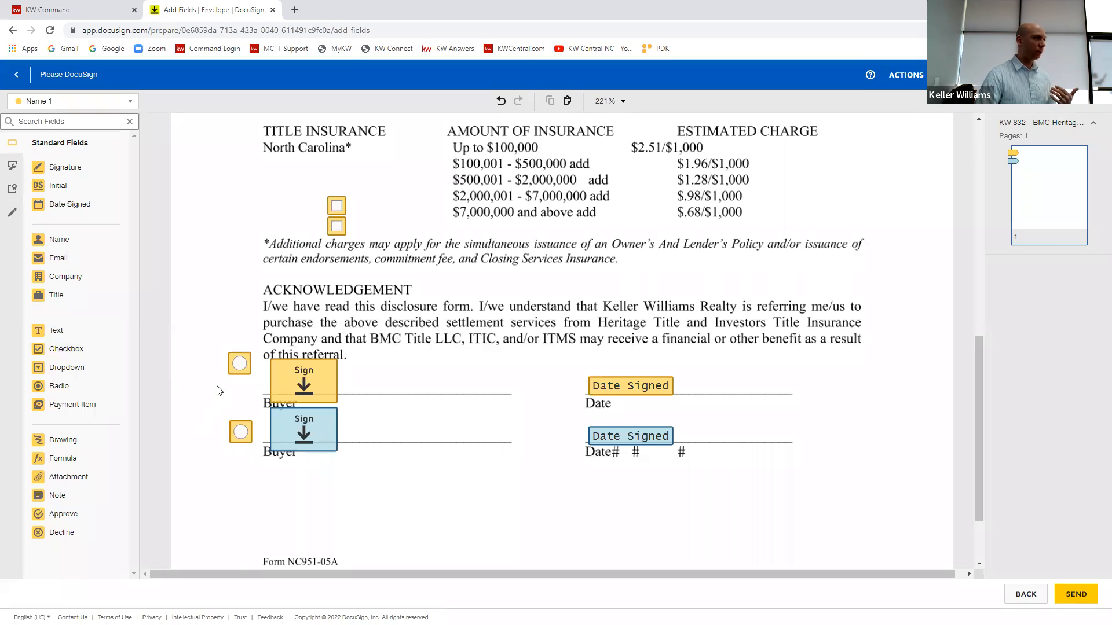
Step: Make the radio group beside the signature fields not required, and delete the group
{"action": "left_click_drag", "start_coordinate": [250, 308], "coordinate": [240, 464]}
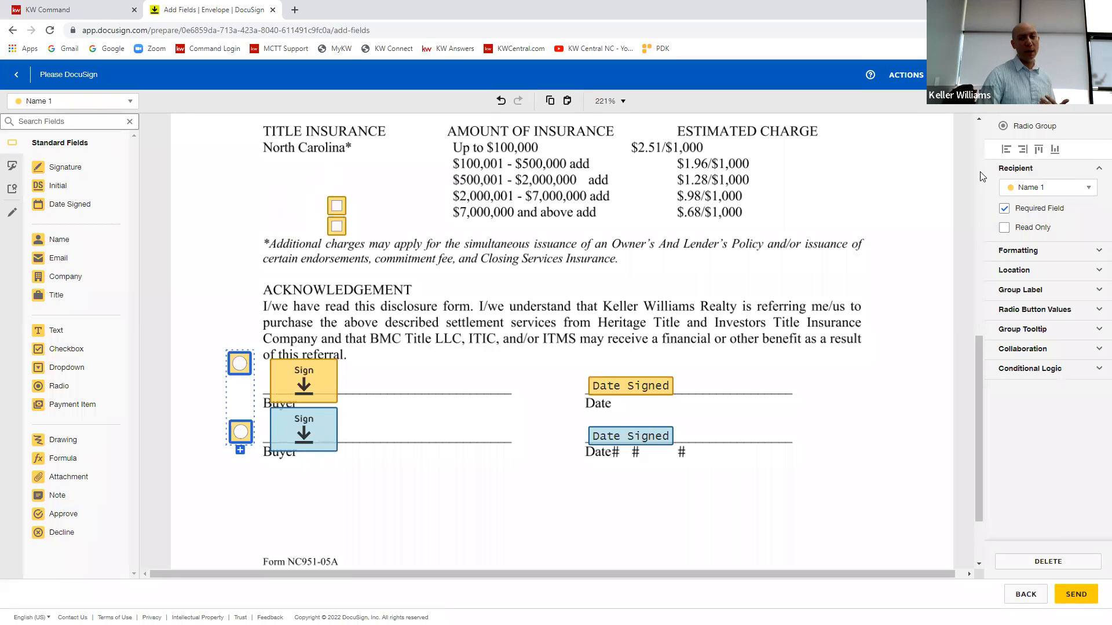
{"action": "left_click", "coordinate": [1004, 209]}
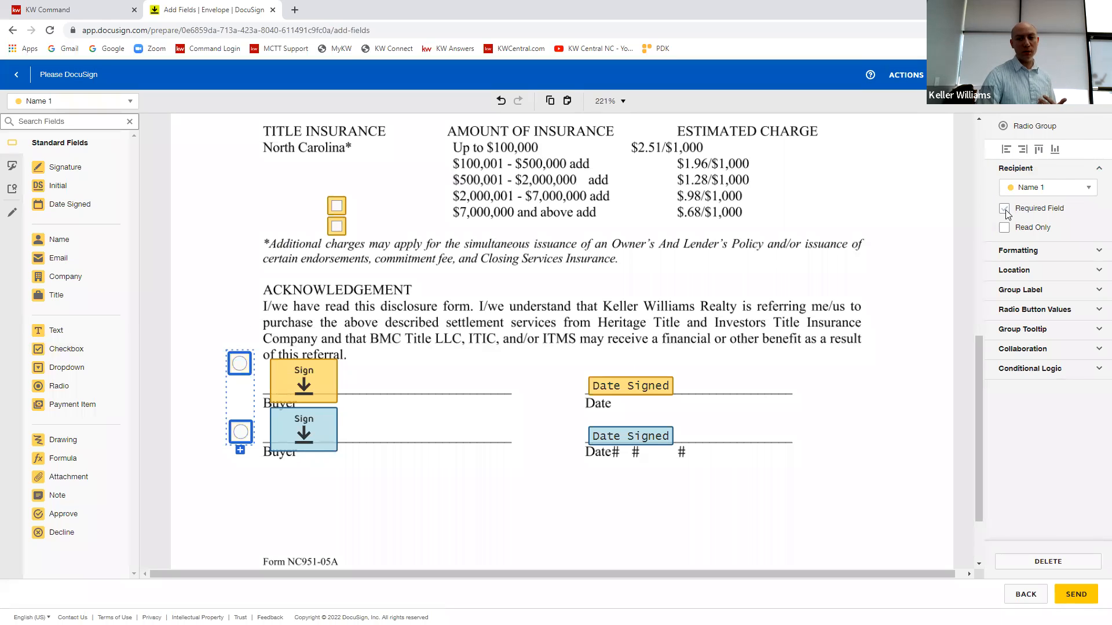
{"action": "left_click", "coordinate": [859, 258]}
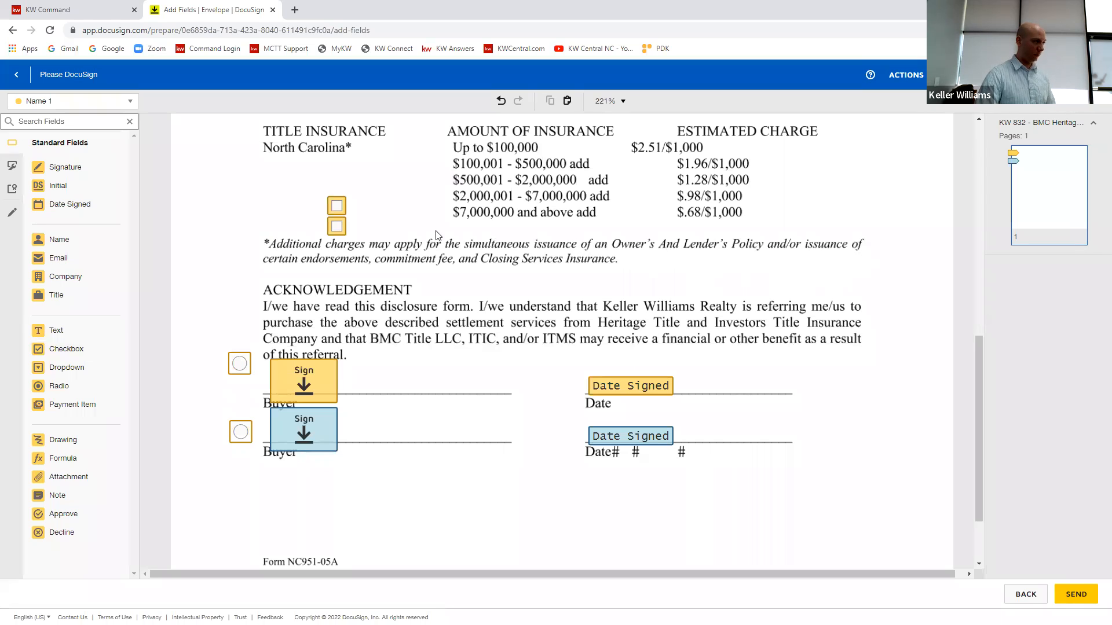
{"action": "left_click_drag", "start_coordinate": [243, 313], "coordinate": [200, 500]}
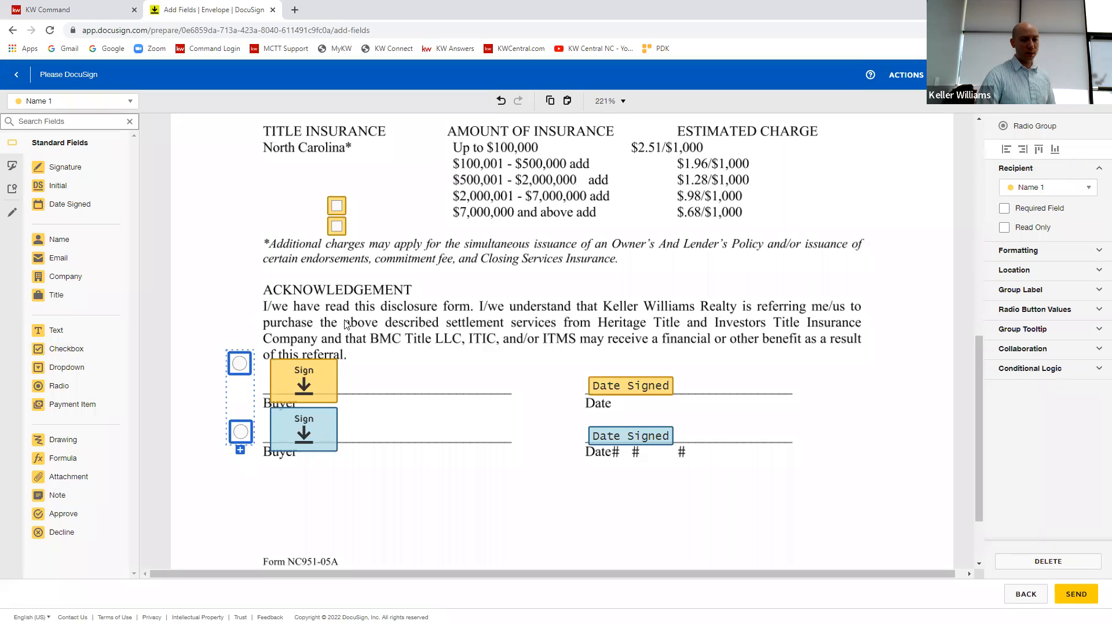
{"action": "left_click", "coordinate": [561, 266]}
Step: Add a third checkbox to the checkbox group and spread the three boxes out in a row
{"action": "left_click_drag", "start_coordinate": [367, 186], "coordinate": [311, 246]}
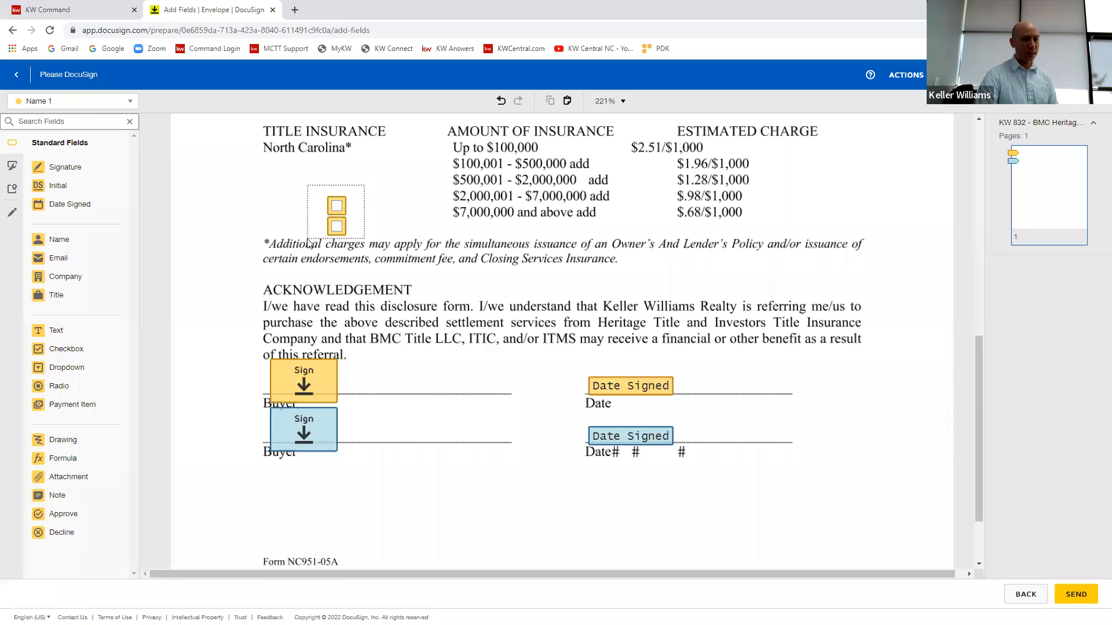
{"action": "left_click", "coordinate": [337, 242]}
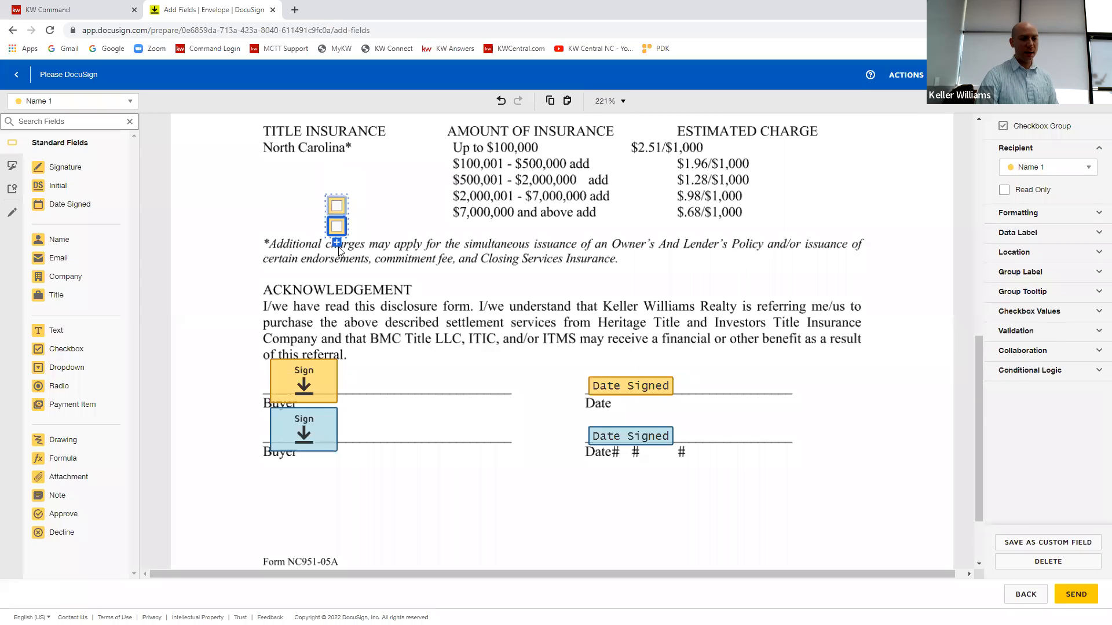
{"action": "left_click_drag", "start_coordinate": [339, 248], "coordinate": [420, 215]}
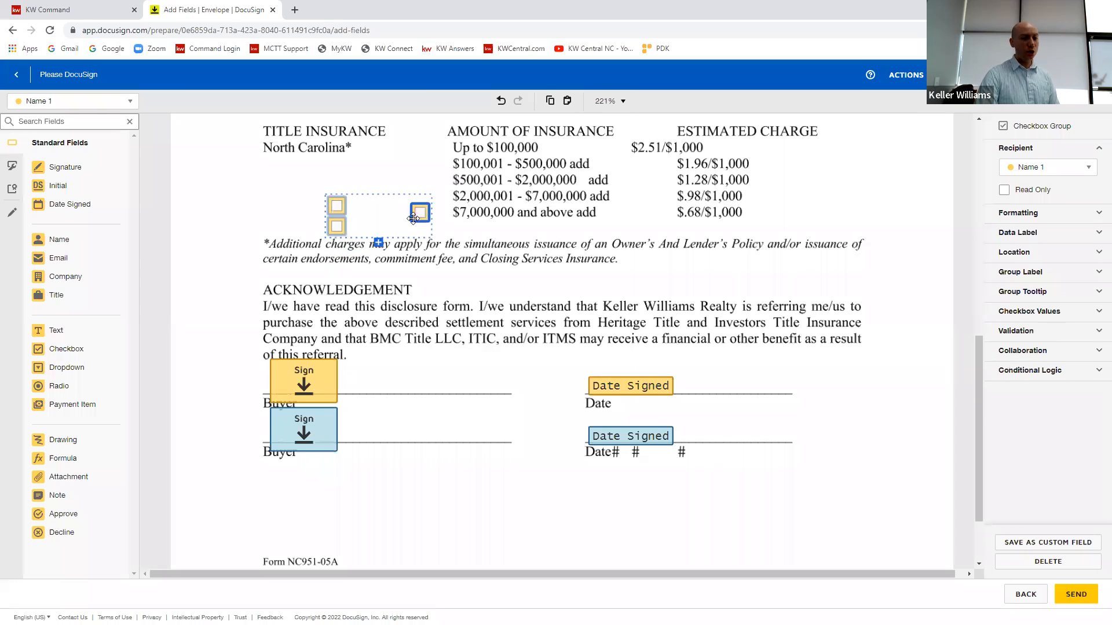
{"action": "left_click_drag", "start_coordinate": [339, 228], "coordinate": [399, 215]}
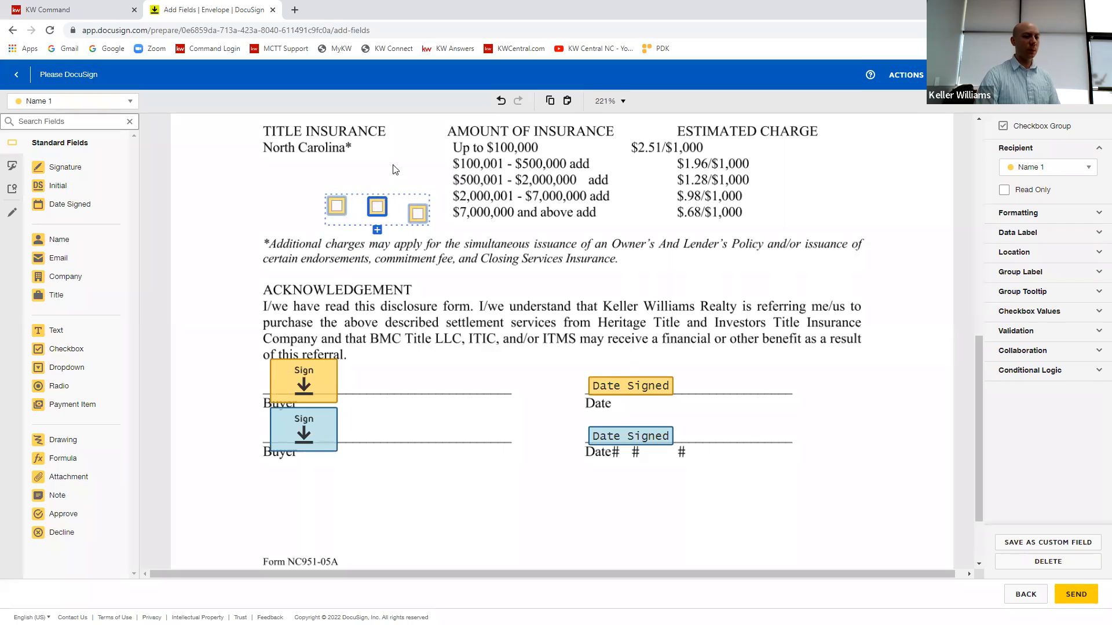
{"action": "left_click", "coordinate": [396, 169]}
Step: Preselect the first two checkboxes in the checkbox group
{"action": "left_click", "coordinate": [371, 206]}
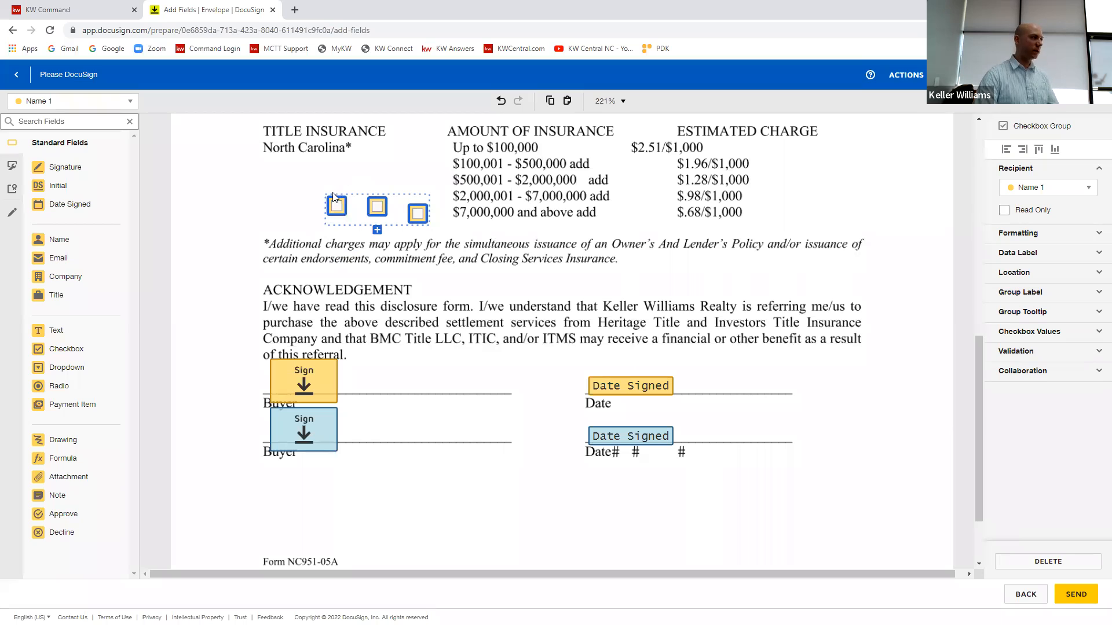
{"action": "left_click", "coordinate": [336, 207]}
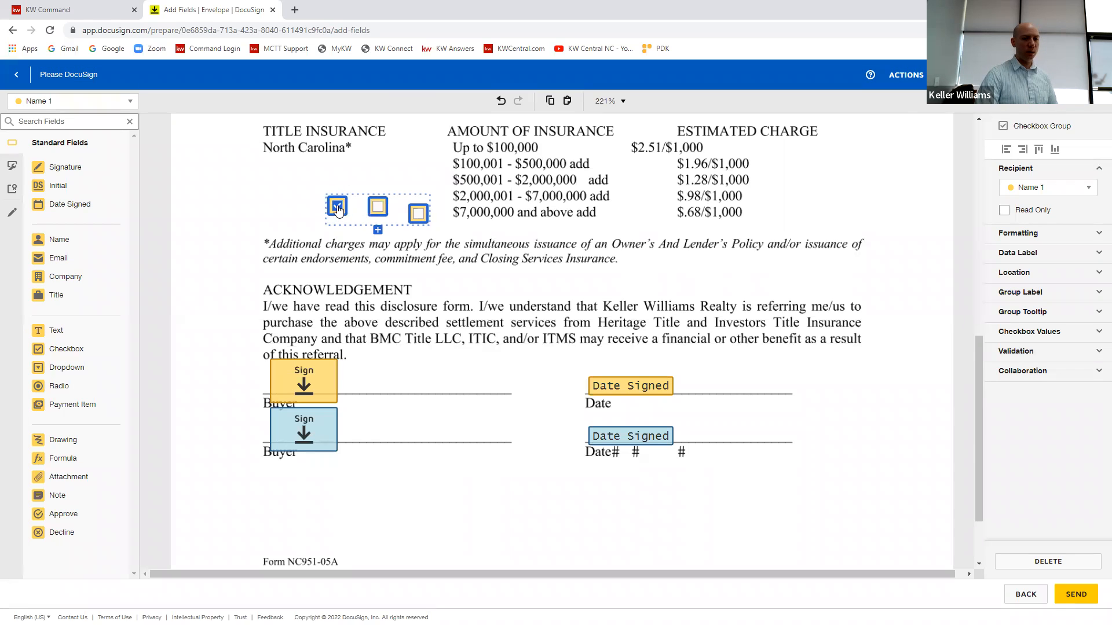
{"action": "left_click", "coordinate": [380, 216]}
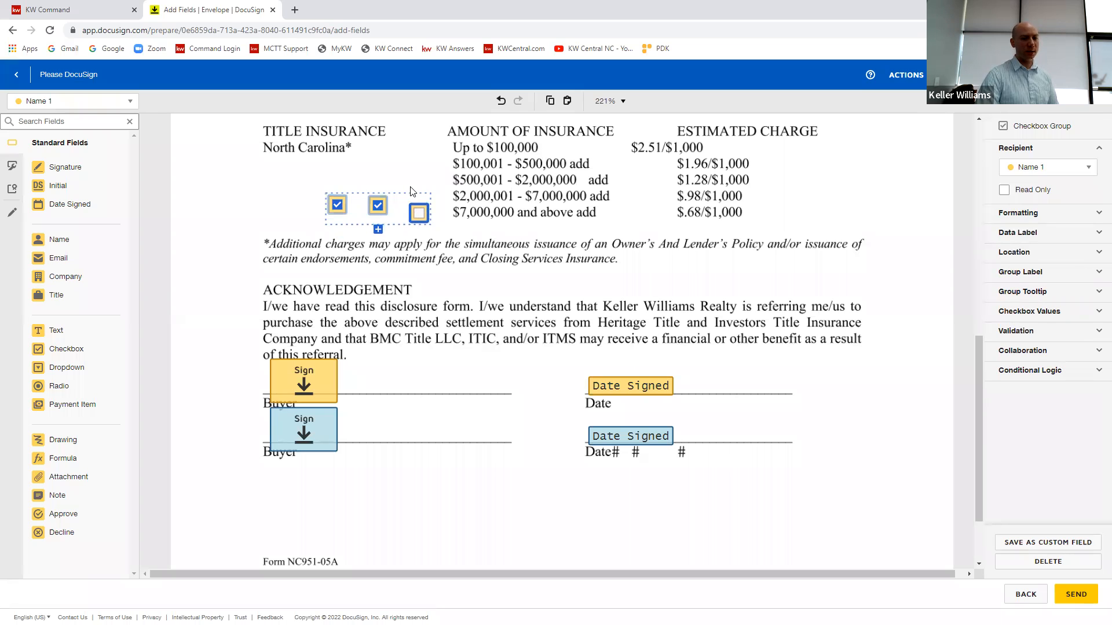
Step: Set the checkbox group's validation to Select at least 1
{"action": "left_click_drag", "start_coordinate": [455, 168], "coordinate": [294, 230]}
{"action": "left_click", "coordinate": [1064, 353]}
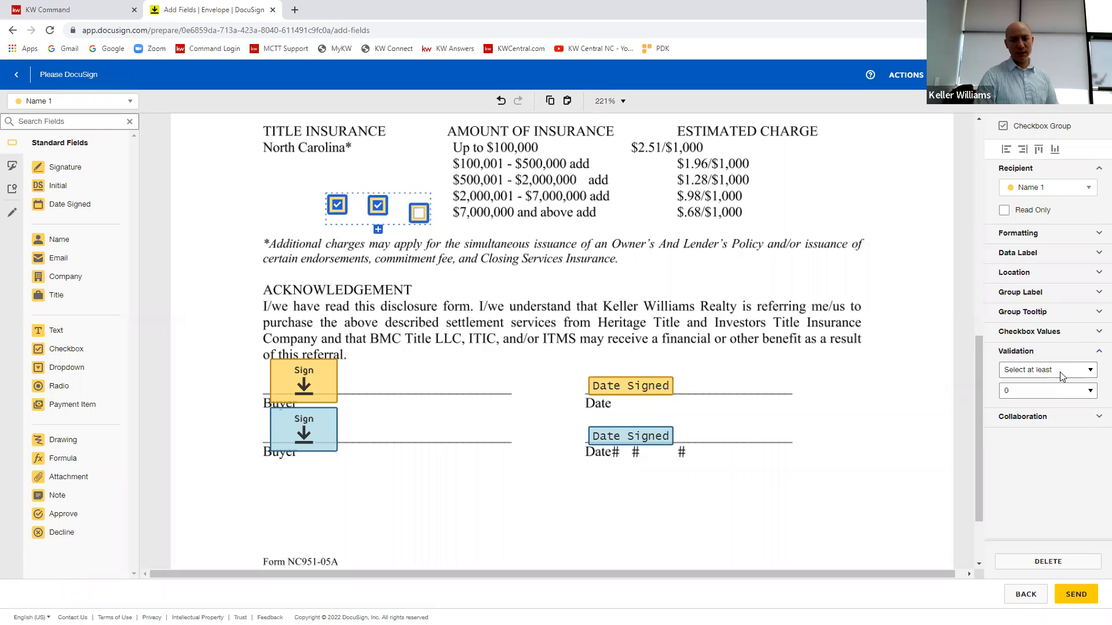
{"action": "left_click", "coordinate": [1059, 372]}
{"action": "left_click", "coordinate": [1034, 373]}
{"action": "left_click", "coordinate": [1068, 392]}
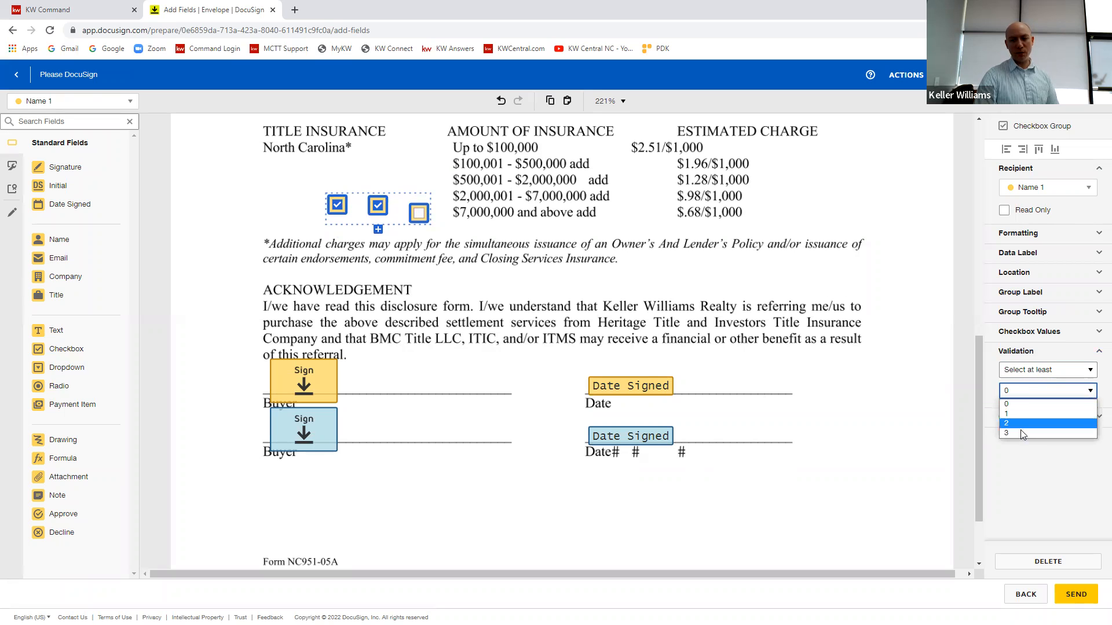
{"action": "left_click", "coordinate": [1014, 411]}
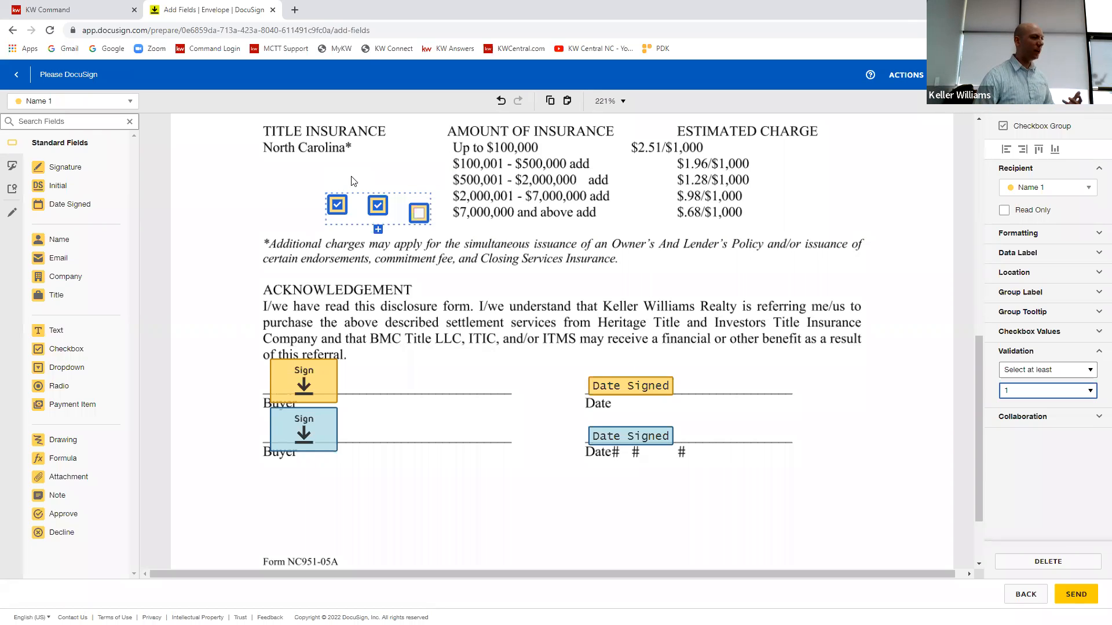
Step: Delete the entire checkbox group from the disclosure
{"action": "left_click_drag", "start_coordinate": [420, 158], "coordinate": [325, 244]}
{"action": "key", "text": "Delete"}
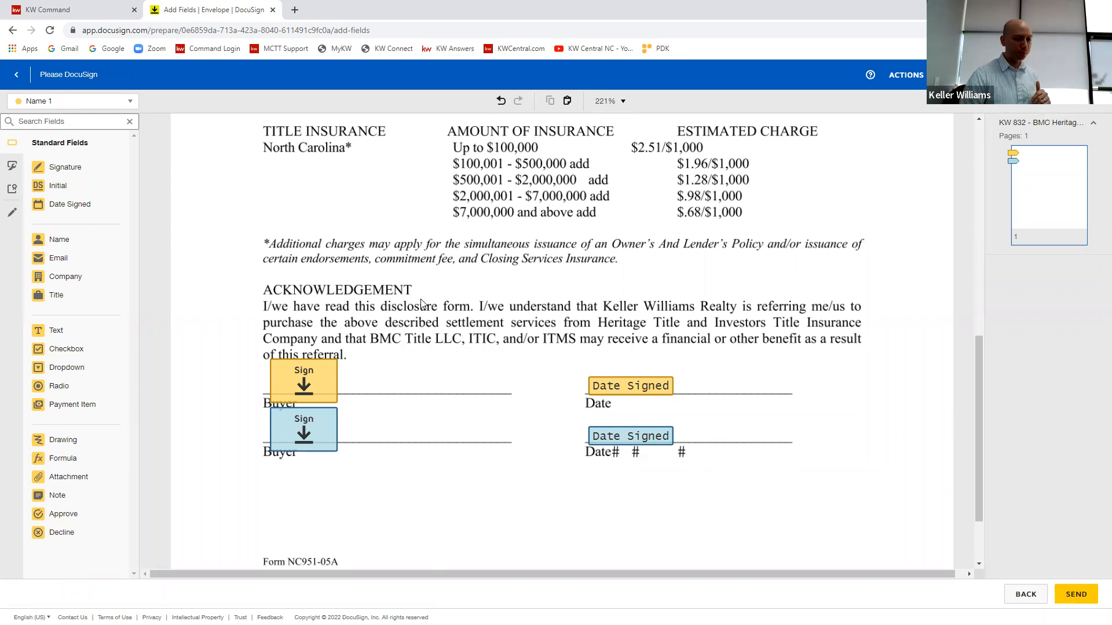
{"action": "scroll", "coordinate": [751, 320], "scroll_direction": "up", "scroll_amount": 1}
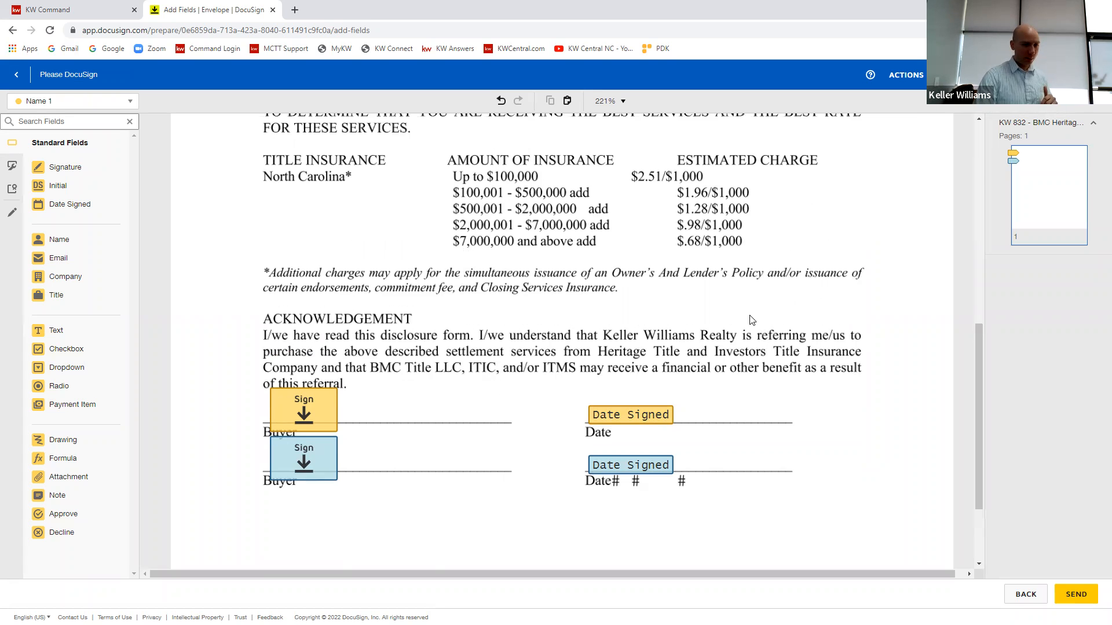
{"action": "scroll", "coordinate": [751, 320], "scroll_direction": "up", "scroll_amount": 1}
{"action": "scroll", "coordinate": [892, 129], "scroll_direction": "up", "scroll_amount": 1}
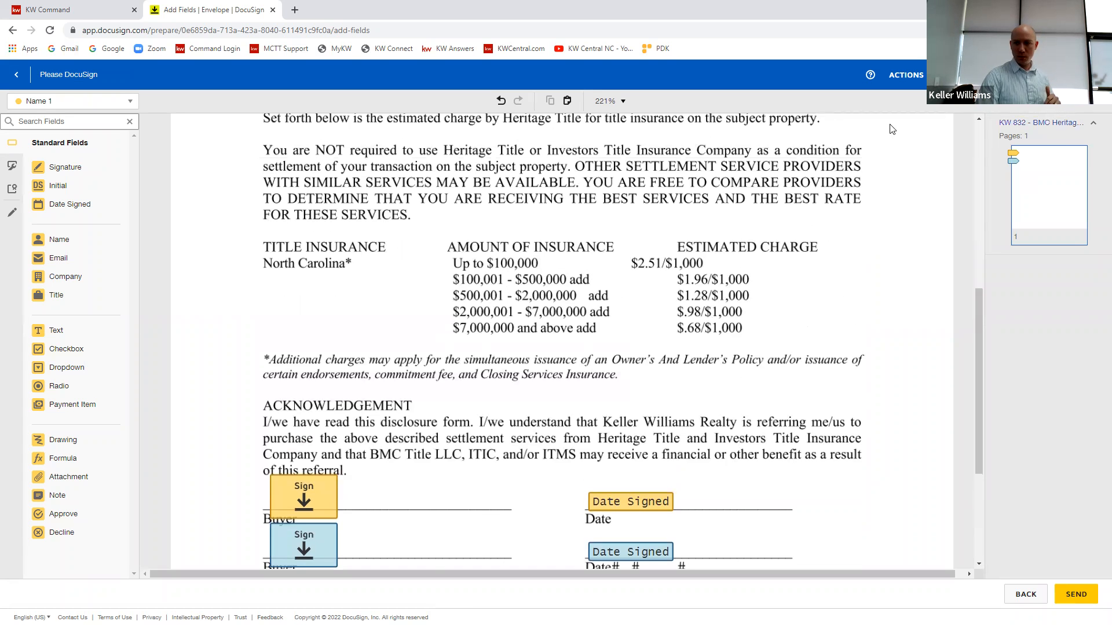
{"action": "scroll", "coordinate": [891, 129], "scroll_direction": "down", "scroll_amount": 3}
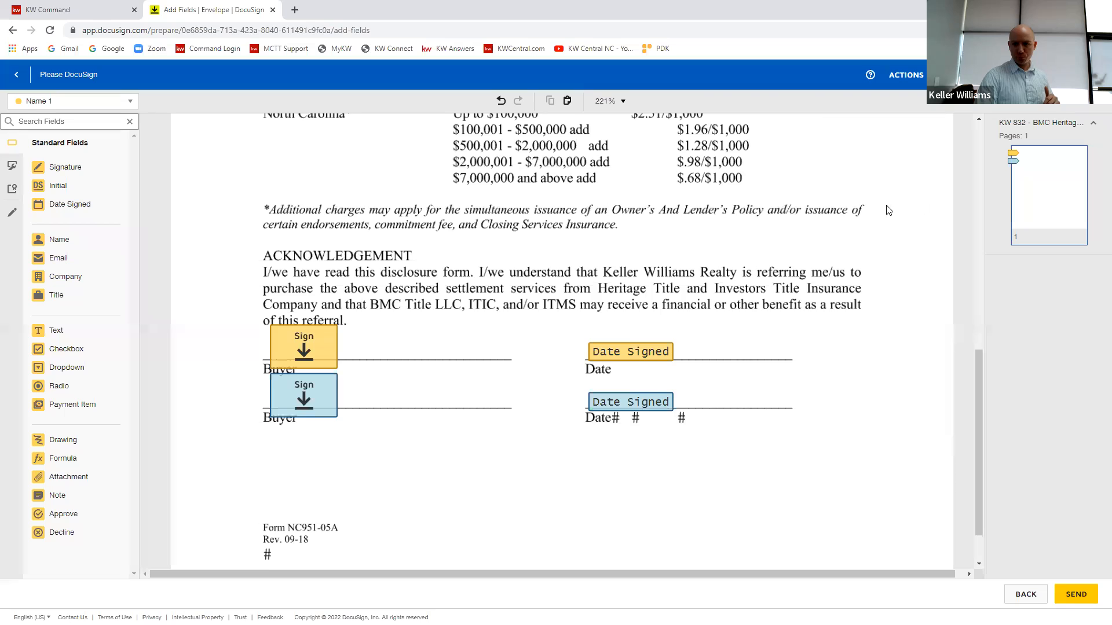
{"action": "scroll", "coordinate": [889, 210], "scroll_direction": "up", "scroll_amount": 3}
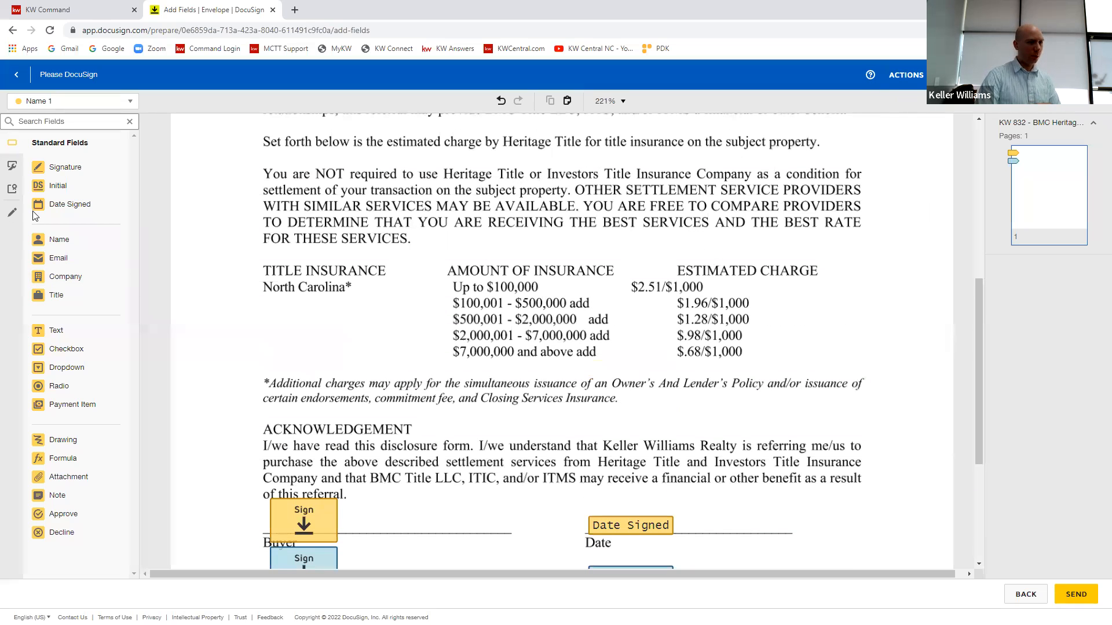
Step: Place a pre-fill text field reading "Typewriter" beside Buyer(s) on the disclosure and shrink its box to fit the text
{"action": "left_click", "coordinate": [11, 212]}
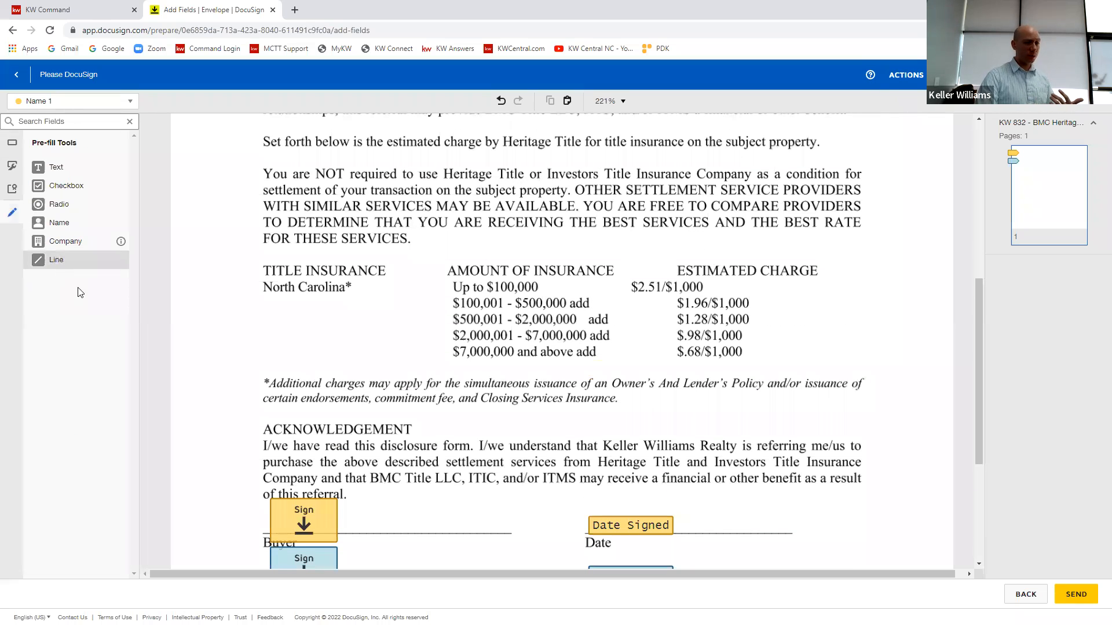
{"action": "scroll", "coordinate": [321, 212], "scroll_direction": "up", "scroll_amount": 7}
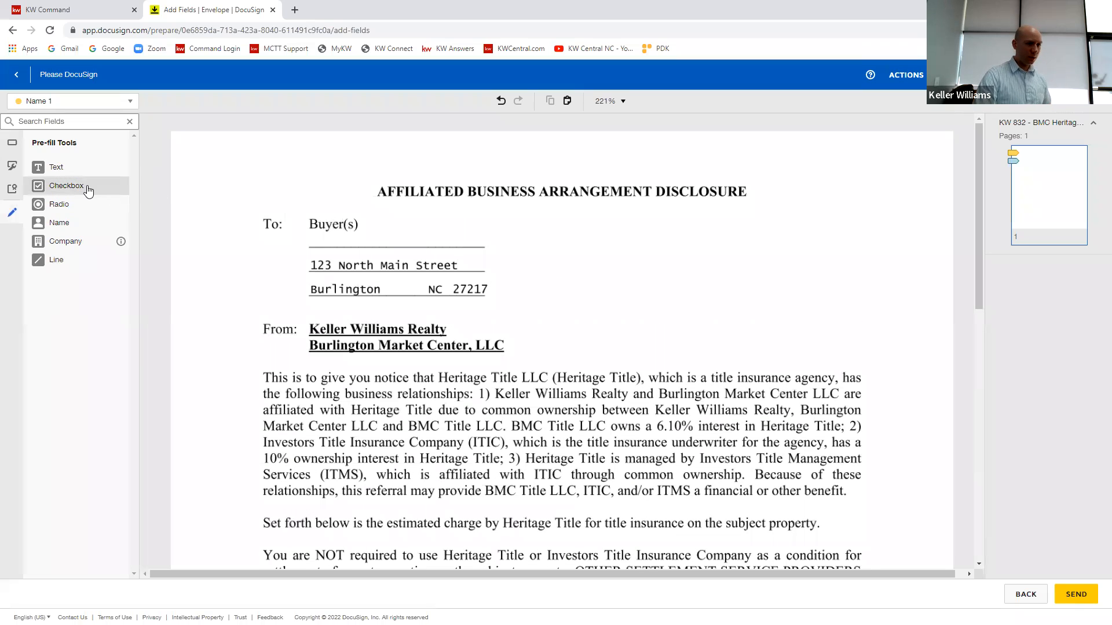
{"action": "left_click", "coordinate": [56, 167]}
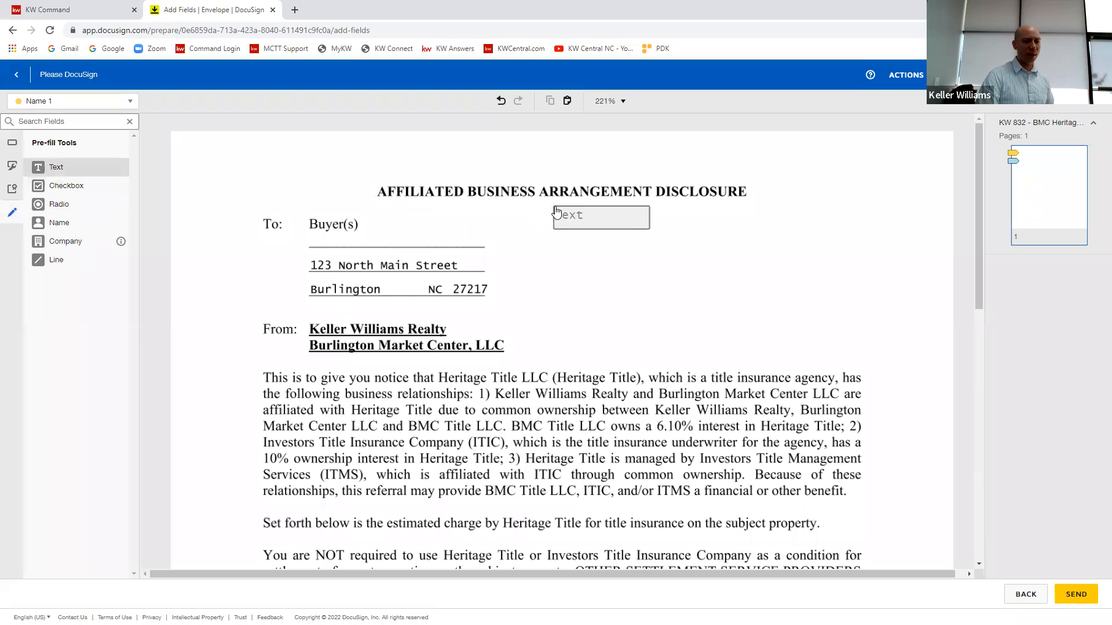
{"action": "left_click", "coordinate": [417, 223]}
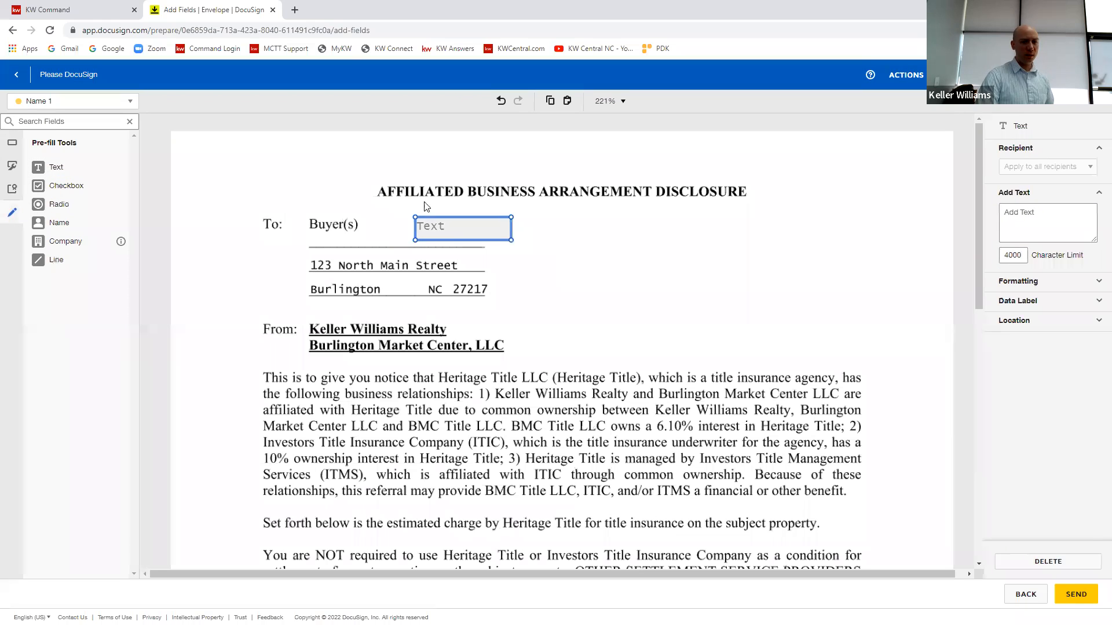
{"action": "left_click", "coordinate": [459, 225]}
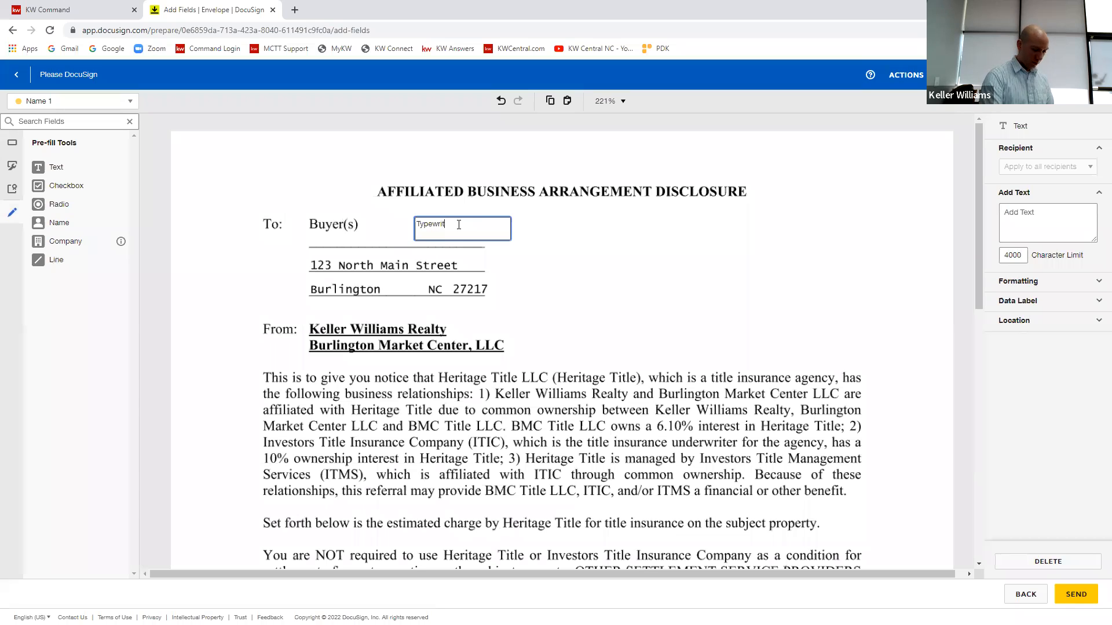
{"action": "left_click", "coordinate": [524, 293]}
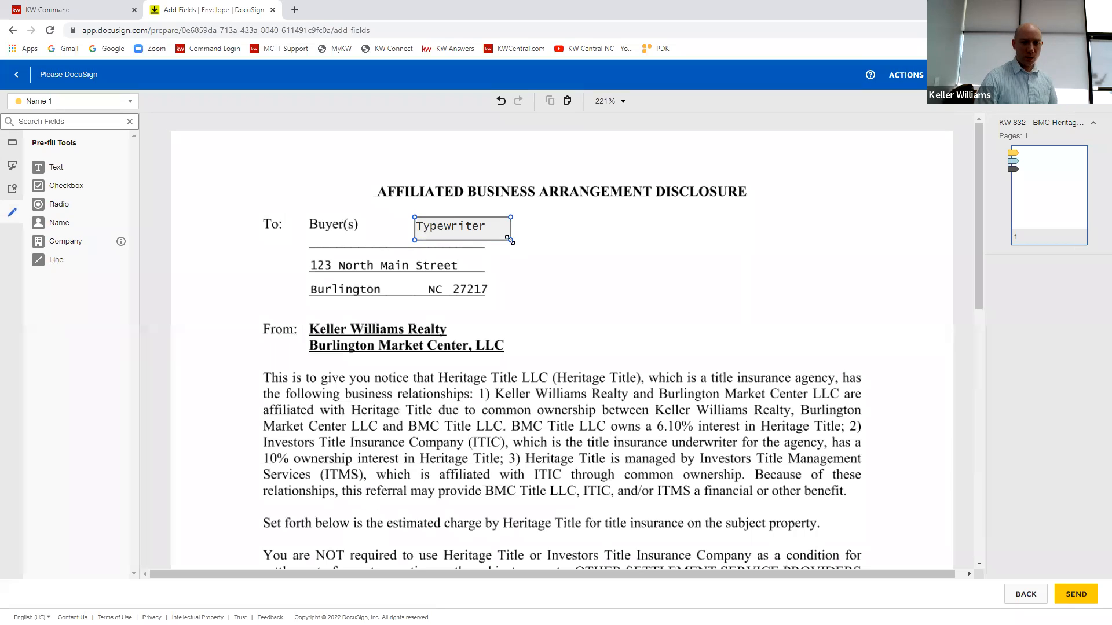
{"action": "left_click", "coordinate": [484, 237]}
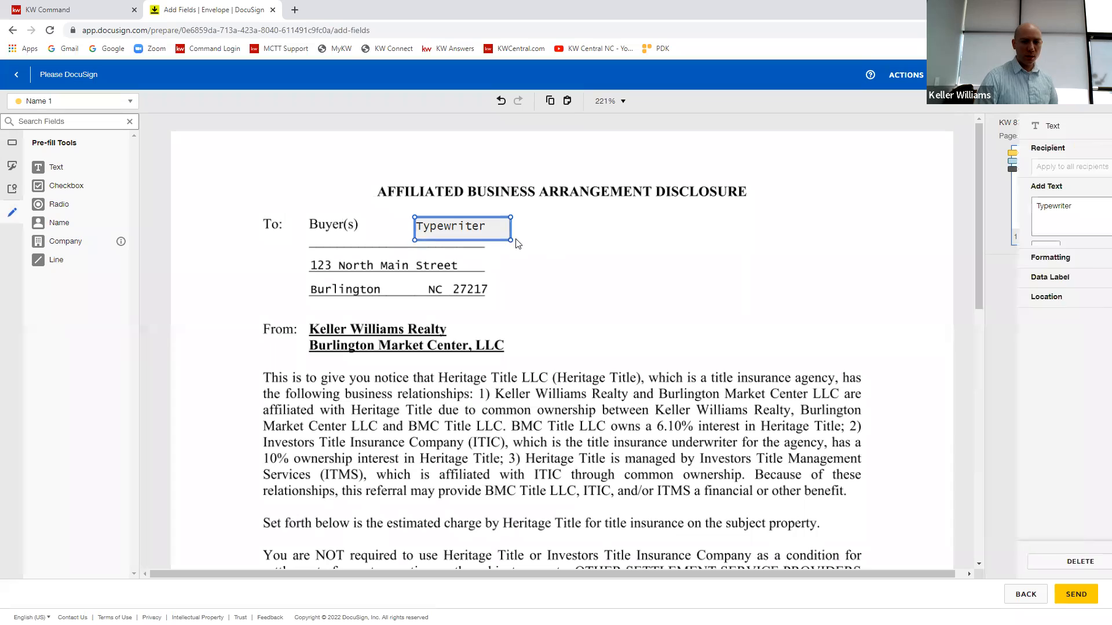
{"action": "left_click_drag", "start_coordinate": [509, 241], "coordinate": [489, 235]}
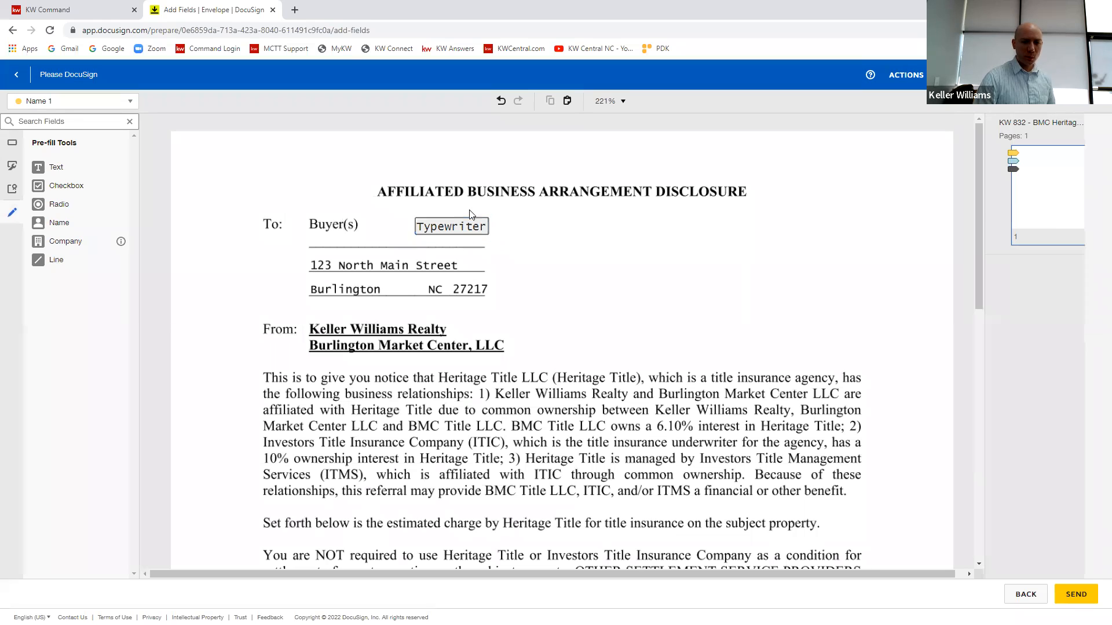
Step: Duplicate the "Typewriter" text field and place the copy over the Buyer(s) label
{"action": "key", "text": "ctrl+c"}
{"action": "key", "text": "ctrl+v"}
{"action": "left_click_drag", "start_coordinate": [484, 244], "coordinate": [349, 220]}
{"action": "left_click", "coordinate": [349, 175]}
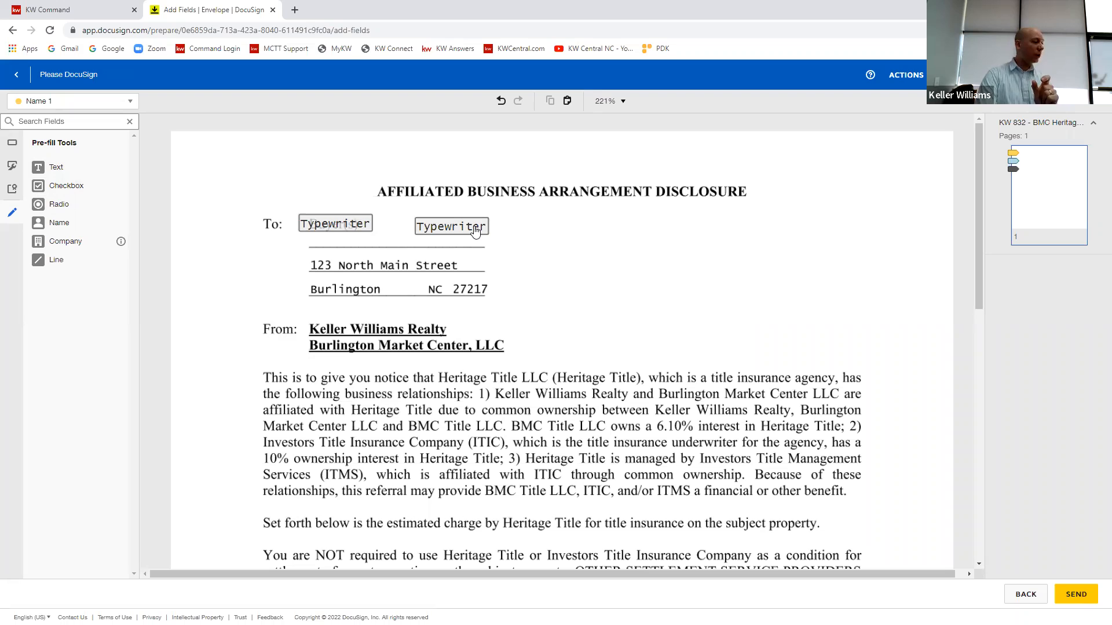
Step: Try striking through the street address with a pre-fill line and delete the line
{"action": "left_click", "coordinate": [38, 260]}
{"action": "left_click_drag", "start_coordinate": [528, 262], "coordinate": [657, 261]}
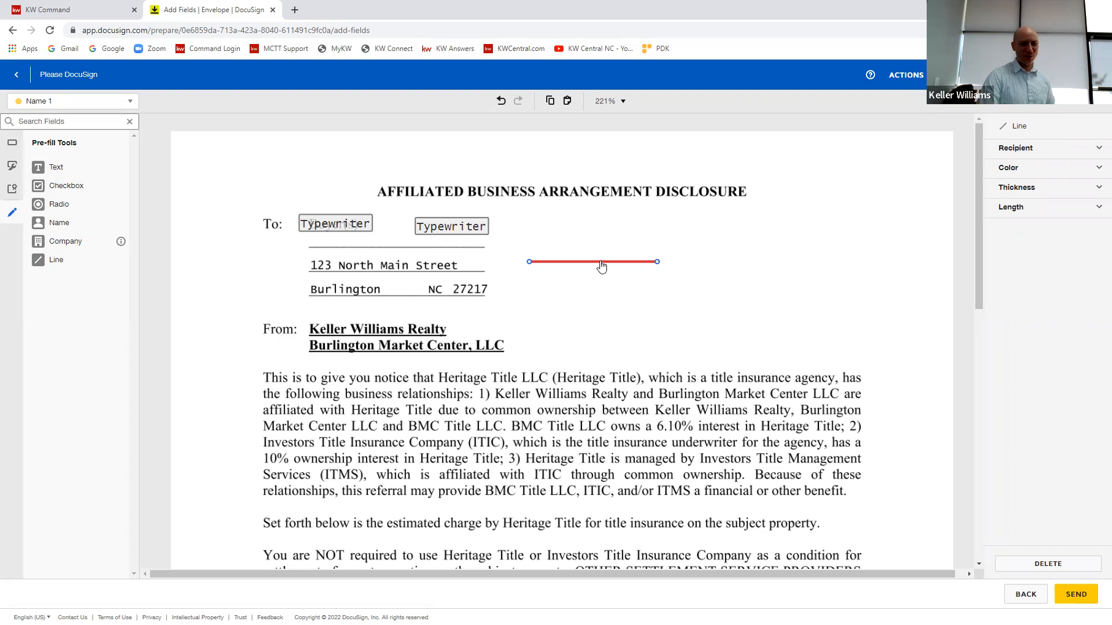
{"action": "left_click_drag", "start_coordinate": [601, 261], "coordinate": [388, 266]}
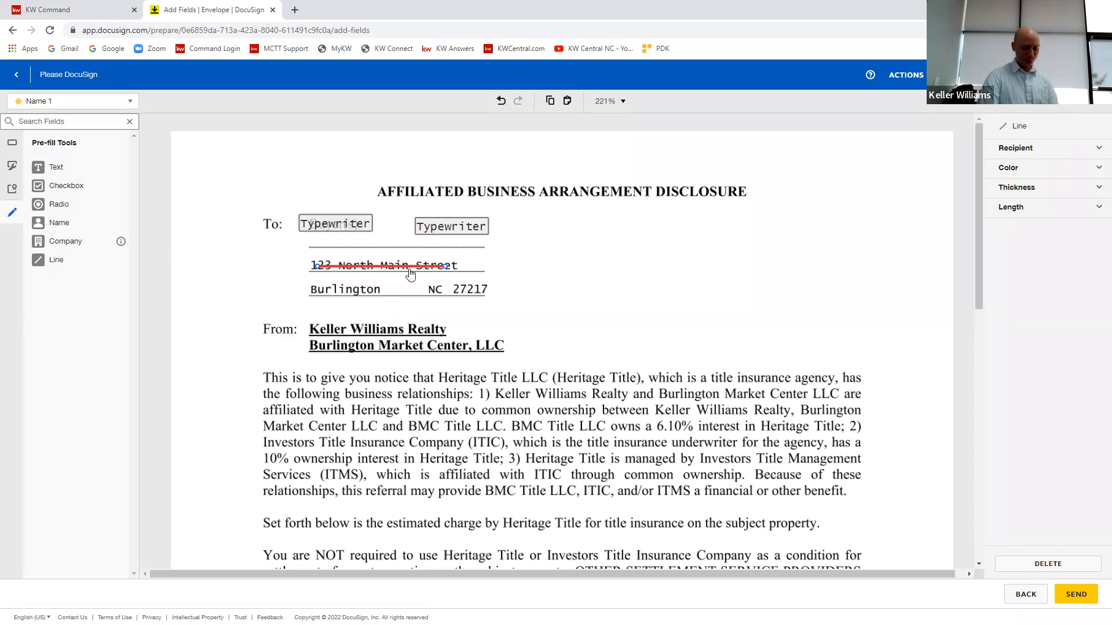
{"action": "key", "text": "Delete"}
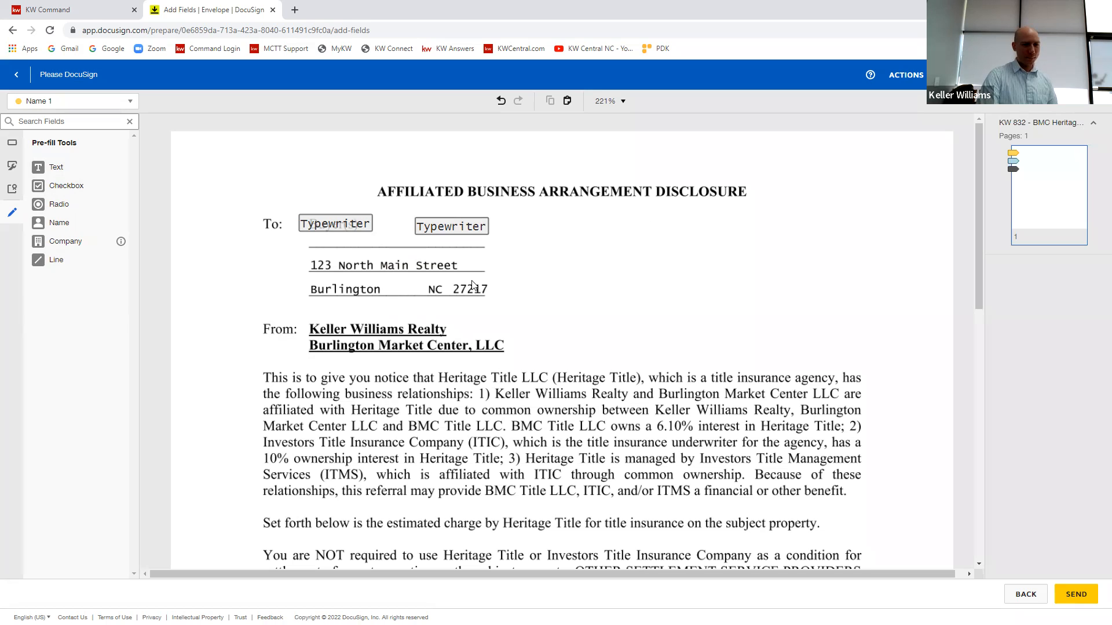
Step: Place a pre-fill line in the blank area beside the "Typewriter" fields and color it blue
{"action": "left_click", "coordinate": [470, 232]}
{"action": "left_click", "coordinate": [56, 260]}
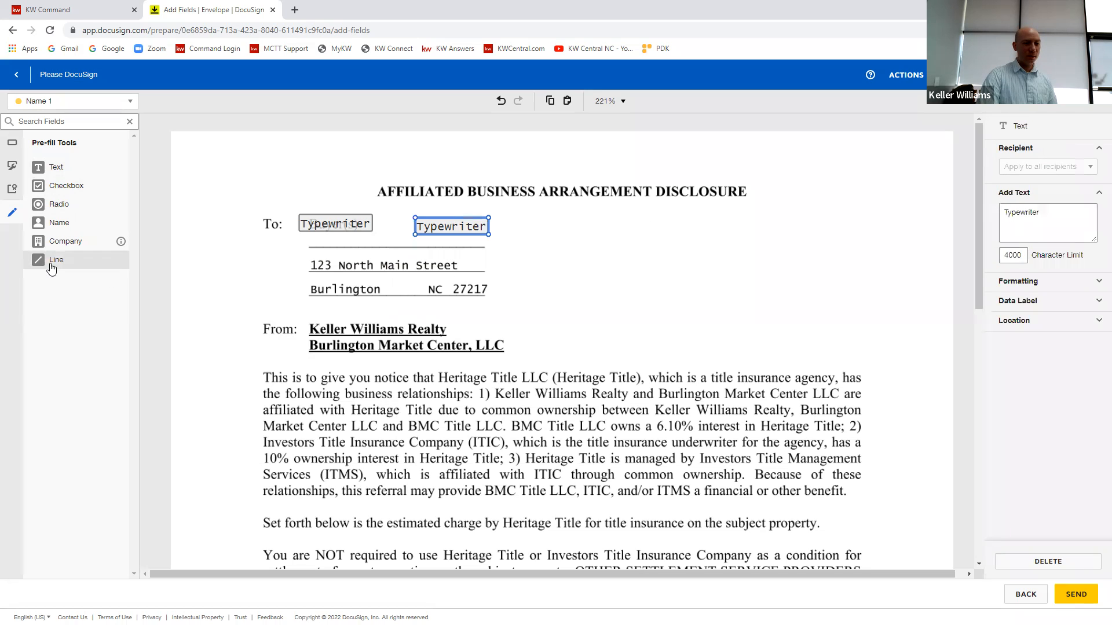
{"action": "left_click", "coordinate": [623, 237]}
{"action": "left_click", "coordinate": [1064, 168]}
{"action": "left_click", "coordinate": [1054, 191]}
{"action": "left_click", "coordinate": [1060, 273]}
{"action": "left_click", "coordinate": [844, 332]}
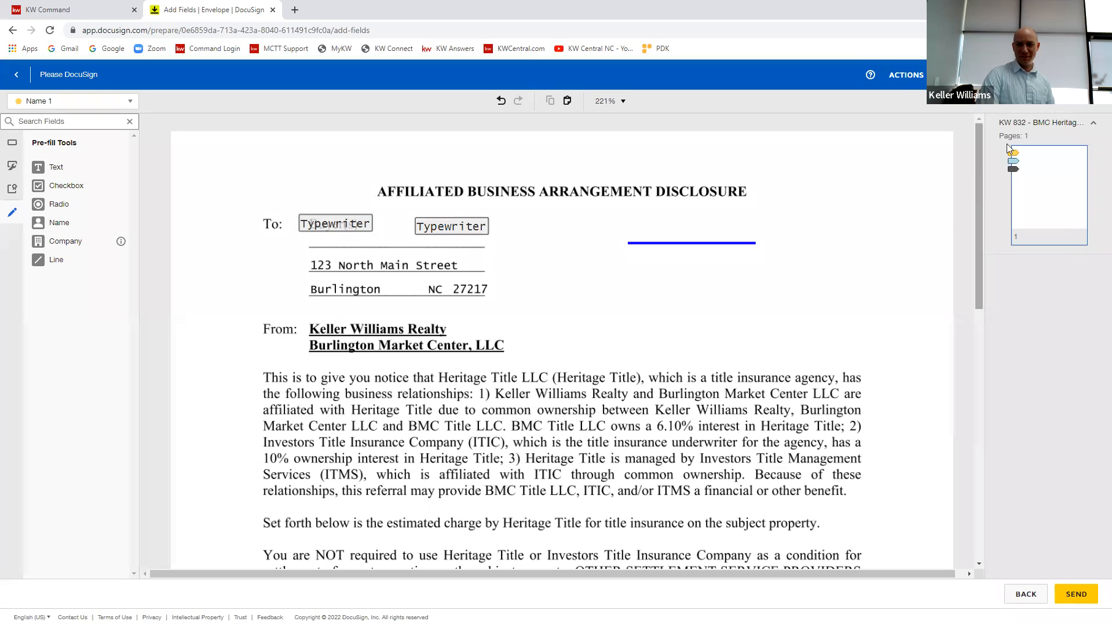
Step: Check the color choices for the blue line and delete the line from the disclosure
{"action": "left_click", "coordinate": [740, 250]}
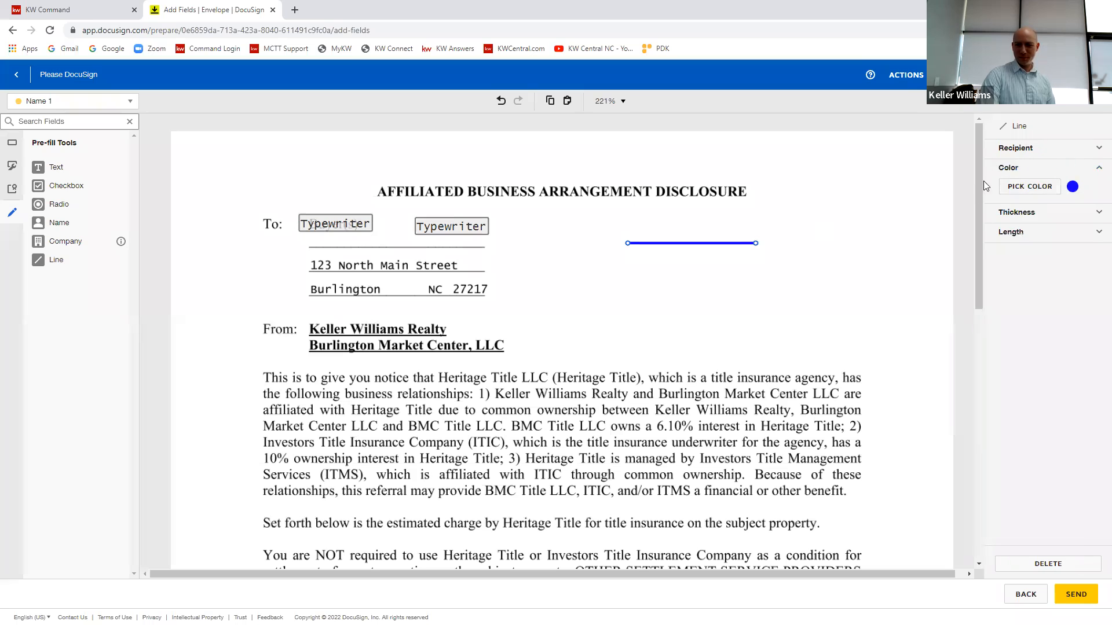
{"action": "left_click", "coordinate": [1030, 186]}
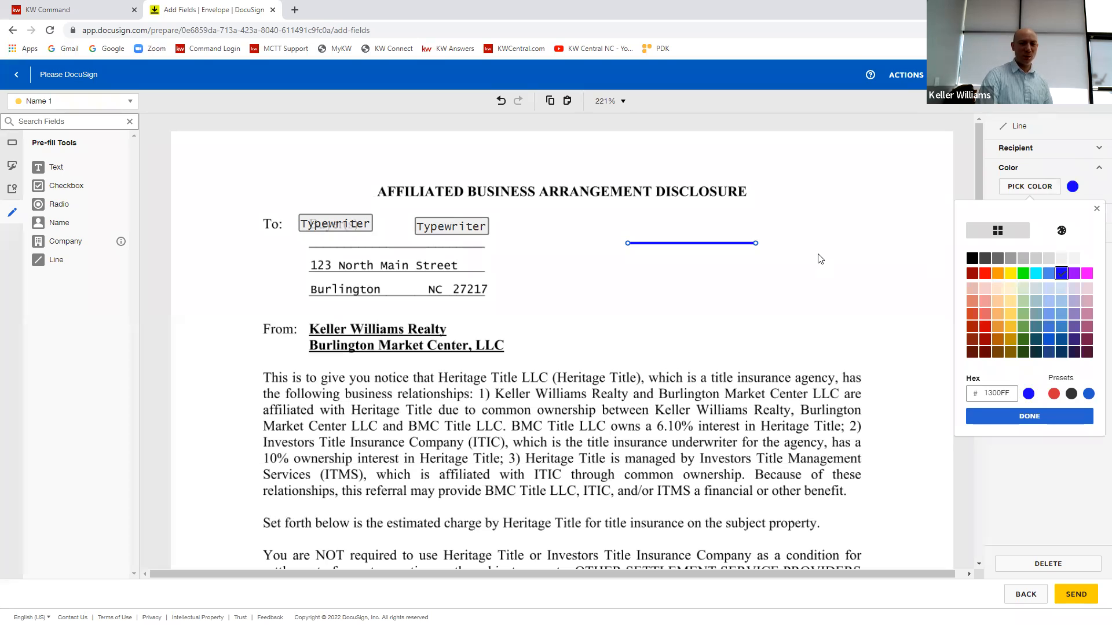
{"action": "left_click", "coordinate": [808, 206]}
{"action": "left_click", "coordinate": [732, 225]}
{"action": "left_click", "coordinate": [728, 242]}
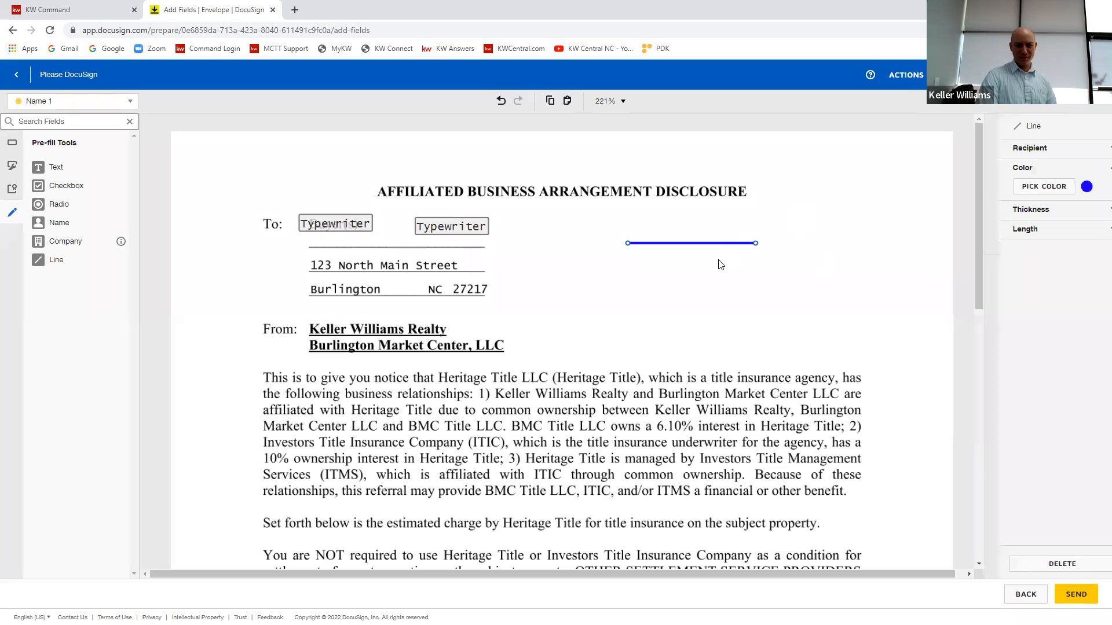
{"action": "key", "text": "Delete"}
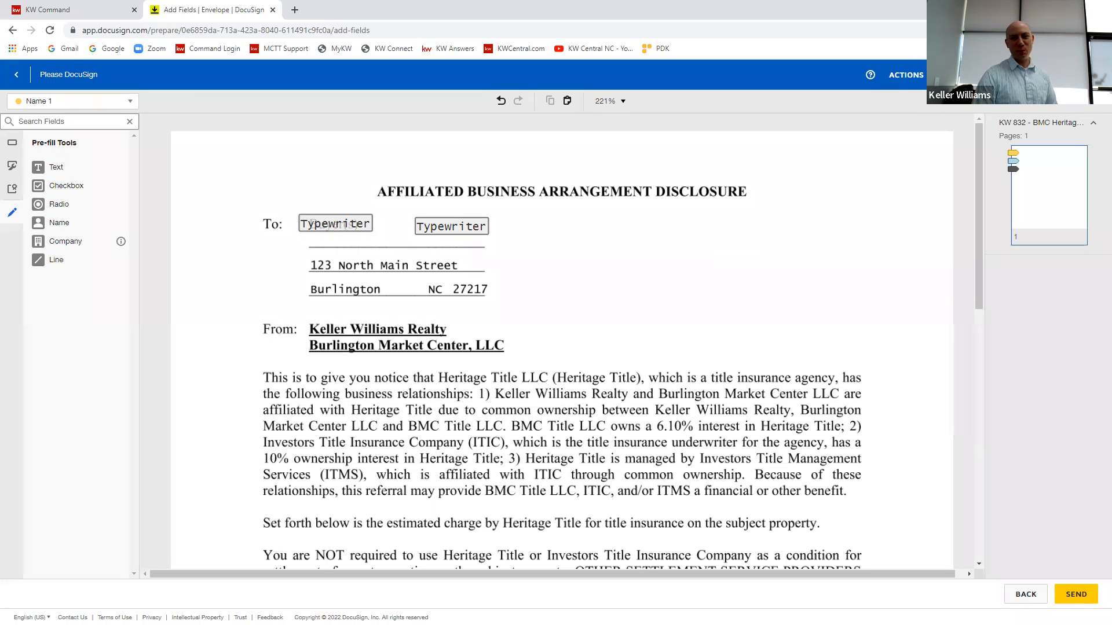
Step: Preview the envelope as the first recipient in desktop, tablet and mobile views, checking the mobile signature area before closing the preview
{"action": "left_click", "coordinate": [997, 75]}
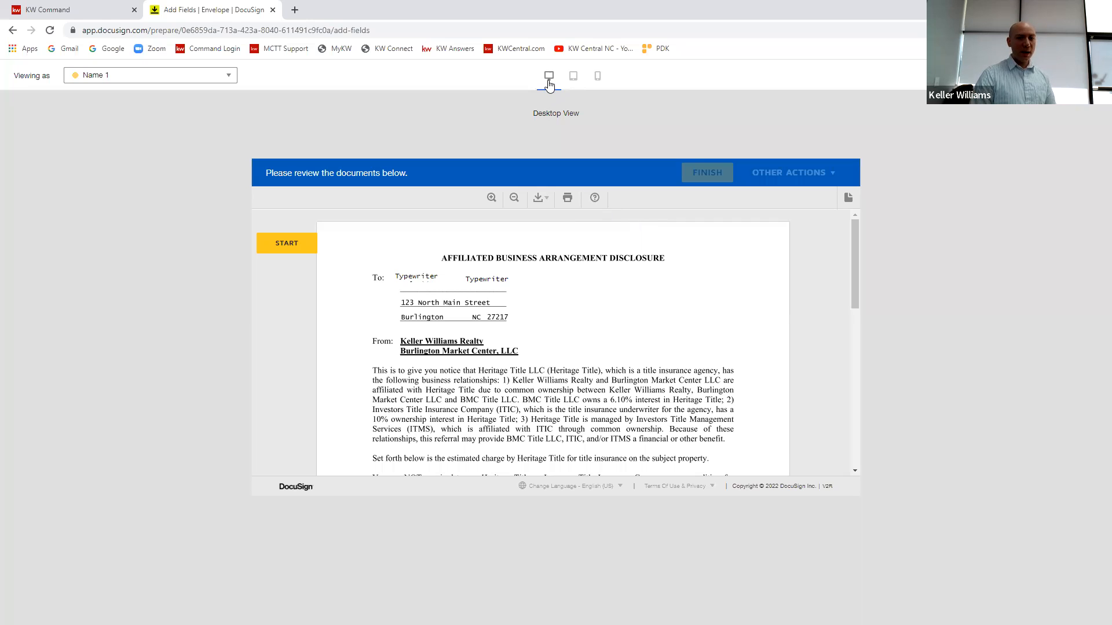
{"action": "left_click", "coordinate": [573, 83]}
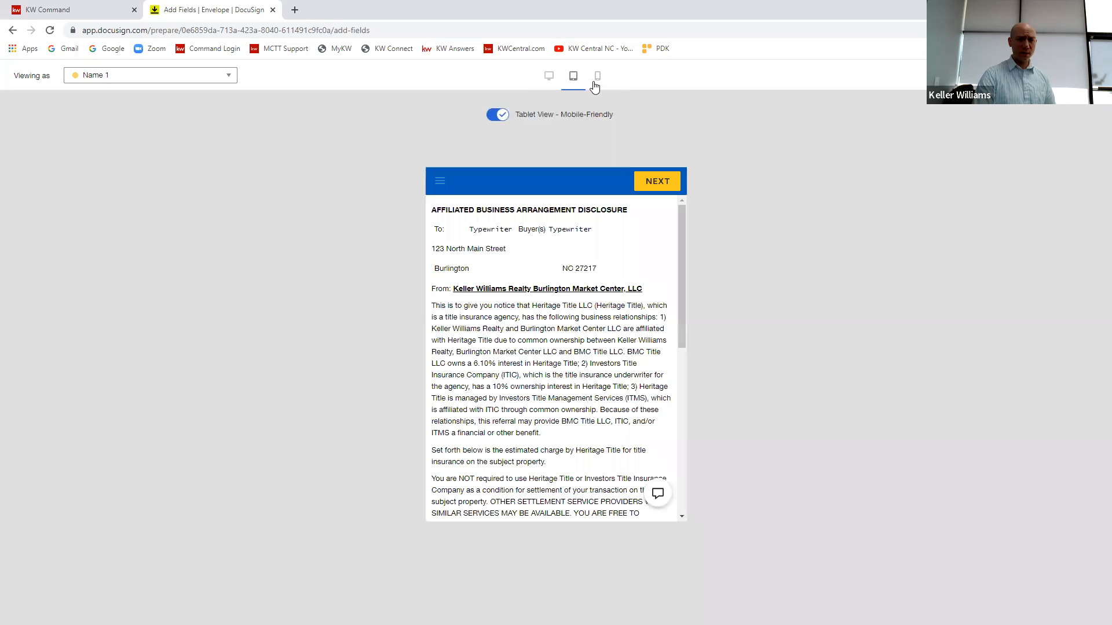
{"action": "left_click", "coordinate": [595, 84]}
{"action": "left_click_drag", "start_coordinate": [660, 292], "coordinate": [658, 428]}
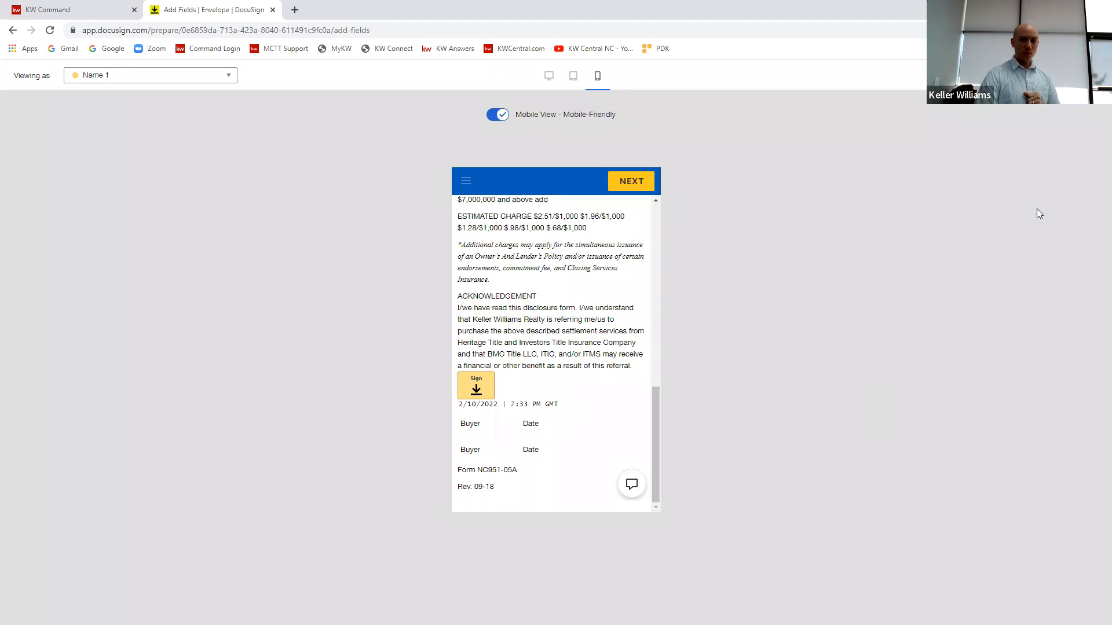
{"action": "left_click", "coordinate": [1096, 75]}
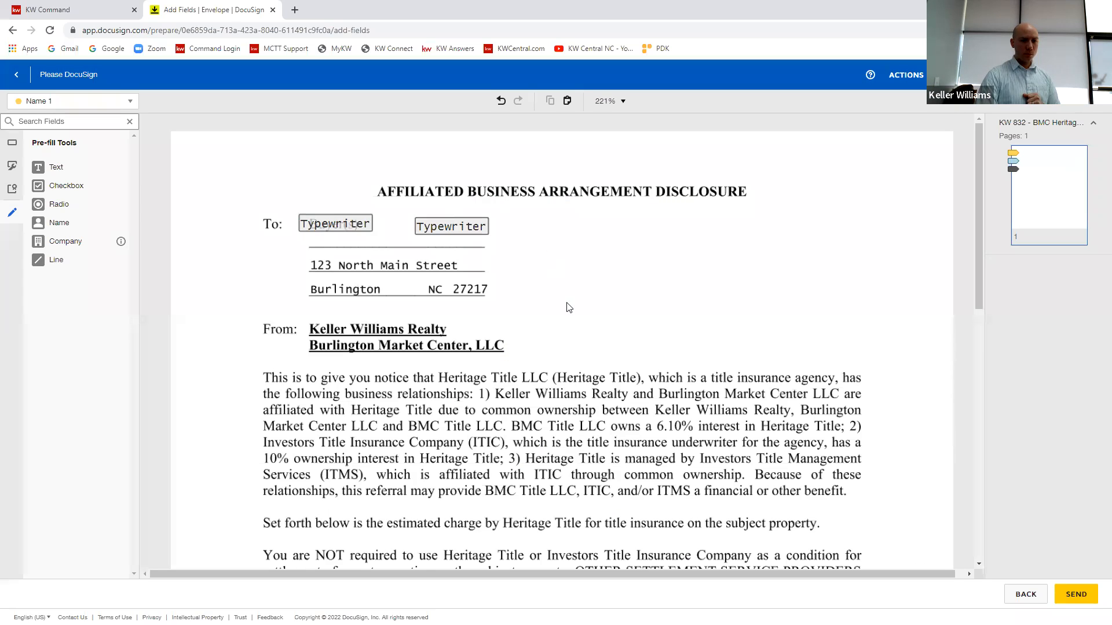
Step: Open the properties of the first buyer's signature field below the acknowledgement
{"action": "scroll", "coordinate": [589, 329], "scroll_direction": "down", "scroll_amount": 7}
{"action": "scroll", "coordinate": [572, 325], "scroll_direction": "down", "scroll_amount": 2}
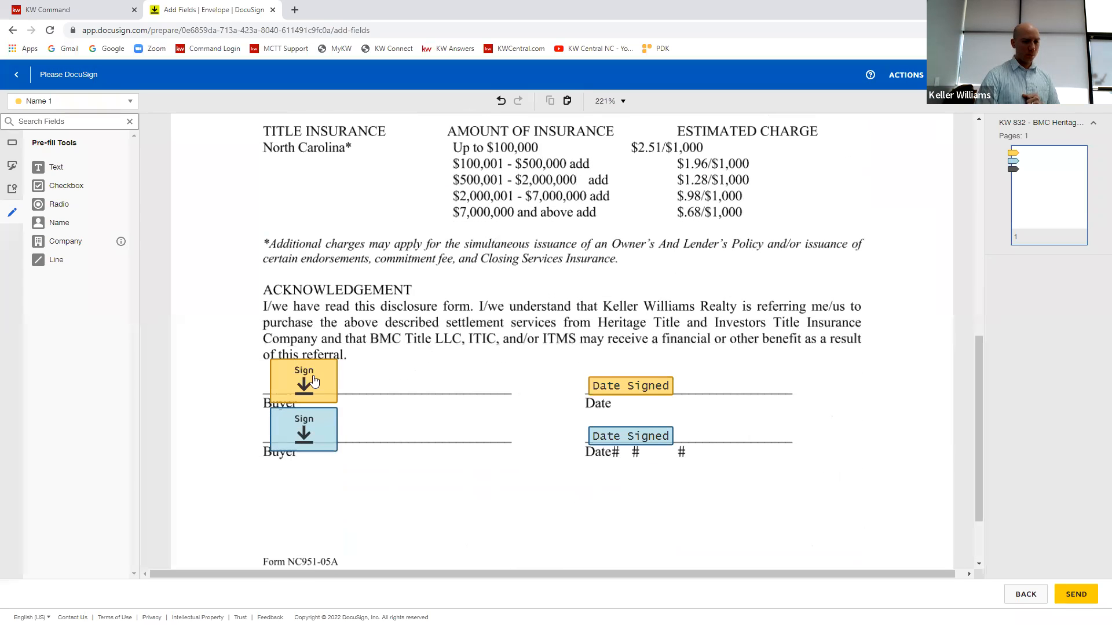
{"action": "left_click", "coordinate": [318, 377]}
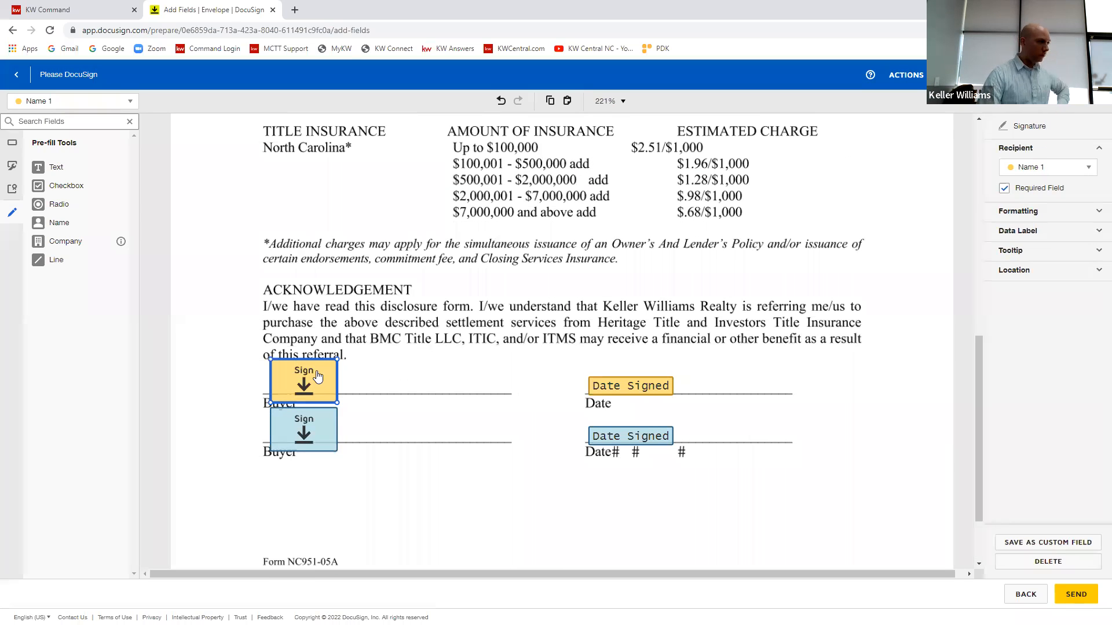
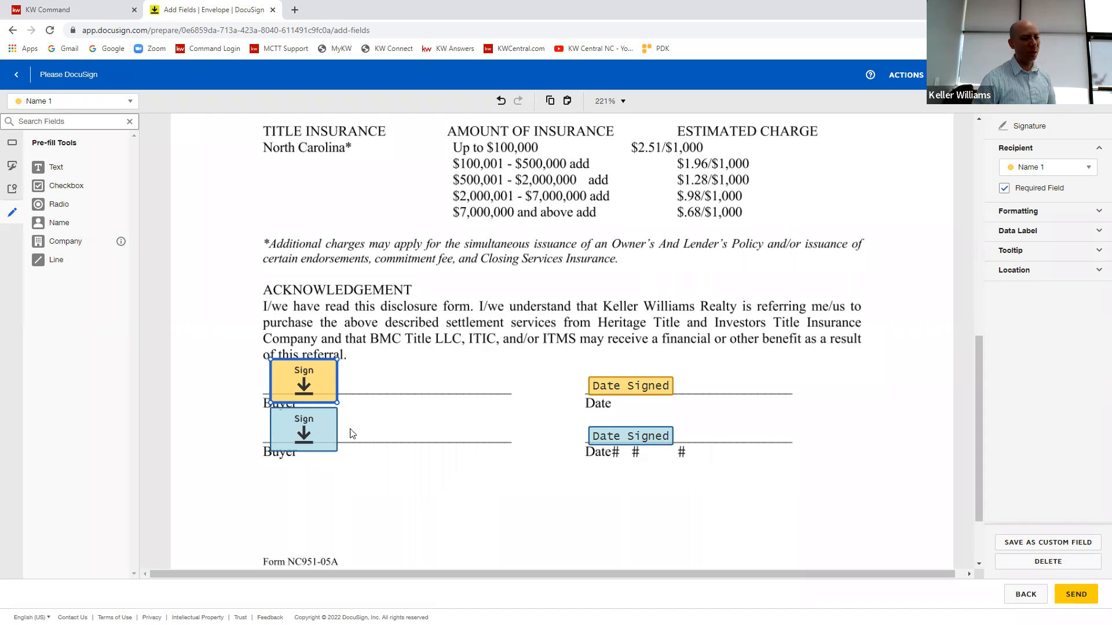
Step: Shrink the first buyer's signature field to about half its width and height and paste three copies of it
{"action": "left_click_drag", "start_coordinate": [337, 360], "coordinate": [304, 381]}
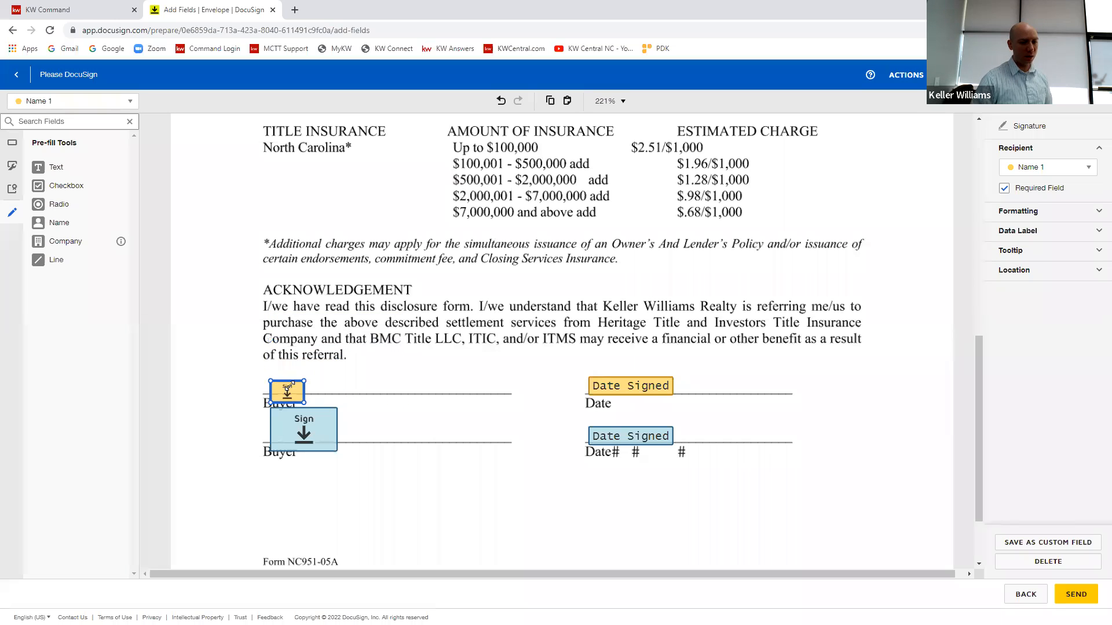
{"action": "left_click", "coordinate": [461, 366]}
{"action": "left_click", "coordinate": [286, 403]}
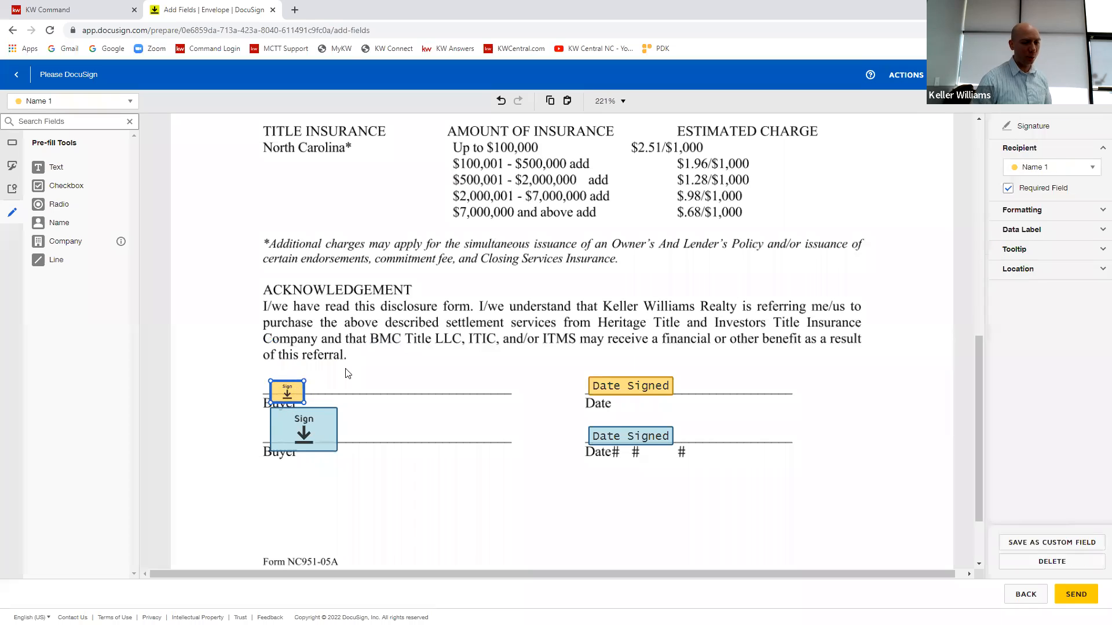
{"action": "key", "text": "ctrl+c"}
{"action": "key", "text": "ctrl+v"}
{"action": "key", "text": "ctrl+v"}
{"action": "key", "text": "ctrl+v"}
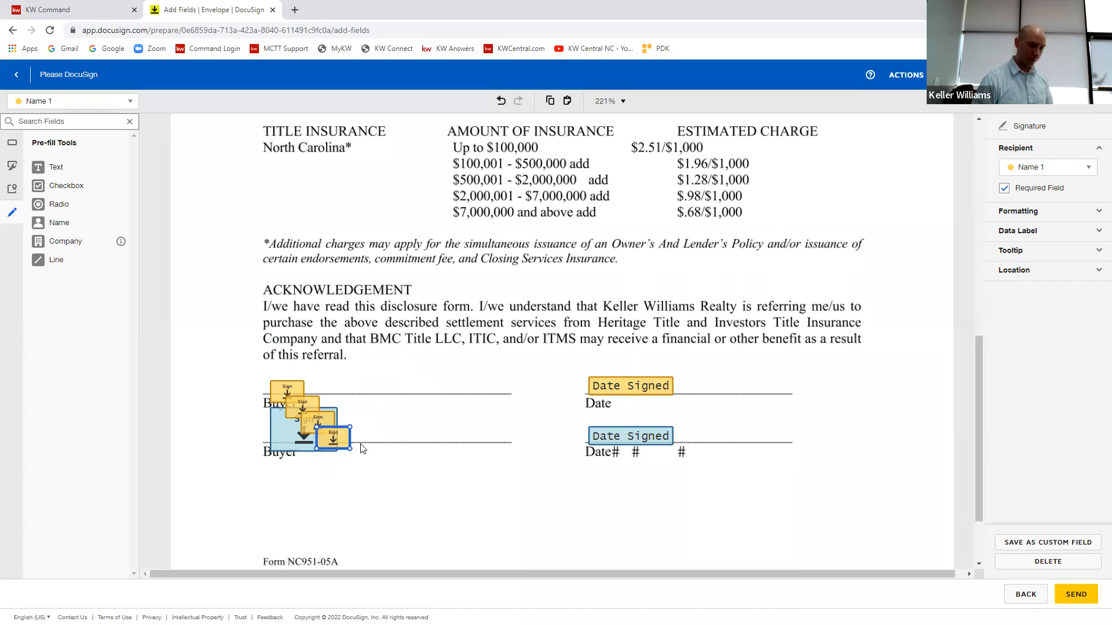
Step: Undo the pasted signature copies and the resizing of the first buyer's signature field
{"action": "key", "text": "ctrl+z"}
{"action": "key", "text": "ctrl+z"}
{"action": "key", "text": "ctrl+z"}
{"action": "key", "text": "ctrl+z"}
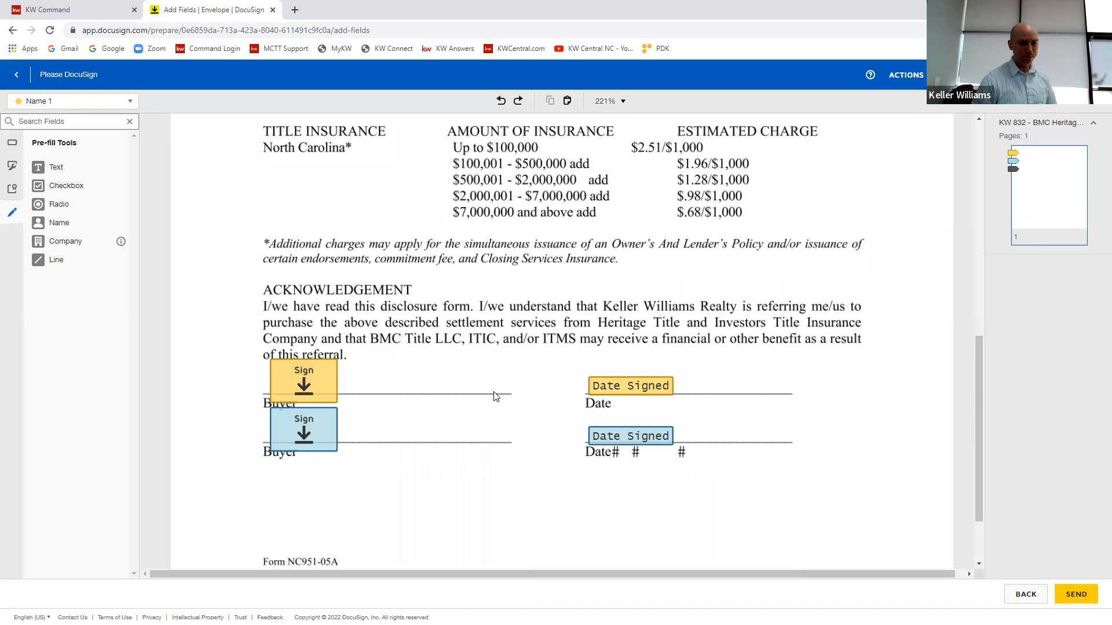
Step: Preview the envelope as the second recipient in desktop view, check the buyer signature and date area, and close the preview
{"action": "scroll", "coordinate": [504, 390], "scroll_direction": "up", "scroll_amount": 10}
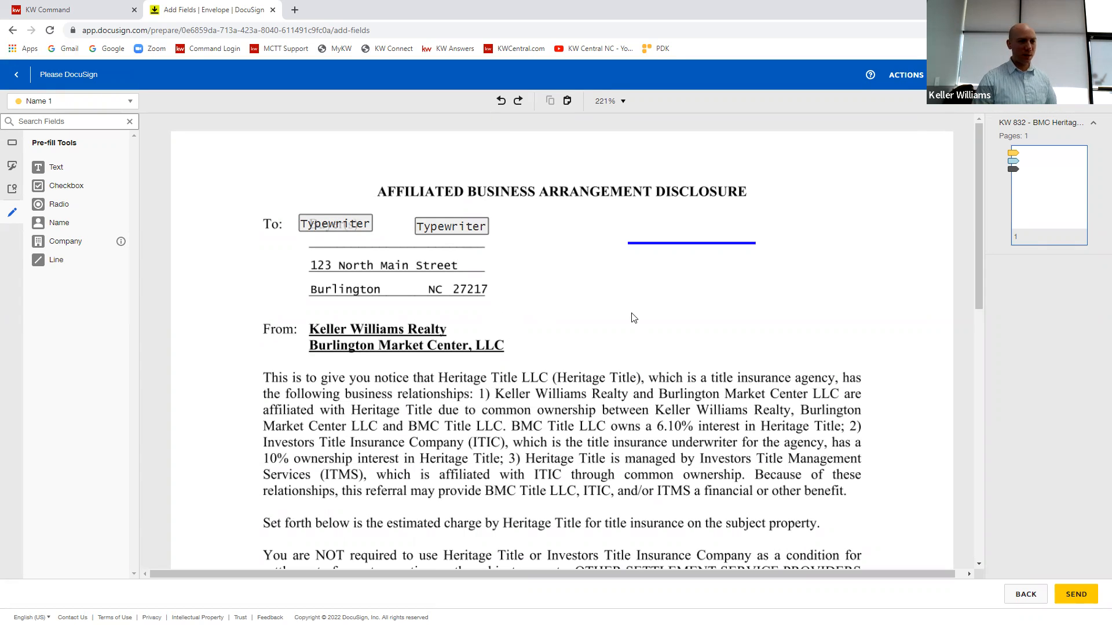
{"action": "left_click", "coordinate": [130, 101]}
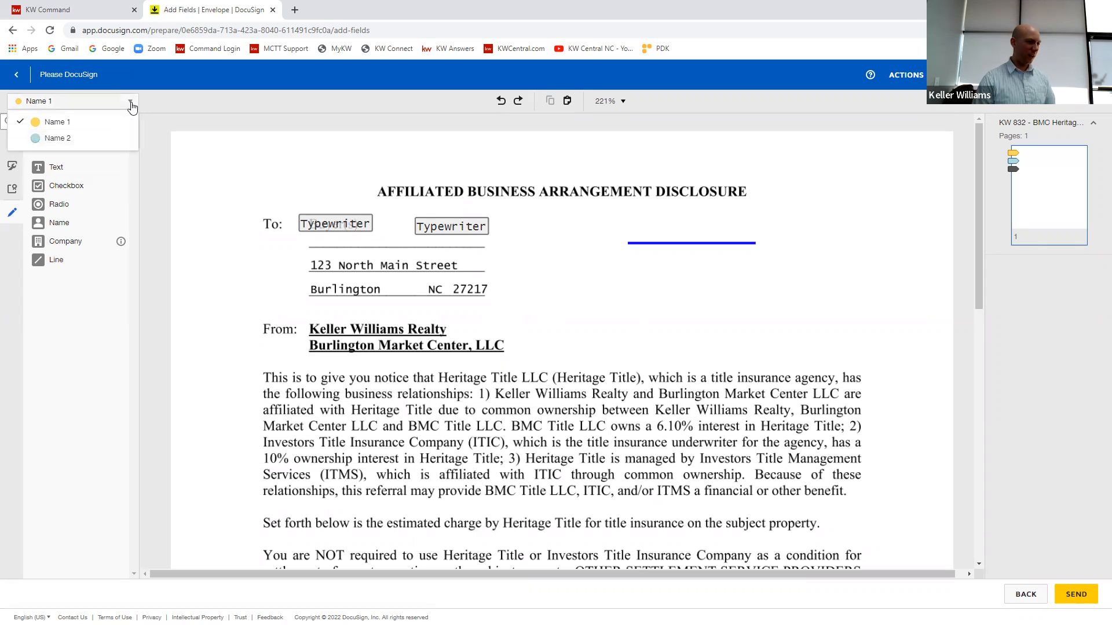
{"action": "left_click", "coordinate": [130, 103]}
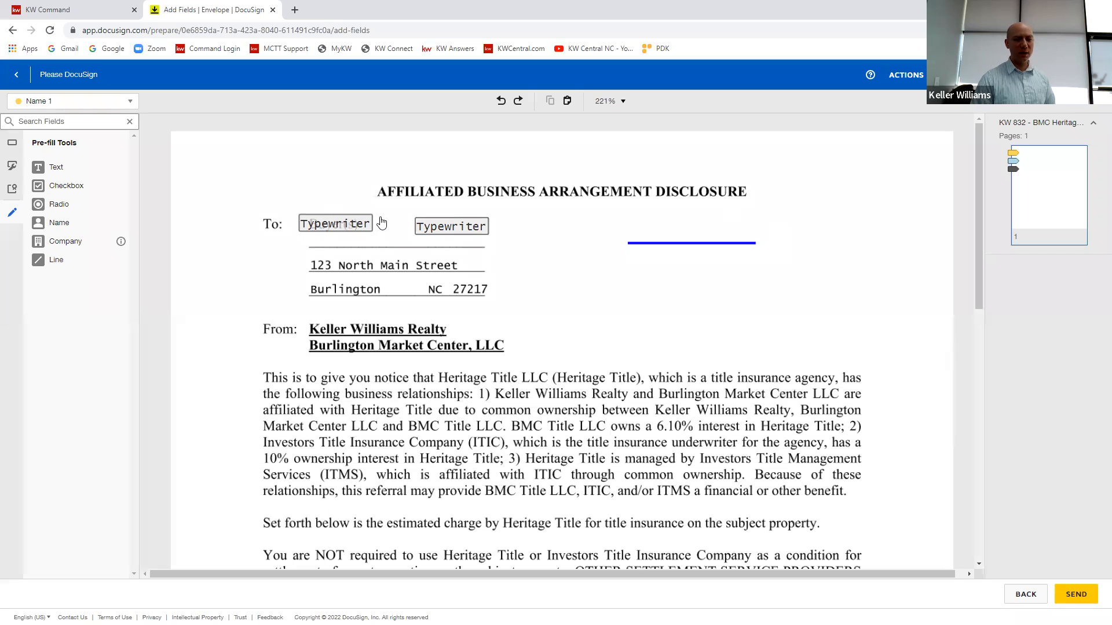
{"action": "left_click", "coordinate": [993, 75]}
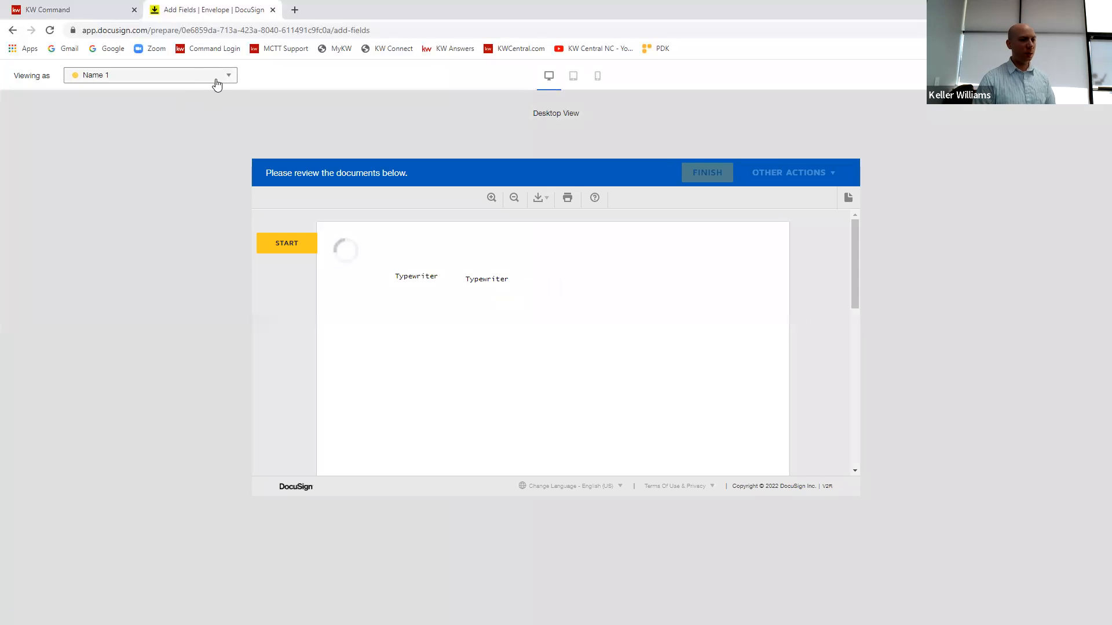
{"action": "left_click", "coordinate": [222, 80]}
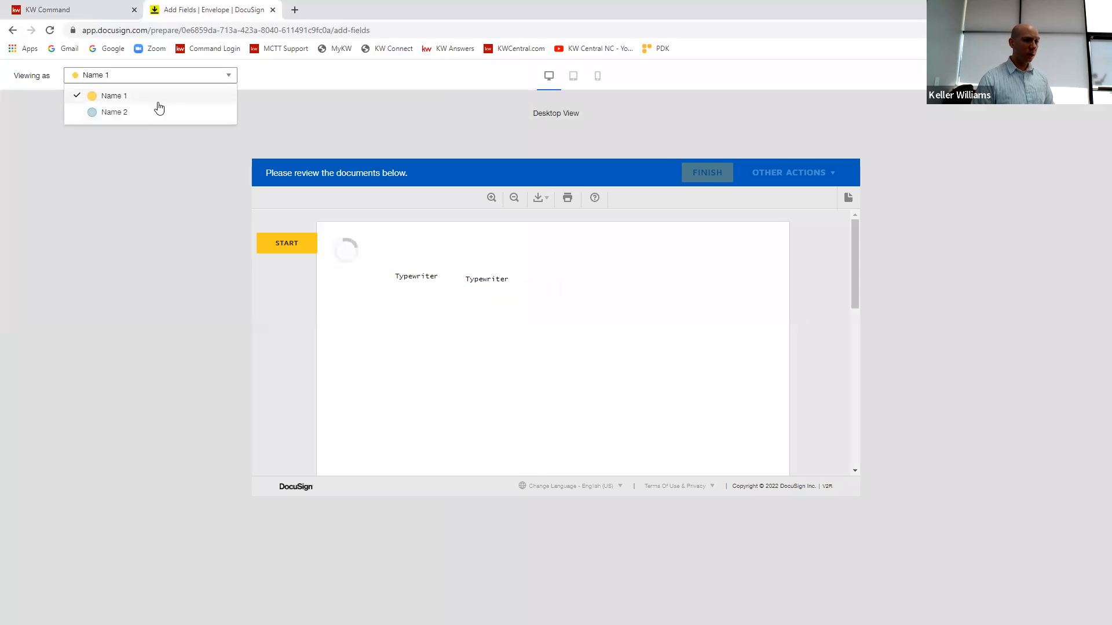
{"action": "left_click", "coordinate": [108, 111]}
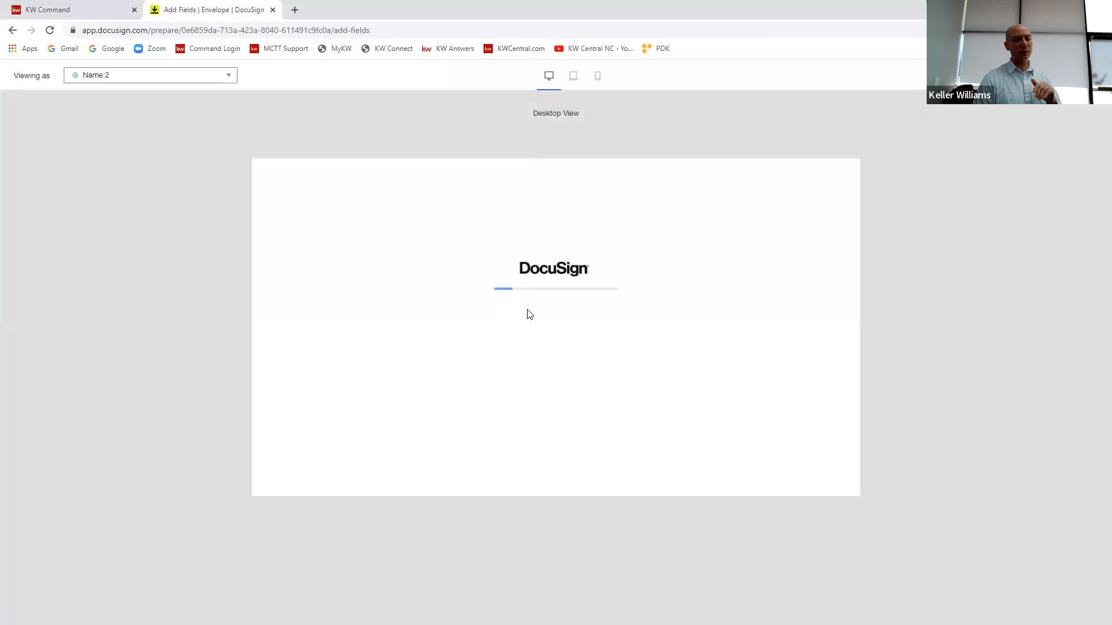
{"action": "scroll", "coordinate": [624, 353], "scroll_direction": "down", "scroll_amount": 9}
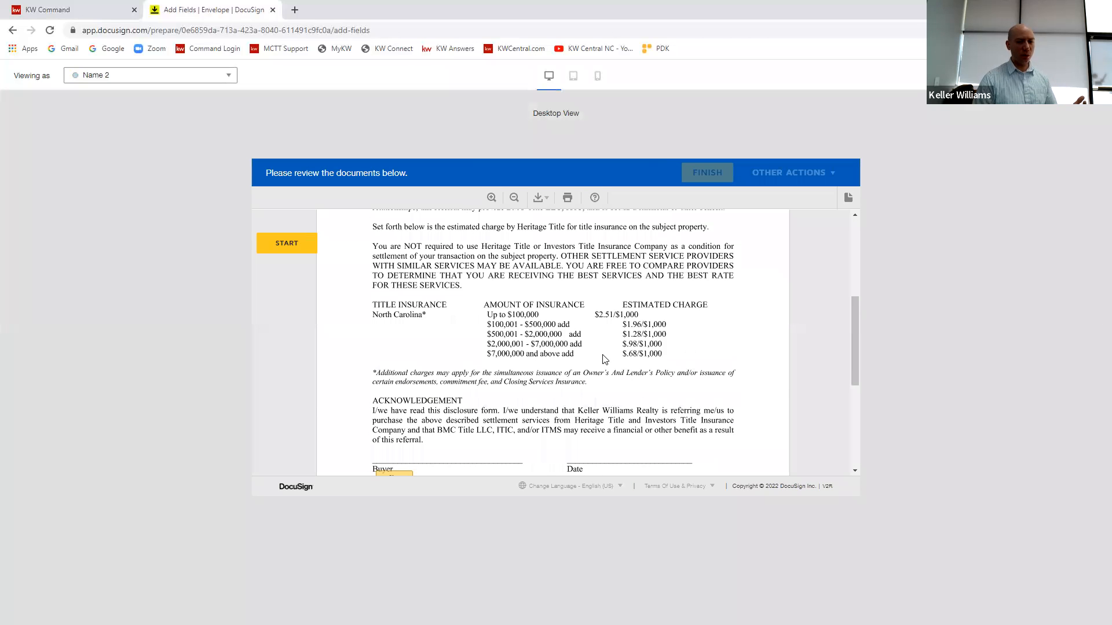
{"action": "scroll", "coordinate": [513, 324], "scroll_direction": "up", "scroll_amount": 2}
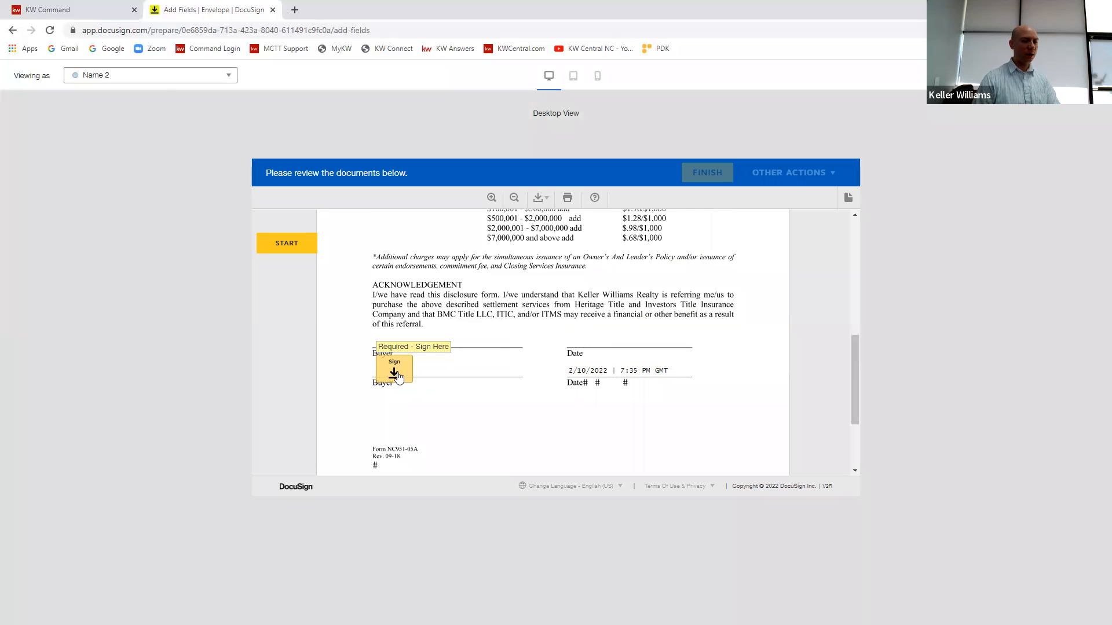
{"action": "left_click", "coordinate": [159, 76]}
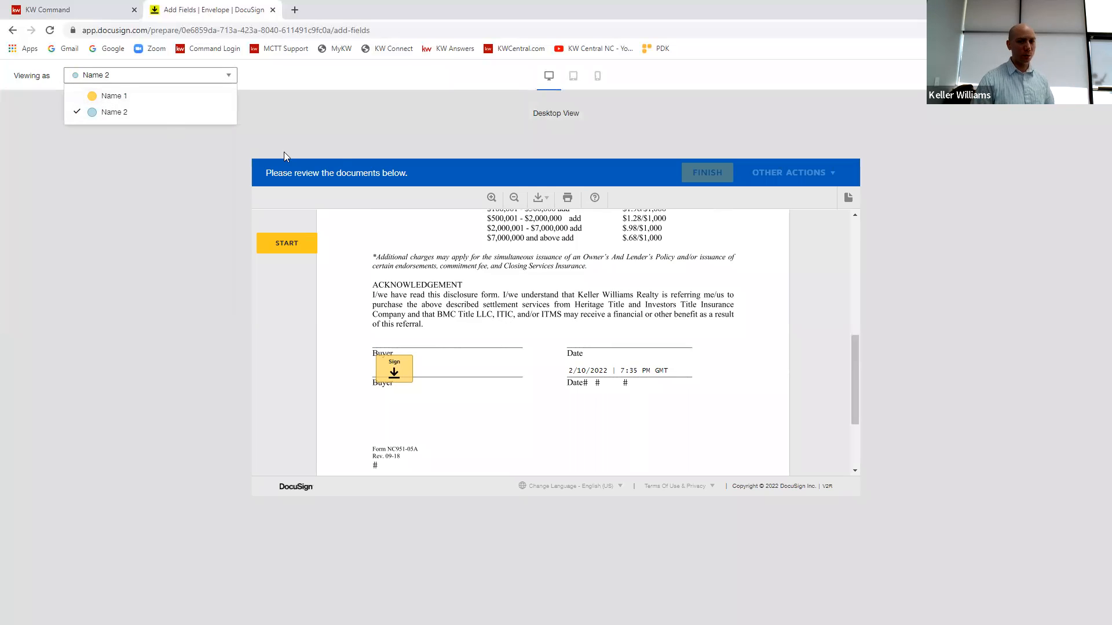
{"action": "left_click", "coordinate": [963, 253]}
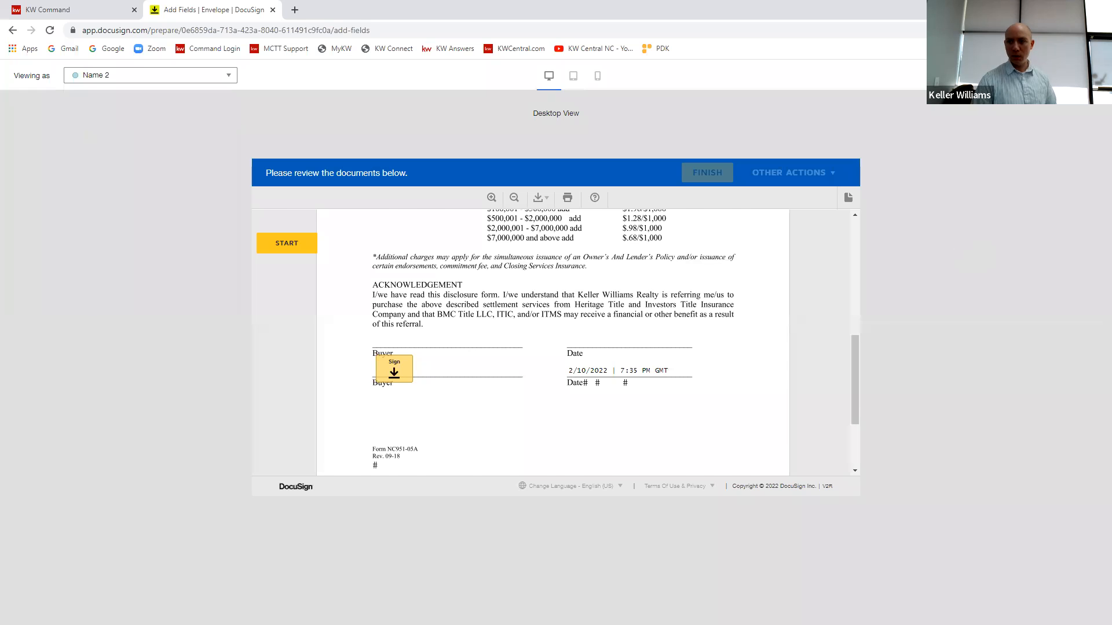
{"action": "left_click", "coordinate": [1094, 75]}
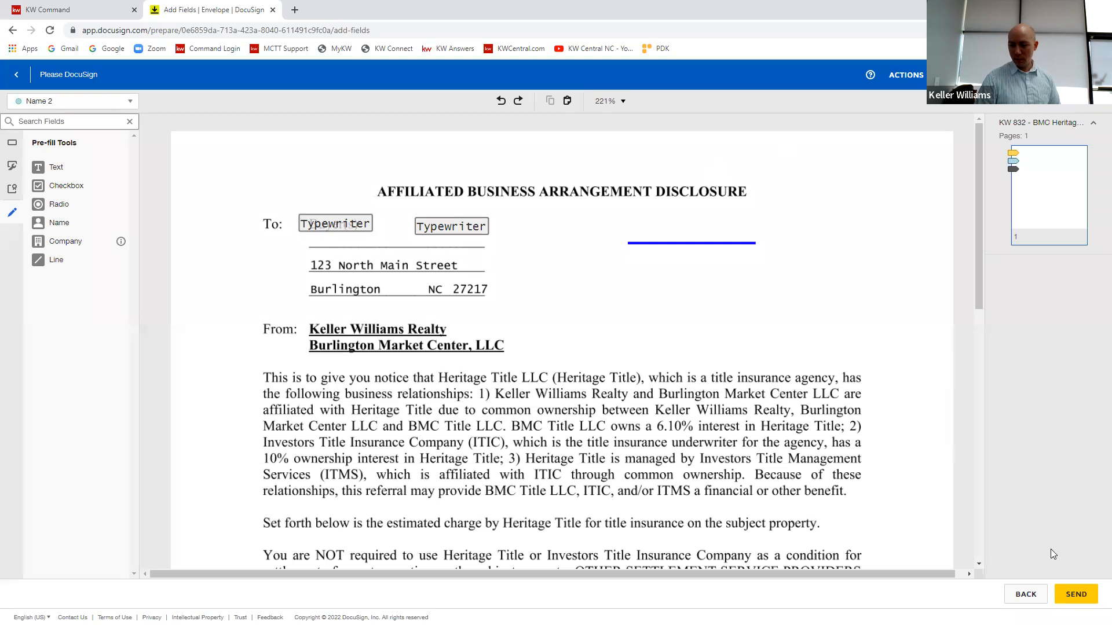
Step: Leave the envelope draft for the room's envelope list and switch to Command to open the opportunity's documents
{"action": "left_click", "coordinate": [1035, 598]}
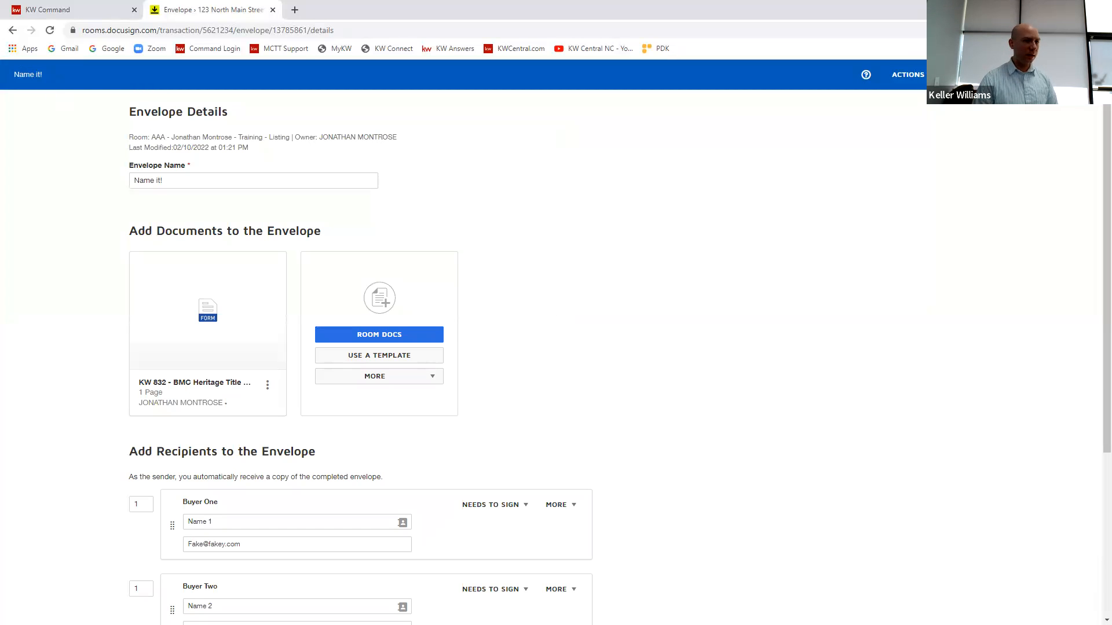
{"action": "left_click", "coordinate": [986, 75]}
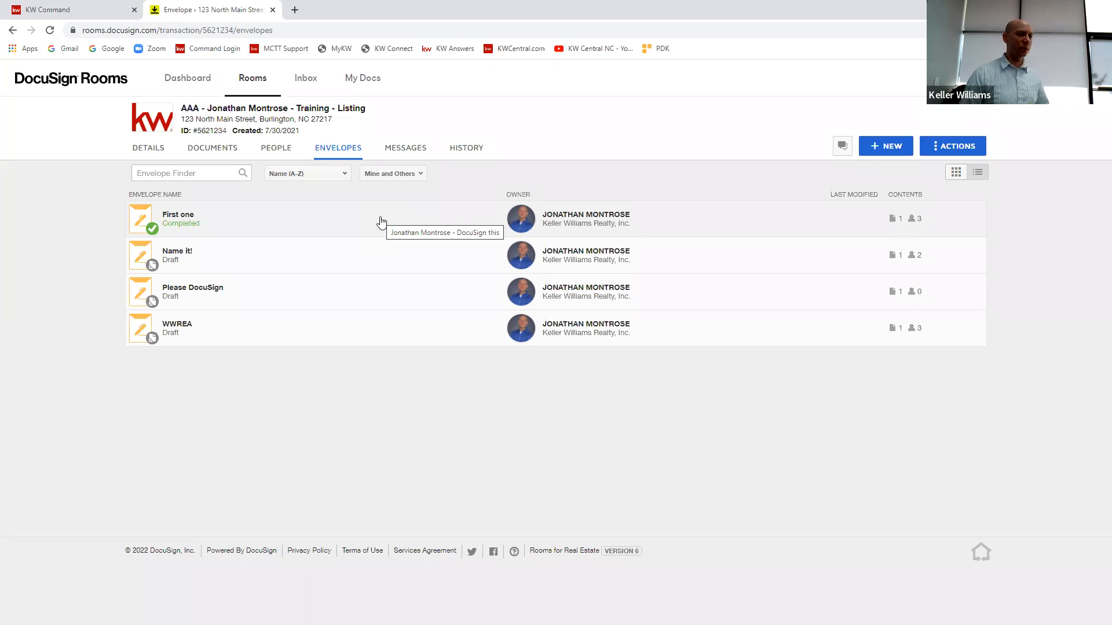
{"action": "left_click", "coordinate": [55, 8]}
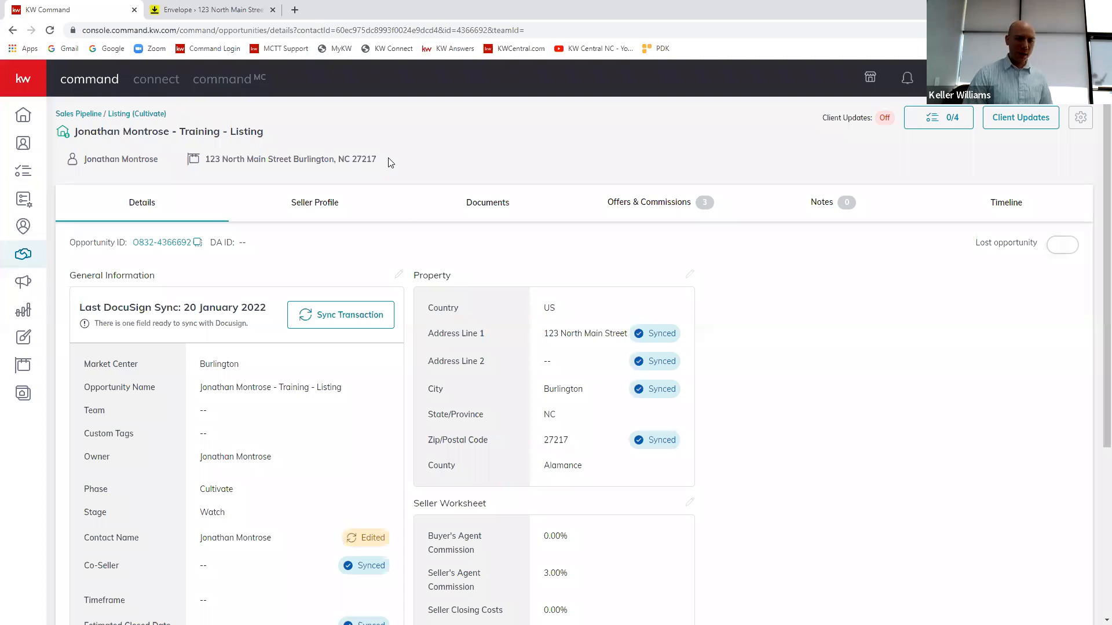
{"action": "left_click", "coordinate": [480, 205]}
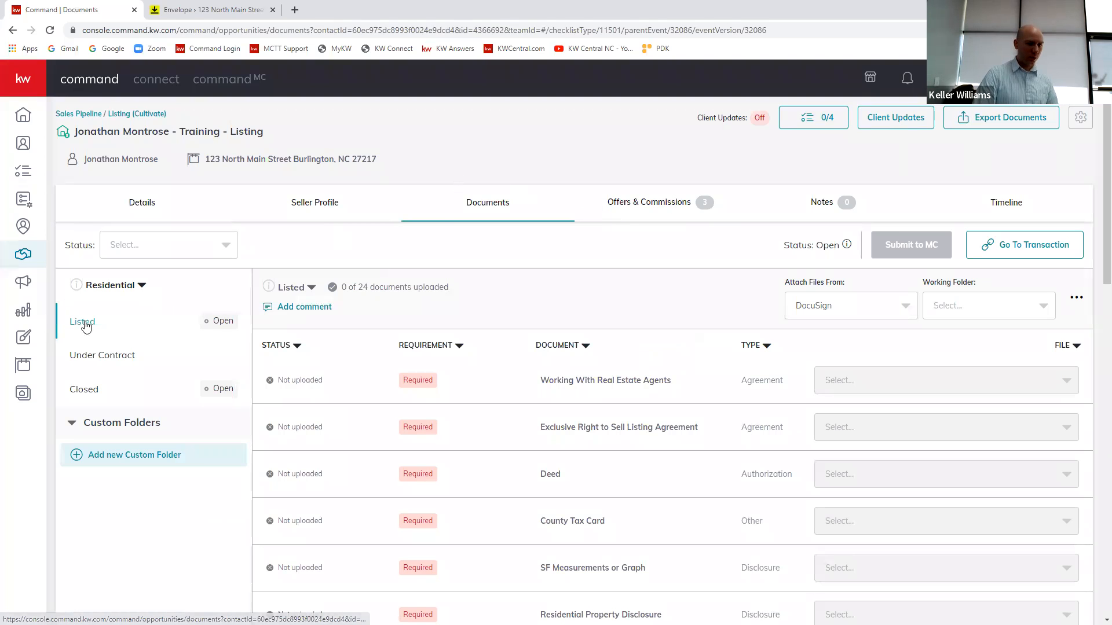
Step: Review the opportunity's Under Contract, Closed and Listed document checklists, examining the required documents under Listed
{"action": "left_click", "coordinate": [96, 363]}
{"action": "left_click", "coordinate": [84, 388]}
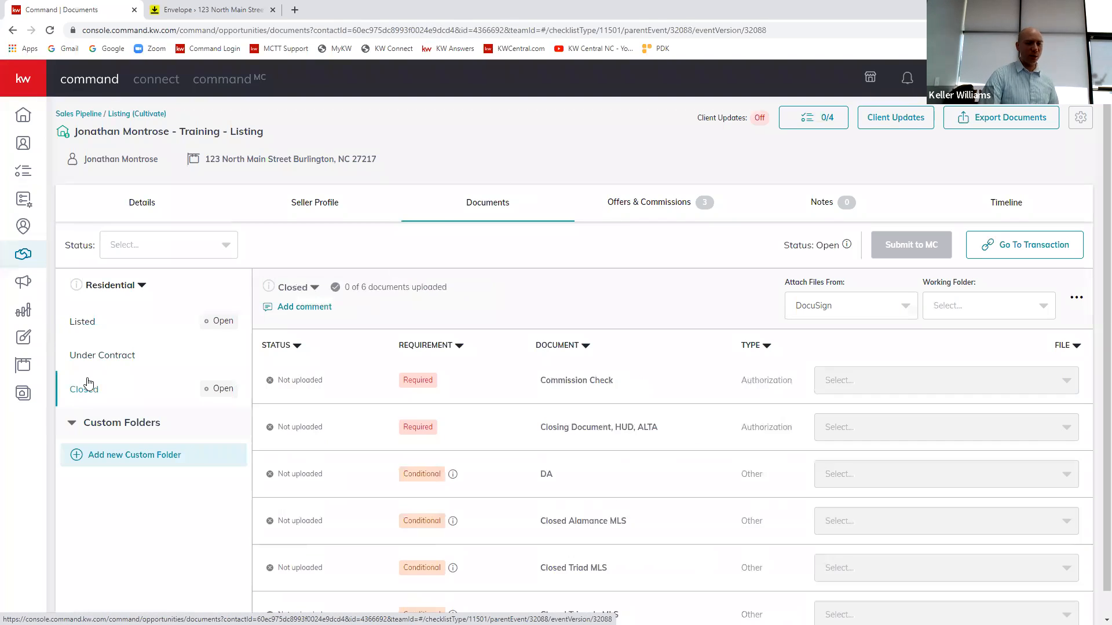
{"action": "left_click", "coordinate": [92, 329]}
{"action": "scroll", "coordinate": [473, 390], "scroll_direction": "down", "scroll_amount": 2}
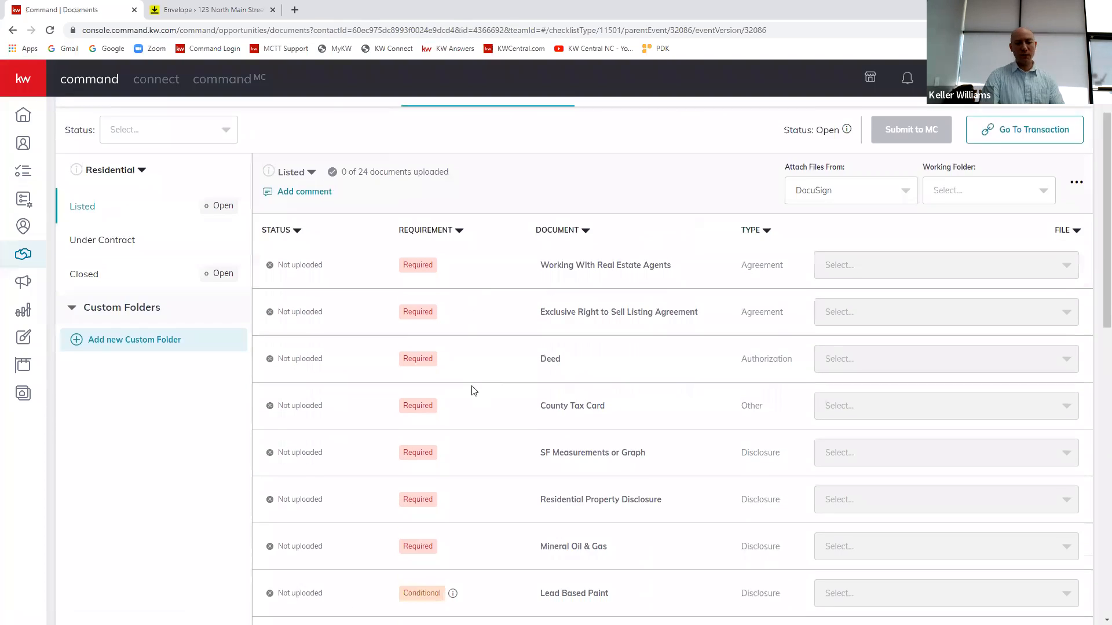
{"action": "scroll", "coordinate": [473, 391], "scroll_direction": "down", "scroll_amount": 5}
{"action": "scroll", "coordinate": [481, 434], "scroll_direction": "up", "scroll_amount": 7}
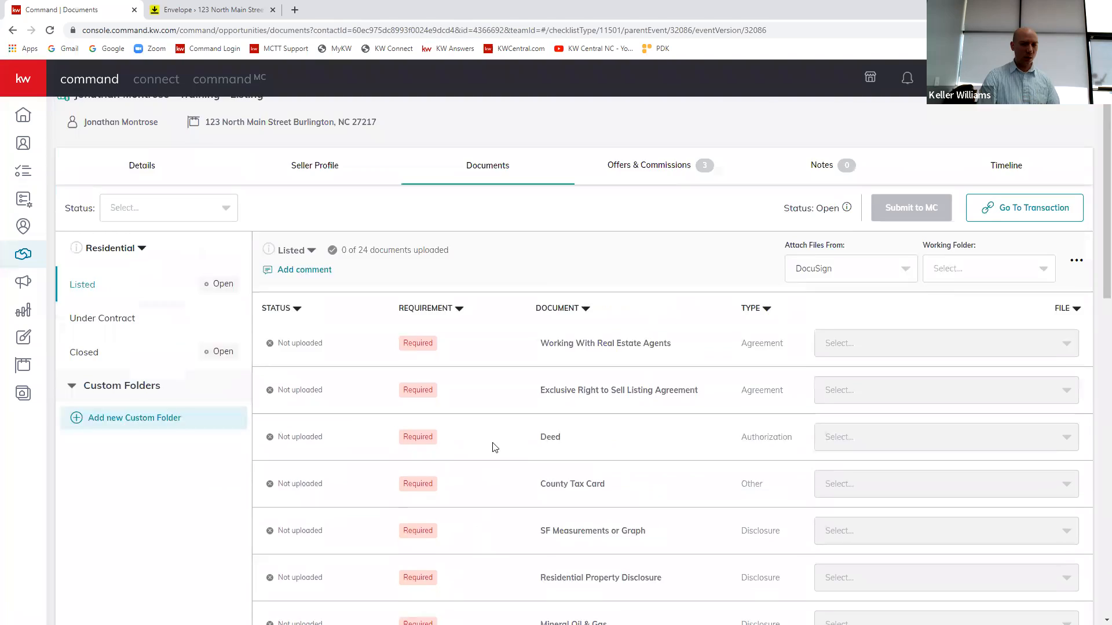
{"action": "scroll", "coordinate": [494, 447], "scroll_direction": "up", "scroll_amount": 1}
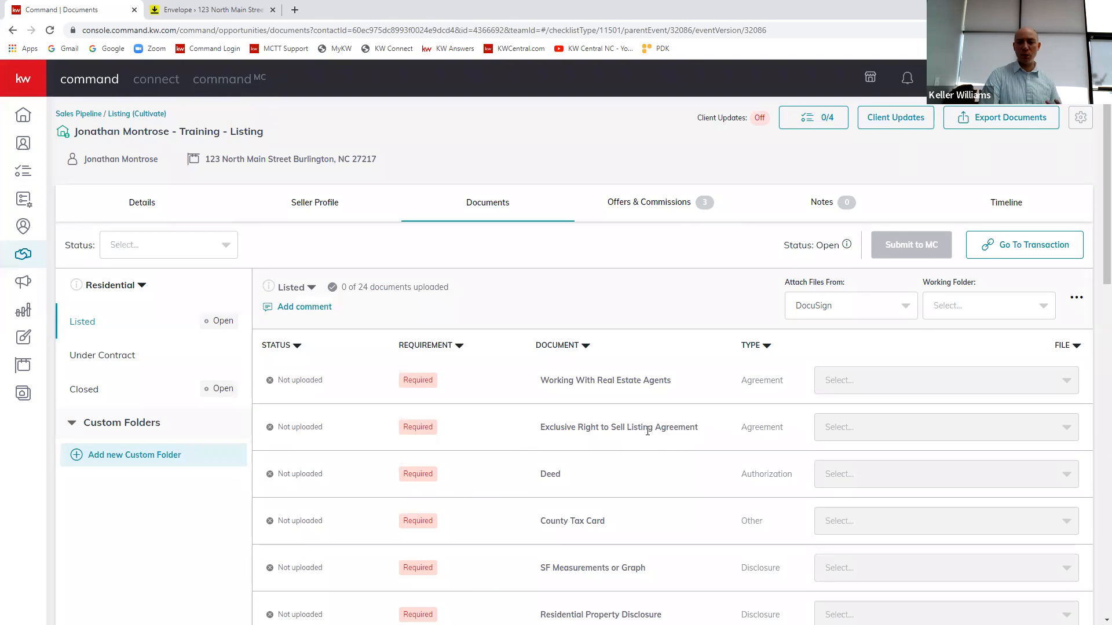
{"action": "scroll", "coordinate": [596, 356], "scroll_direction": "down", "scroll_amount": 1}
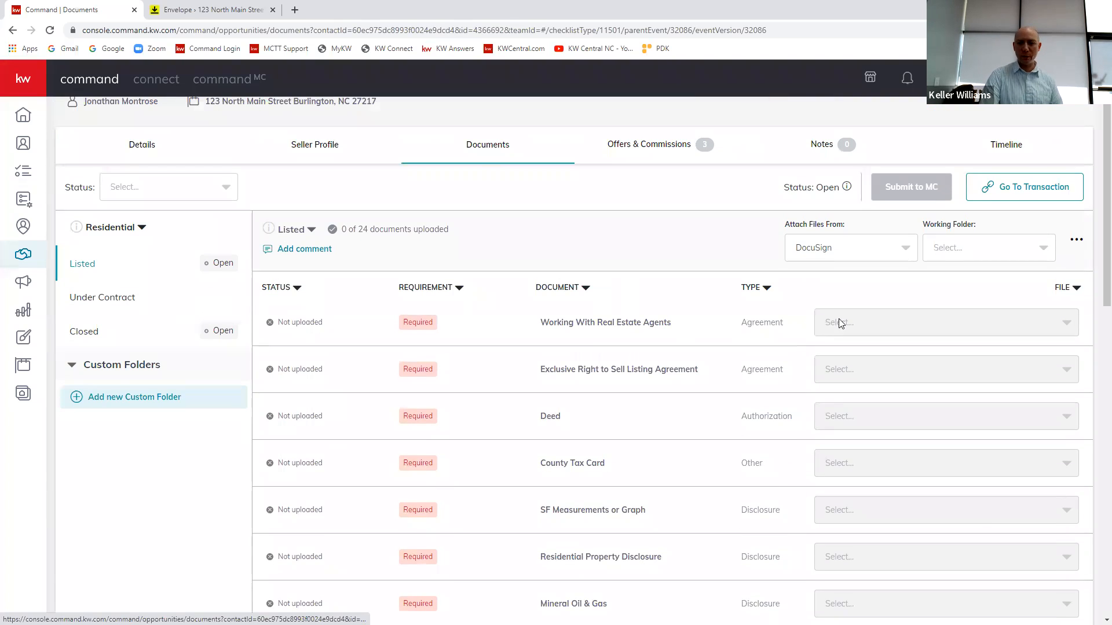
{"action": "scroll", "coordinate": [855, 285], "scroll_direction": "up", "scroll_amount": 1}
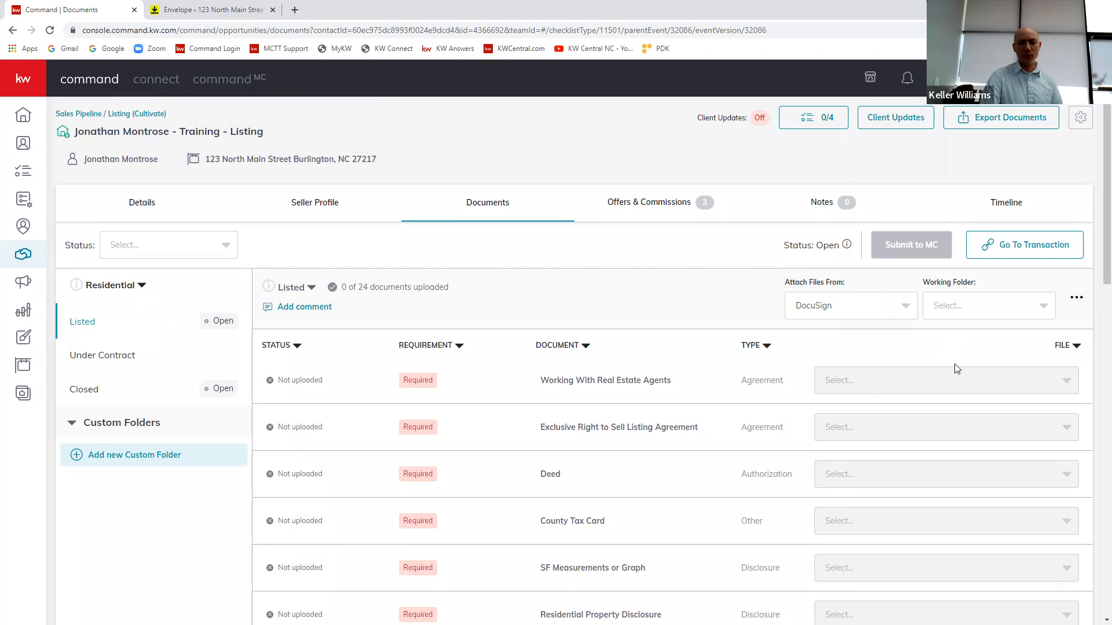
Step: Set the attachment source to My Computer (Manual), then open the file chooser for a checklist document and cancel it
{"action": "left_click", "coordinate": [895, 307]}
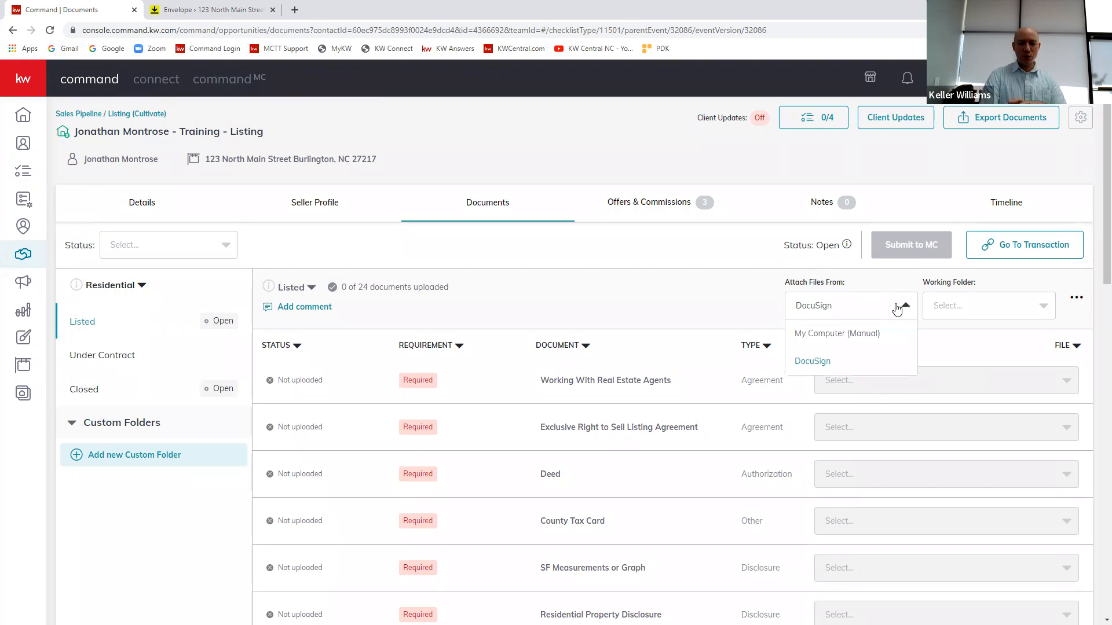
{"action": "left_click", "coordinate": [838, 334]}
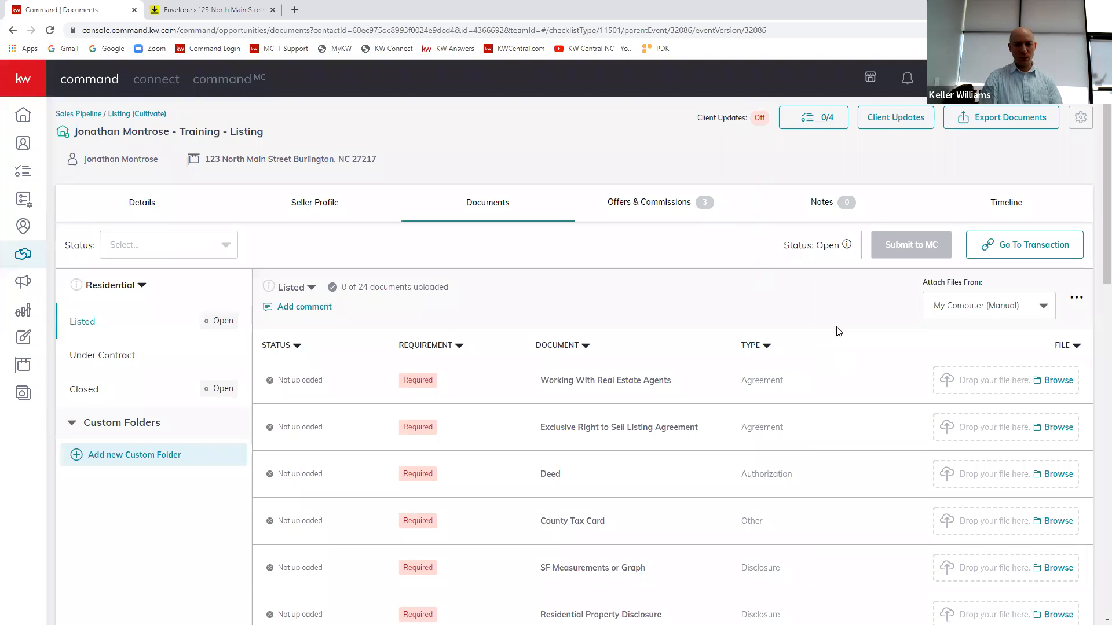
{"action": "left_click", "coordinate": [989, 316]}
{"action": "left_click", "coordinate": [990, 316]}
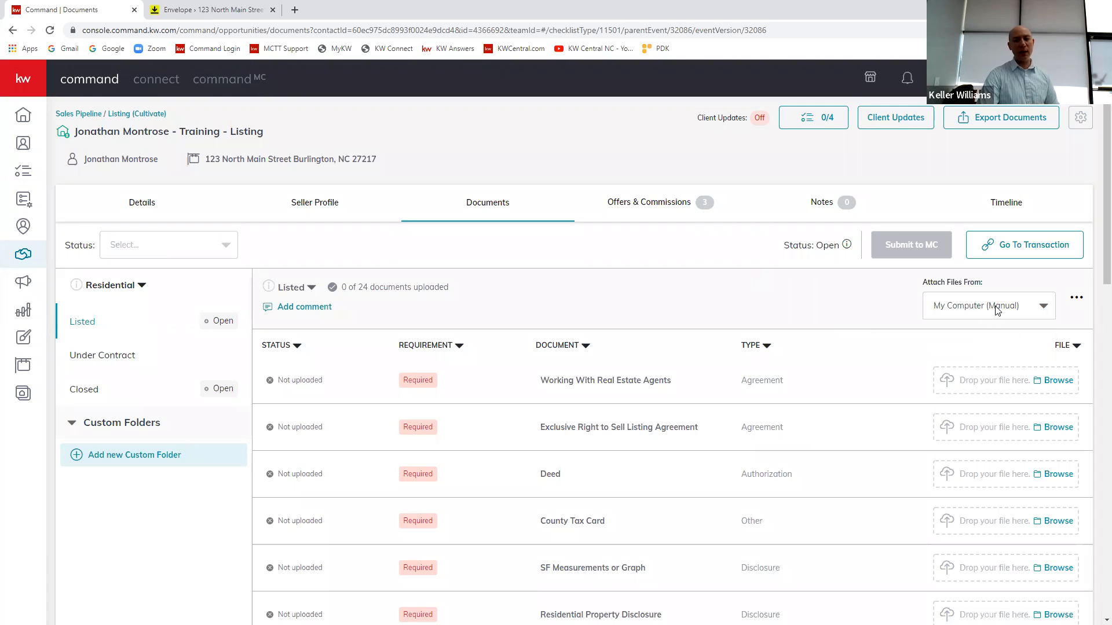
{"action": "left_click", "coordinate": [1065, 379]}
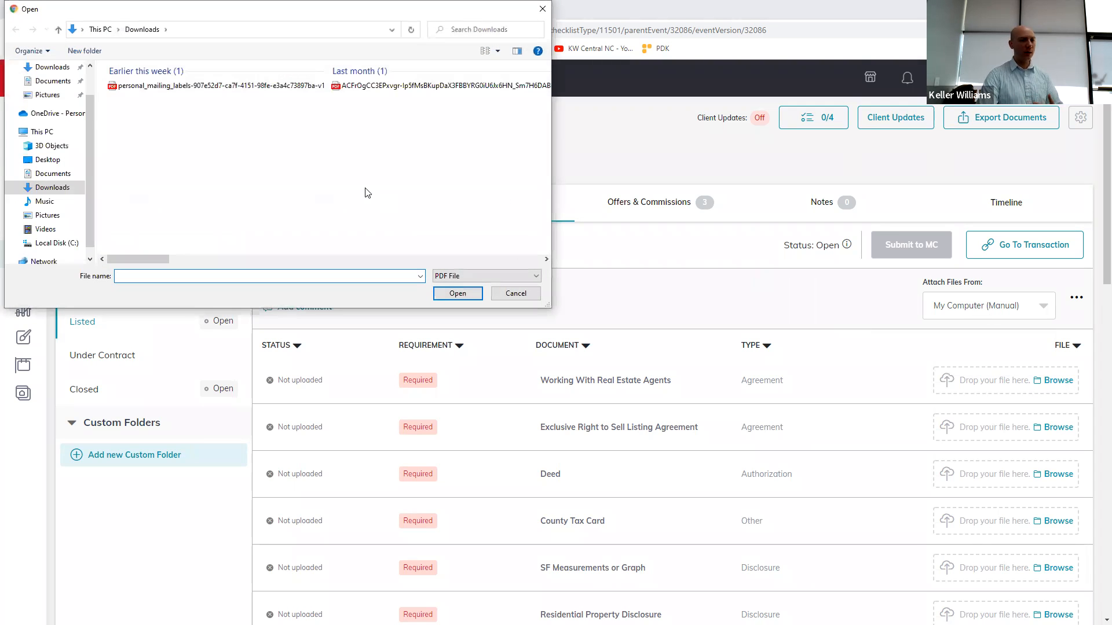
{"action": "left_click", "coordinate": [542, 8]}
Step: Set the attachment source to DocuSign and choose Room Docs as the working folder for the Listed checklist
{"action": "left_click", "coordinate": [997, 312]}
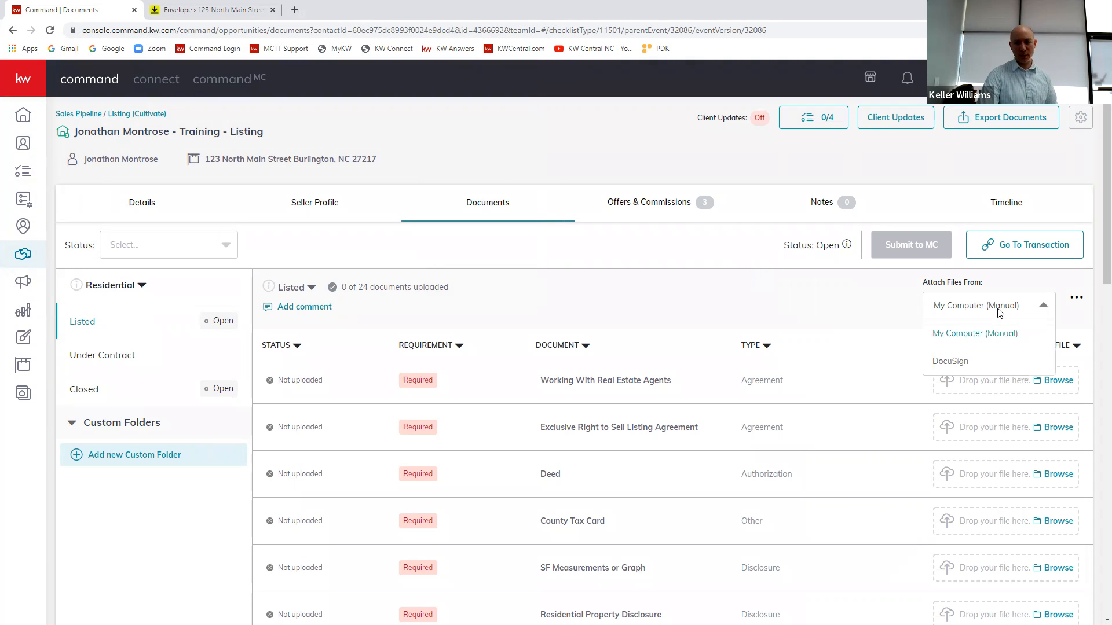
{"action": "left_click", "coordinate": [962, 363]}
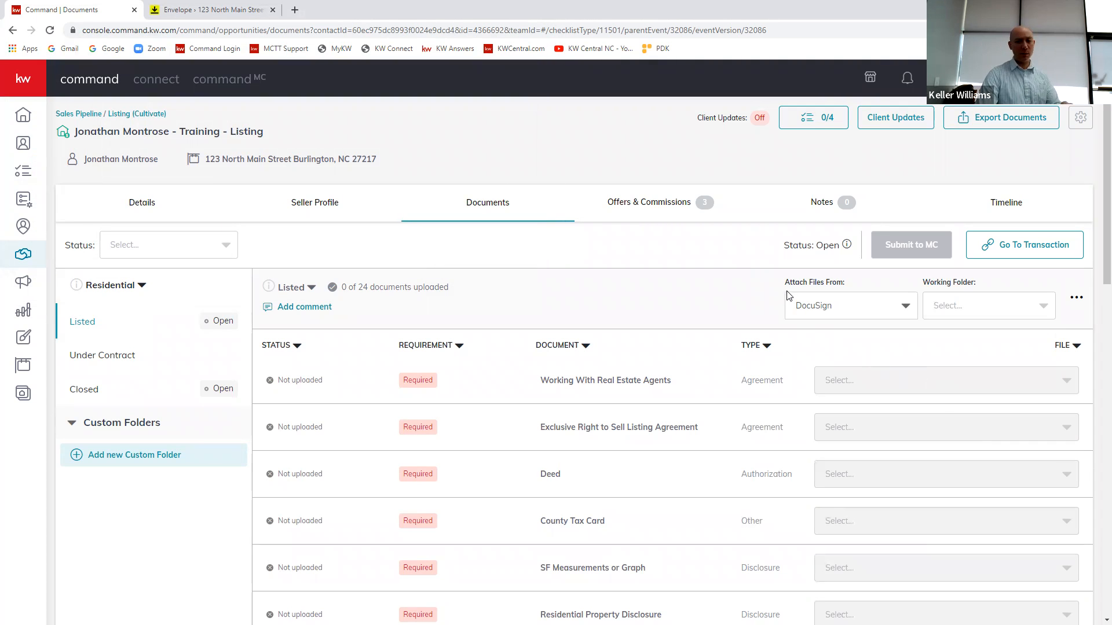
{"action": "left_click", "coordinate": [960, 308]}
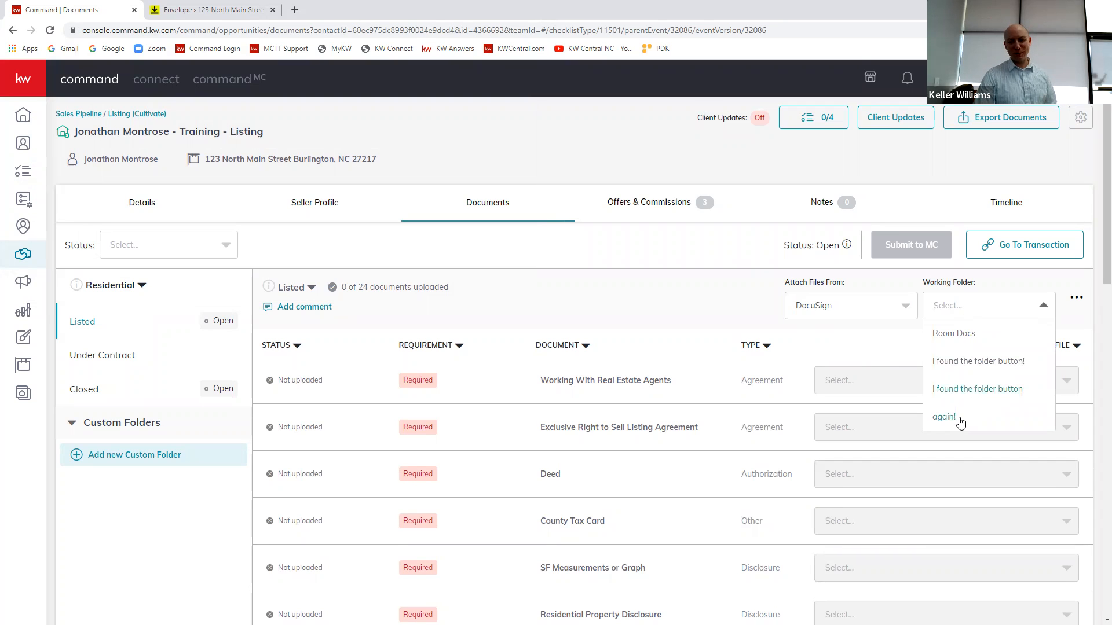
{"action": "left_click", "coordinate": [624, 311]}
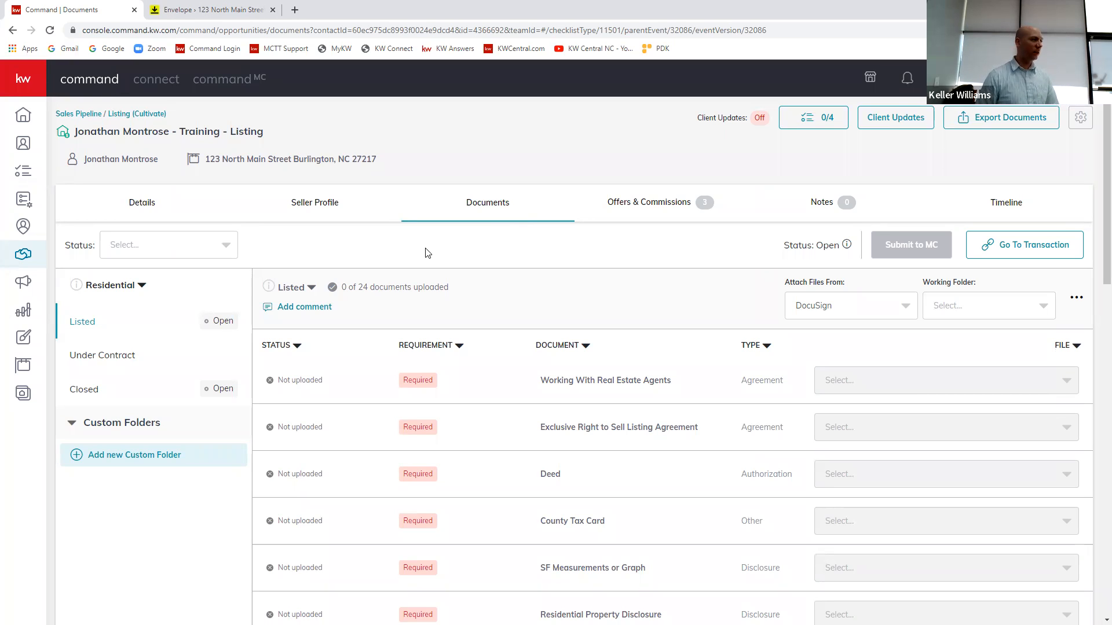
{"action": "left_click", "coordinate": [1037, 291]}
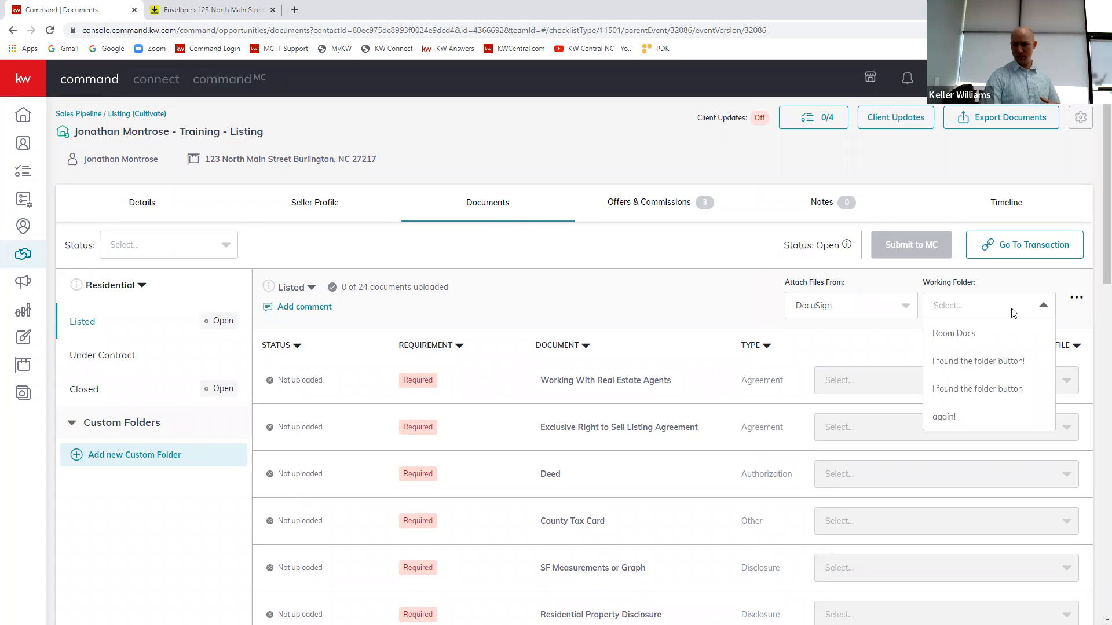
{"action": "left_click", "coordinate": [945, 335]}
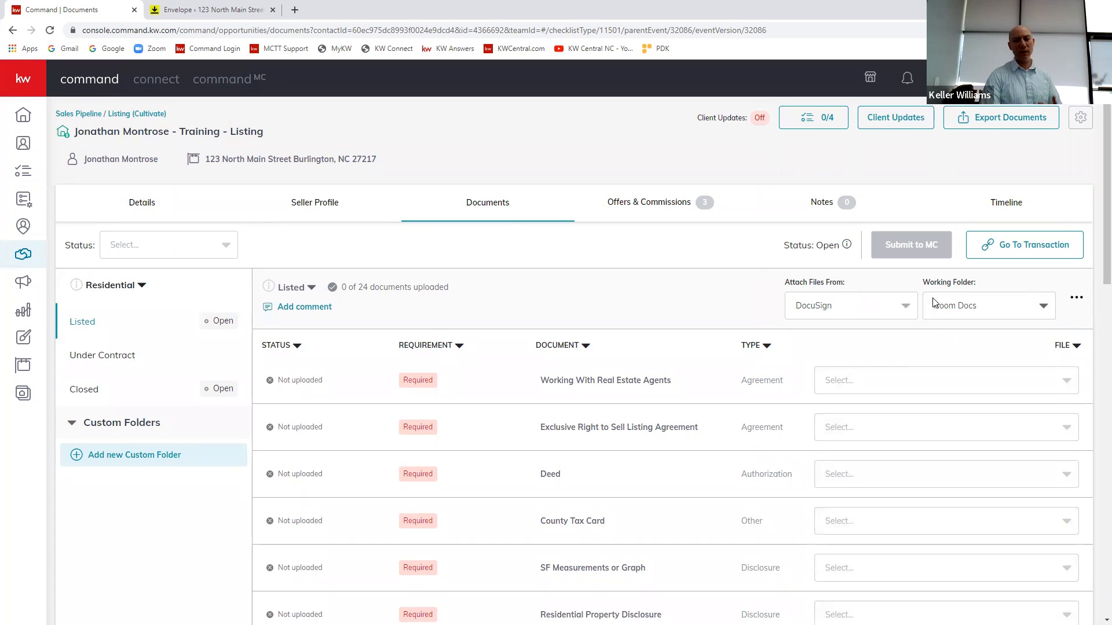
Step: Check the files offered for Working With Real Estate Agents under Room Docs, setting the working folder to "I found the folder button!" and "I found the folder button again!"
{"action": "left_click", "coordinate": [921, 386]}
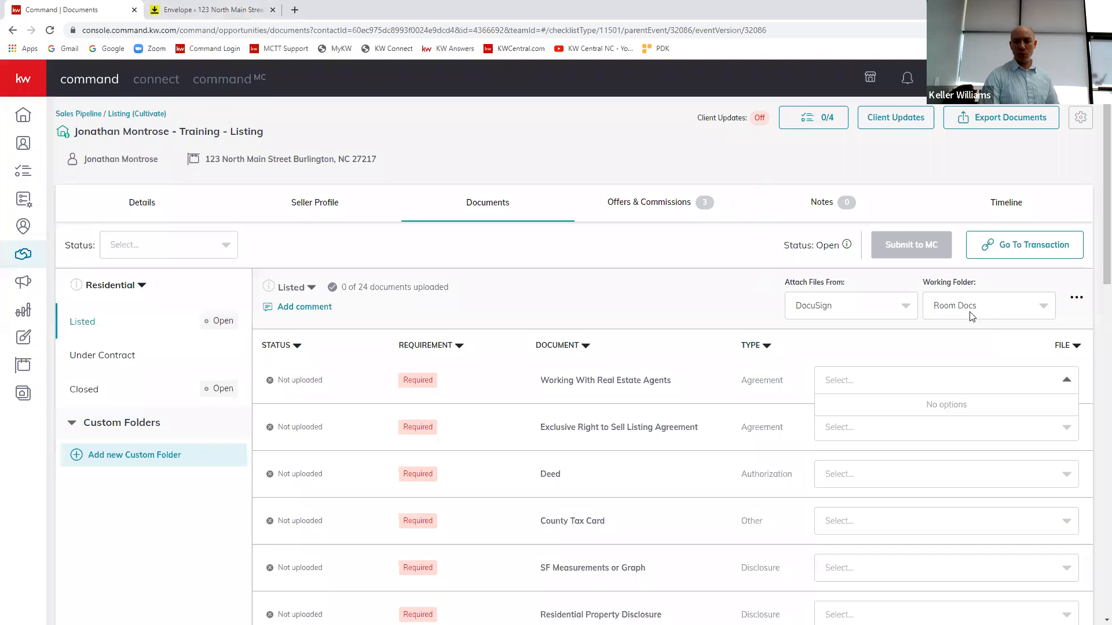
{"action": "left_click", "coordinate": [993, 313]}
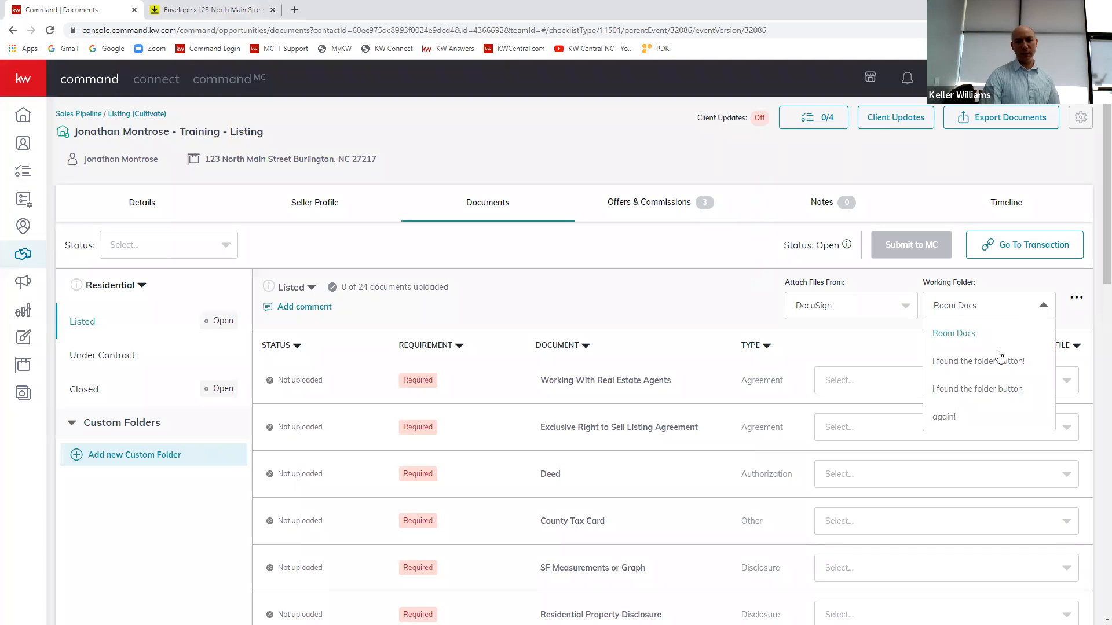
{"action": "left_click", "coordinate": [983, 369]}
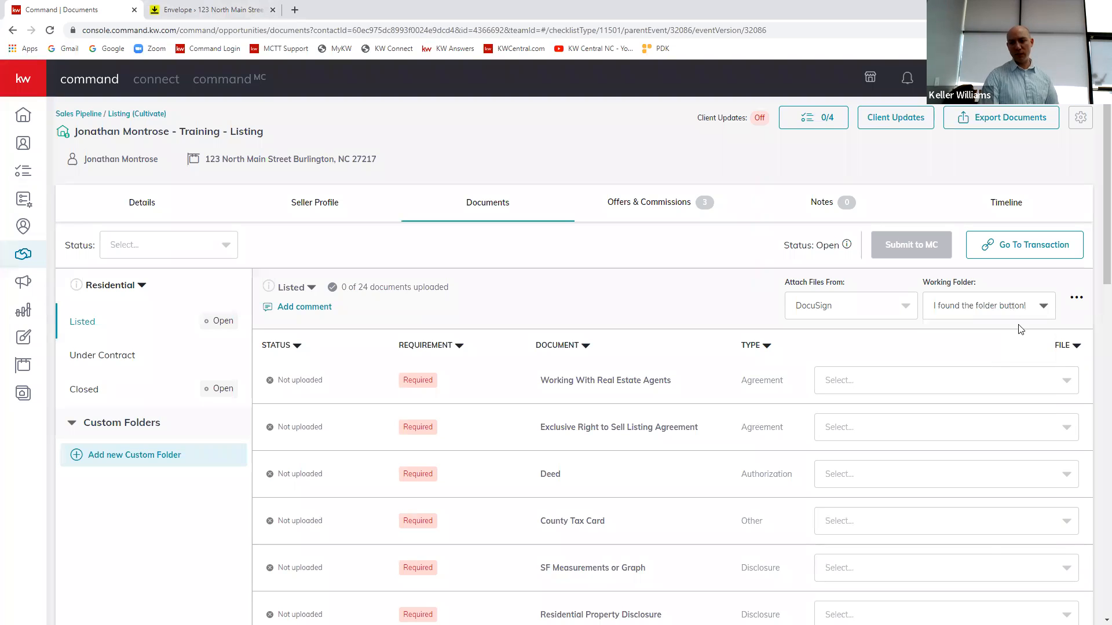
{"action": "left_click", "coordinate": [1001, 307]}
{"action": "left_click", "coordinate": [992, 394]}
{"action": "left_click", "coordinate": [1019, 382]}
Step: Set the working folder to "I found the folder button!" and view the files offered for Working With Real Estate Agents
{"action": "left_click", "coordinate": [1006, 314]}
{"action": "left_click", "coordinate": [989, 363]}
{"action": "left_click", "coordinate": [1037, 389]}
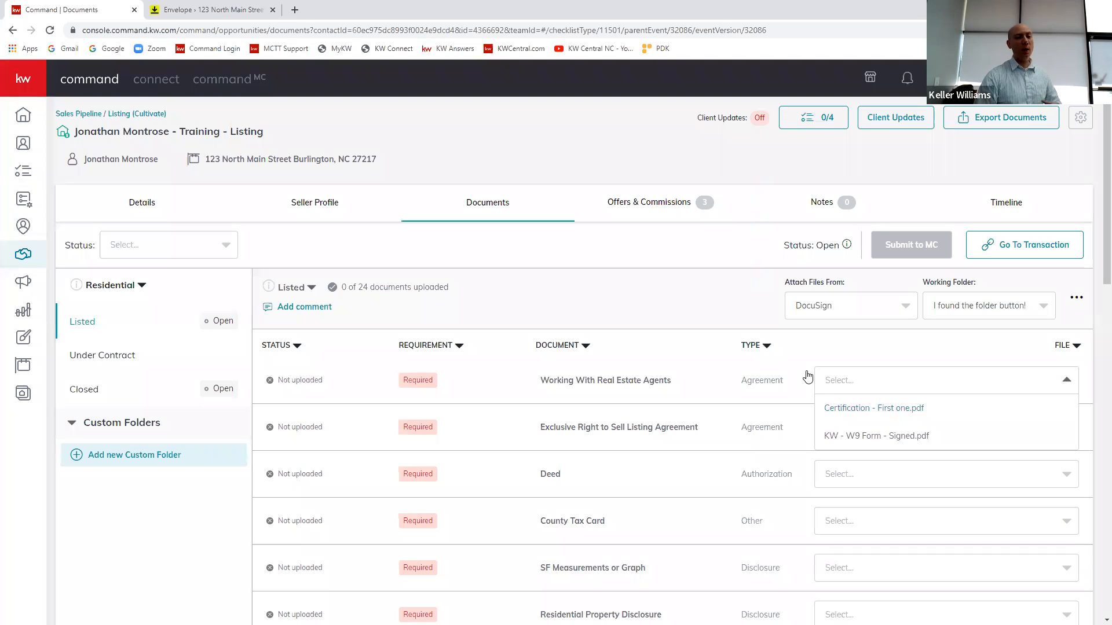
{"action": "left_click", "coordinate": [714, 310]}
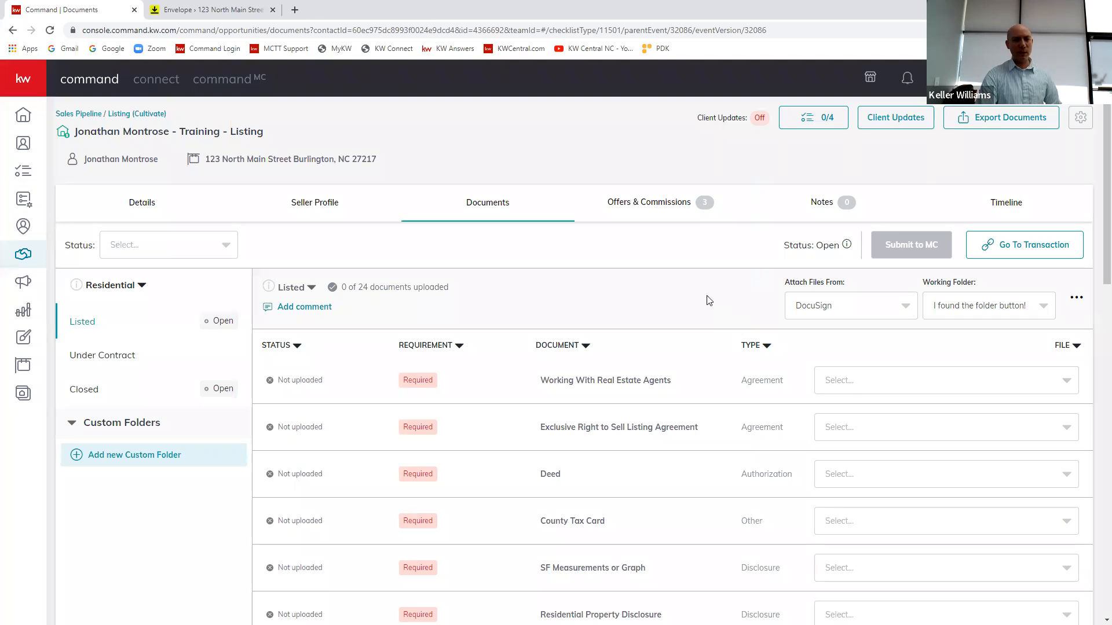
Step: Switch to DocuSign Rooms and create a folder named "I found the folder button for a 3rd time" in the room's documents
{"action": "left_click", "coordinate": [201, 6]}
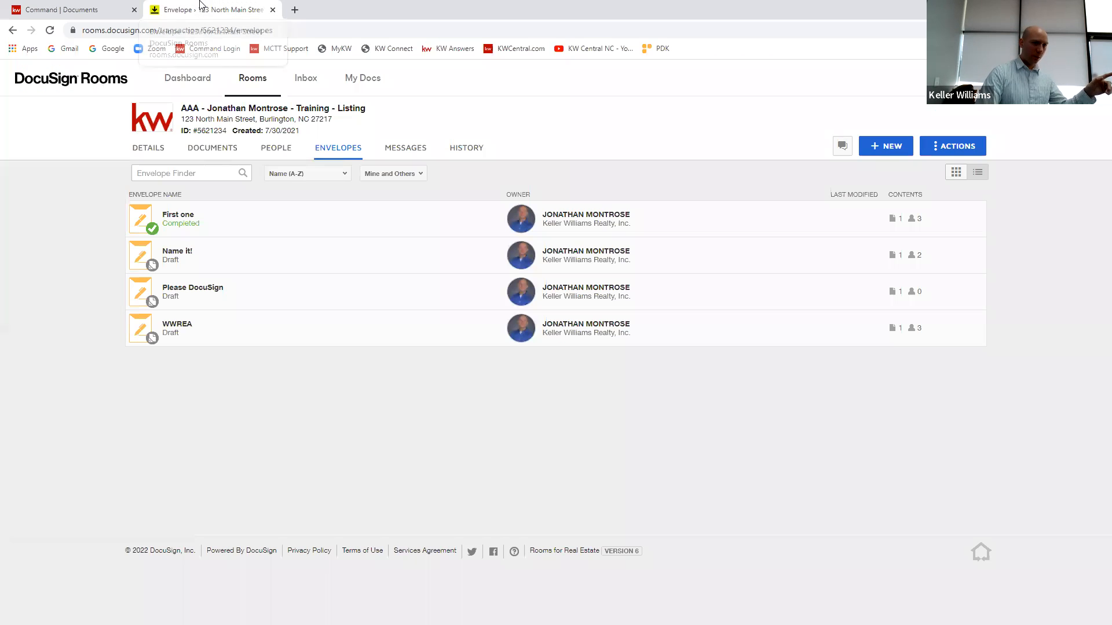
{"action": "left_click", "coordinate": [224, 152]}
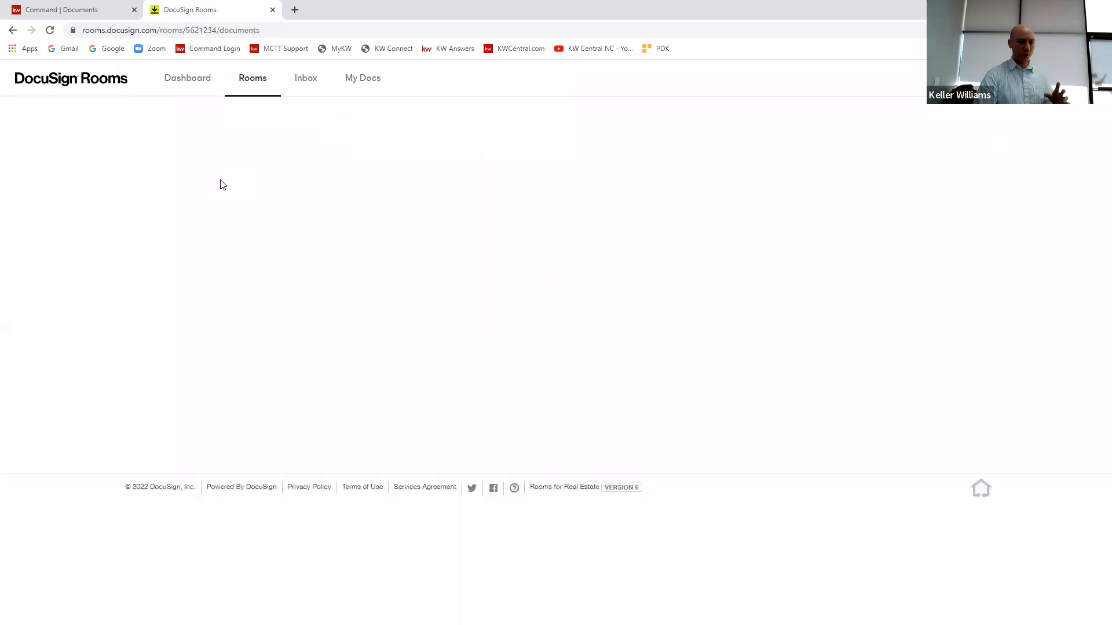
{"action": "left_click", "coordinate": [955, 149]}
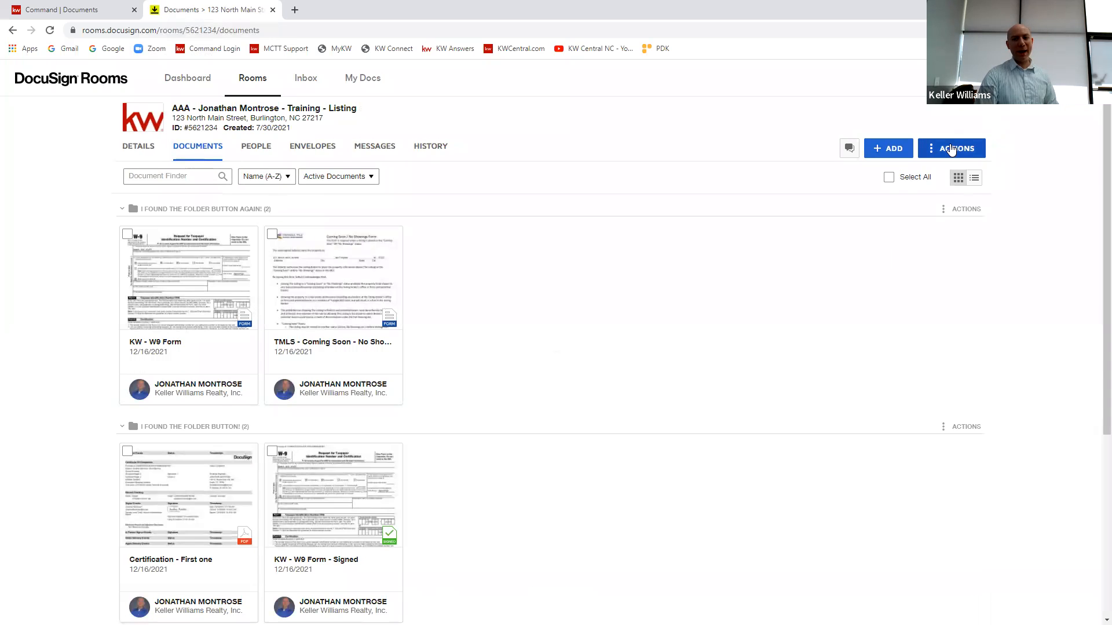
{"action": "left_click", "coordinate": [950, 196]}
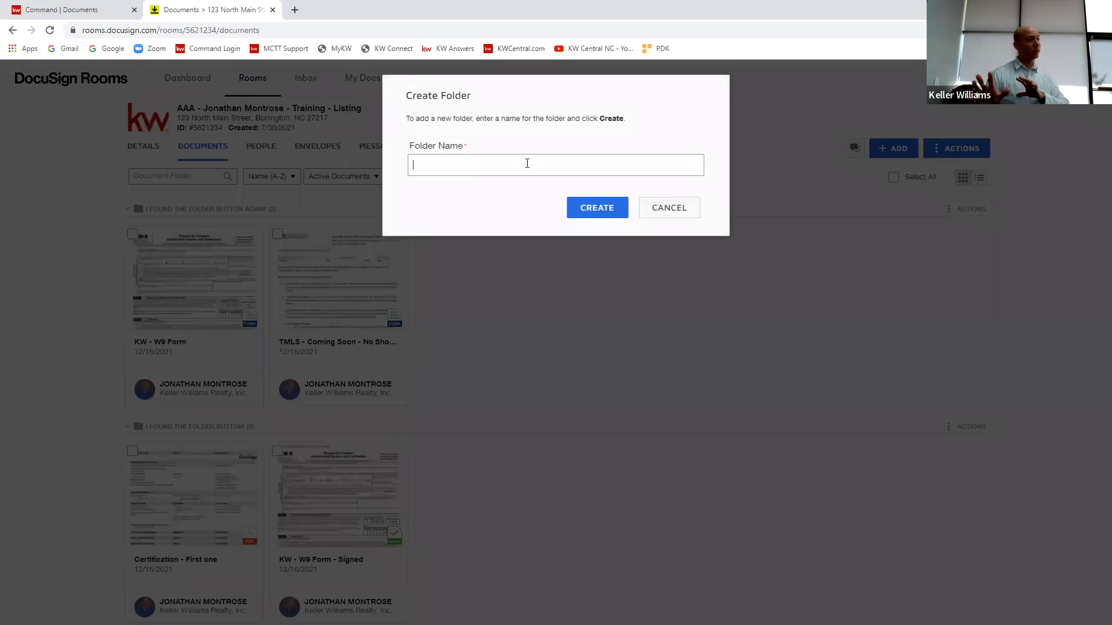
{"action": "type", "text": "I found the folder butot"}
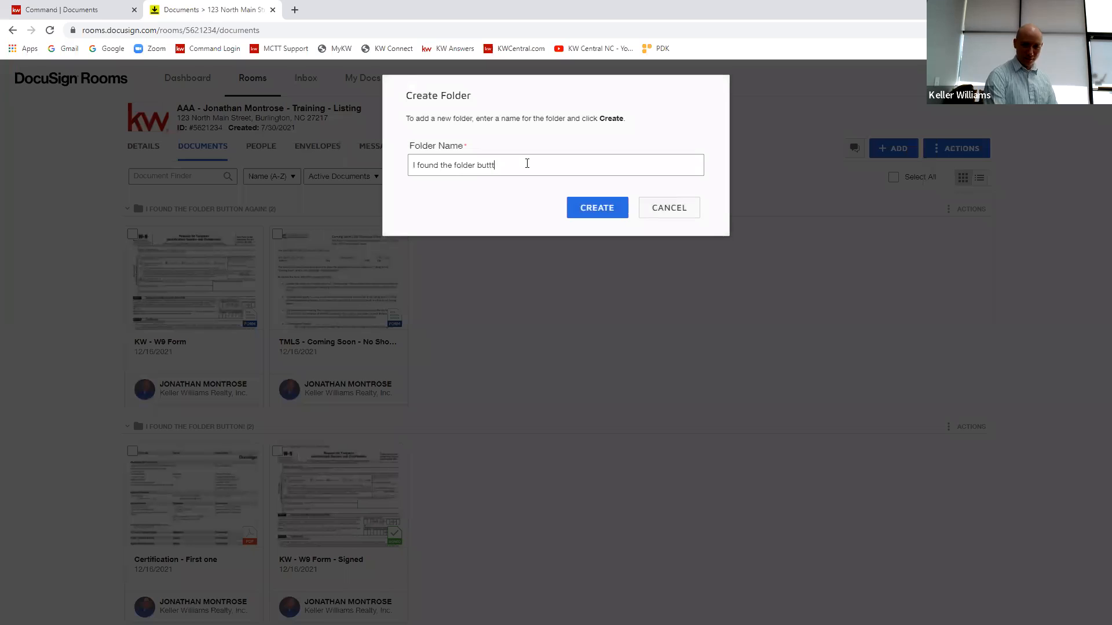
{"action": "type", "text": "on for a 3rd time"}
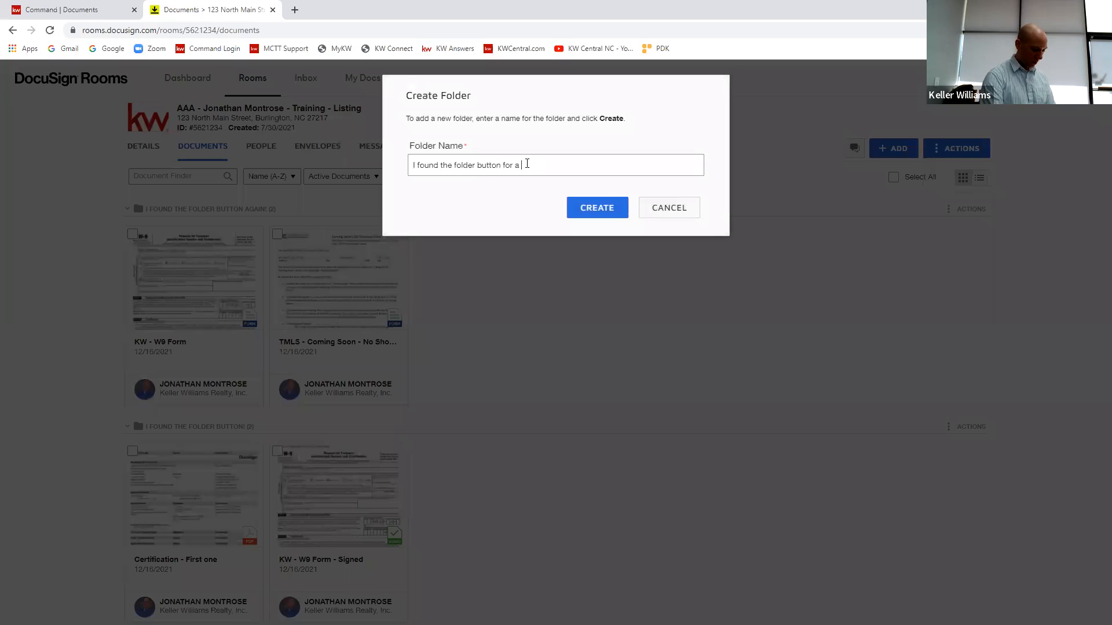
{"action": "left_click", "coordinate": [588, 209]}
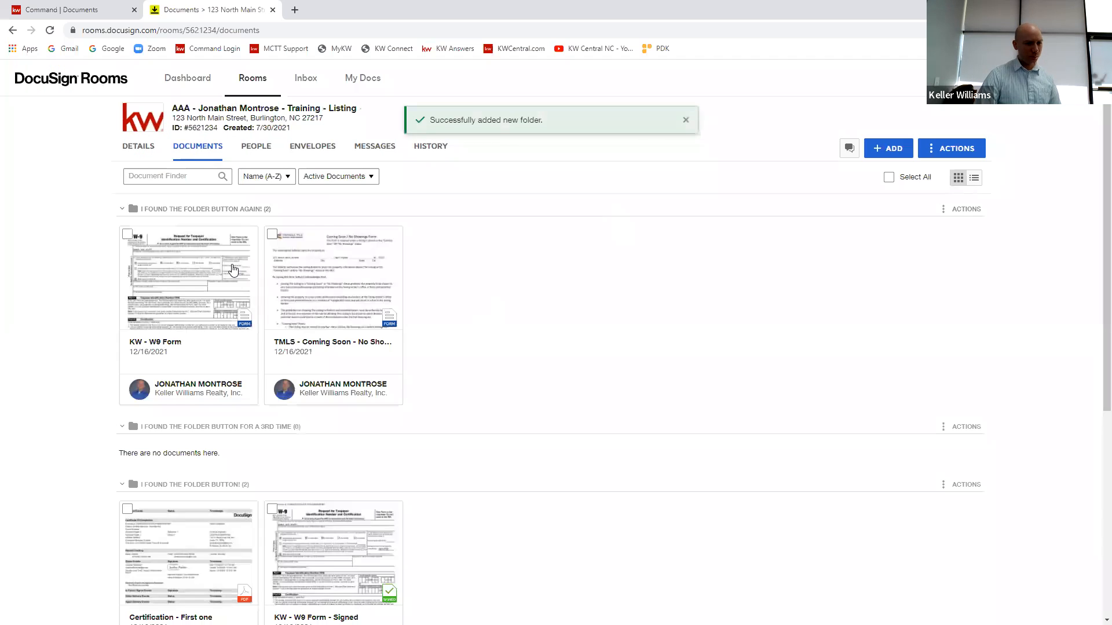
Step: Collapse all the room's document folders and re-expand Room Docs, "I found the folder button!" and "I found the folder button for a 3rd time"
{"action": "left_click", "coordinate": [122, 209]}
{"action": "left_click", "coordinate": [121, 290]}
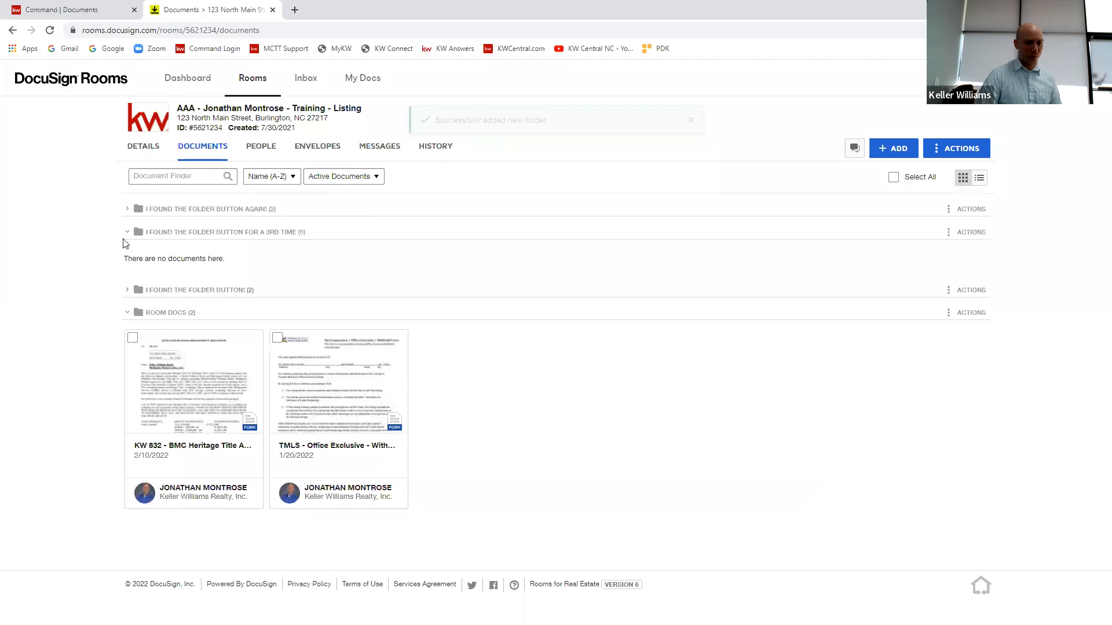
{"action": "left_click", "coordinate": [124, 232]}
{"action": "left_click", "coordinate": [126, 278]}
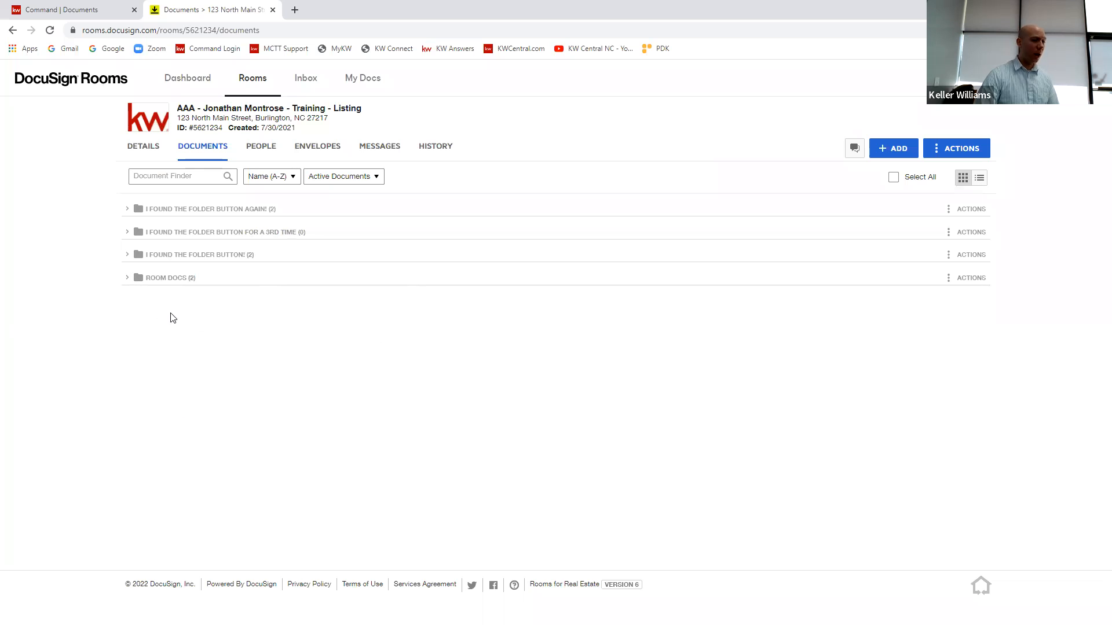
{"action": "left_click", "coordinate": [126, 278]}
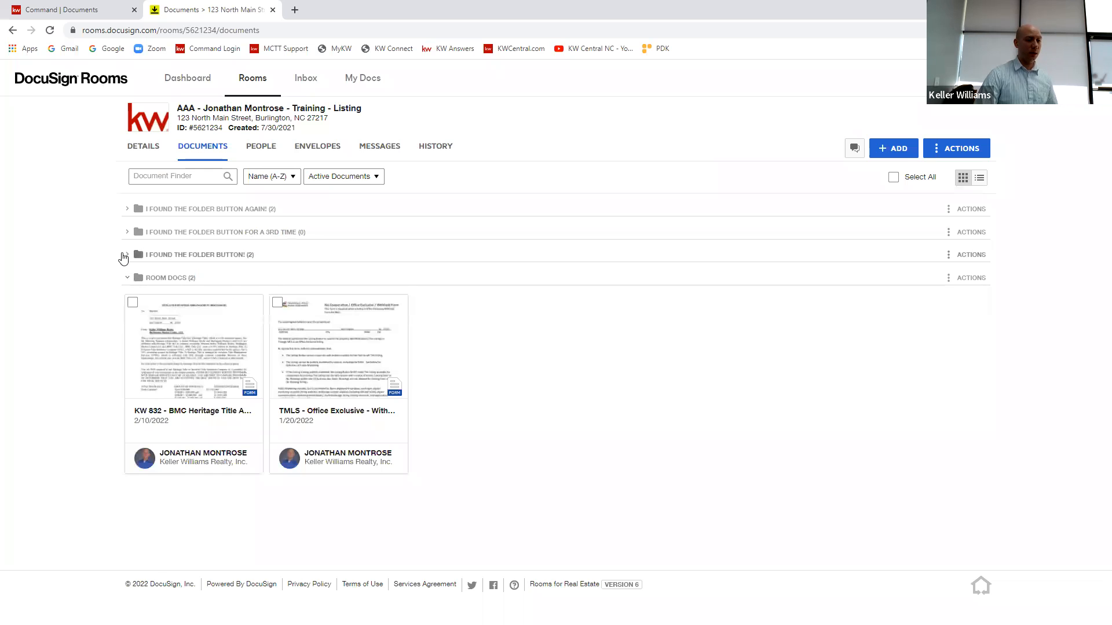
{"action": "left_click", "coordinate": [127, 255]}
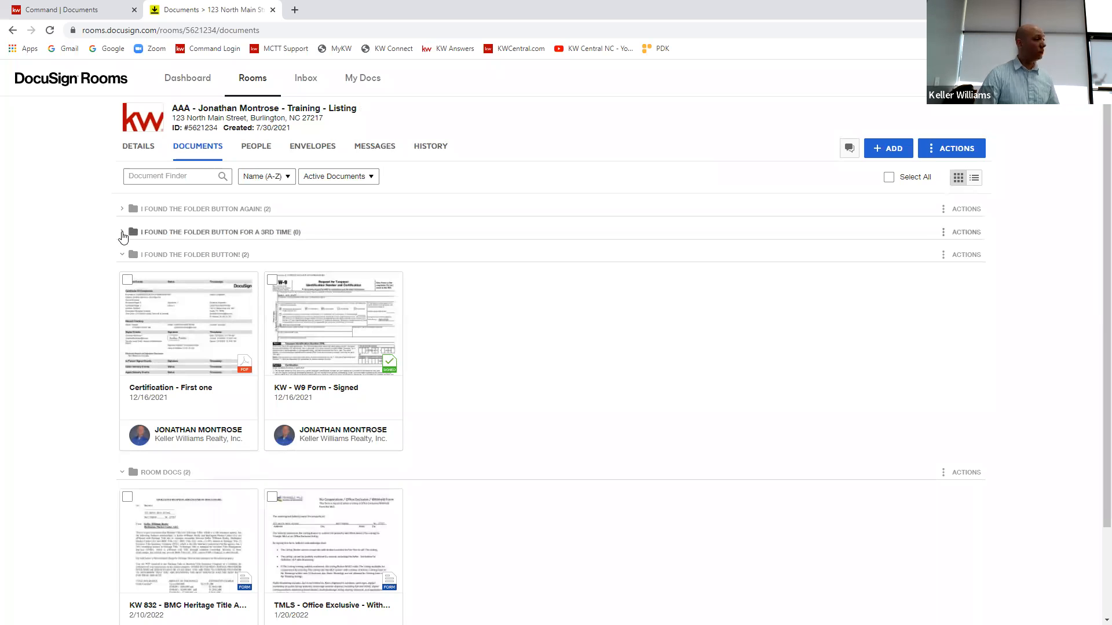
{"action": "left_click", "coordinate": [124, 232]}
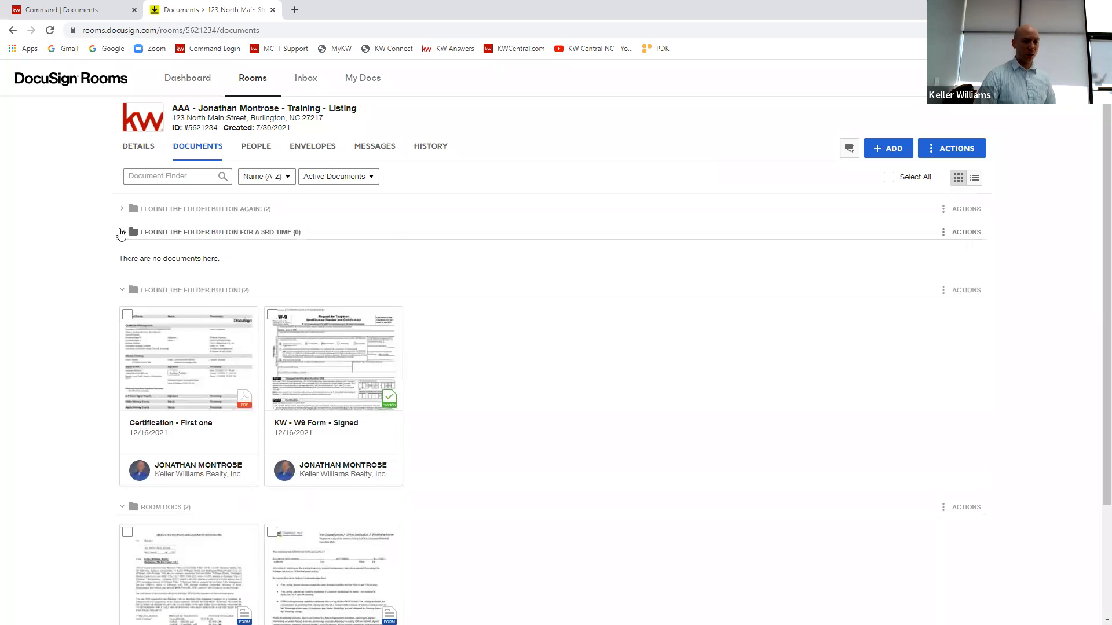
Step: Move the KW - W9 Form - Signed document into the "for a 3rd time" folder and back to "I found the folder button!"
{"action": "left_click_drag", "start_coordinate": [414, 348], "coordinate": [262, 259]}
{"action": "left_click_drag", "start_coordinate": [190, 327], "coordinate": [405, 504]}
Step: Move Certification - First one and KW - W9 Form - Signed together to the current room's "I found the folder button for a 3rd time" folder
{"action": "scroll", "coordinate": [579, 382], "scroll_direction": "down", "scroll_amount": 3}
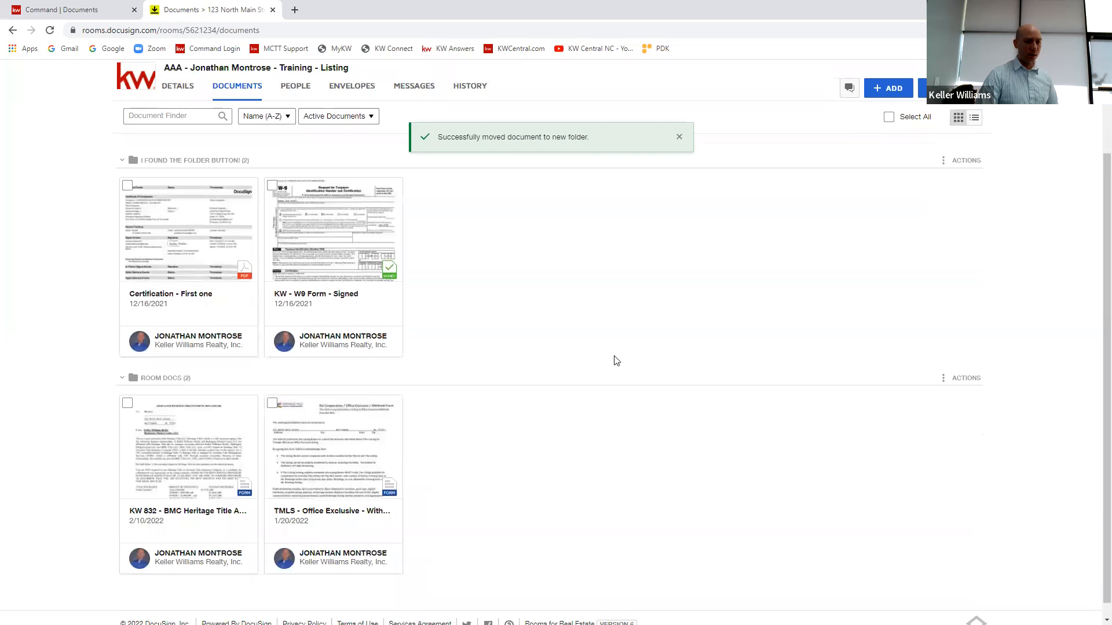
{"action": "left_click", "coordinate": [128, 170]}
{"action": "left_click", "coordinate": [281, 174]}
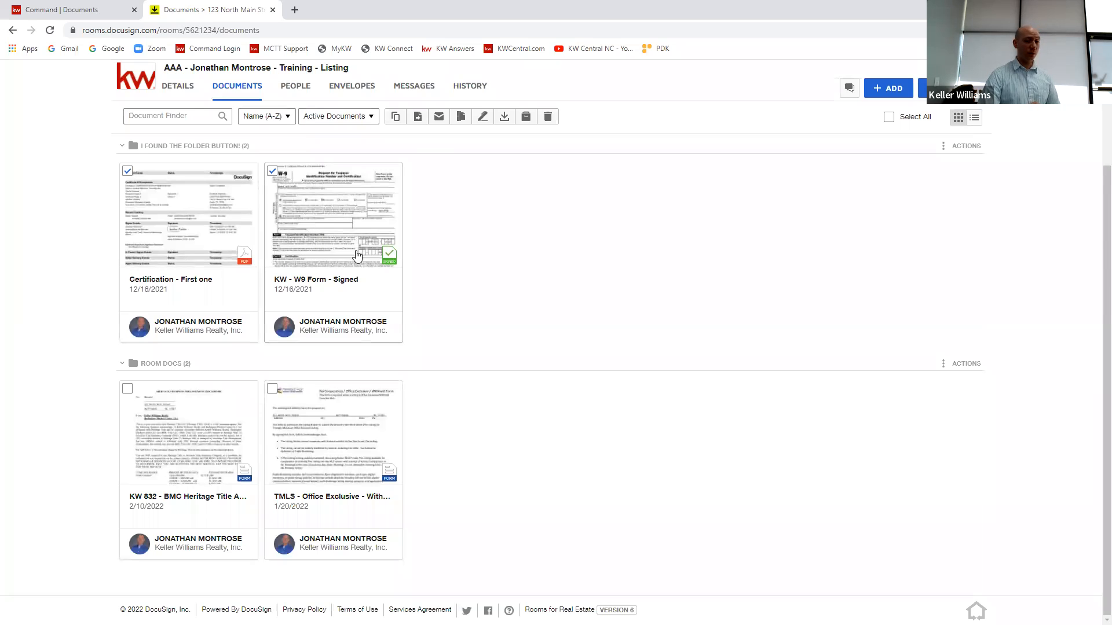
{"action": "scroll", "coordinate": [570, 280], "scroll_direction": "up", "scroll_amount": 3}
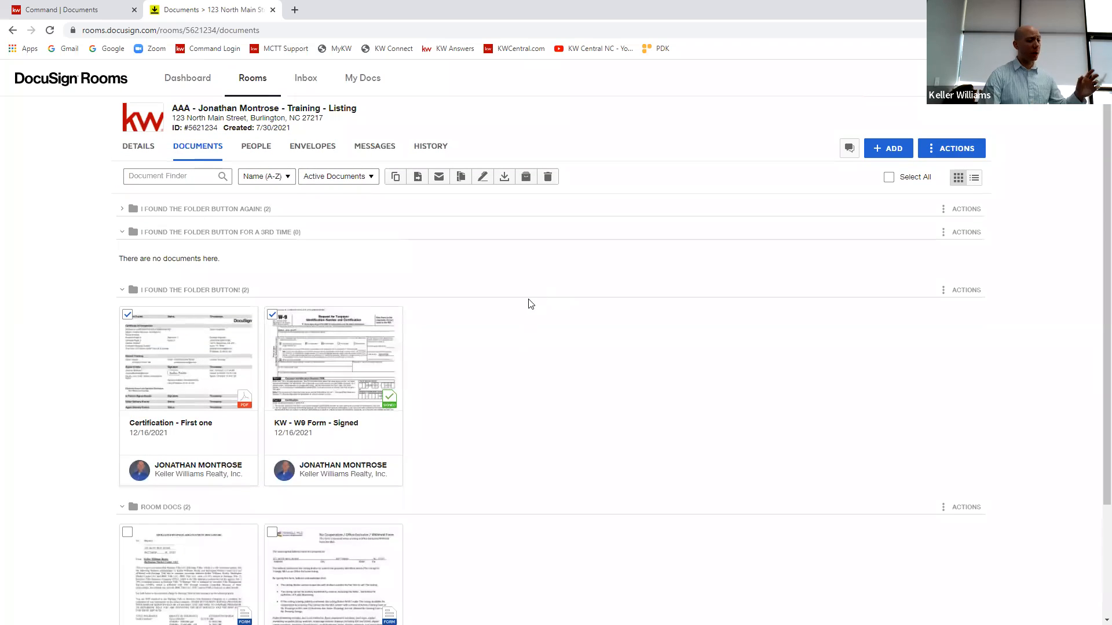
{"action": "right_click", "coordinate": [340, 367]}
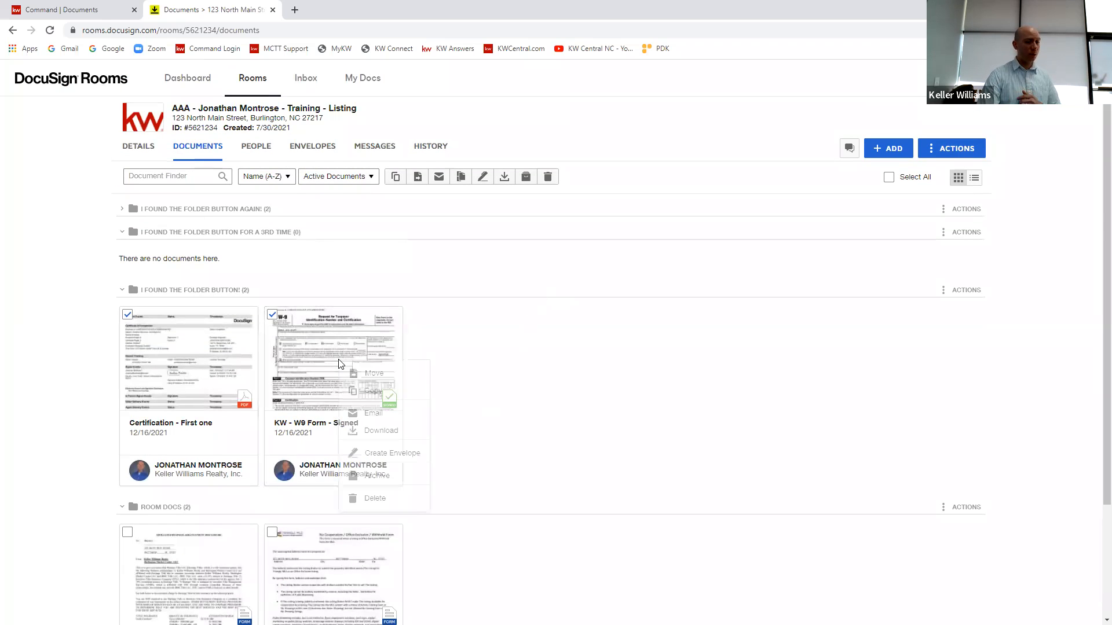
{"action": "left_click", "coordinate": [376, 374]}
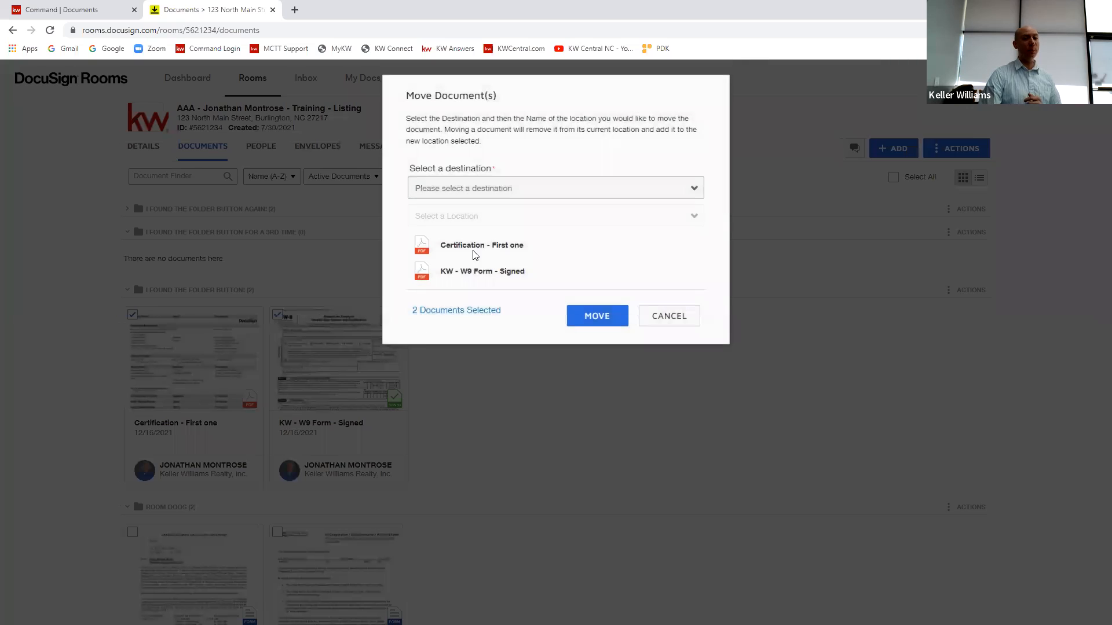
{"action": "left_click", "coordinate": [499, 190]}
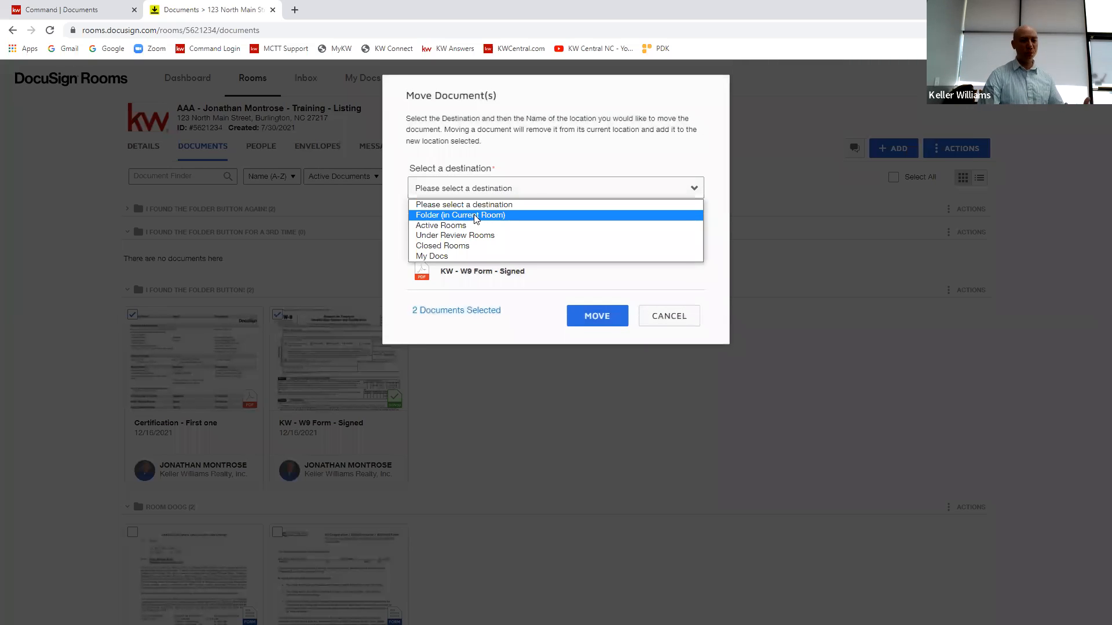
{"action": "left_click", "coordinate": [474, 215]}
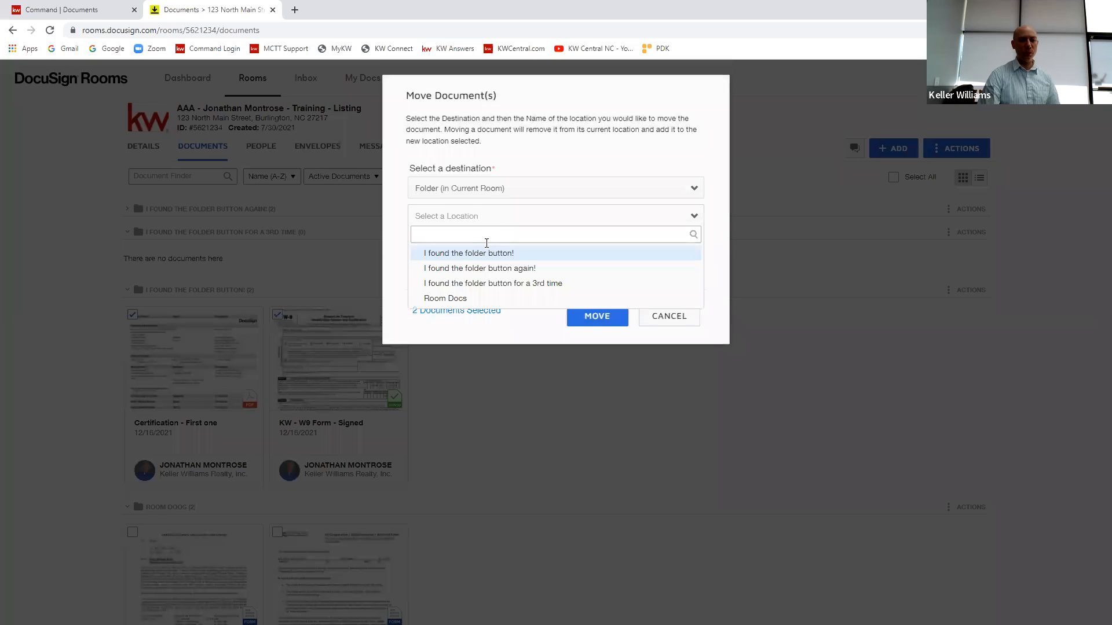
{"action": "left_click", "coordinate": [499, 283]}
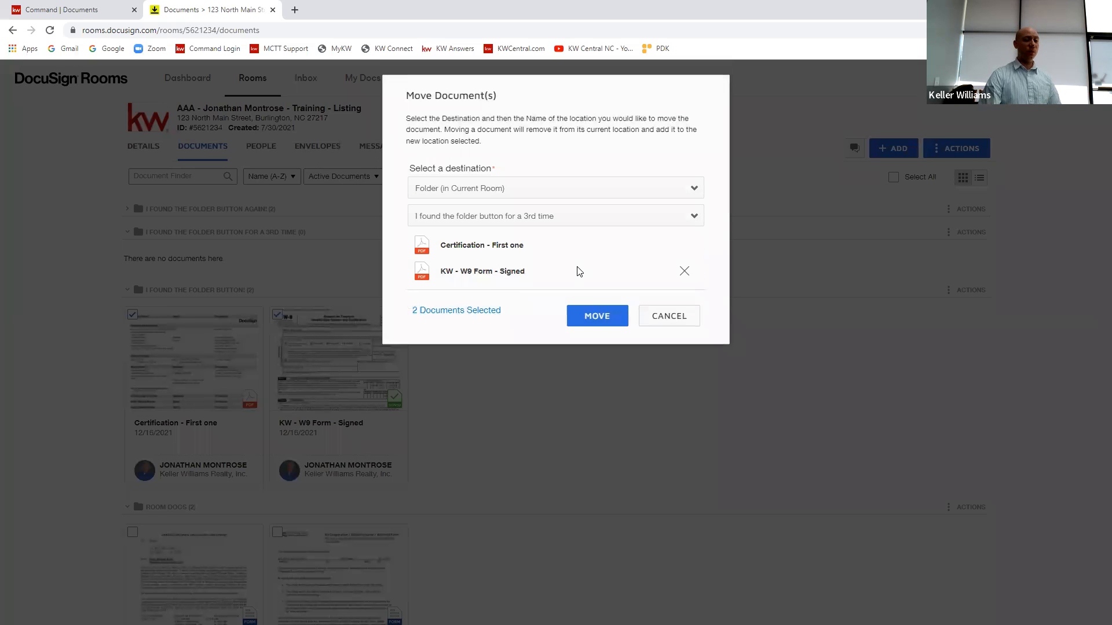
{"action": "left_click", "coordinate": [600, 317]}
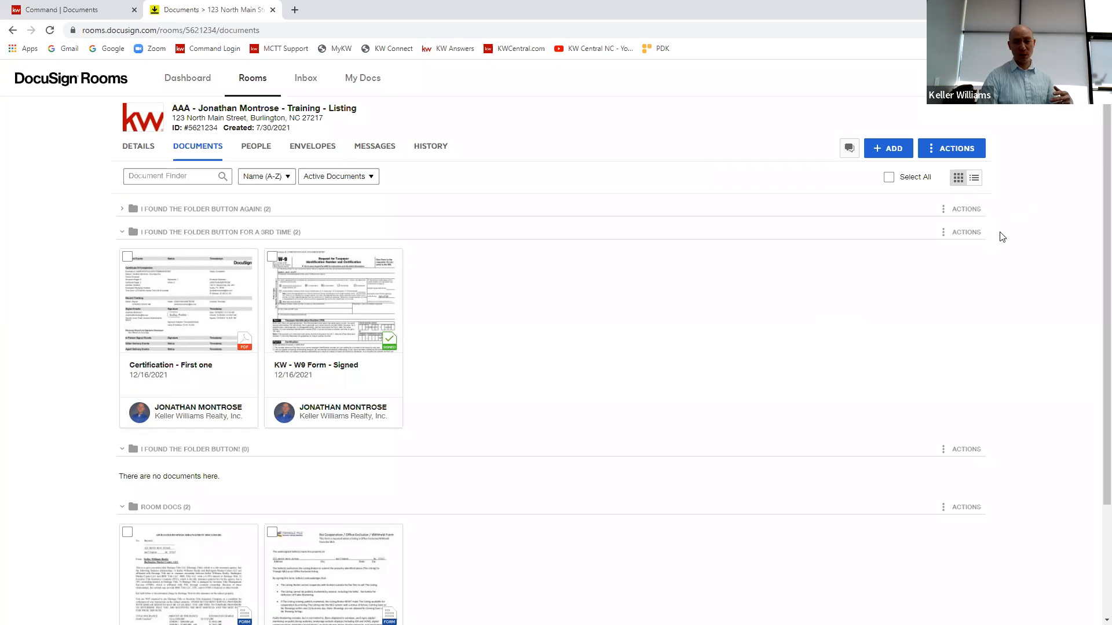
Step: Select all documents in the "for a 3rd time" folder, deselect both of them, and collapse the folder
{"action": "left_click", "coordinate": [955, 234]}
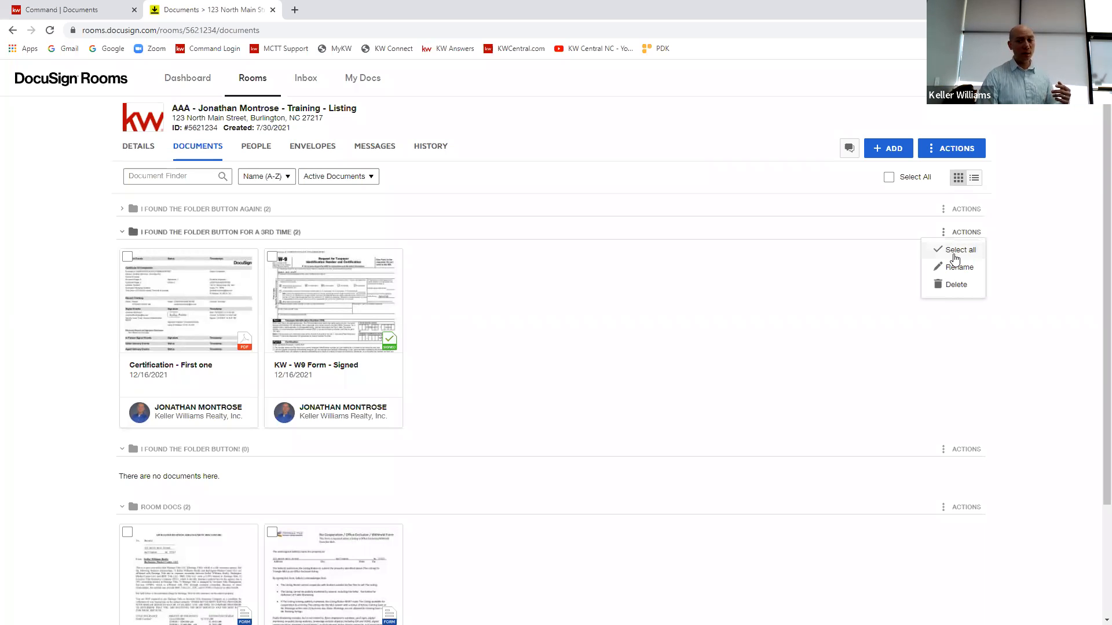
{"action": "left_click", "coordinate": [954, 255]}
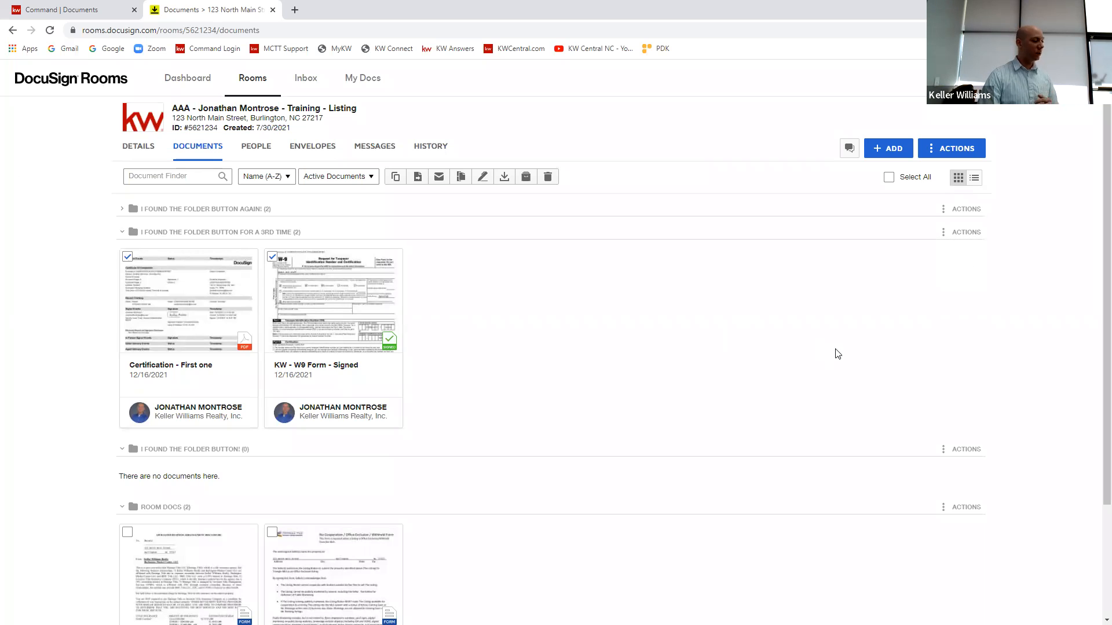
{"action": "left_click", "coordinate": [272, 257]}
{"action": "left_click", "coordinate": [127, 257]}
{"action": "left_click", "coordinate": [127, 230]}
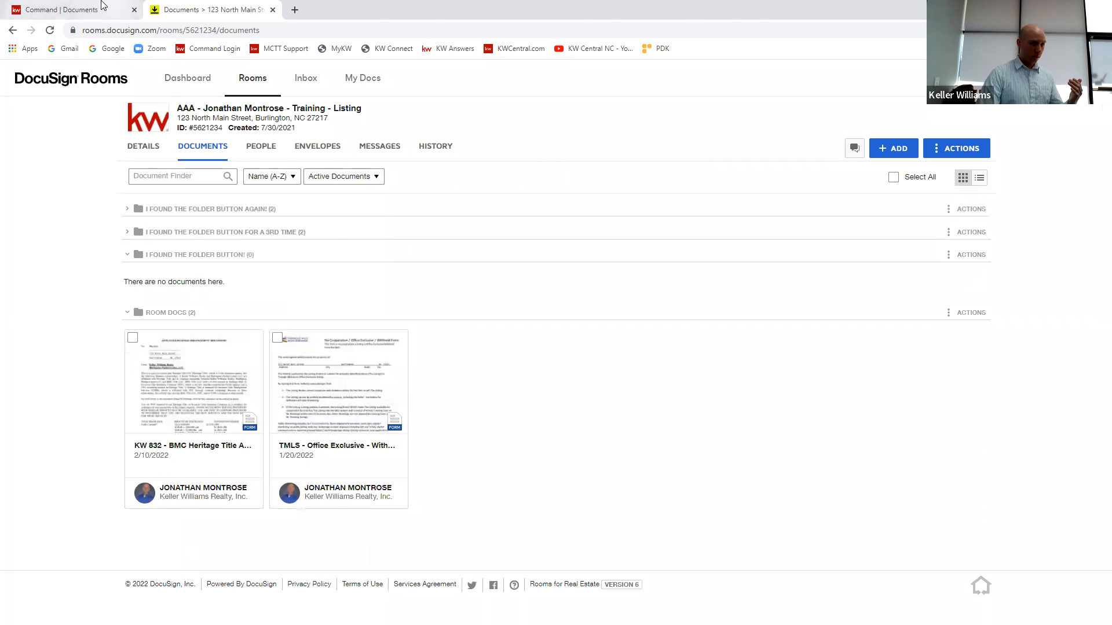
Step: Switch to Command and check the files offered for Working With Real Estate Agents under "I found the folder button!" and "I found the folder button again!"
{"action": "left_click", "coordinate": [103, 7]}
{"action": "left_click", "coordinate": [893, 392]}
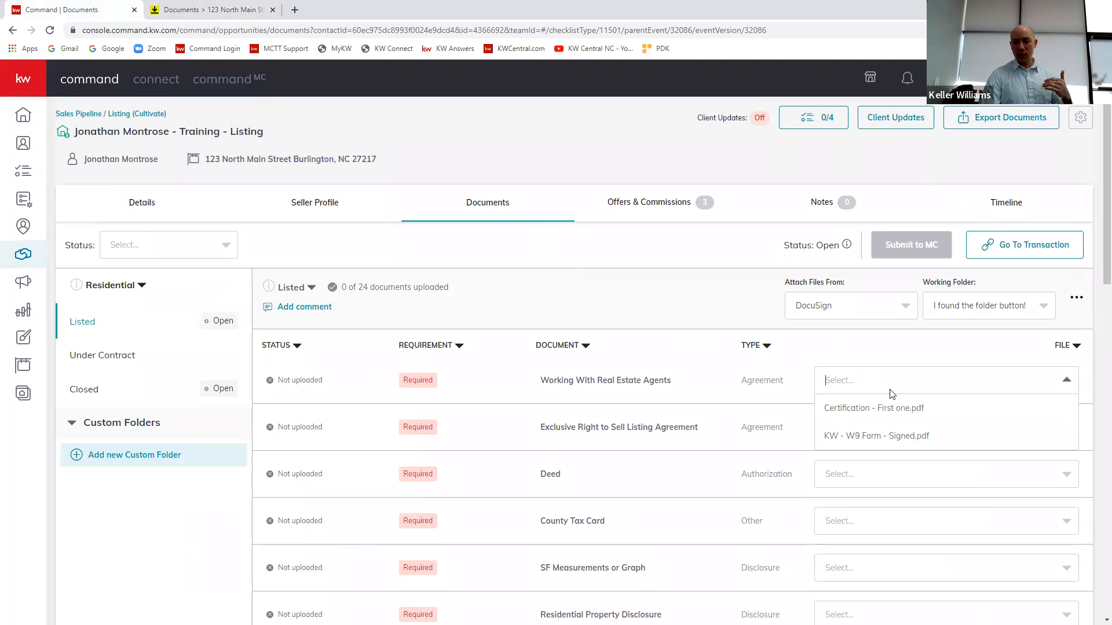
{"action": "left_click", "coordinate": [941, 311]}
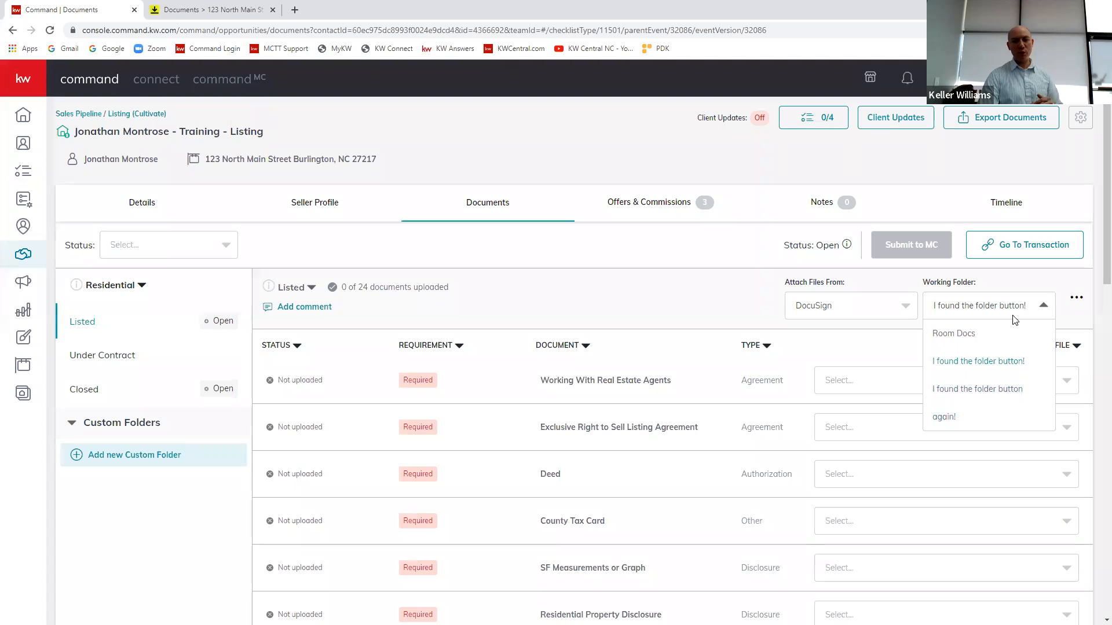
{"action": "left_click", "coordinate": [1006, 399]}
{"action": "left_click", "coordinate": [1017, 388]}
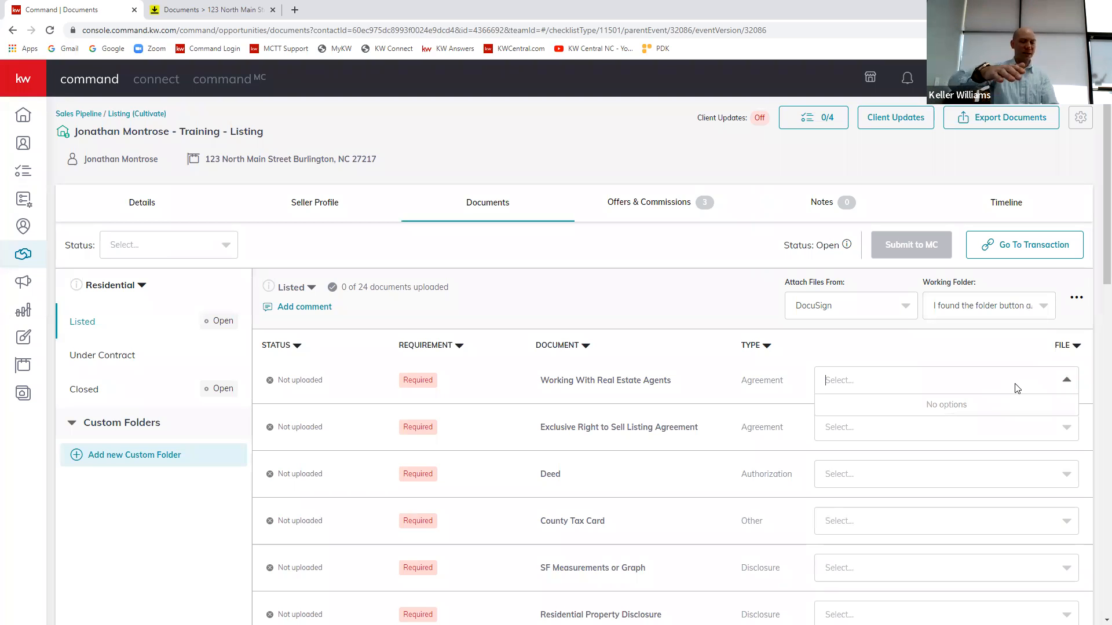
{"action": "left_click", "coordinate": [1026, 313]}
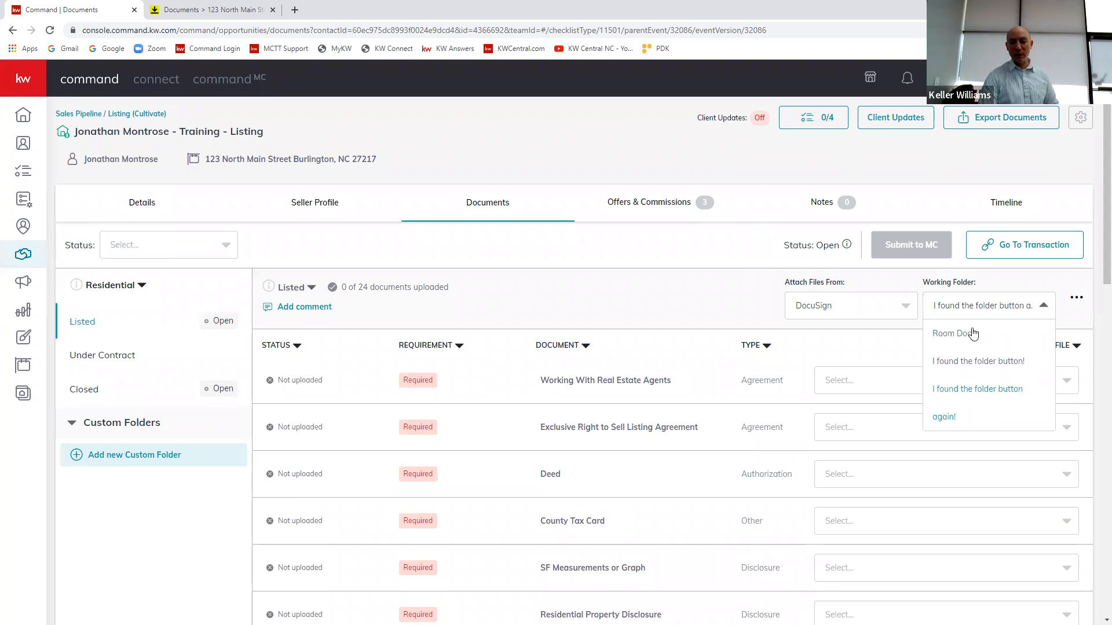
{"action": "left_click", "coordinate": [997, 310]}
{"action": "left_click", "coordinate": [913, 382]}
Step: Set the working folder to "I found the folder button!" and attach KW - W9 Form - Signed.pdf to Working With Real Estate Agents
{"action": "left_click", "coordinate": [939, 308]}
{"action": "left_click", "coordinate": [978, 367]}
{"action": "left_click", "coordinate": [1006, 382]}
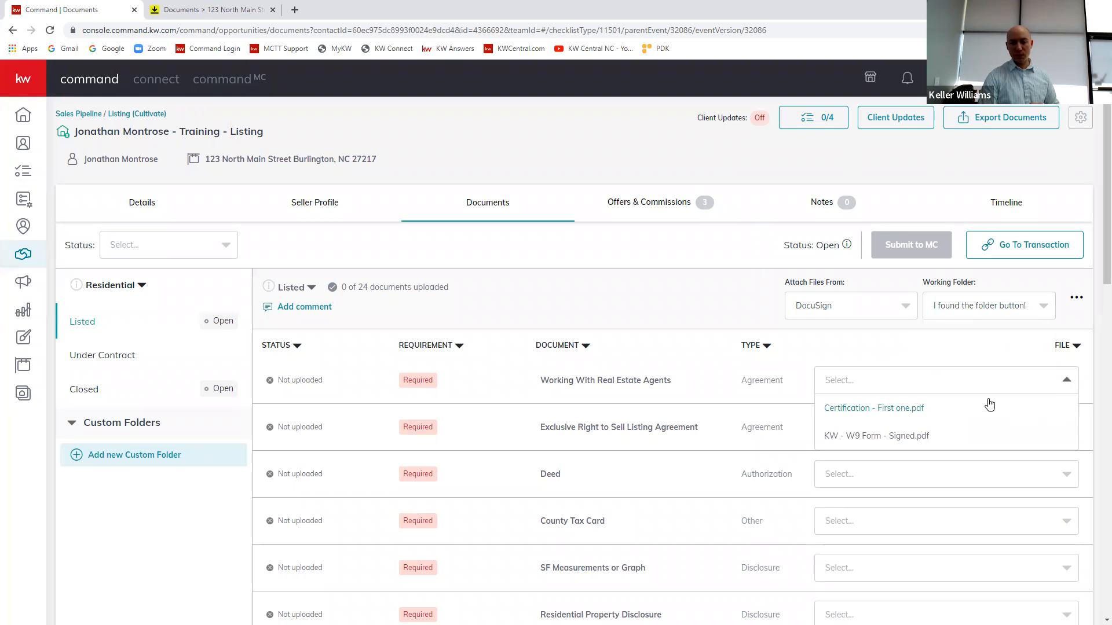
{"action": "left_click", "coordinate": [867, 438]}
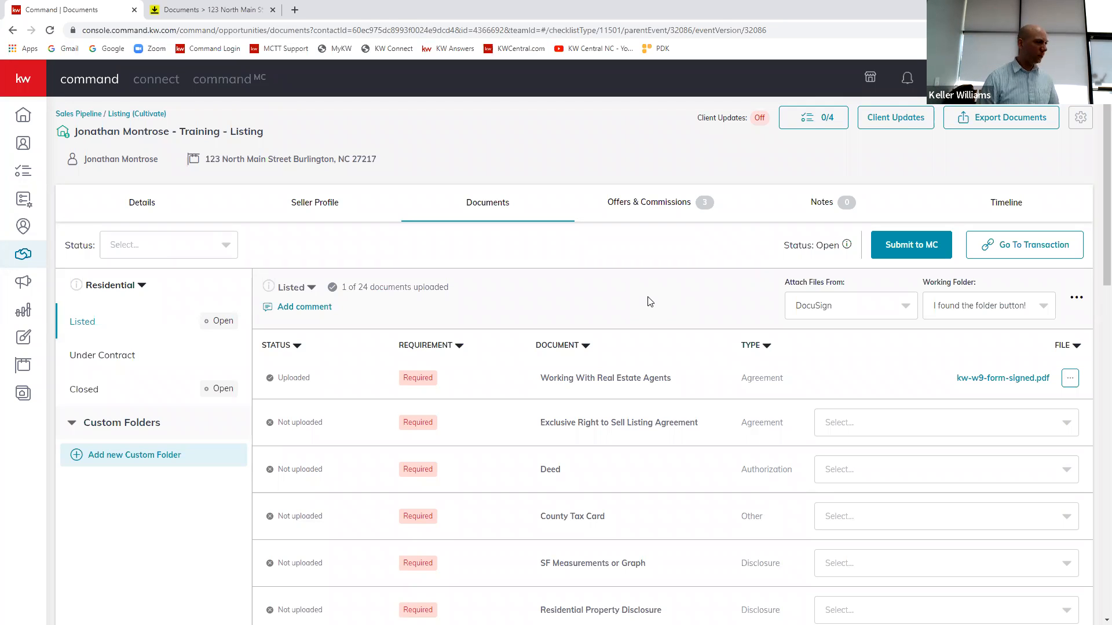
Step: Remove kw-w9-form-signed.pdf from the Working With Real Estate Agents requirement in the Listed checklist
{"action": "left_click", "coordinate": [1070, 380]}
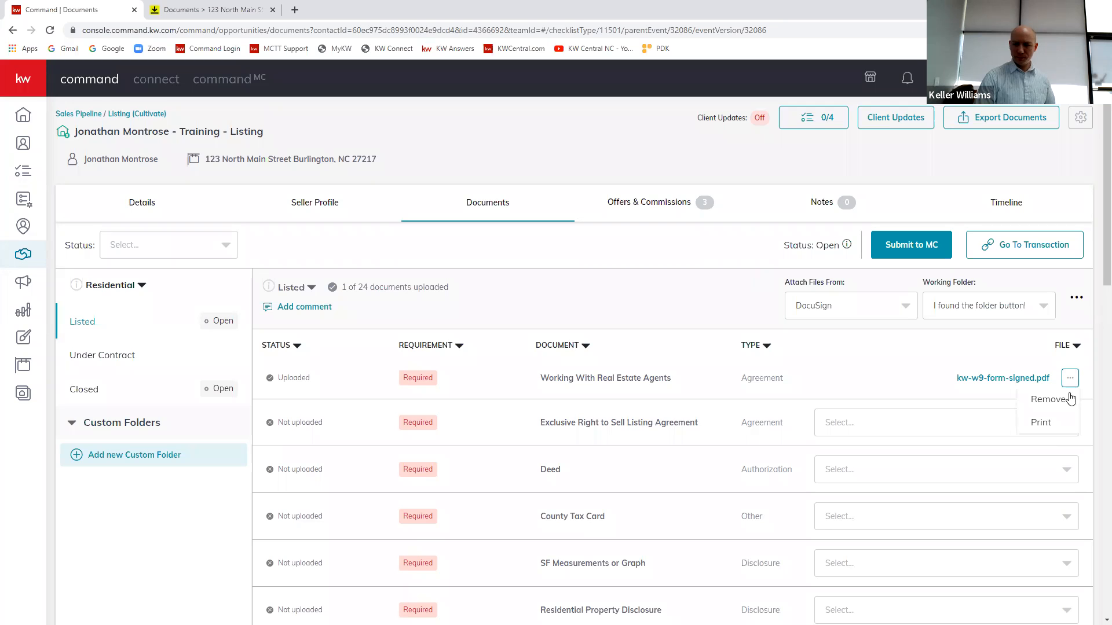
{"action": "left_click", "coordinate": [1049, 399]}
{"action": "left_click", "coordinate": [593, 428]}
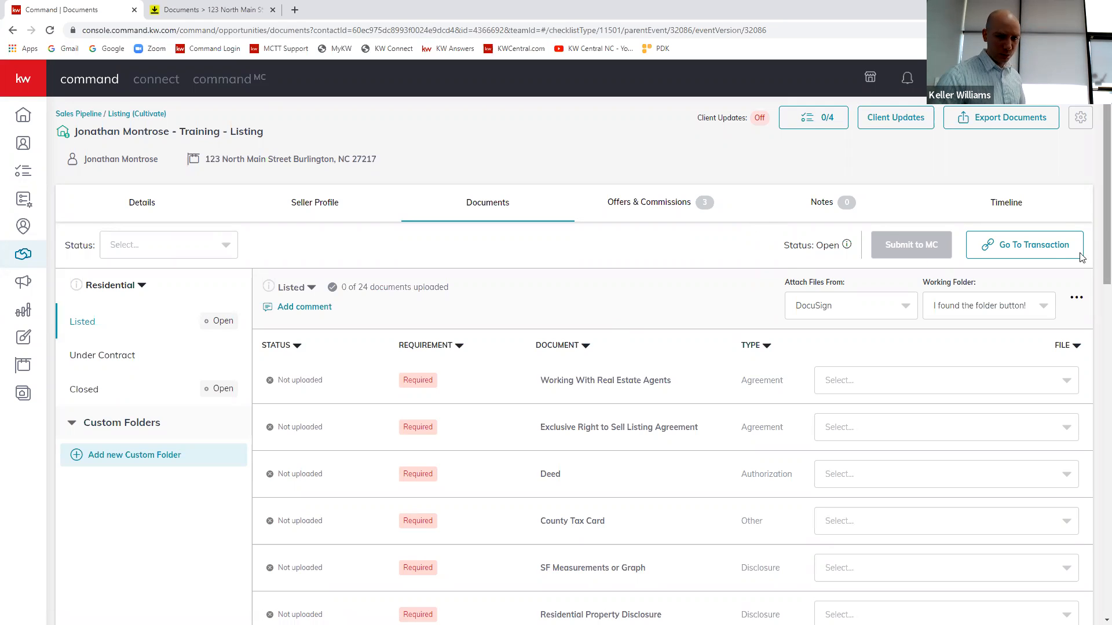
Step: Find the training listing among the Cultivate listings, check its available card actions, and view its details
{"action": "left_click", "coordinate": [23, 258]}
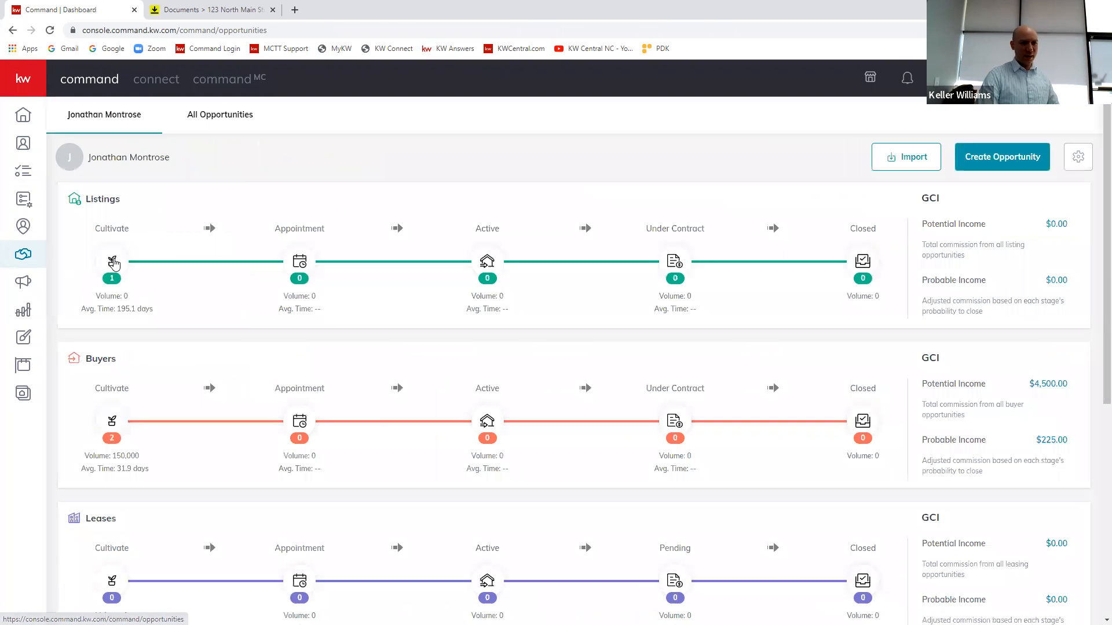
{"action": "left_click", "coordinate": [115, 262]}
{"action": "left_click", "coordinate": [278, 279]}
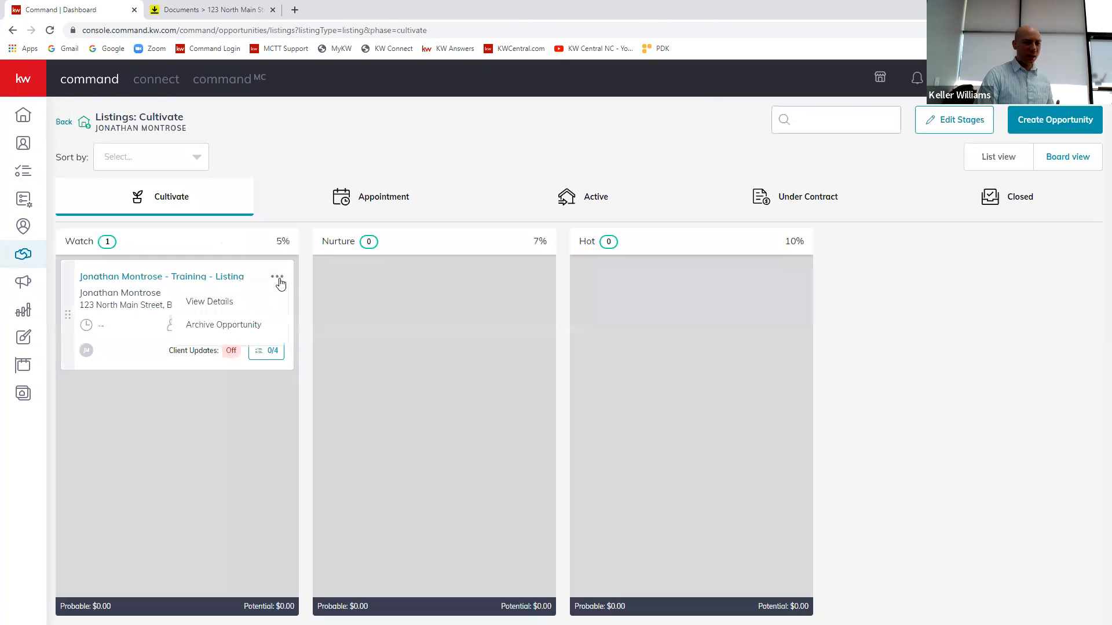
{"action": "left_click", "coordinate": [300, 152]}
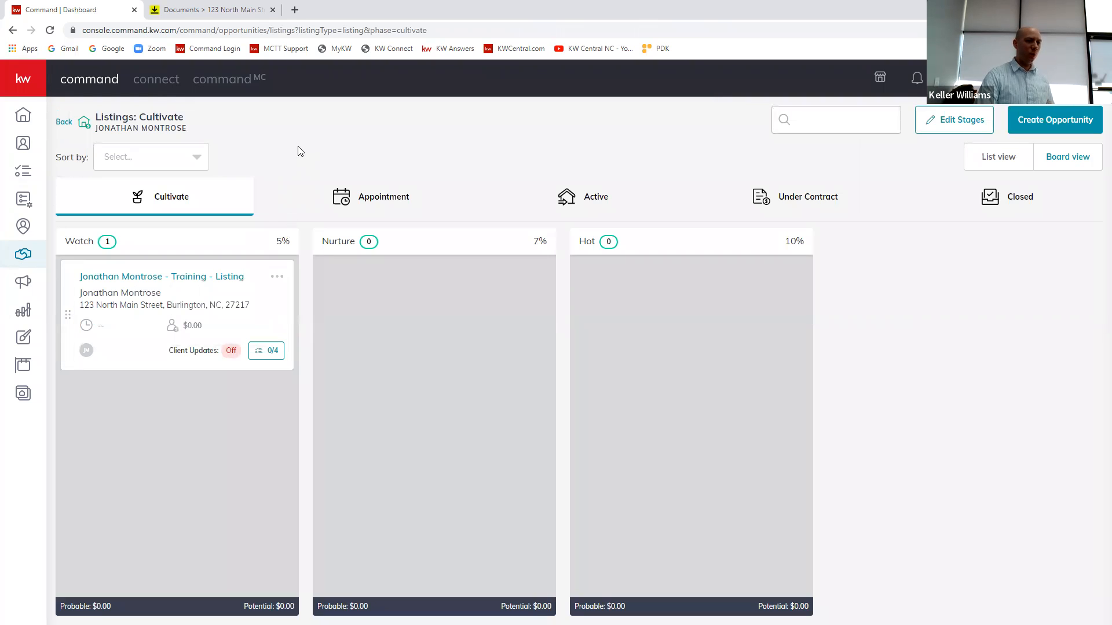
{"action": "mouse_move", "coordinate": [74, 320]}
{"action": "left_mouse_down"}
{"action": "mouse_move", "coordinate": [254, 337]}
{"action": "mouse_move", "coordinate": [82, 336]}
{"action": "mouse_move", "coordinate": [87, 326]}
{"action": "left_mouse_up"}
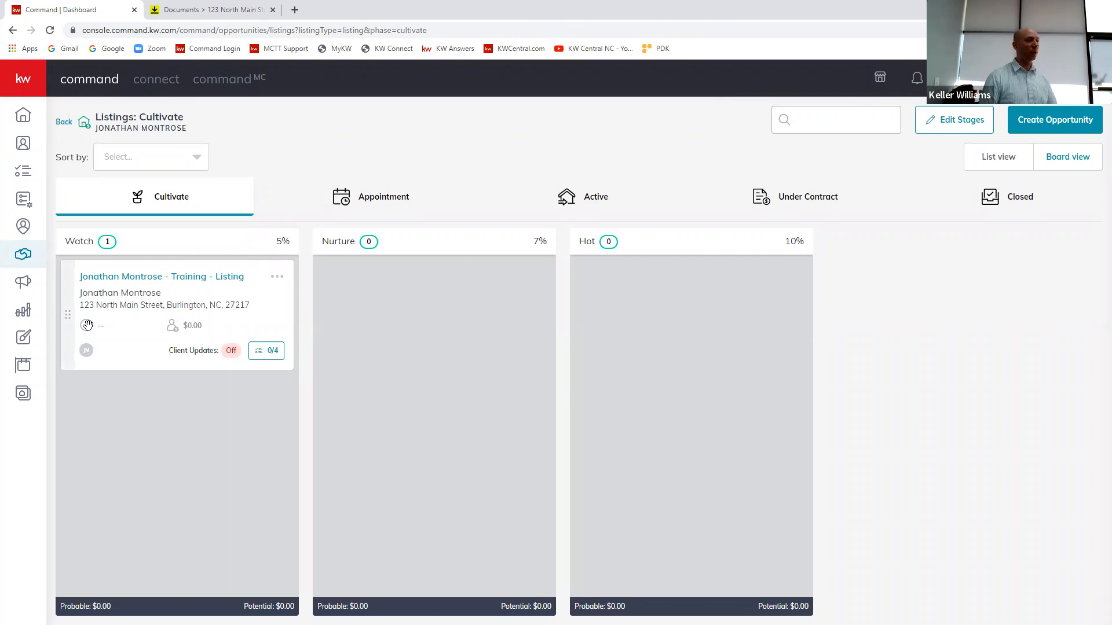
{"action": "left_click", "coordinate": [276, 277]}
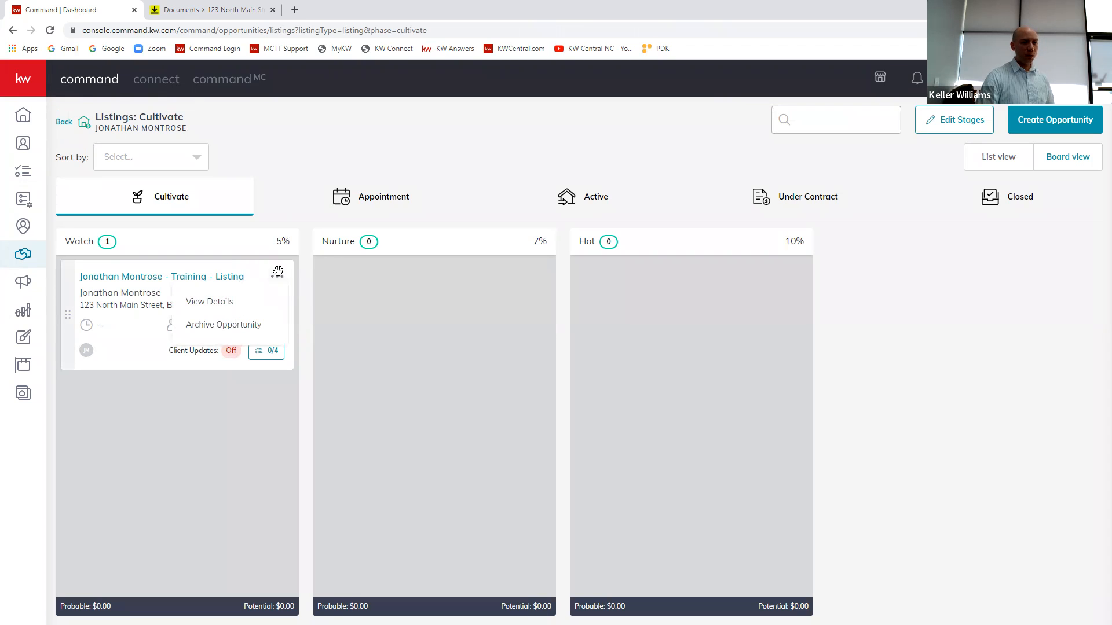
{"action": "left_click", "coordinate": [218, 311]}
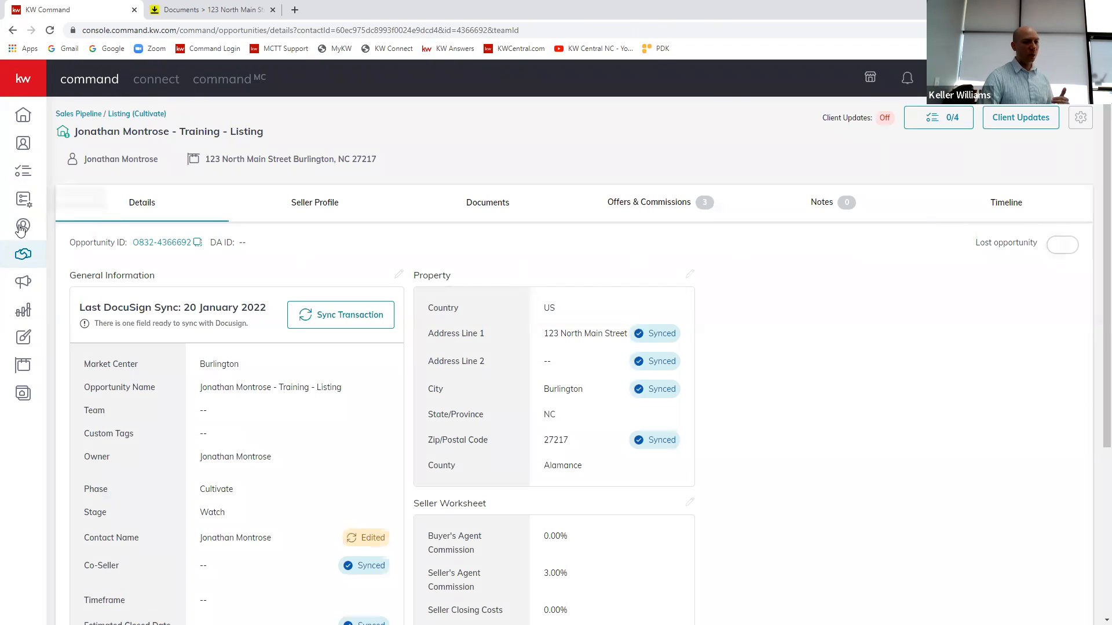
Step: Return to the Cultivate listings, check the training listing's archive option, and view the opportunity's details again
{"action": "left_click", "coordinate": [23, 254]}
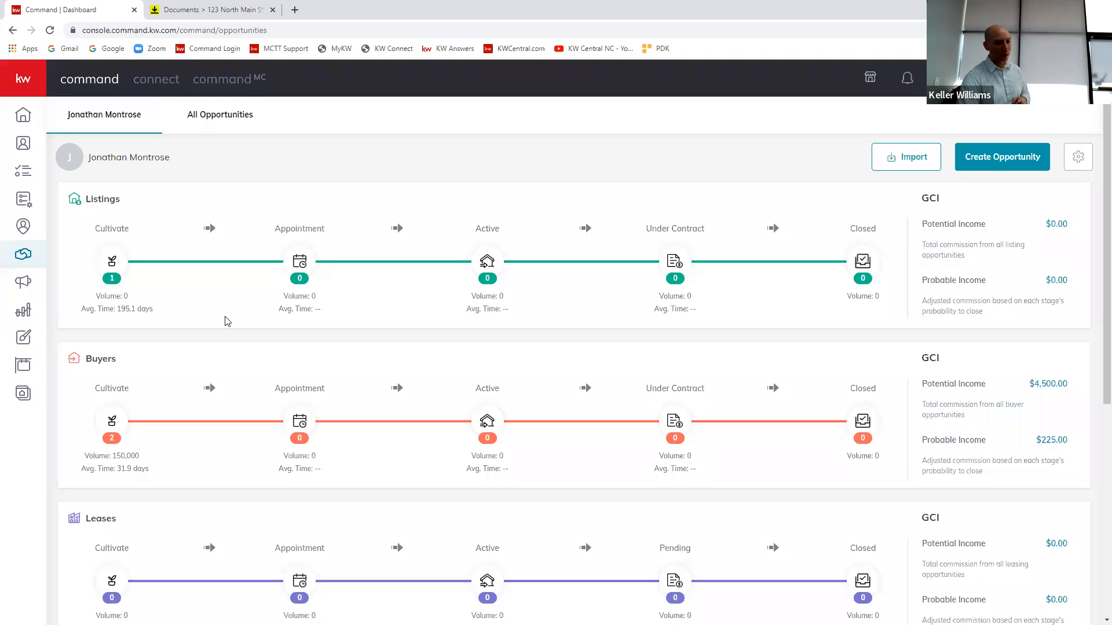
{"action": "left_click", "coordinate": [113, 263]}
{"action": "left_click", "coordinate": [278, 279]}
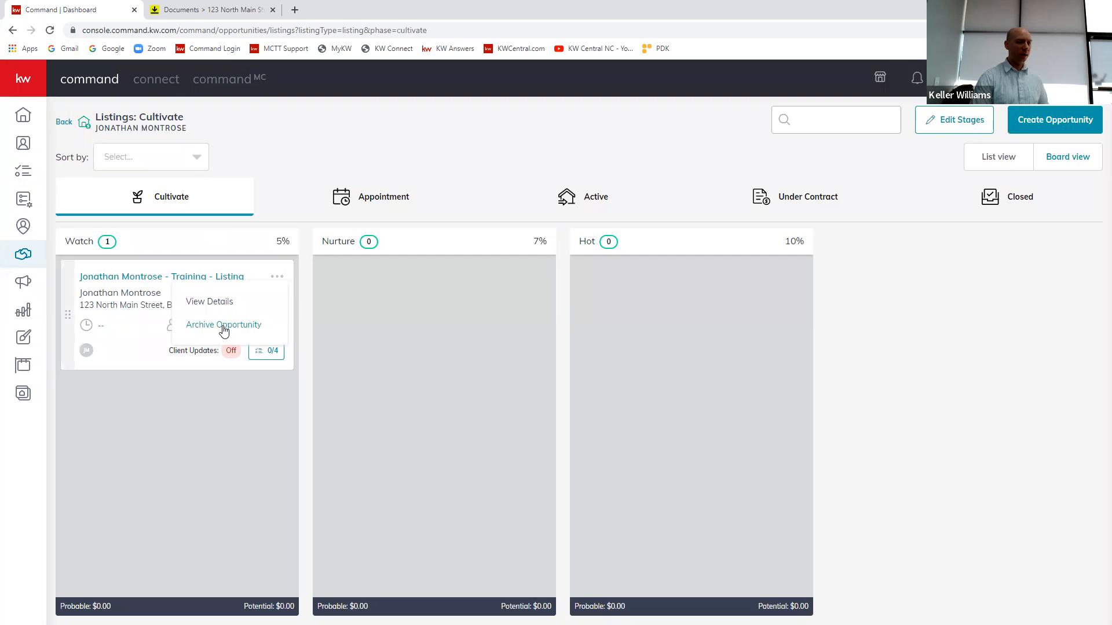
{"action": "left_click", "coordinate": [275, 279]}
{"action": "left_click", "coordinate": [275, 278]}
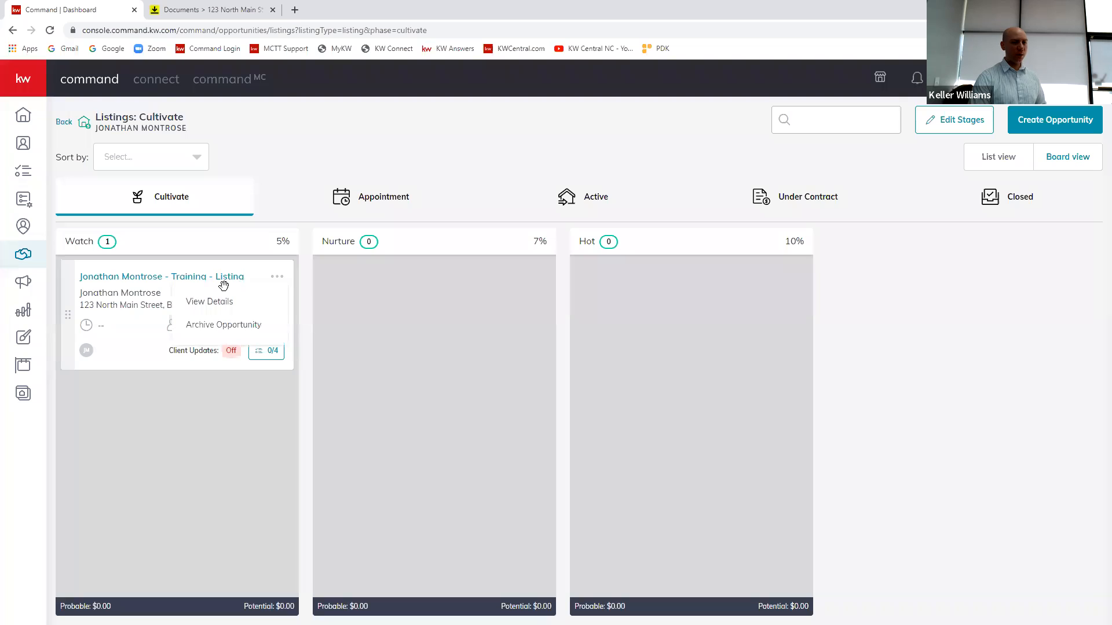
{"action": "left_click", "coordinate": [209, 301]}
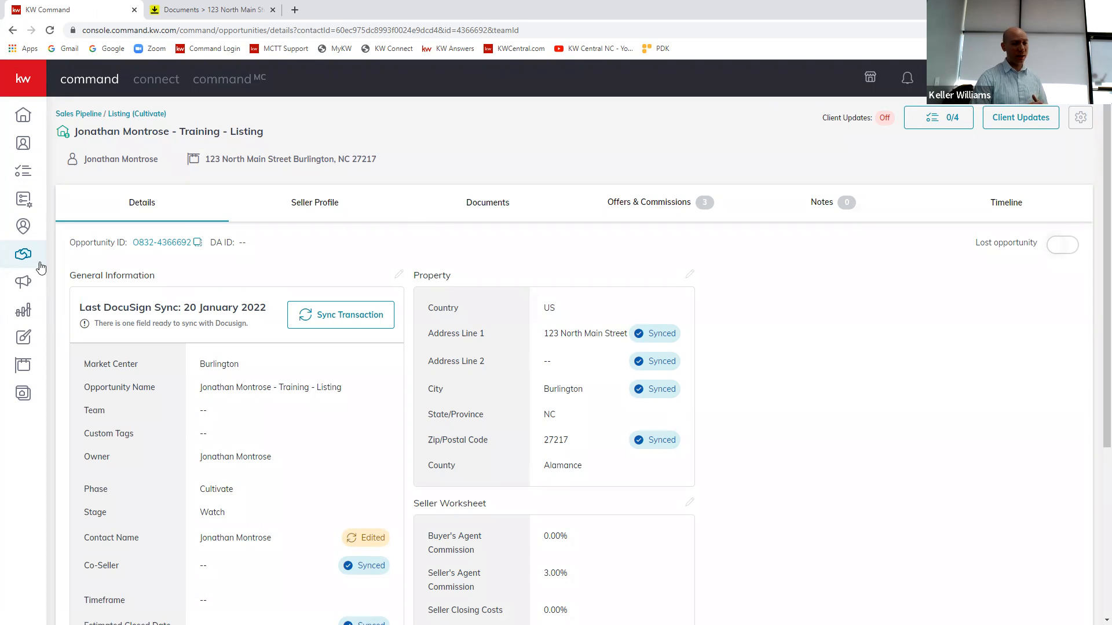
Step: Revisit the Cultivate listings board and review the Listings, Buyers and Leases pipelines in the Opportunities overview
{"action": "left_click", "coordinate": [36, 261]}
{"action": "left_click", "coordinate": [115, 264]}
{"action": "left_click_drag", "start_coordinate": [68, 312], "coordinate": [110, 361]}
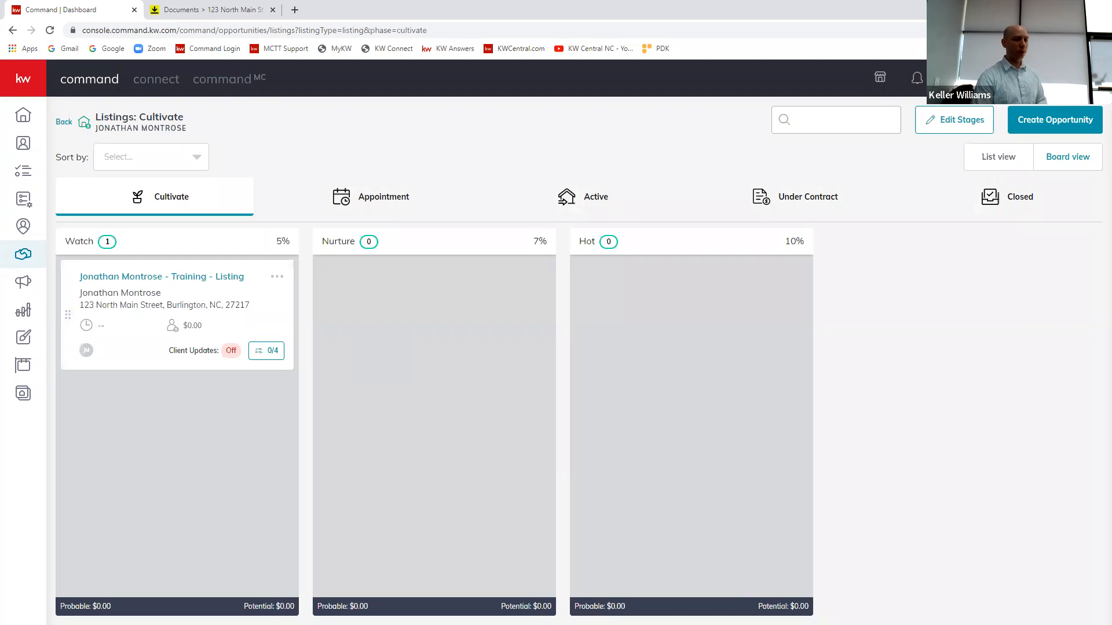
{"action": "left_click", "coordinate": [22, 254]}
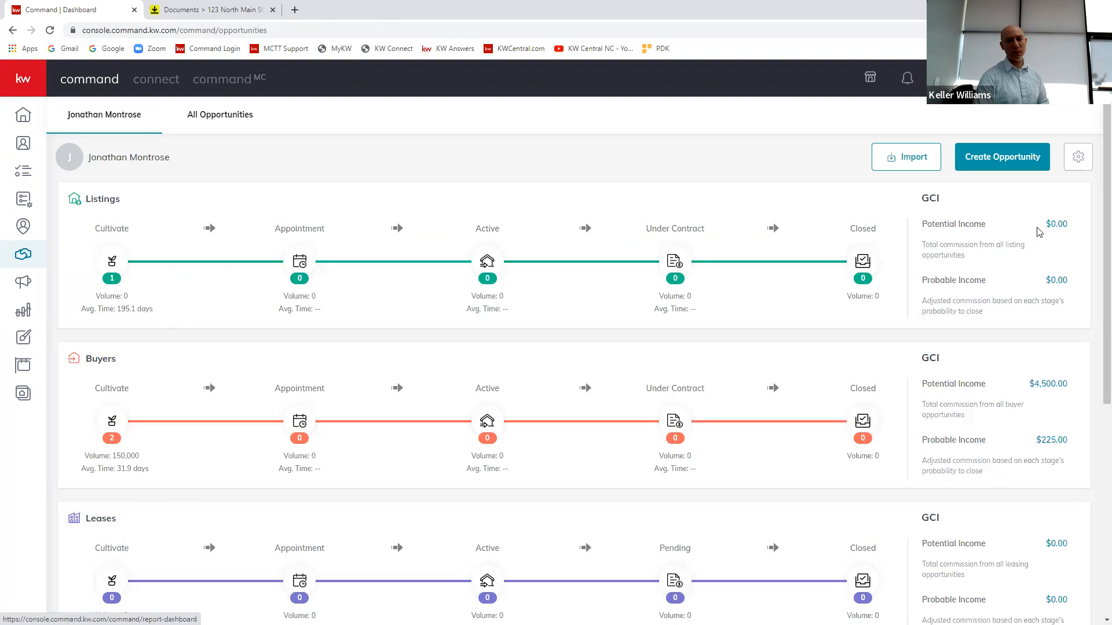
{"action": "scroll", "coordinate": [978, 215], "scroll_direction": "down", "scroll_amount": 1}
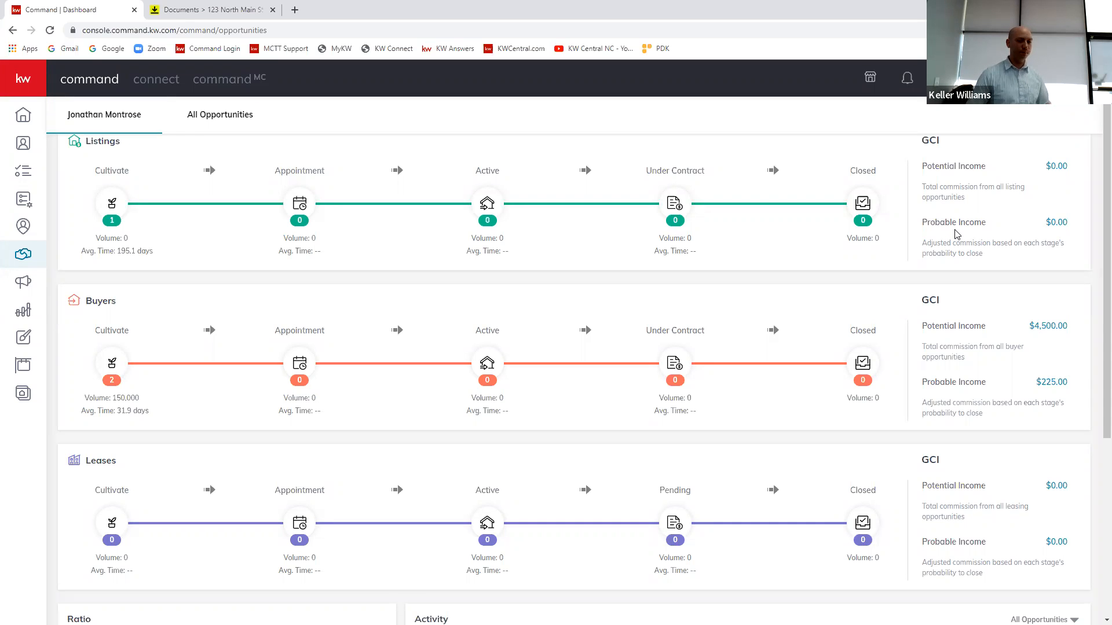
{"action": "scroll", "coordinate": [509, 310], "scroll_direction": "up", "scroll_amount": 1}
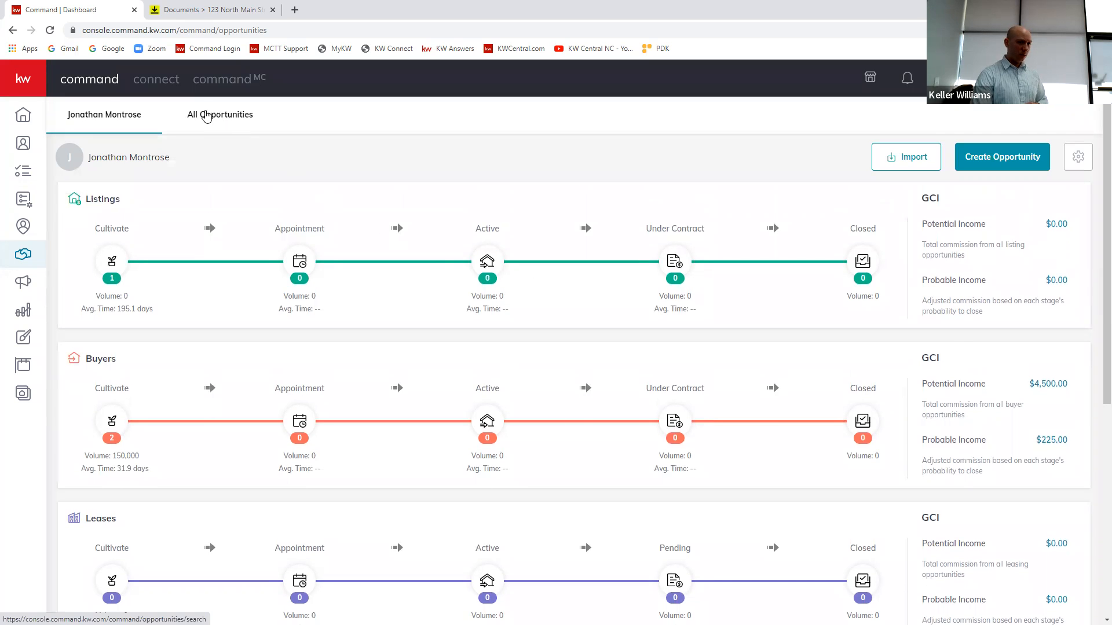
Step: Filter all opportunities to include archived ones and look through the resulting list
{"action": "left_click", "coordinate": [217, 120]}
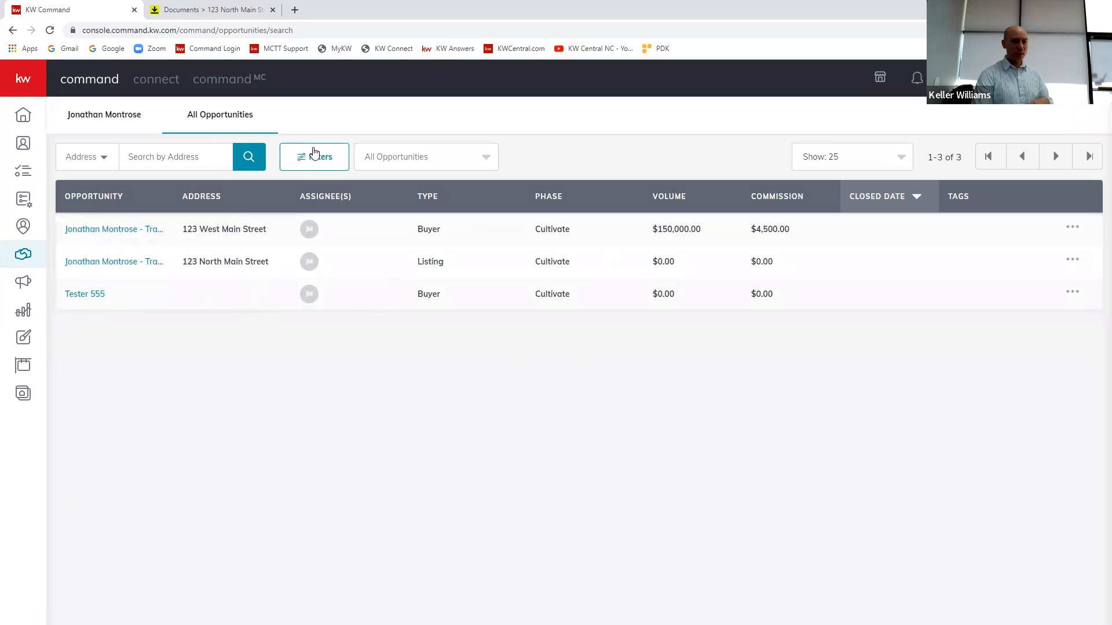
{"action": "left_click", "coordinate": [311, 159]}
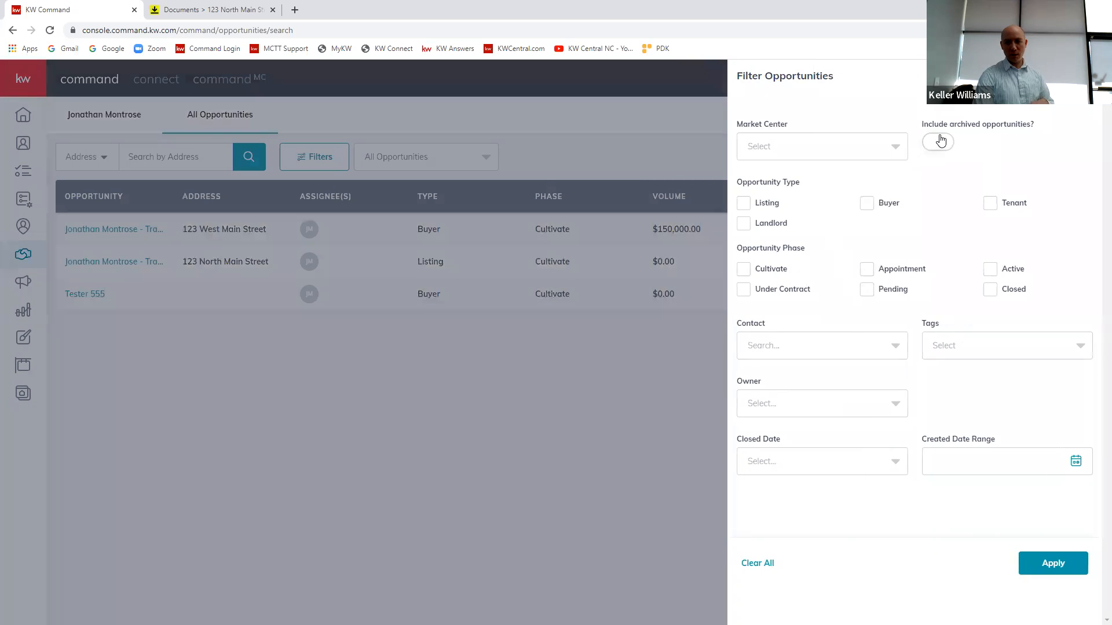
{"action": "left_click", "coordinate": [942, 145]}
{"action": "left_click", "coordinate": [1052, 566]}
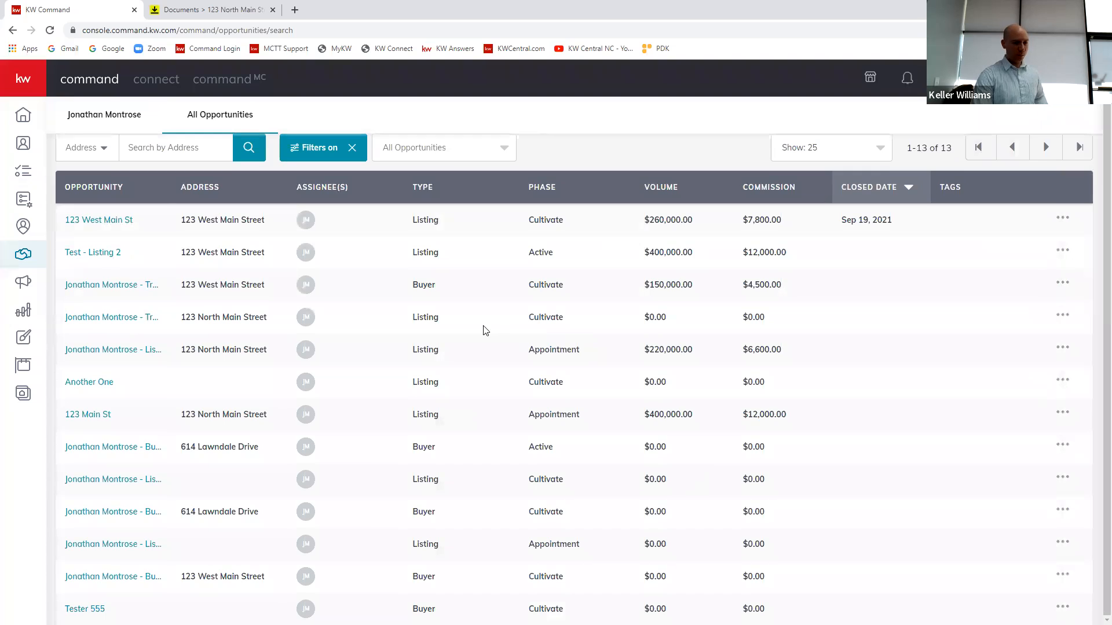
{"action": "scroll", "coordinate": [417, 421], "scroll_direction": "up", "scroll_amount": 1}
{"action": "scroll", "coordinate": [415, 419], "scroll_direction": "down", "scroll_amount": 1}
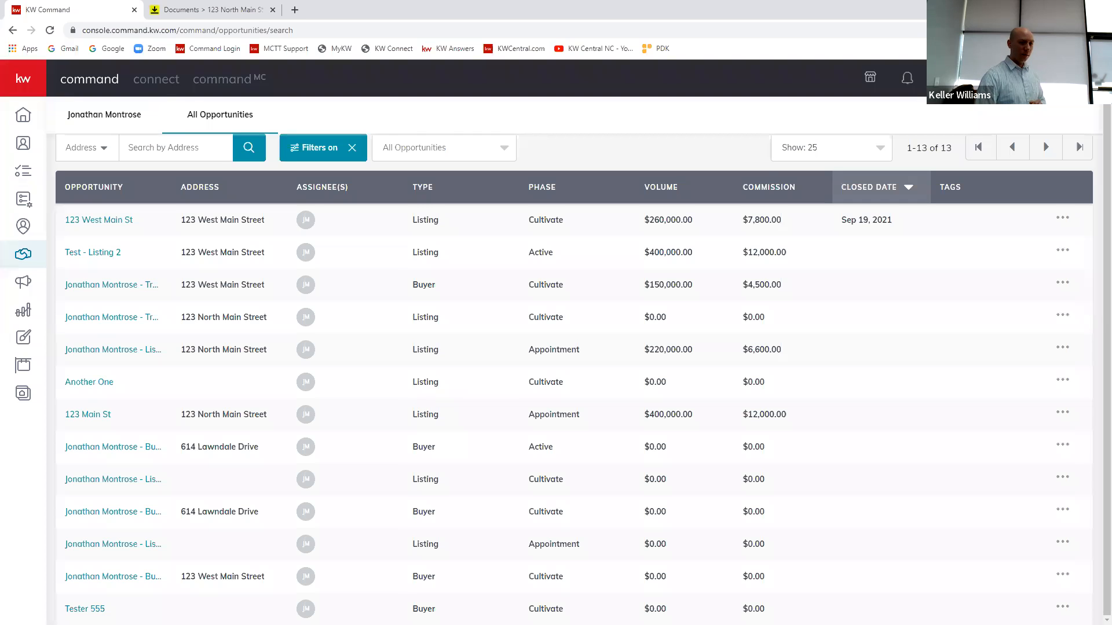
{"action": "scroll", "coordinate": [325, 463], "scroll_direction": "up", "scroll_amount": 1}
{"action": "scroll", "coordinate": [304, 466], "scroll_direction": "down", "scroll_amount": 1}
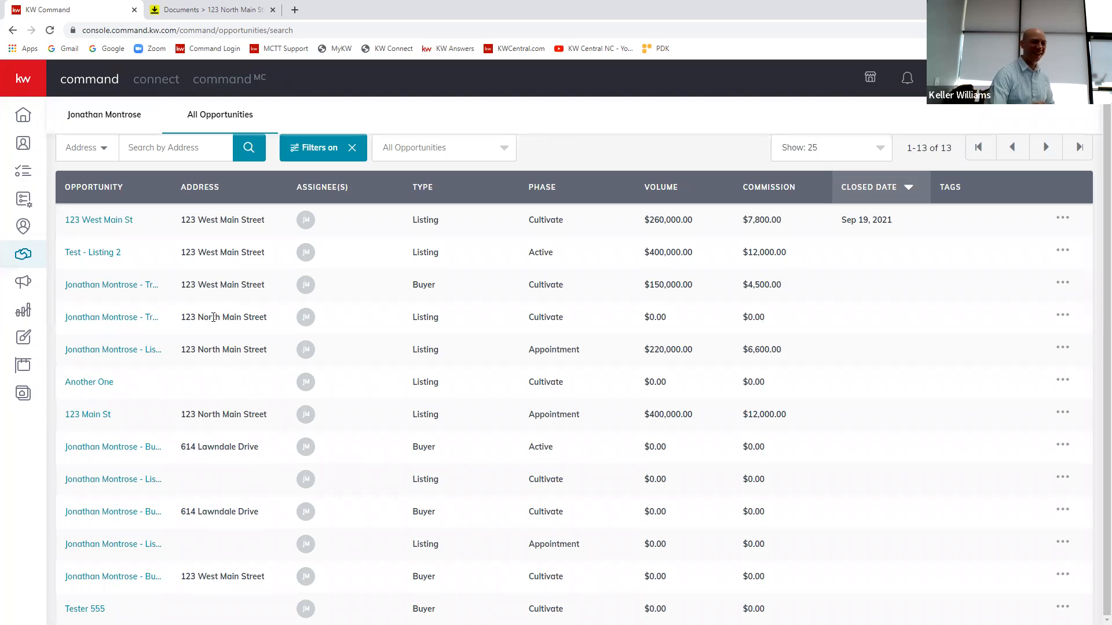
Step: Apply the opportunity filters without archived opportunities and return to the Opportunities overview
{"action": "left_click", "coordinate": [319, 156]}
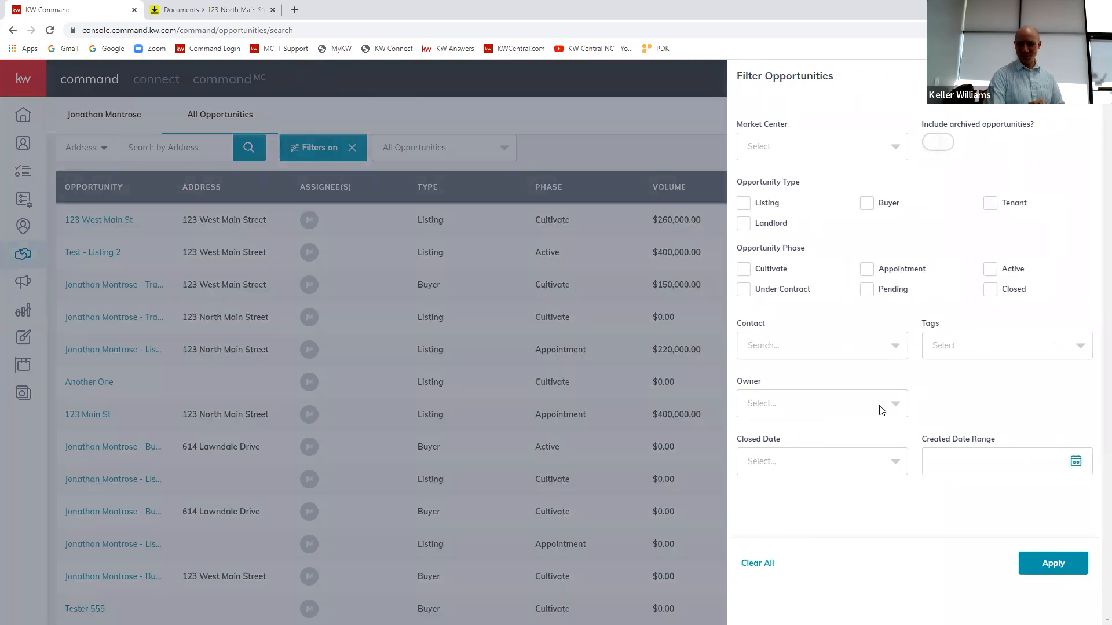
{"action": "left_click", "coordinate": [1053, 570]}
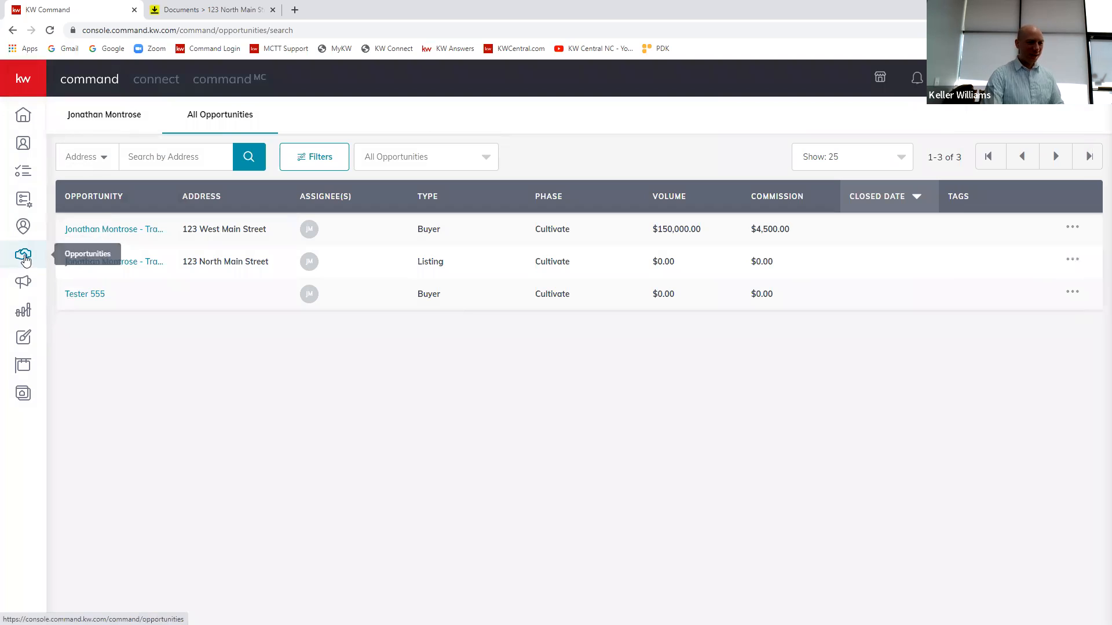
{"action": "left_click", "coordinate": [23, 253]}
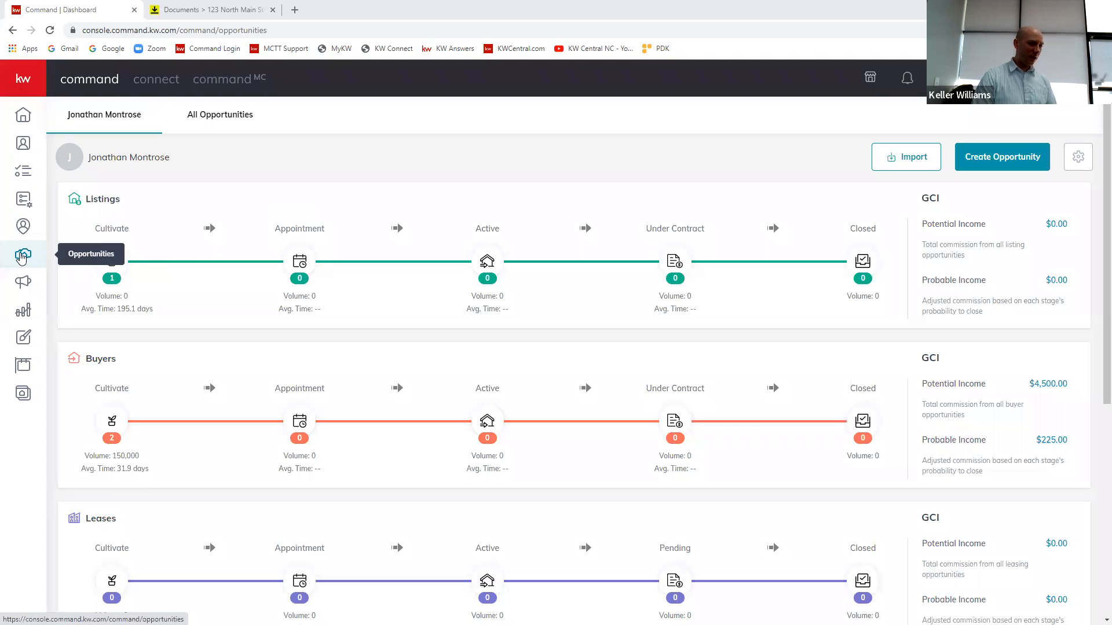
Step: Open the filter settings for all opportunities and choose to include archived opportunities
{"action": "left_click", "coordinate": [226, 116]}
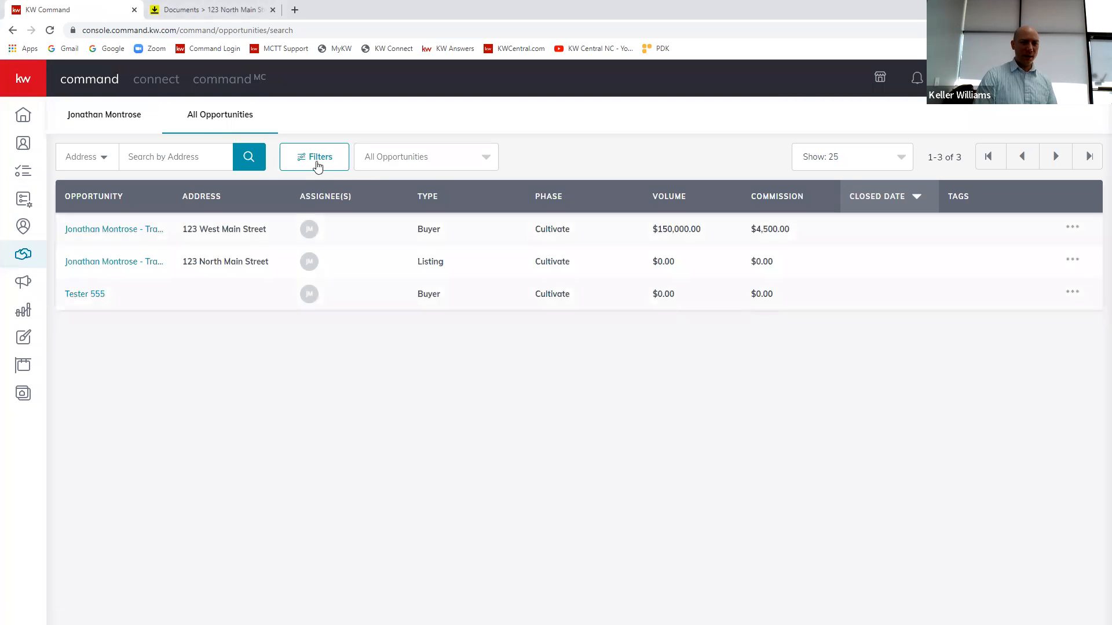
{"action": "left_click", "coordinate": [319, 165]}
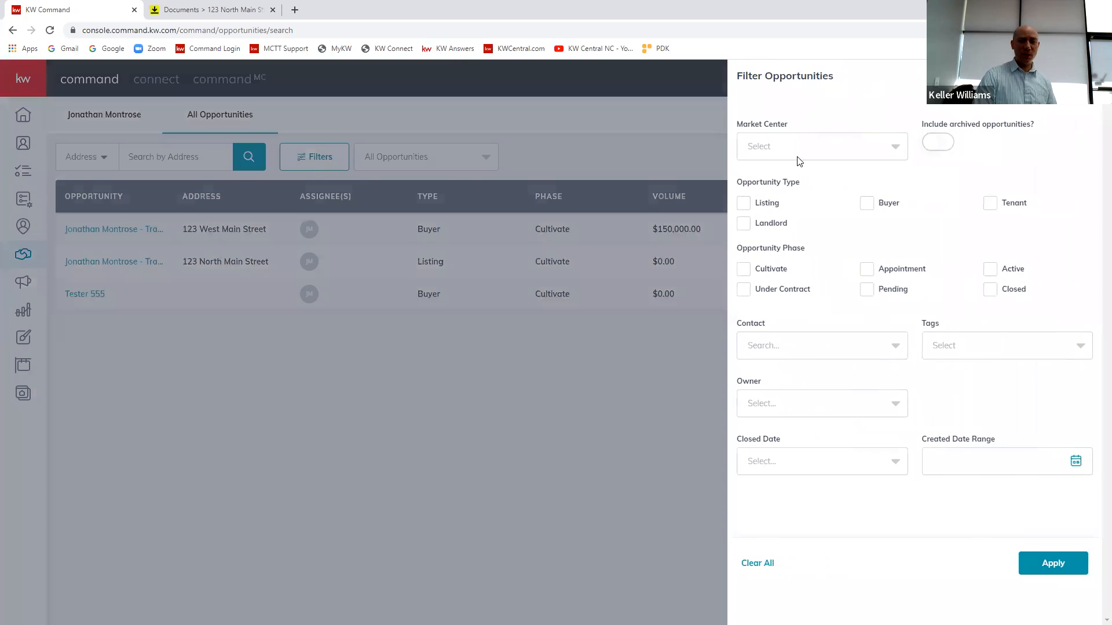
{"action": "left_click", "coordinate": [944, 145]}
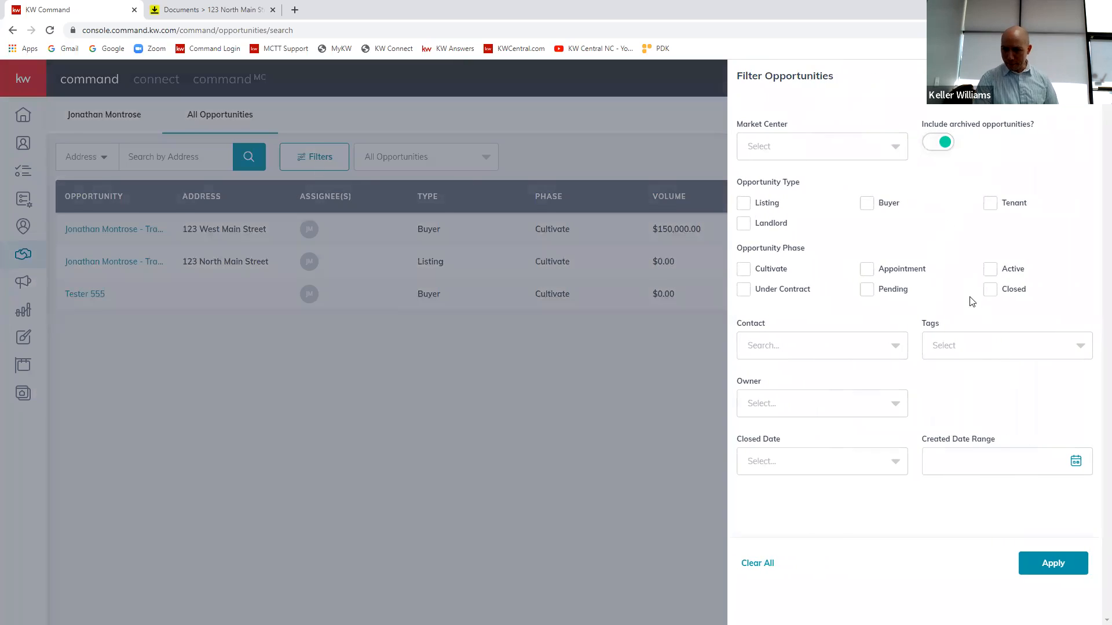
Step: Examine the Closed phase, Contact, Tags and Owner filter options without selecting any of them
{"action": "left_click", "coordinate": [989, 291]}
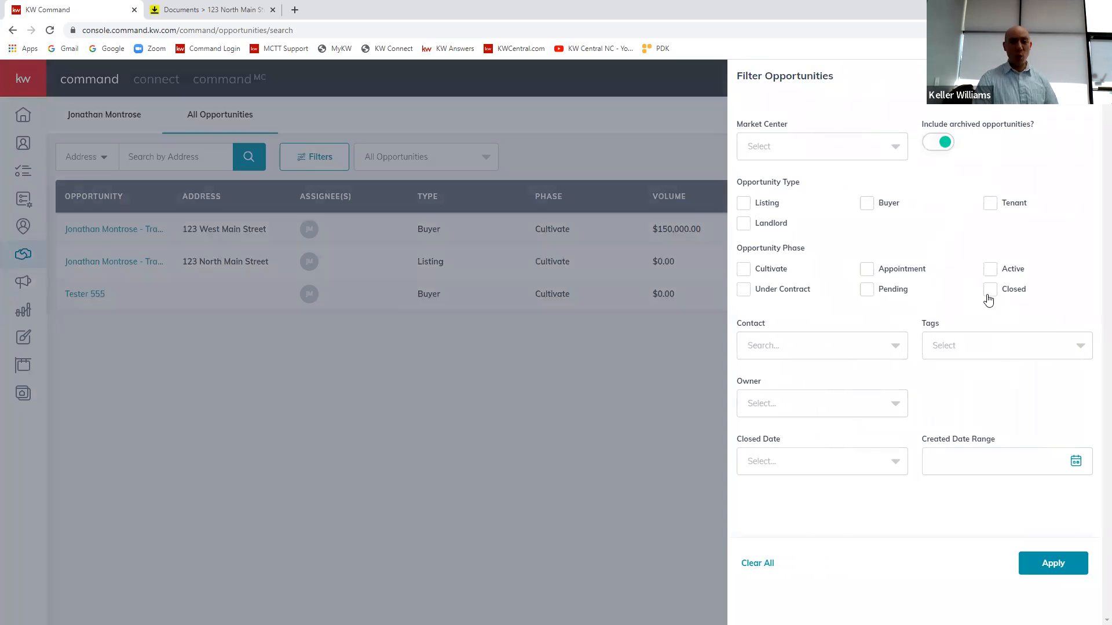
{"action": "left_click", "coordinate": [990, 295]}
{"action": "left_click", "coordinate": [898, 346]}
{"action": "left_click", "coordinate": [898, 346]}
{"action": "left_click", "coordinate": [1013, 350]}
{"action": "left_click", "coordinate": [1004, 354]}
{"action": "left_click", "coordinate": [820, 408]}
{"action": "left_click", "coordinate": [824, 405]}
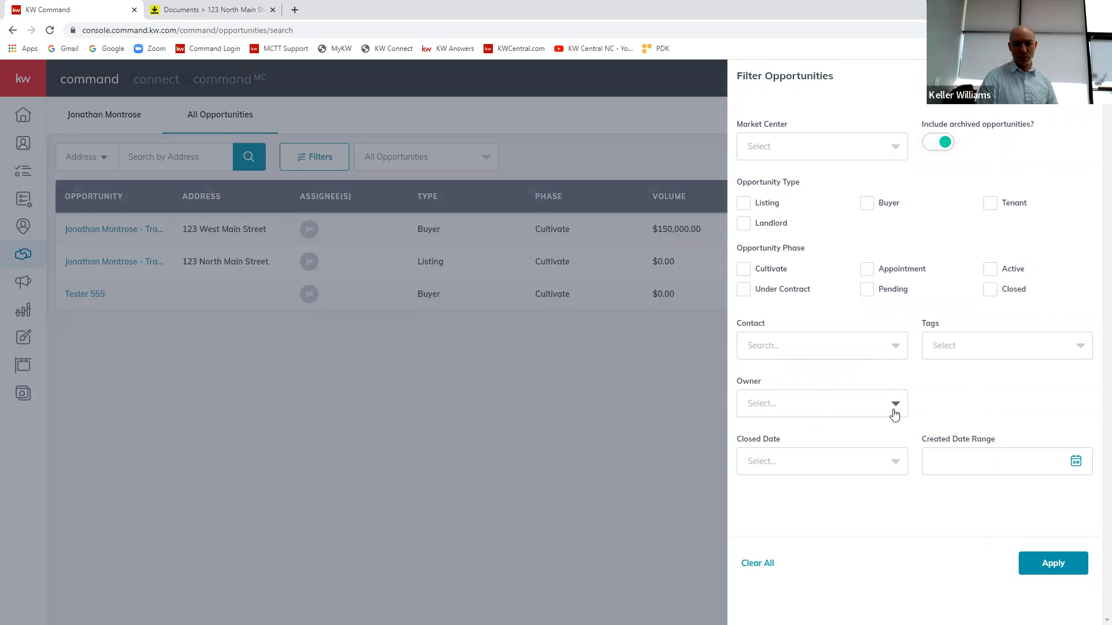
Step: Apply the archived opportunities filter and sort the list by commission, followed by phase, in ascending order
{"action": "left_click", "coordinate": [1052, 563]}
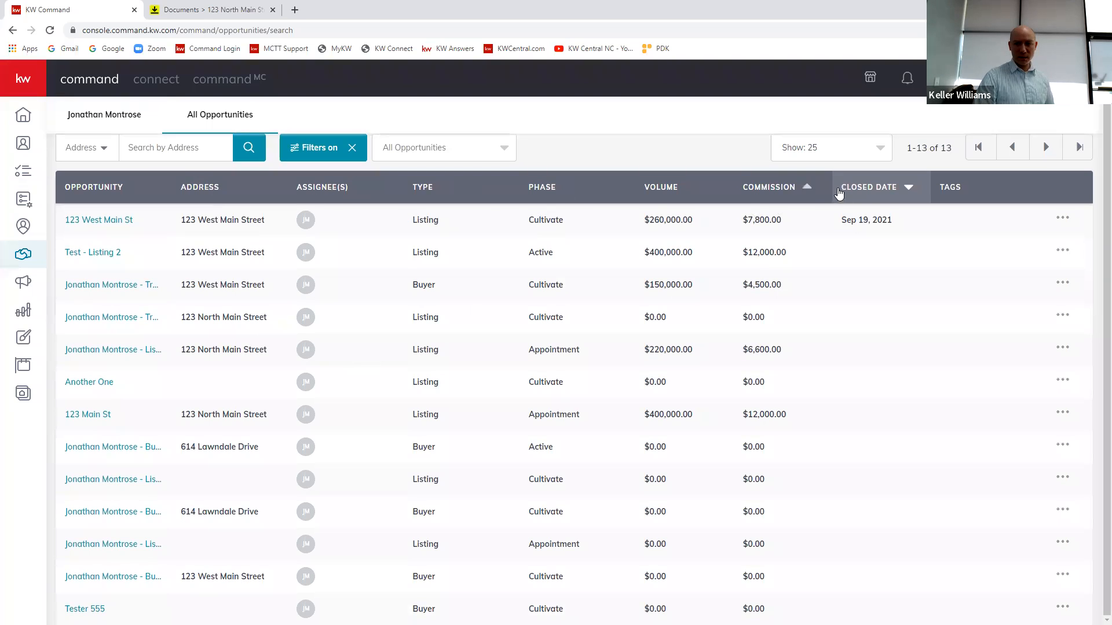
{"action": "left_click", "coordinate": [805, 193]}
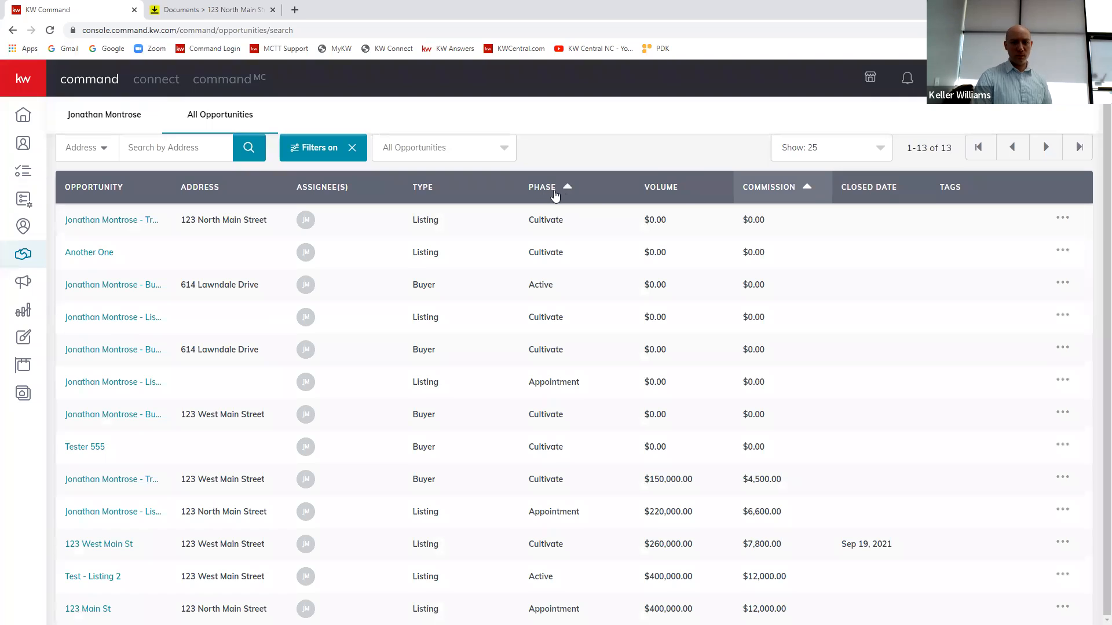
{"action": "left_click", "coordinate": [562, 188]}
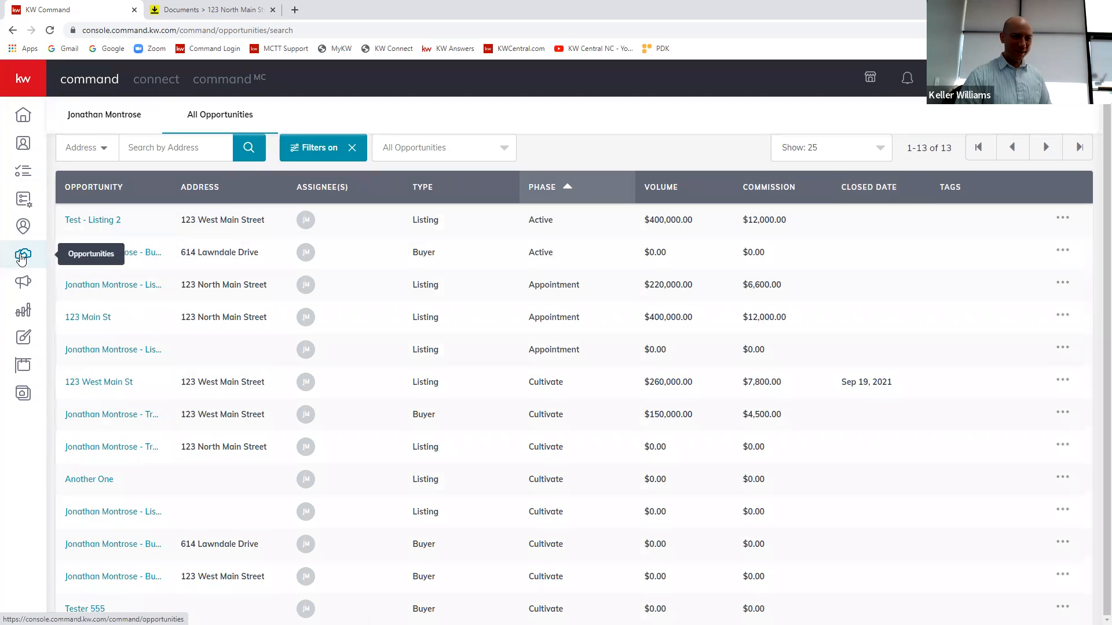
Step: Open the details of the training listing in the Cultivate phase of the Listings pipeline
{"action": "left_click", "coordinate": [20, 257]}
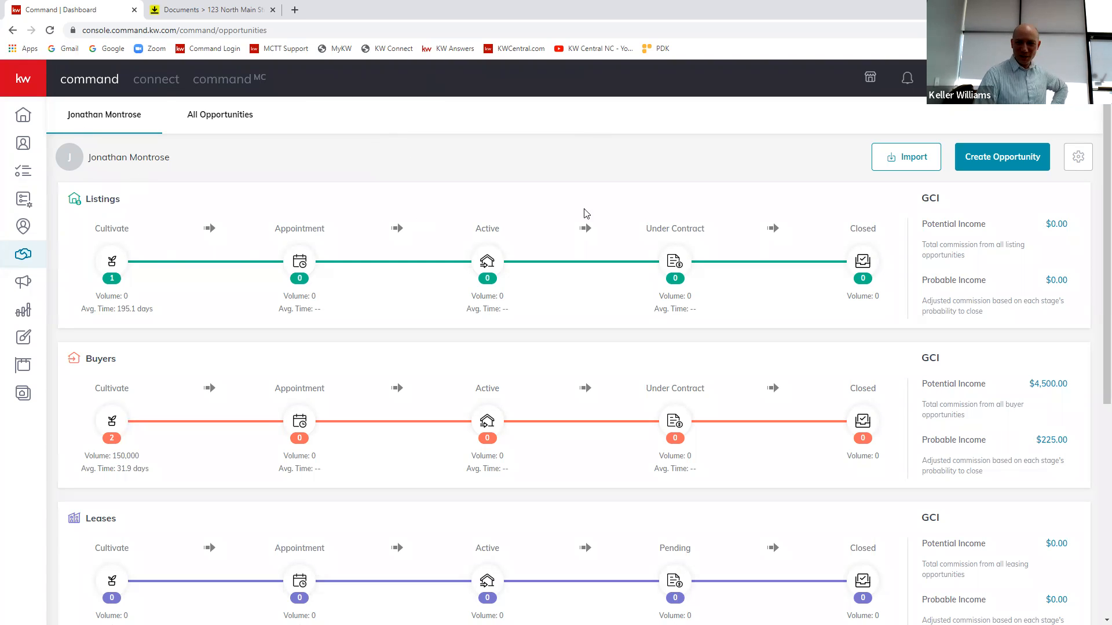
{"action": "left_click", "coordinate": [110, 265]}
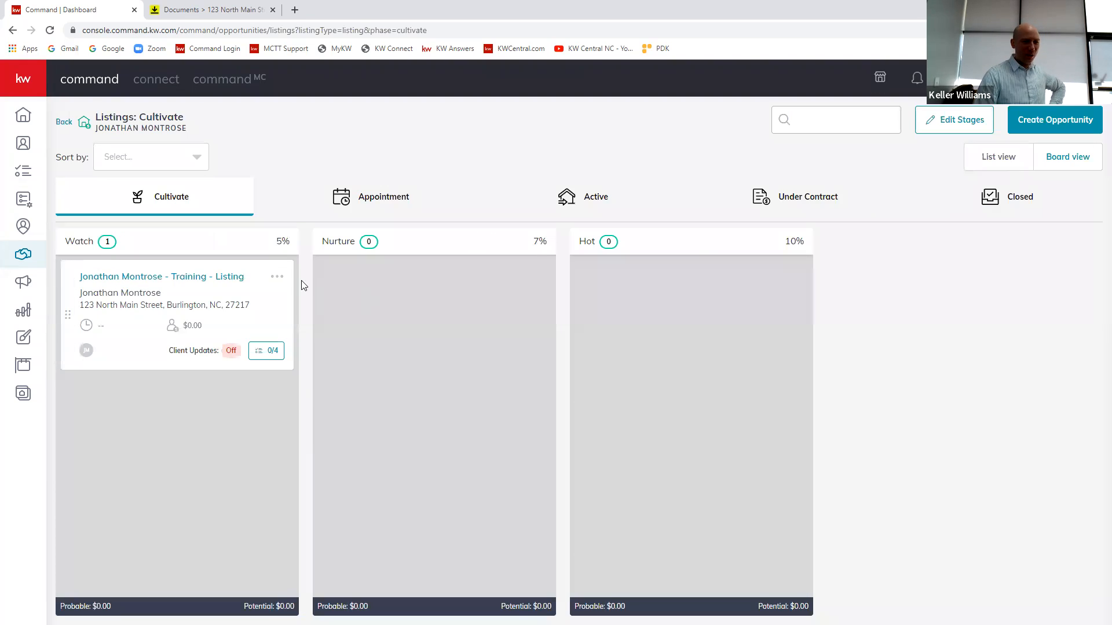
{"action": "left_click", "coordinate": [276, 278]}
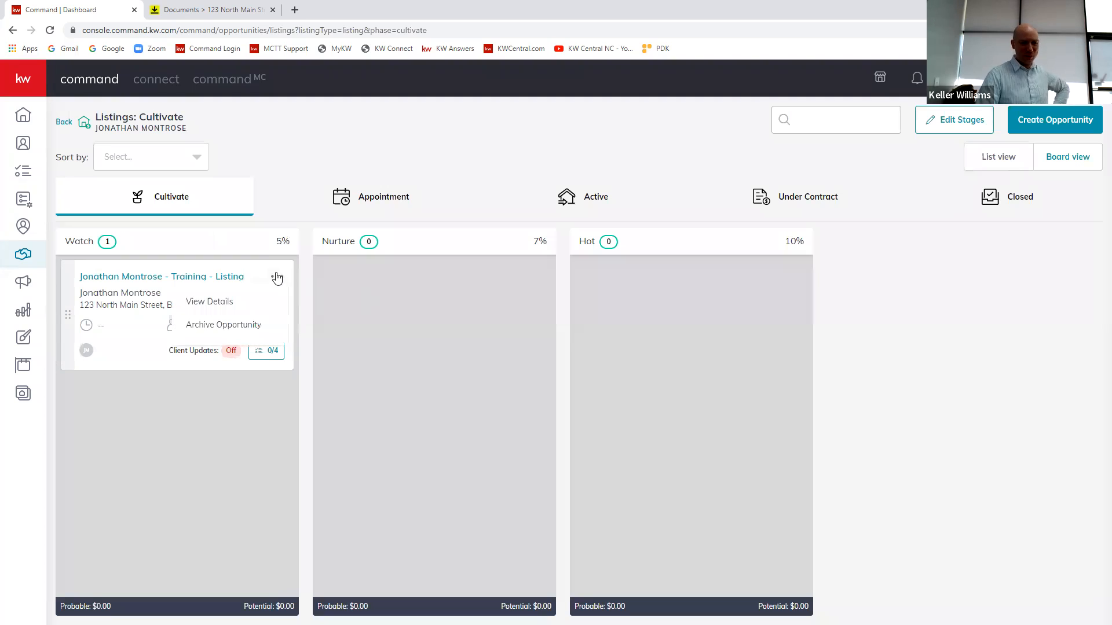
{"action": "left_click", "coordinate": [209, 302]}
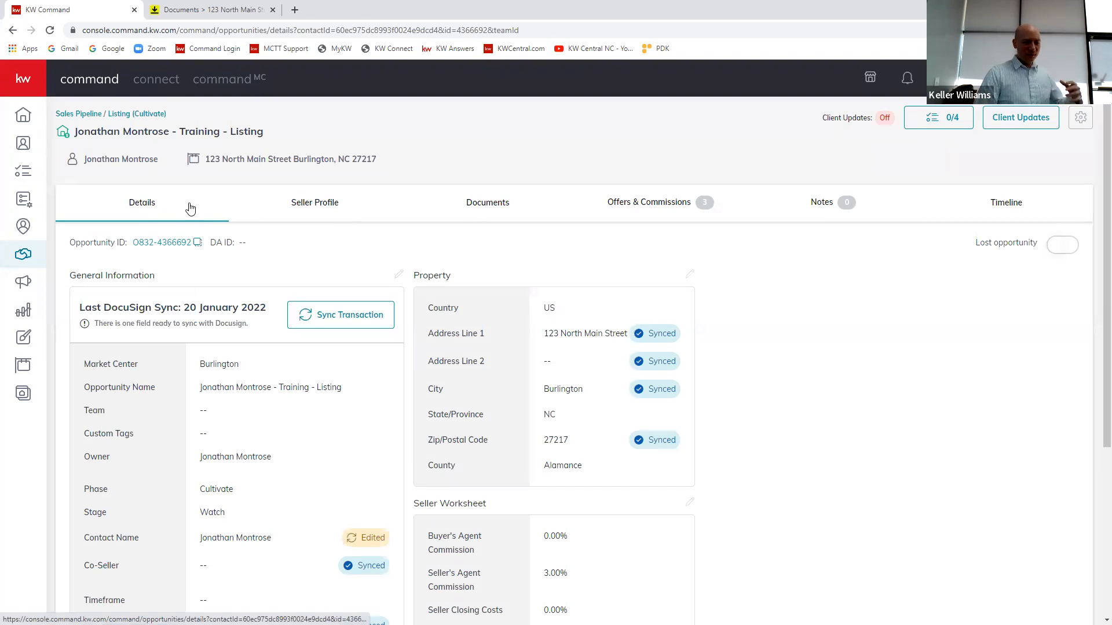
Step: Look over the listing's compliance documents and return to its general details
{"action": "left_click", "coordinate": [497, 203]}
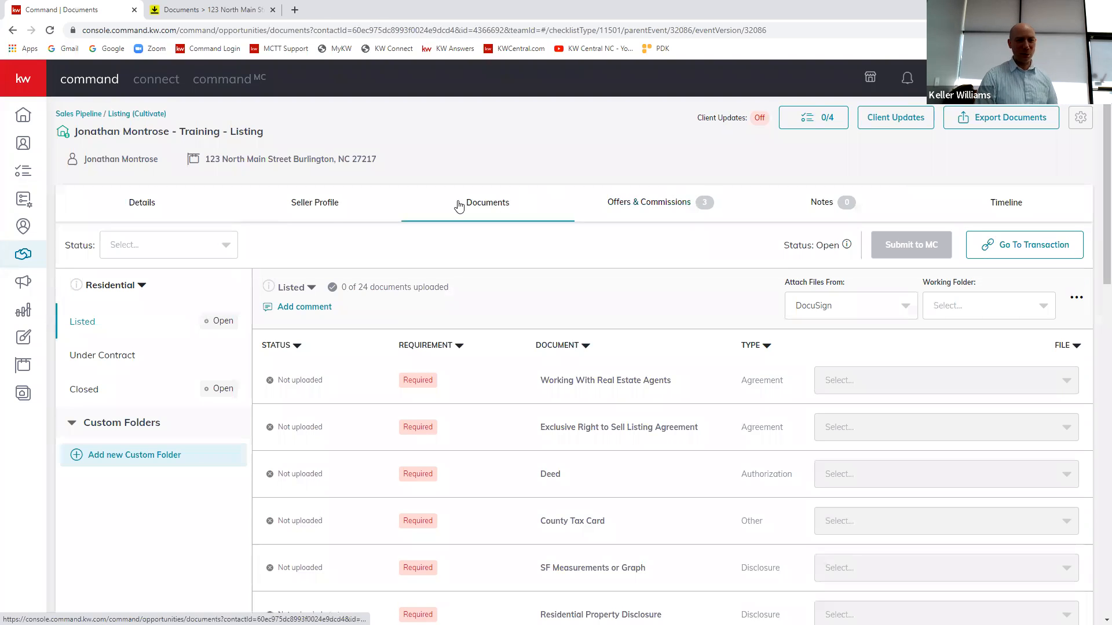
{"action": "left_click", "coordinate": [142, 202]}
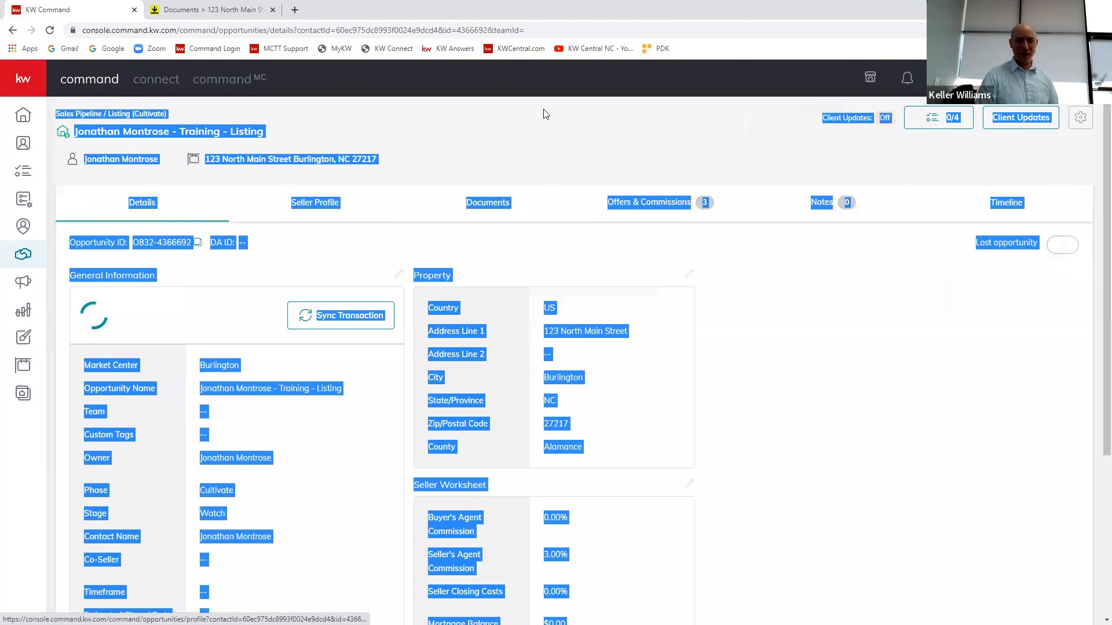
{"action": "left_click", "coordinate": [454, 135]}
Step: Open the listing's offers and commissions and examine the existing offers in the offer timeline
{"action": "left_click", "coordinate": [652, 206]}
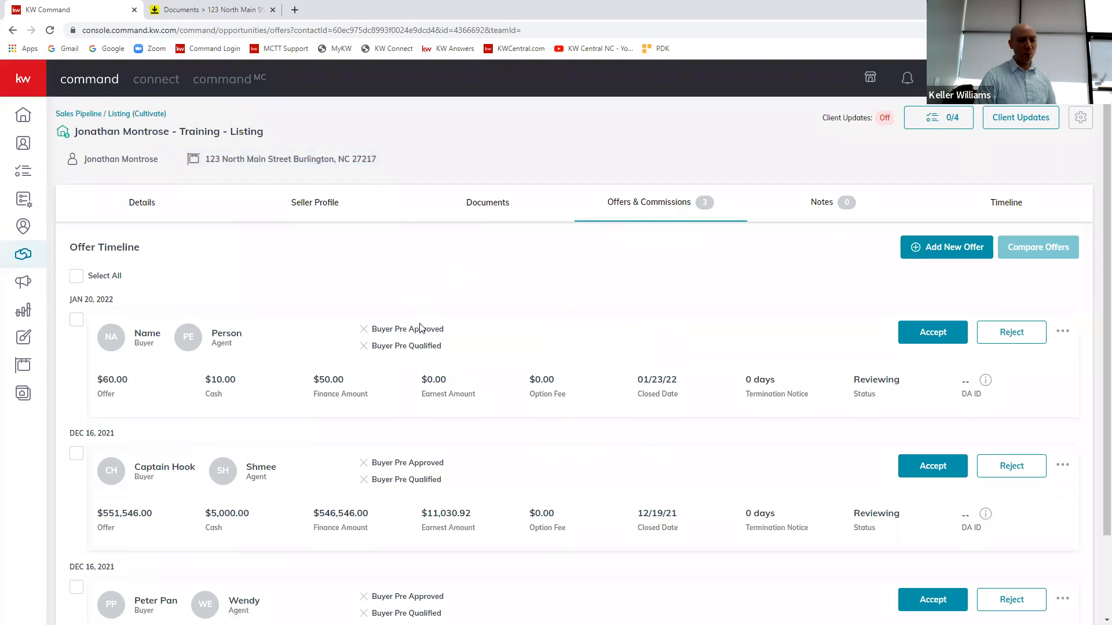
{"action": "scroll", "coordinate": [601, 276], "scroll_direction": "down", "scroll_amount": 2}
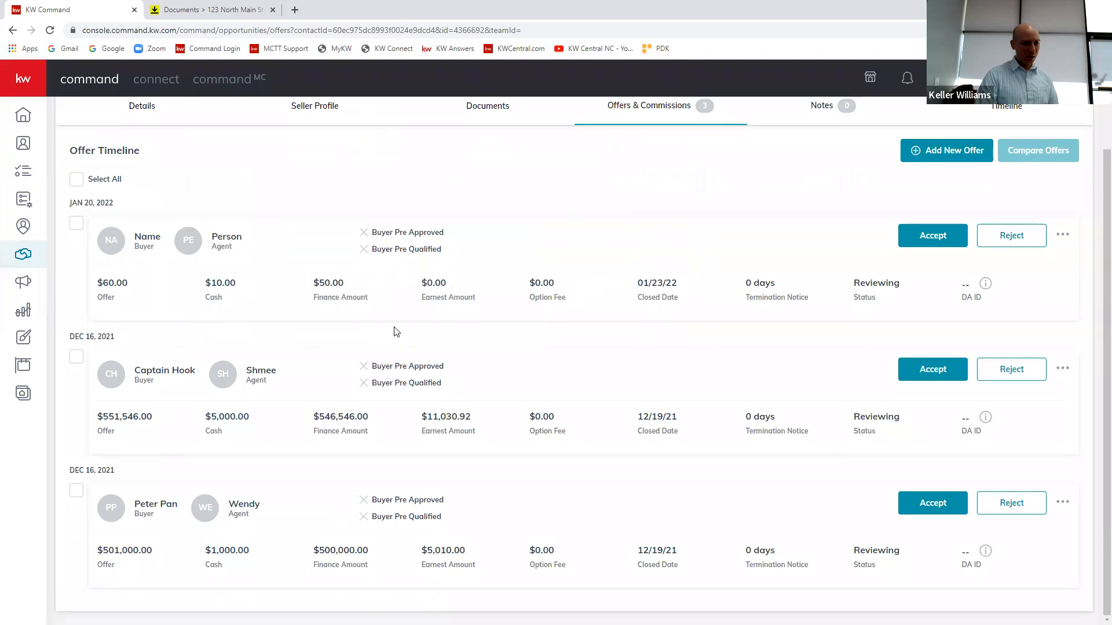
{"action": "scroll", "coordinate": [657, 328], "scroll_direction": "up", "scroll_amount": 3}
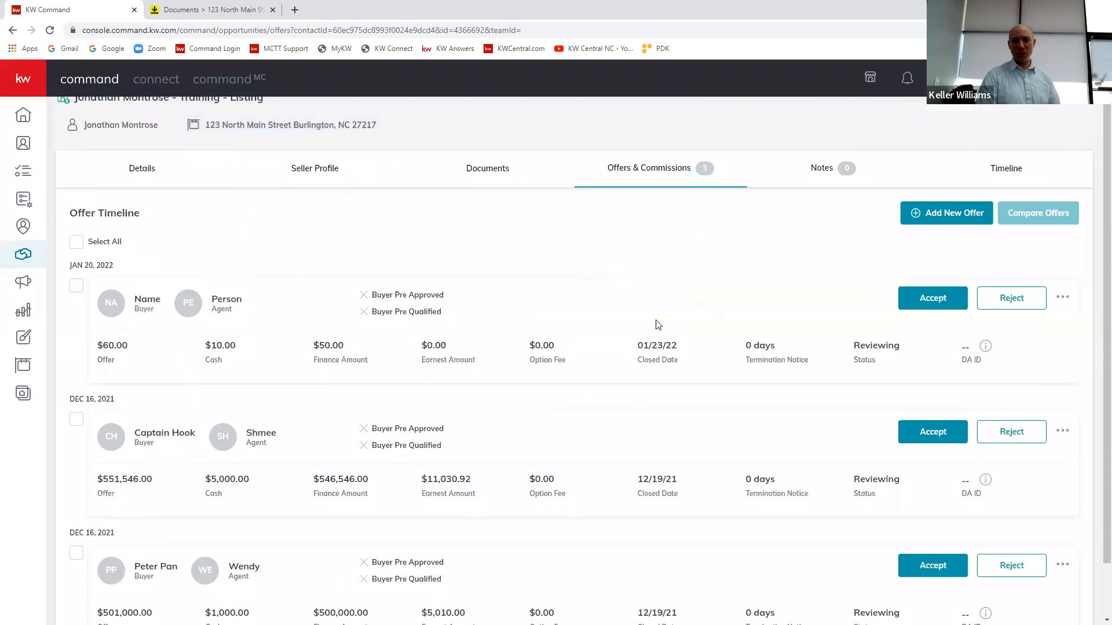
{"action": "scroll", "coordinate": [657, 338], "scroll_direction": "down", "scroll_amount": 1}
{"action": "scroll", "coordinate": [394, 273], "scroll_direction": "up", "scroll_amount": 2}
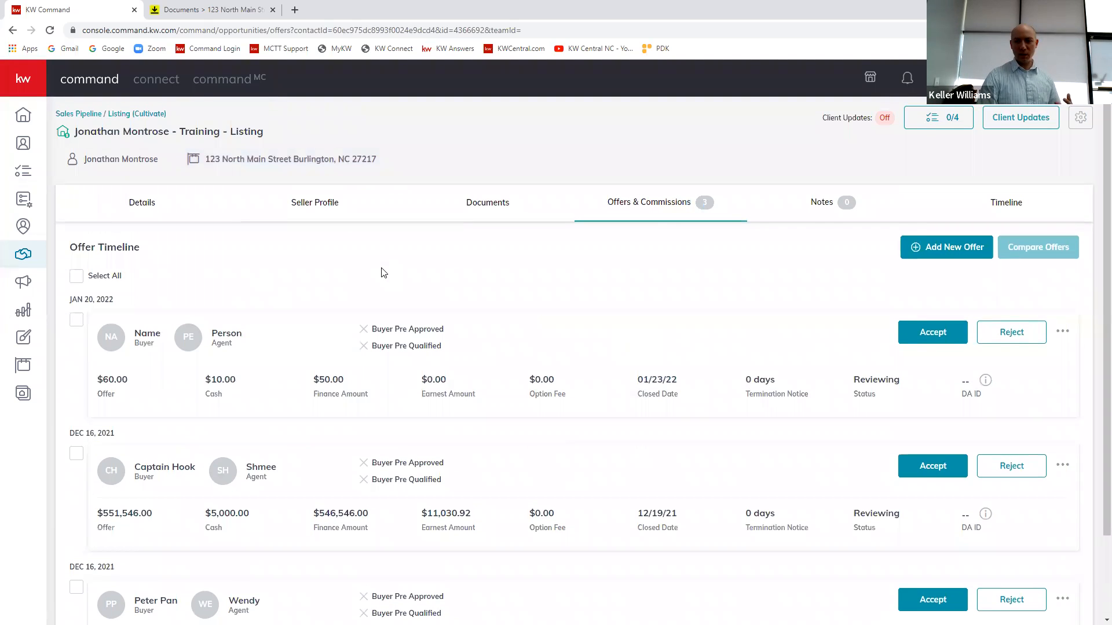
Step: Create a new offer version for the listing called "New one again"
{"action": "left_click", "coordinate": [928, 253]}
{"action": "left_click", "coordinate": [481, 368]}
{"action": "key", "text": "BackSpace"}
{"action": "key", "text": "BackSpace"}
{"action": "key", "text": "BackSpace"}
{"action": "key", "text": "BackSpace"}
{"action": "key", "text": "BackSpace"}
{"action": "key", "text": "BackSpace"}
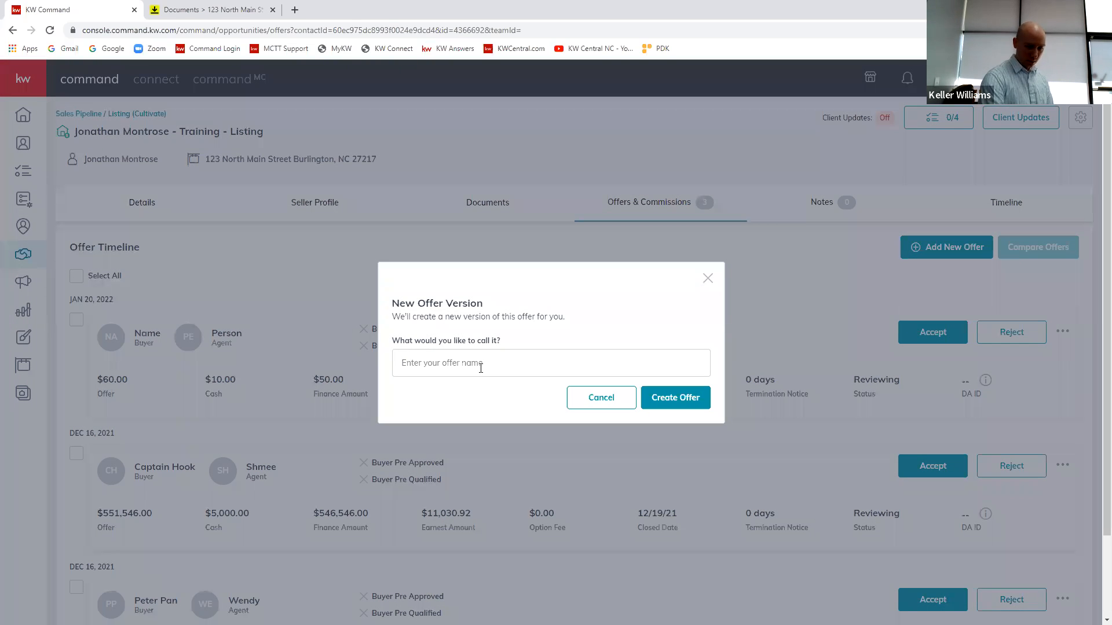
{"action": "type", "text": "New one again"}
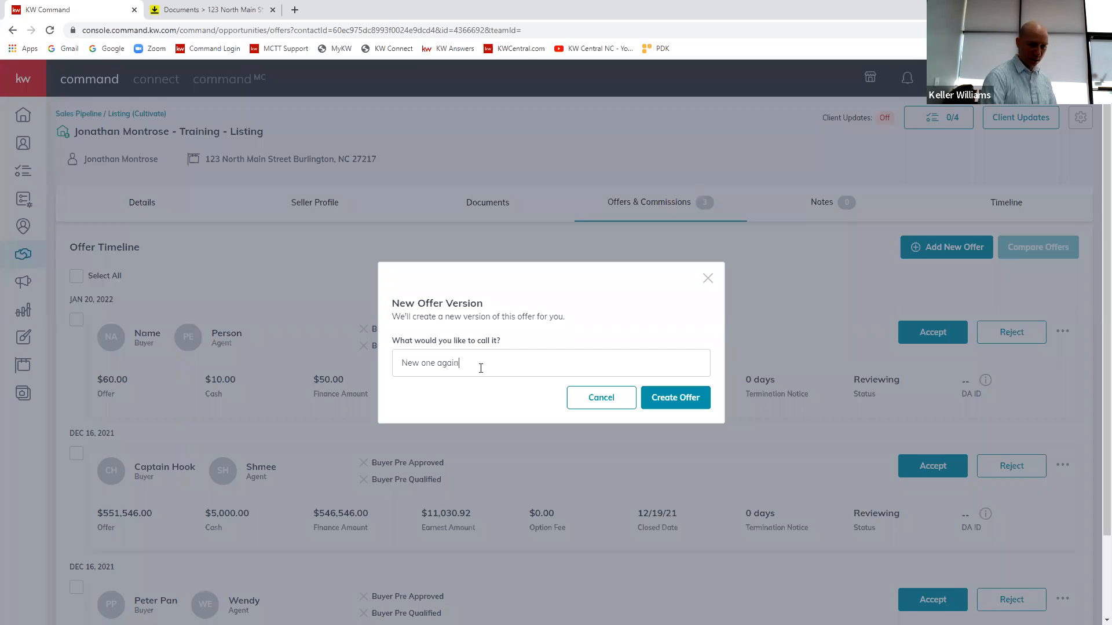
{"action": "left_click", "coordinate": [672, 402]}
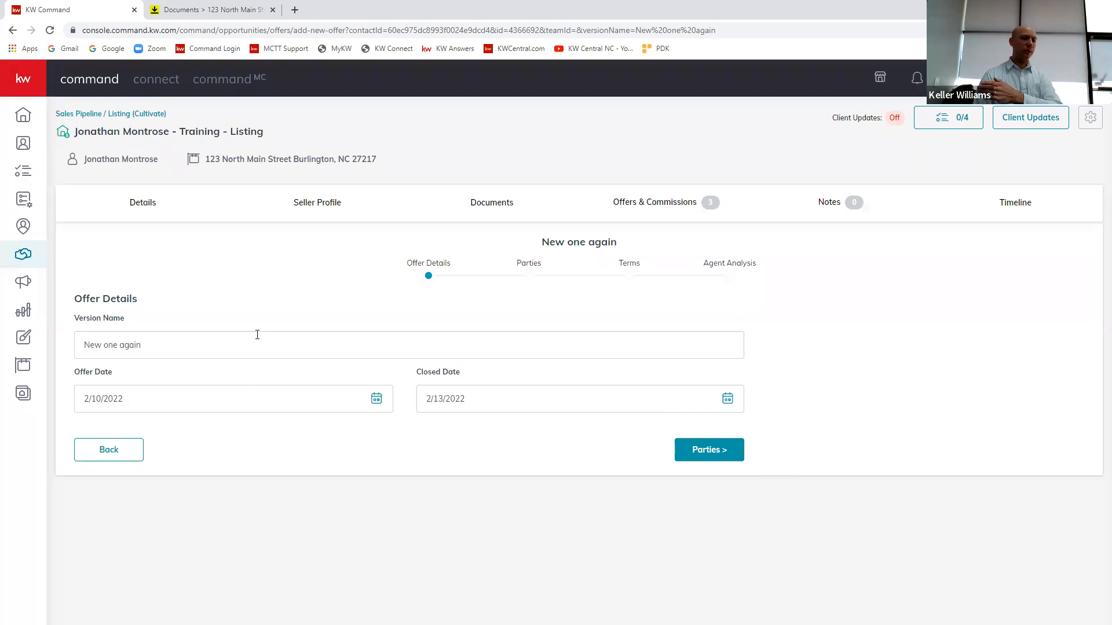
Step: Keep the offer details as they are, continue to the parties, and enter "New Name" as the buyer's name
{"action": "triple_click", "coordinate": [100, 340]}
{"action": "left_click", "coordinate": [189, 351]}
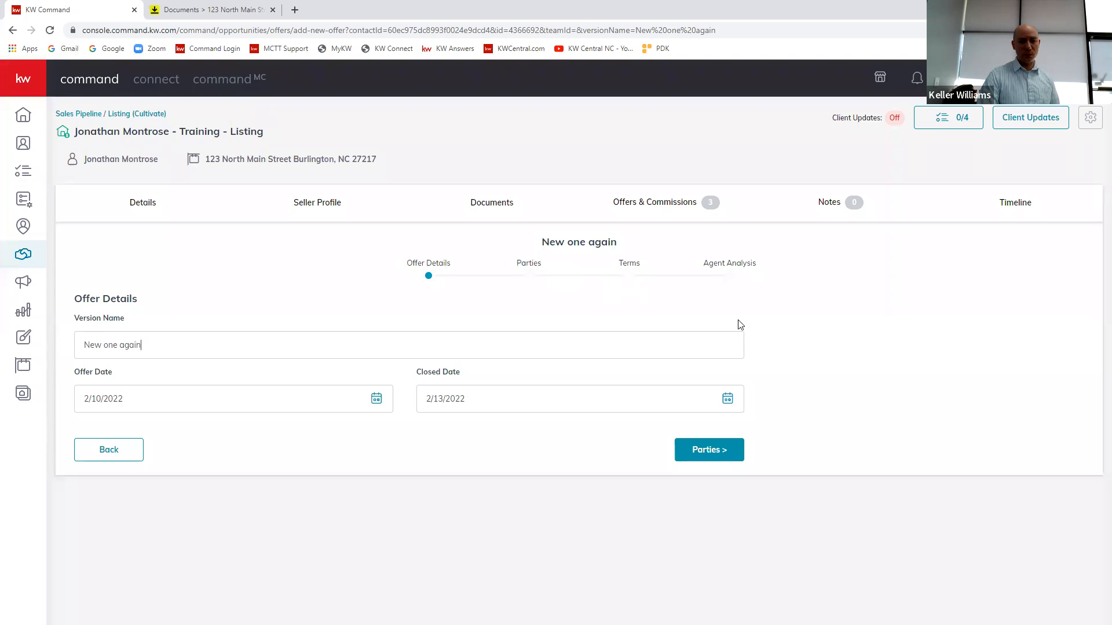
{"action": "left_click", "coordinate": [716, 451]}
{"action": "scroll", "coordinate": [739, 422], "scroll_direction": "down", "scroll_amount": 2}
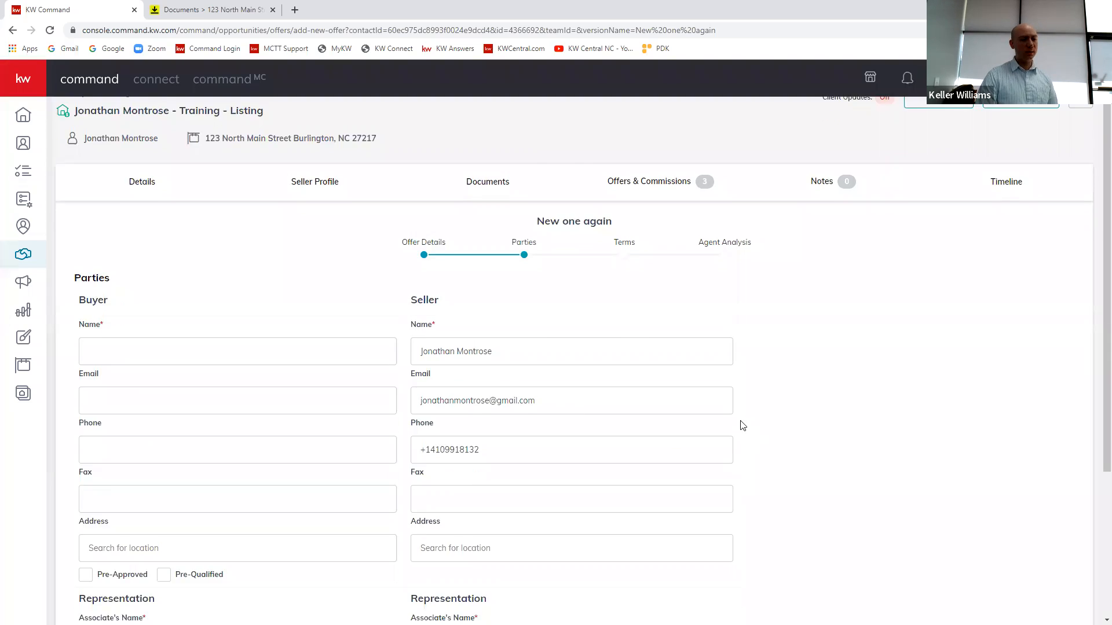
{"action": "scroll", "coordinate": [510, 329], "scroll_direction": "down", "scroll_amount": 2}
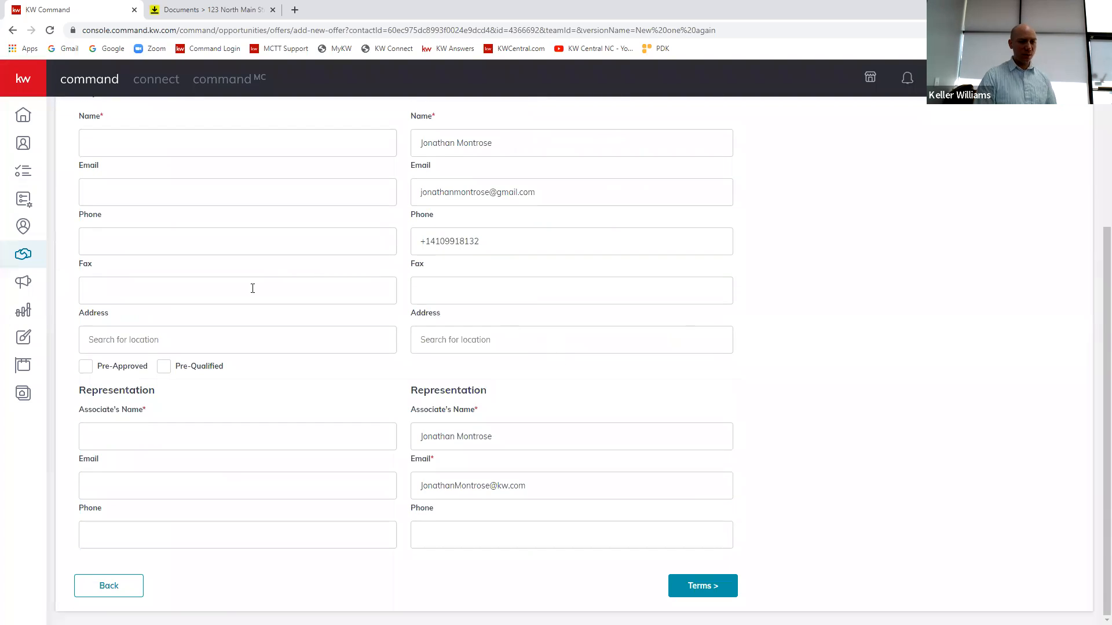
{"action": "scroll", "coordinate": [87, 235], "scroll_direction": "up", "scroll_amount": 2}
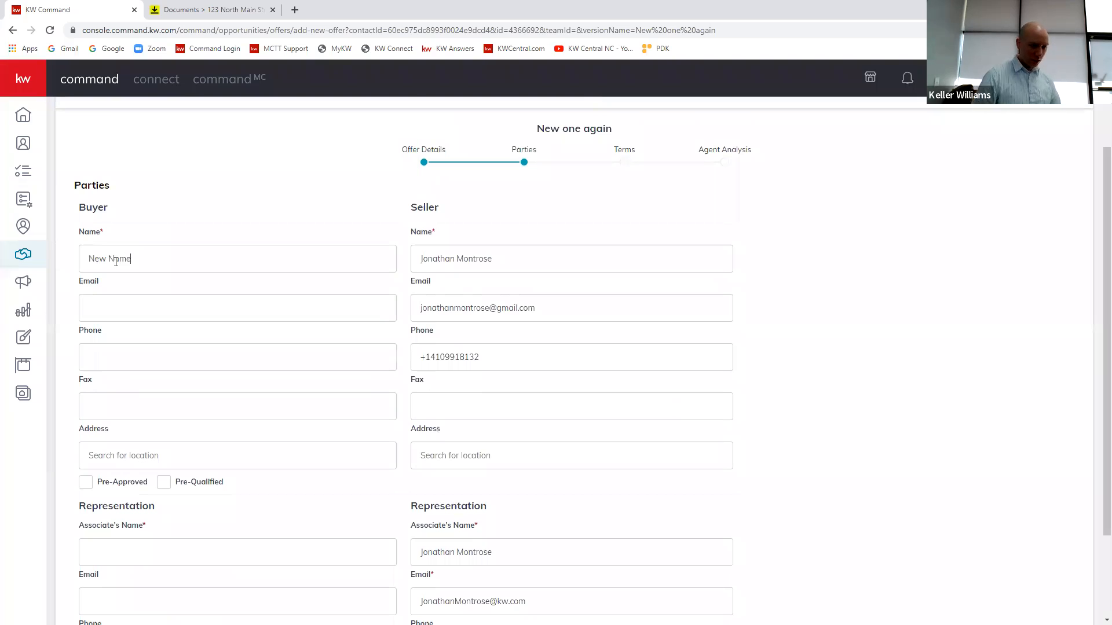
Step: Enter "Another new name" as the associate's name under the buyer's representation and continue to the offer terms
{"action": "scroll", "coordinate": [191, 315], "scroll_direction": "down", "scroll_amount": 2}
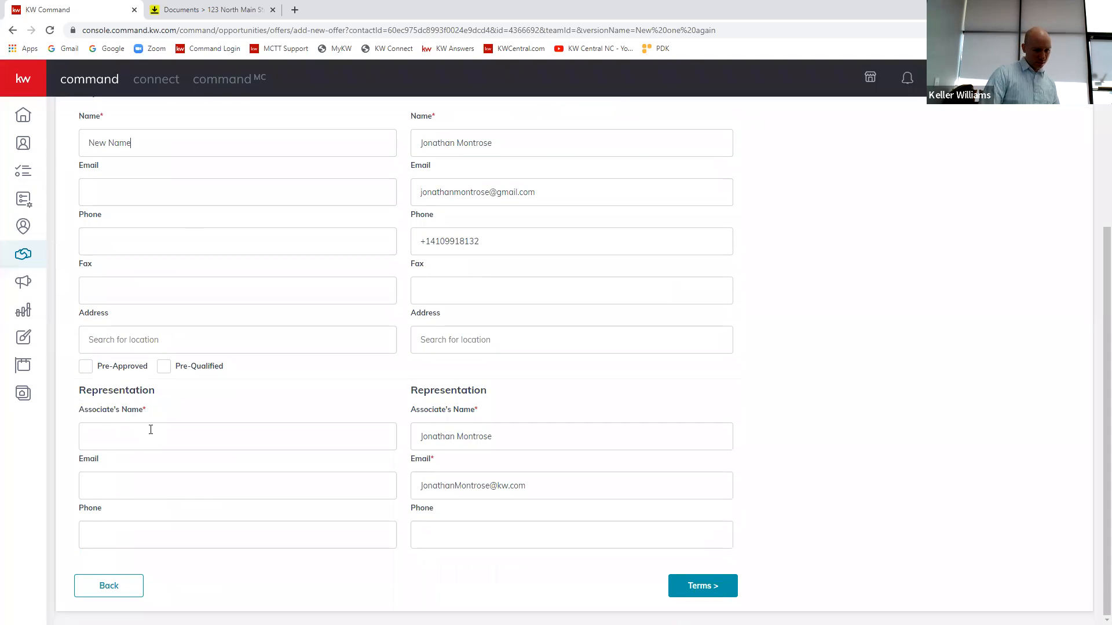
{"action": "type", "text": "her new"}
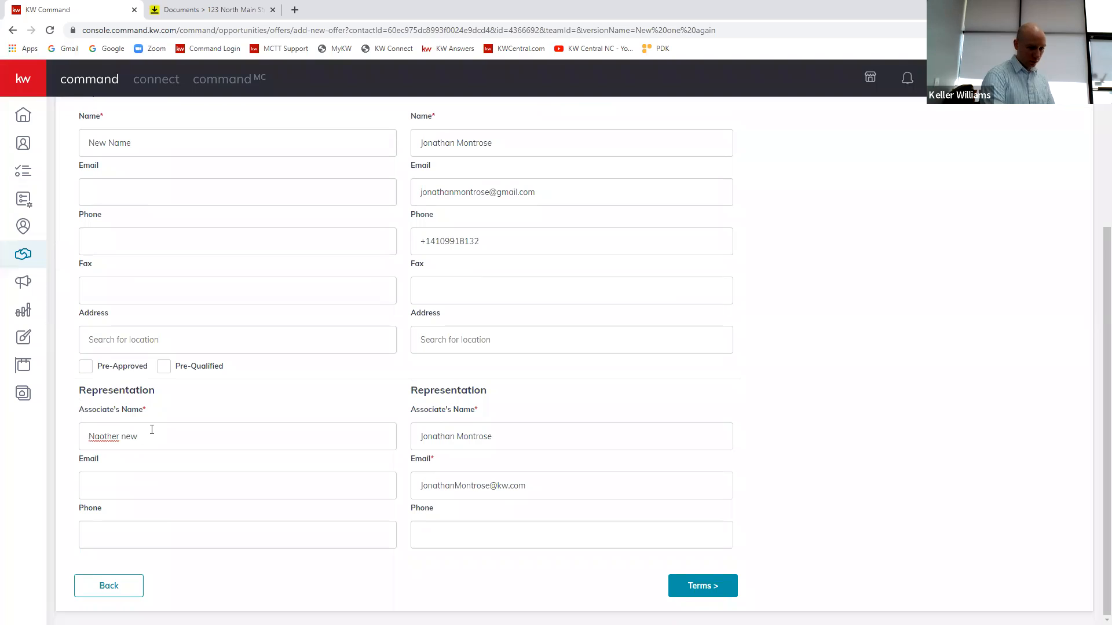
{"action": "key", "text": "ctrl+a"}
{"action": "key", "text": "BackSpace"}
{"action": "type", "text": "Another new"}
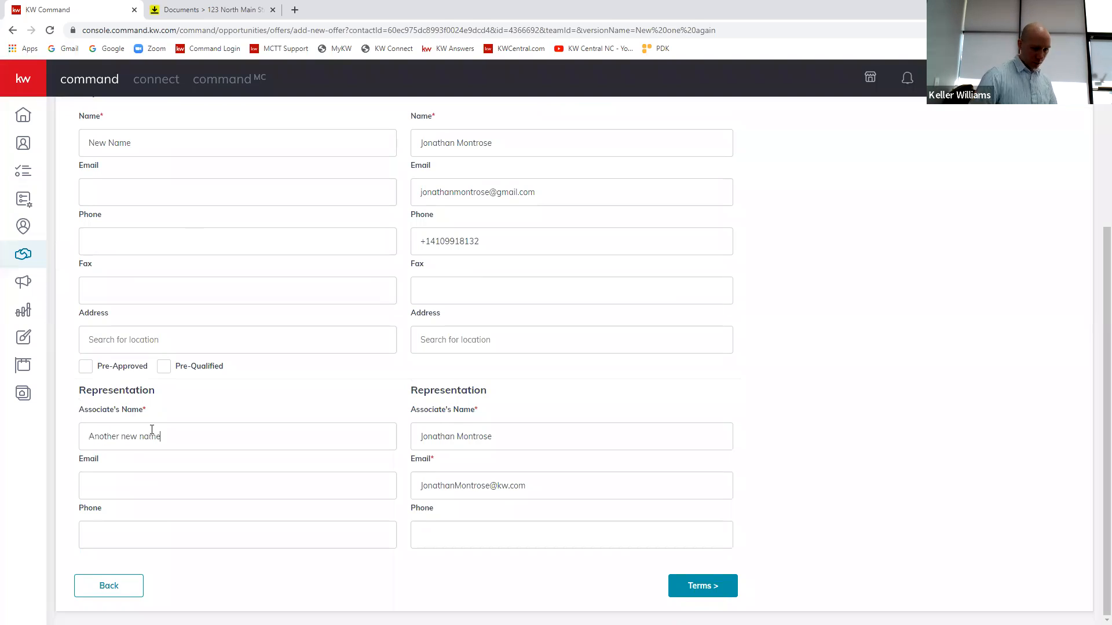
{"action": "scroll", "coordinate": [675, 435], "scroll_direction": "up", "scroll_amount": 4}
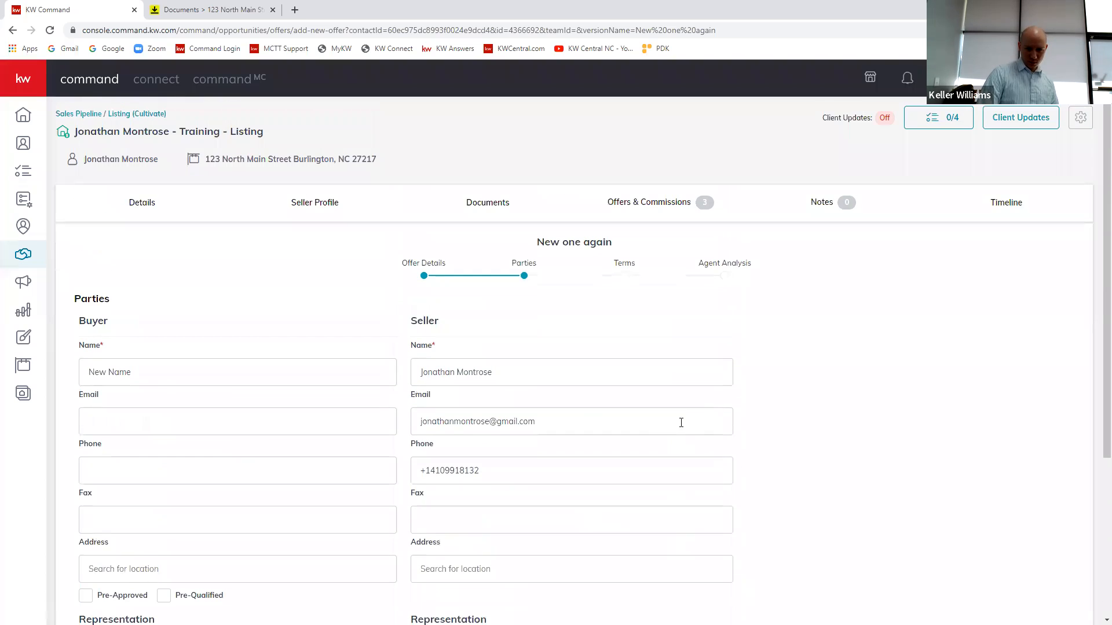
{"action": "scroll", "coordinate": [574, 383], "scroll_direction": "down", "scroll_amount": 4}
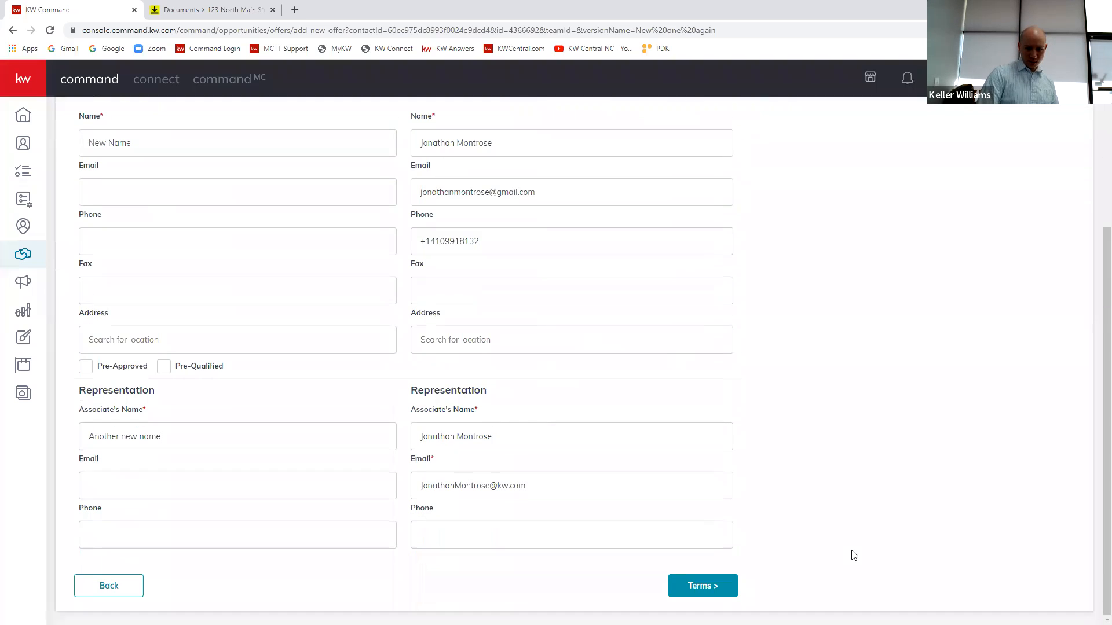
{"action": "scroll", "coordinate": [774, 540], "scroll_direction": "up", "scroll_amount": 2}
{"action": "scroll", "coordinate": [694, 526], "scroll_direction": "down", "scroll_amount": 2}
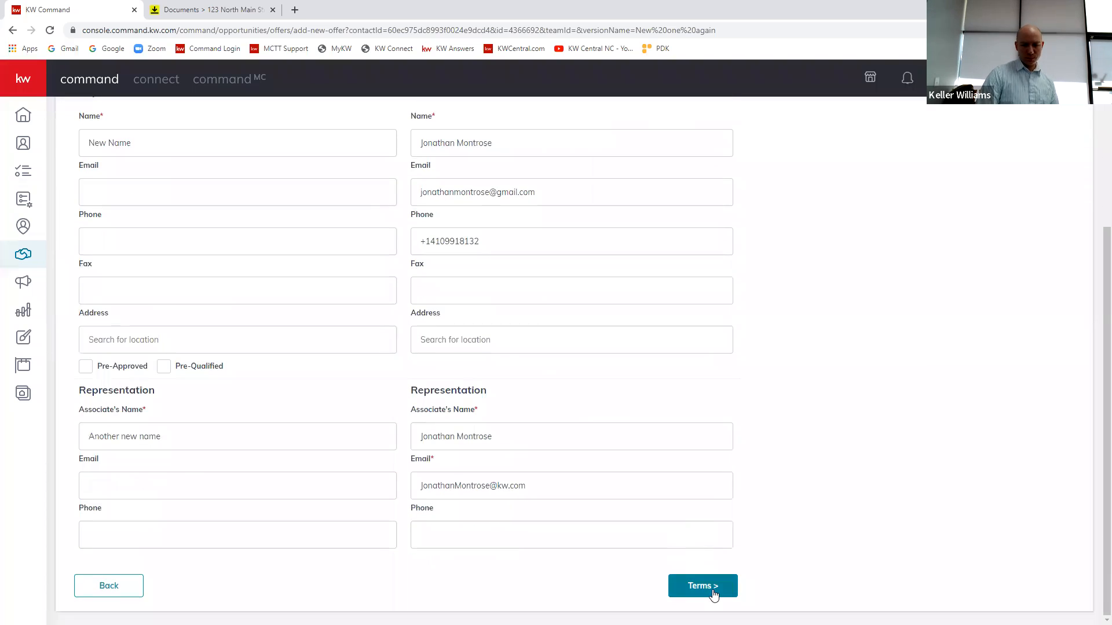
{"action": "left_click", "coordinate": [704, 586]}
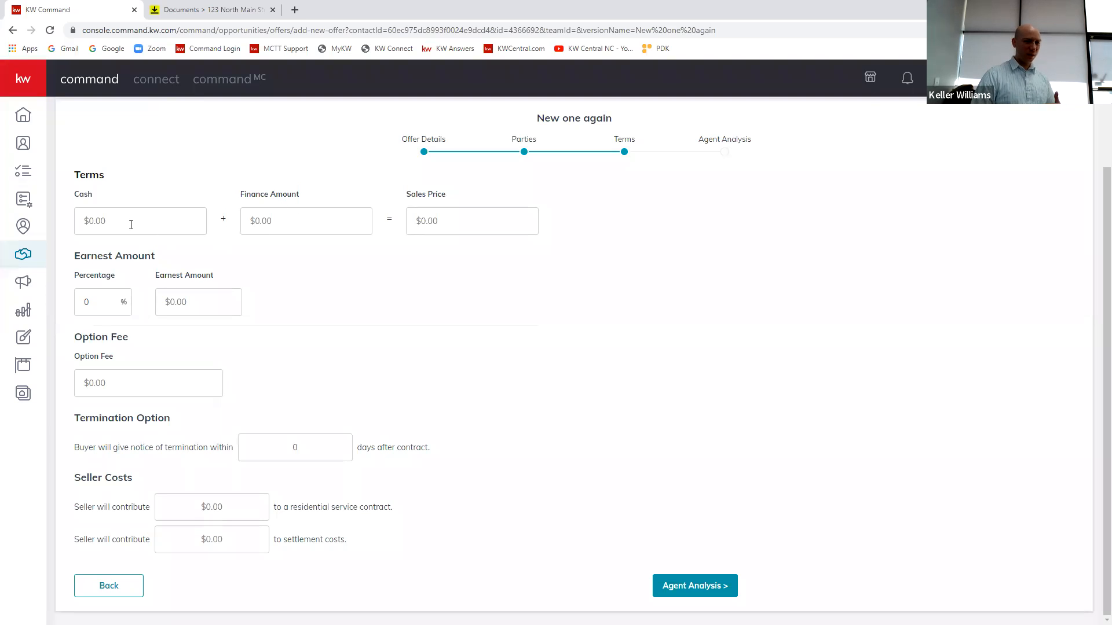
Step: Set the offer's cash to $123.00 and finance amount to $123.00, and continue to the agent analysis
{"action": "left_click", "coordinate": [130, 219]}
{"action": "type", "text": "1"}
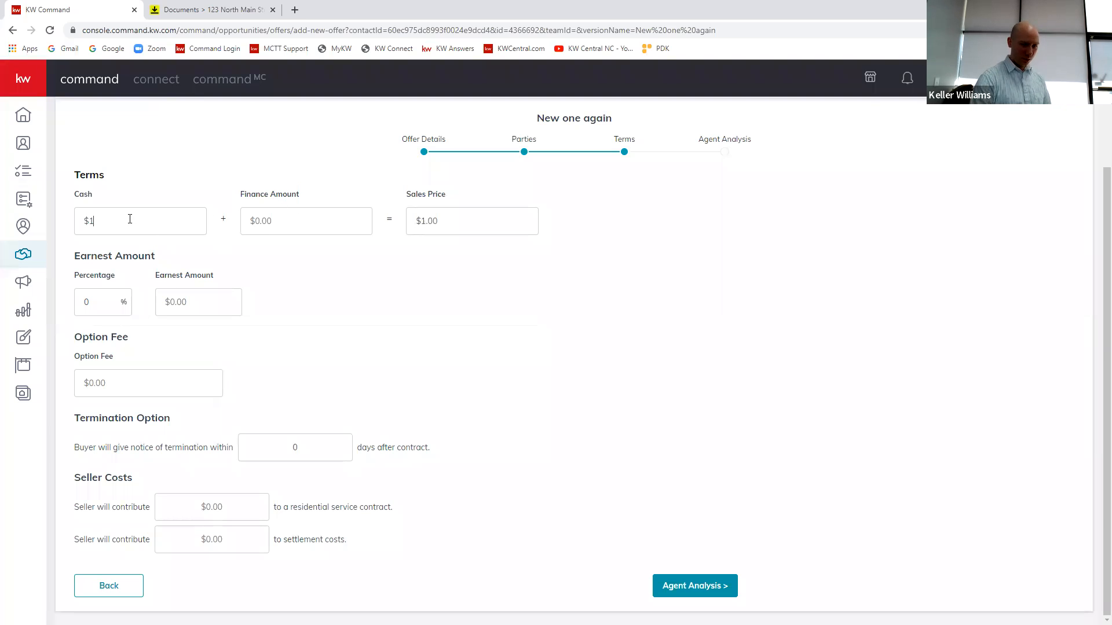
{"action": "type", "text": "23123"}
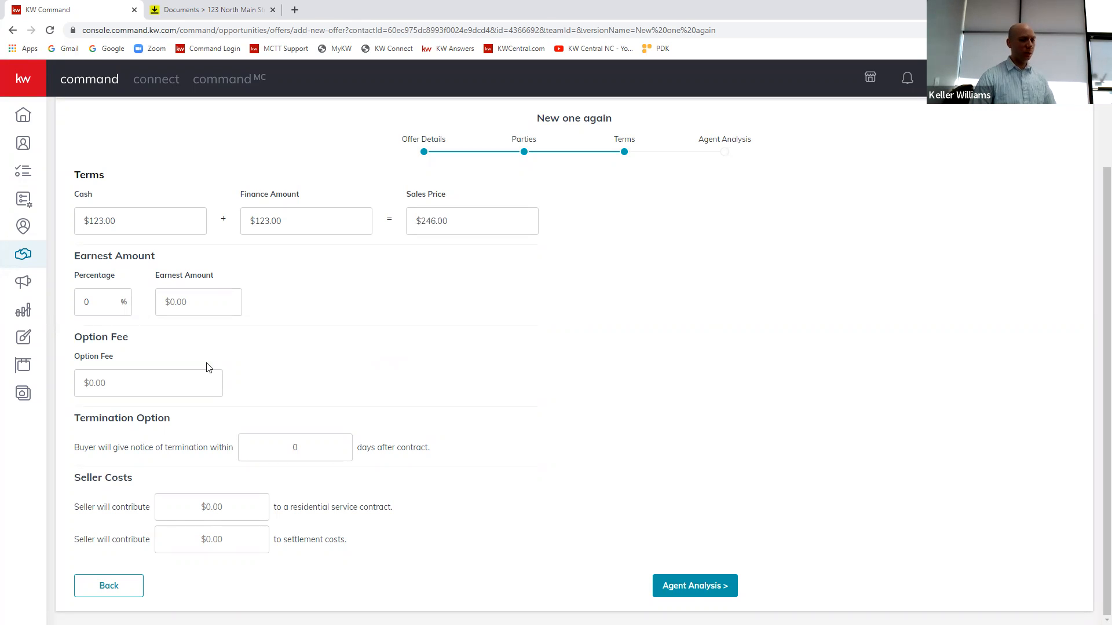
{"action": "left_click", "coordinate": [95, 307]}
{"action": "left_click", "coordinate": [395, 353]}
{"action": "left_click", "coordinate": [724, 586]}
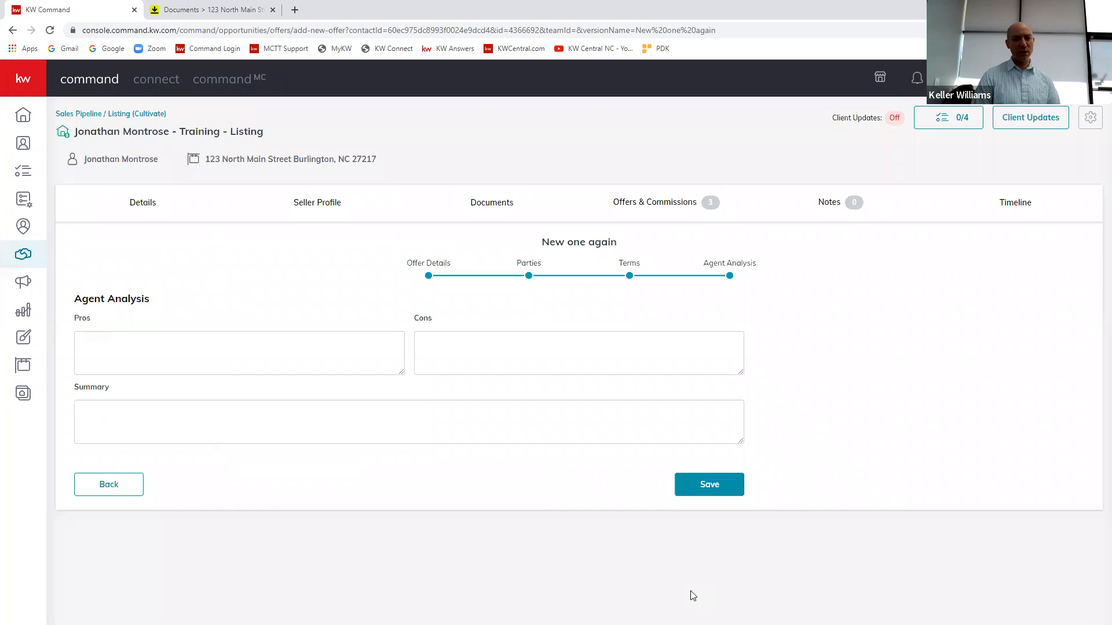
Step: Enter "Some more pros" as pros, "Other cons" as cons and "Here are some more pros and cons" as summary, and save the offer
{"action": "left_click", "coordinate": [85, 354]}
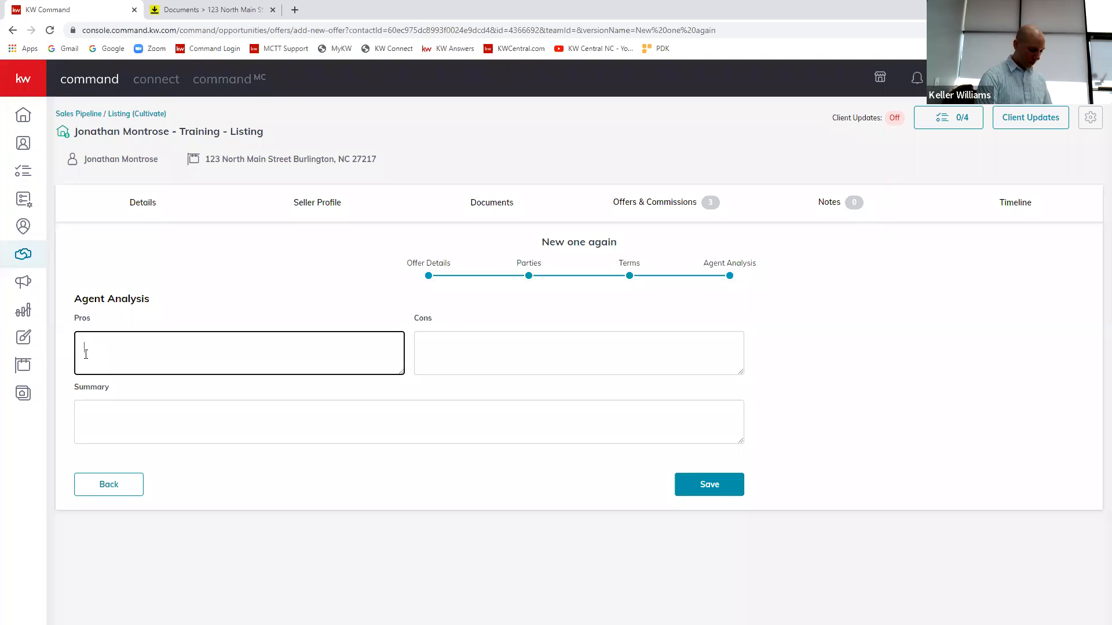
{"action": "type", "text": "Somem"}
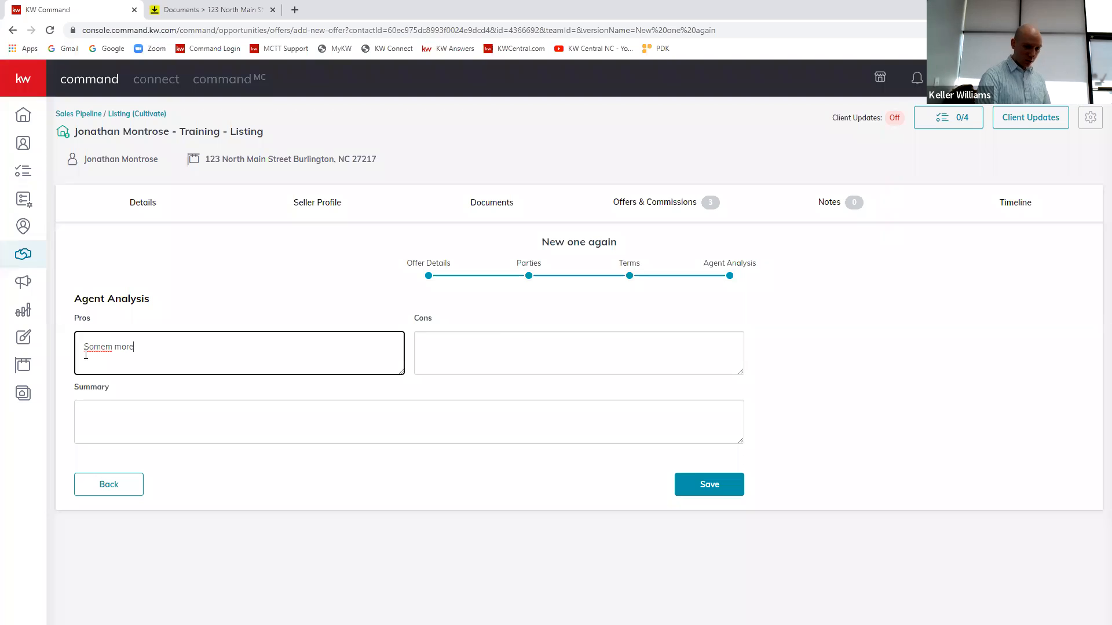
{"action": "key", "text": "BackSpace"}
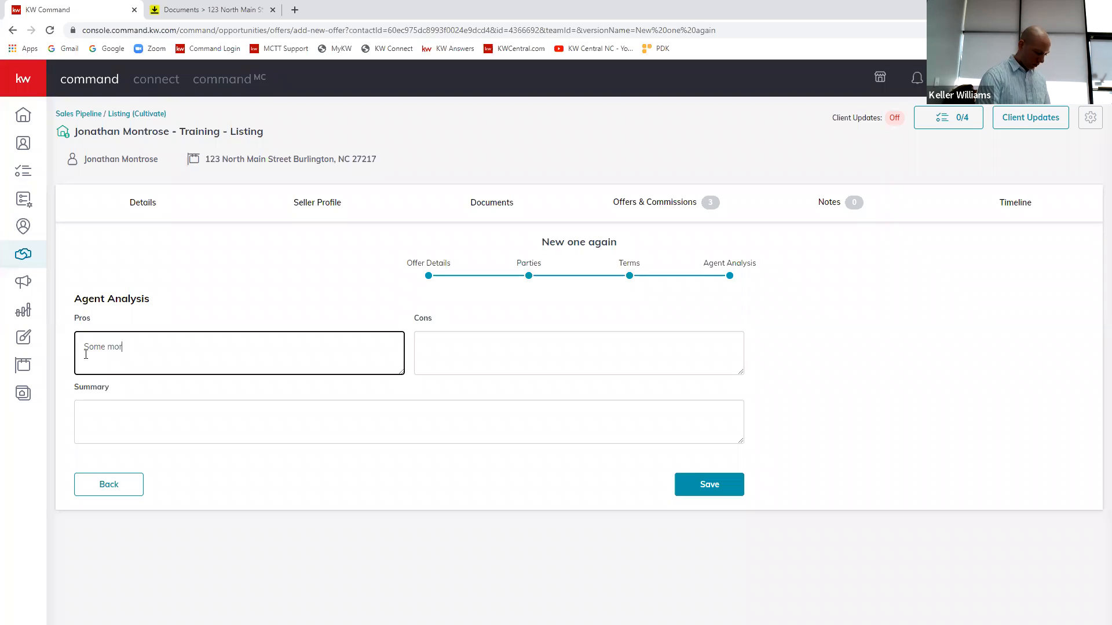
{"action": "key", "text": "Tab"}
{"action": "type", "text": "OP"}
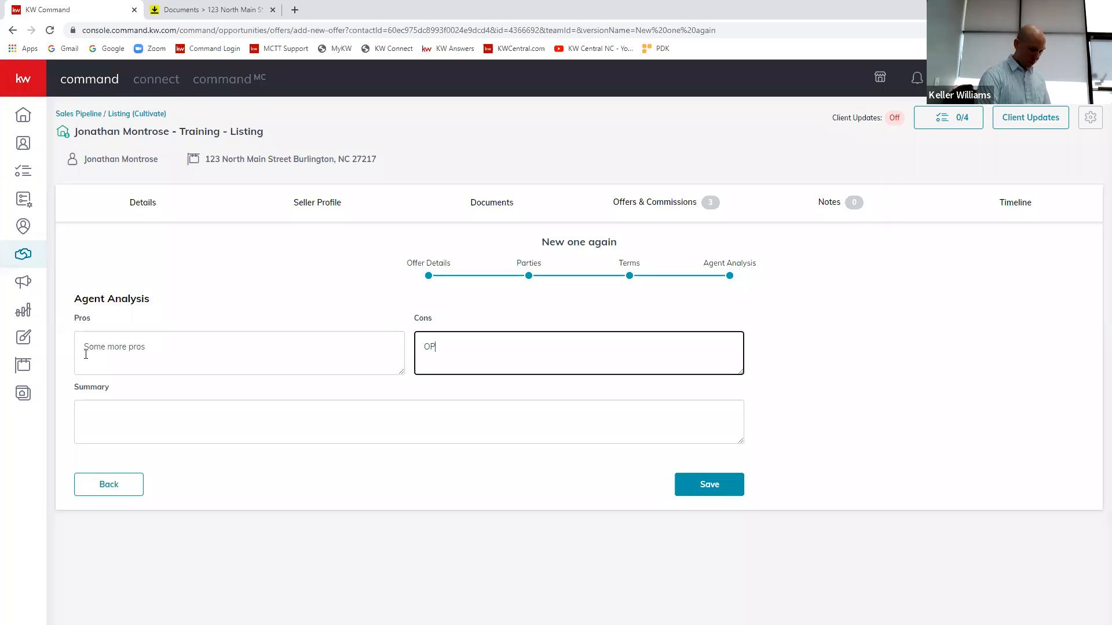
{"action": "type", "text": "her cons"}
{"action": "key", "text": "Tab"}
{"action": "type", "text": "Here are some "}
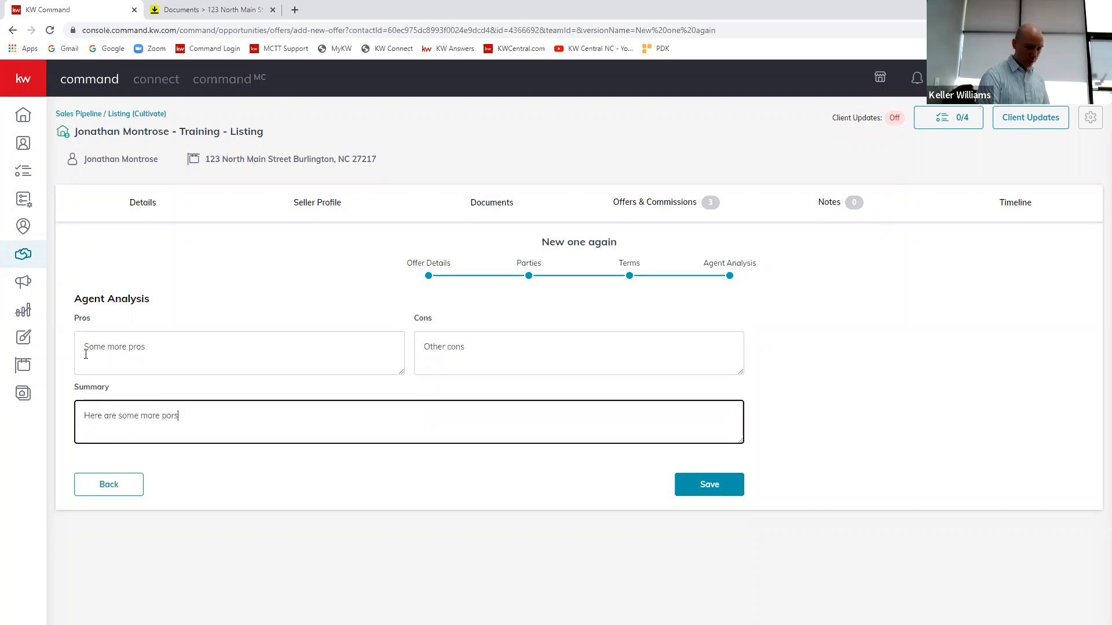
{"action": "type", "text": "more pros and cons"}
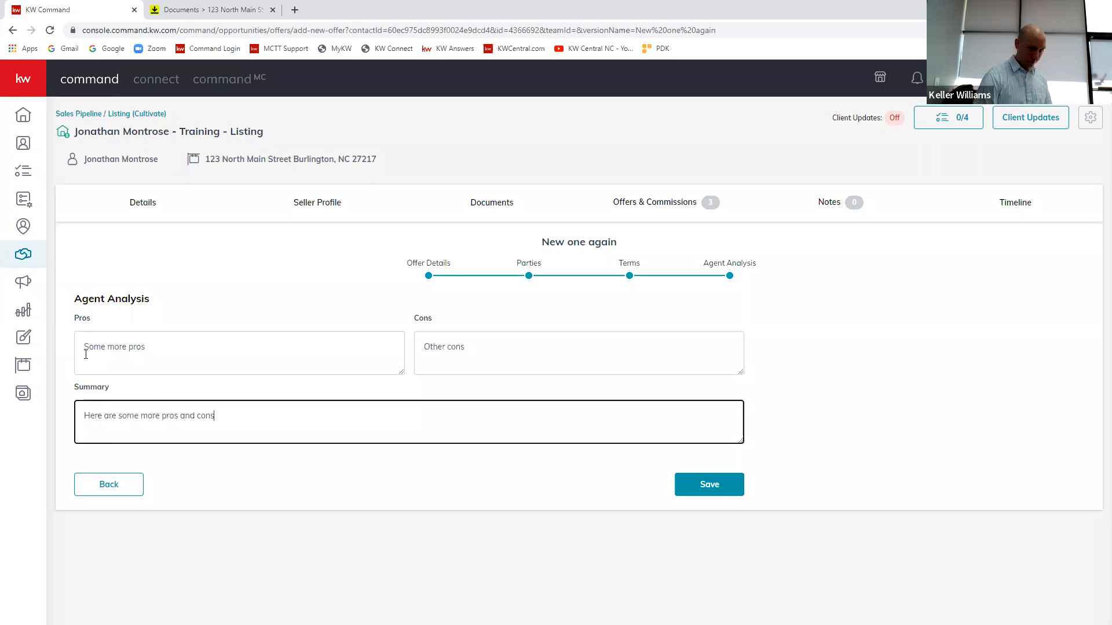
{"action": "left_click", "coordinate": [711, 487]}
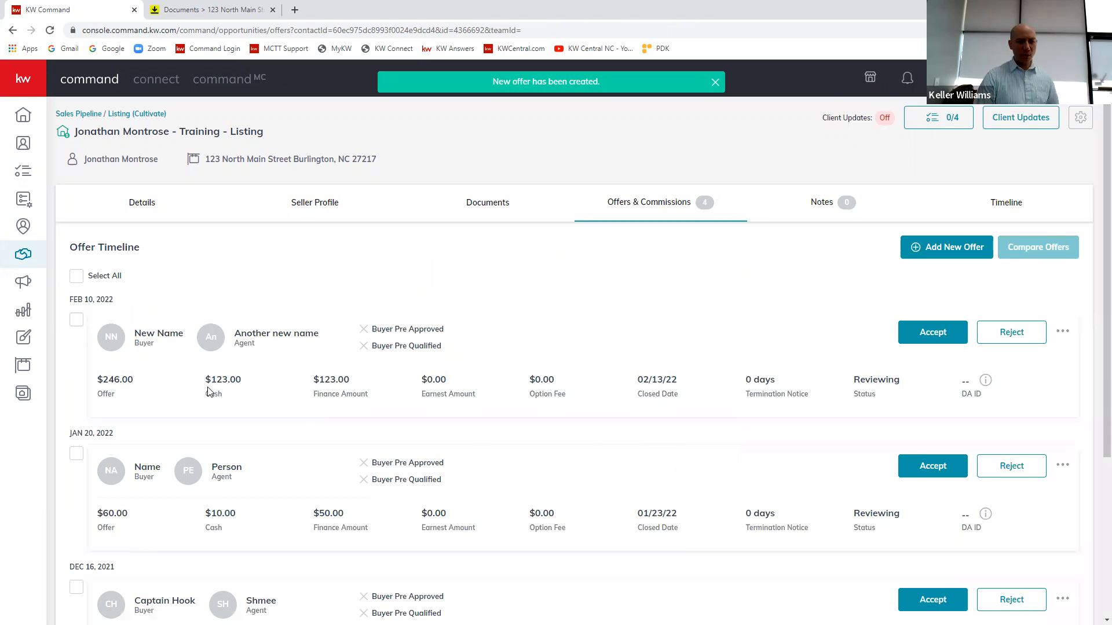
{"action": "scroll", "coordinate": [266, 373], "scroll_direction": "down", "scroll_amount": 4}
{"action": "scroll", "coordinate": [274, 380], "scroll_direction": "up", "scroll_amount": 4}
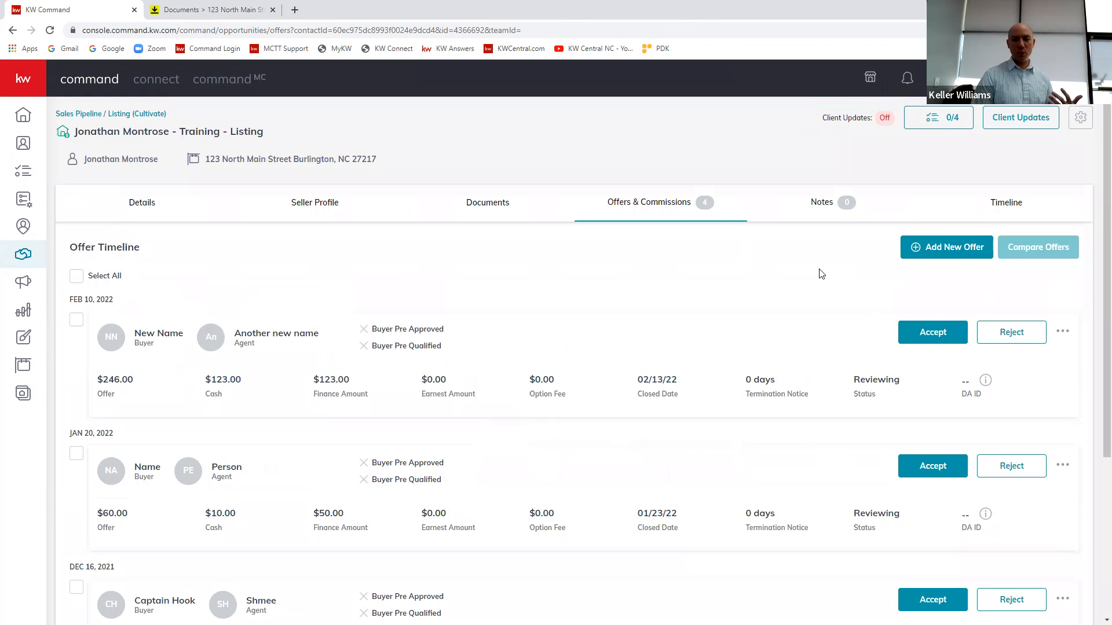
Step: Select the Jan 20, 2022 offer and both Dec 16, 2021 offers and compare them side by side
{"action": "scroll", "coordinate": [149, 320], "scroll_direction": "down", "scroll_amount": 4}
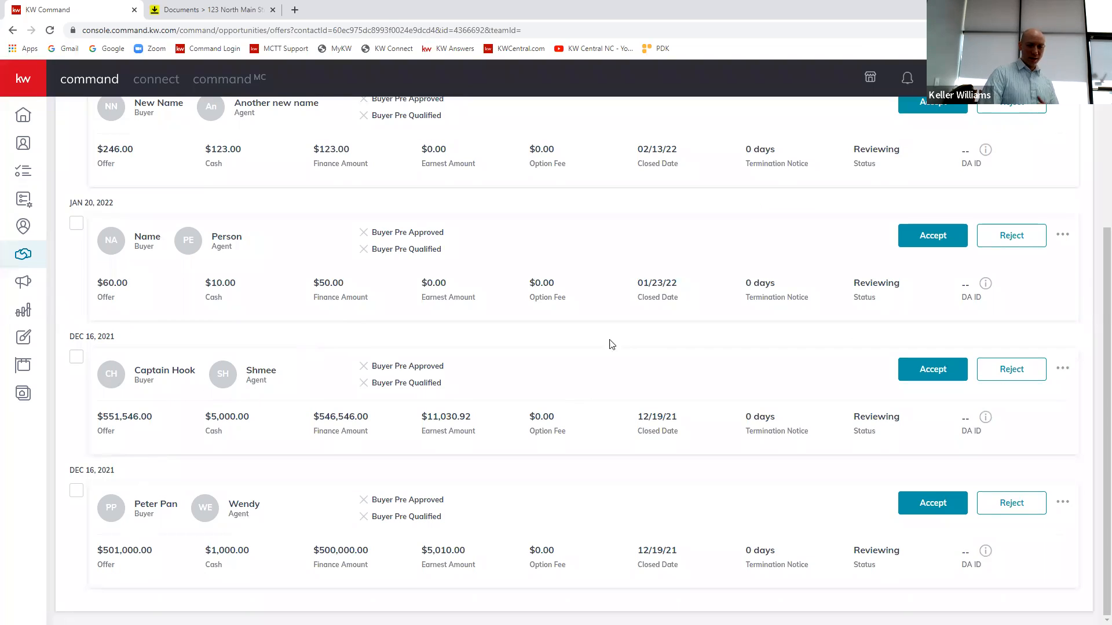
{"action": "left_click", "coordinate": [76, 359]}
{"action": "left_click", "coordinate": [76, 224]}
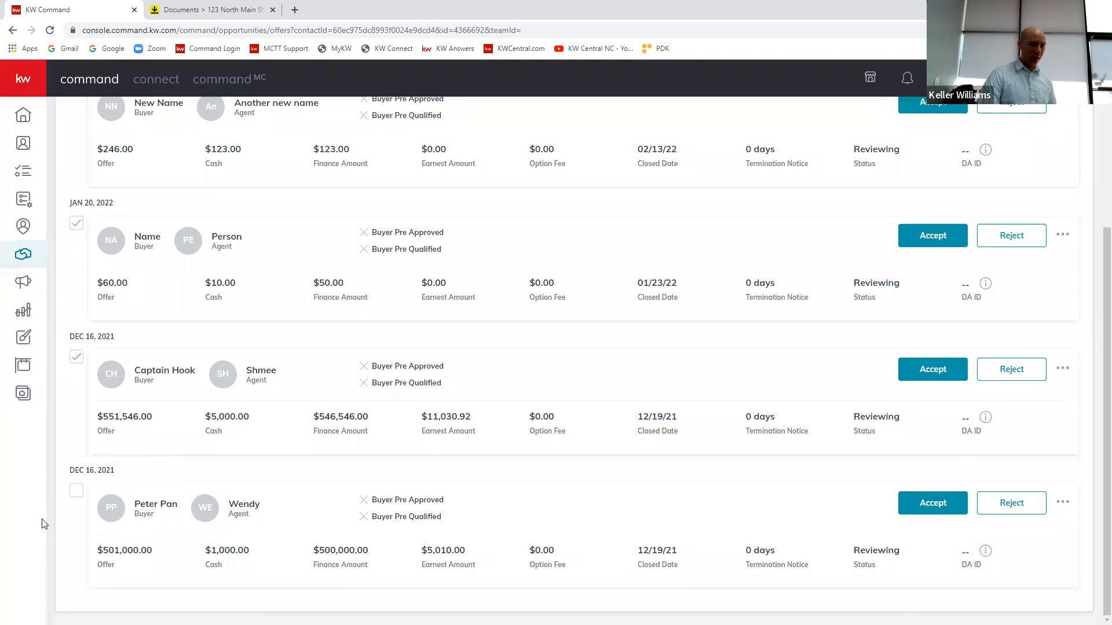
{"action": "left_click", "coordinate": [76, 491]}
{"action": "scroll", "coordinate": [850, 434], "scroll_direction": "up", "scroll_amount": 2}
{"action": "scroll", "coordinate": [850, 434], "scroll_direction": "up", "scroll_amount": 2}
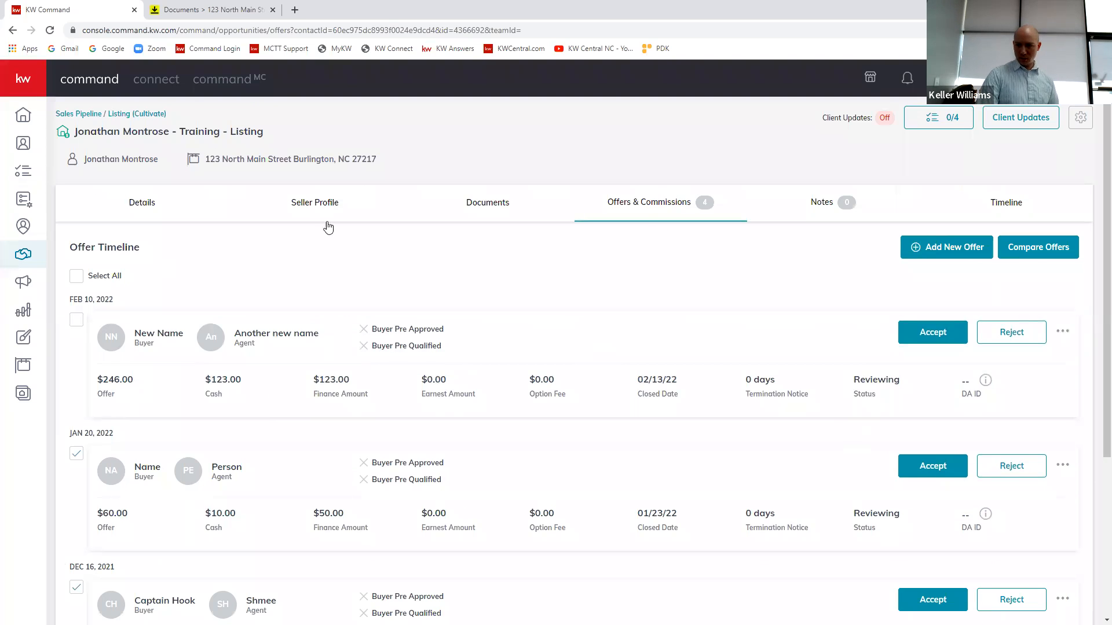
{"action": "left_click", "coordinate": [1059, 257]}
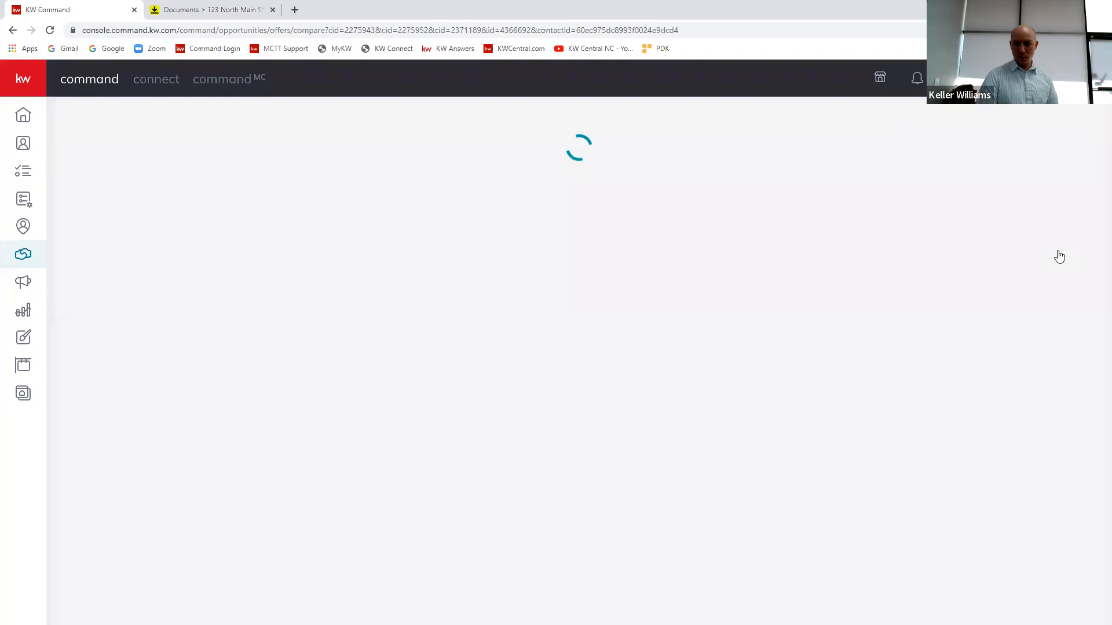
{"action": "scroll", "coordinate": [594, 372], "scroll_direction": "down", "scroll_amount": 1}
{"action": "scroll", "coordinate": [660, 340], "scroll_direction": "down", "scroll_amount": 1}
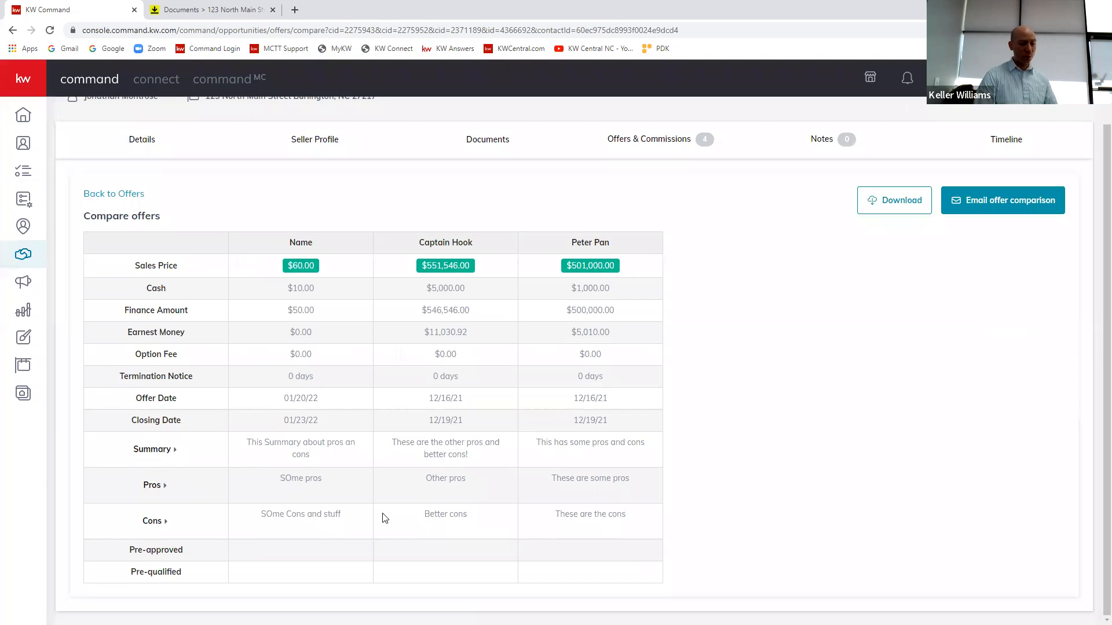
Step: Prepare an email of the offer comparison, review its preview from the greeting to the agent signature, and close the preview
{"action": "left_click", "coordinate": [961, 213]}
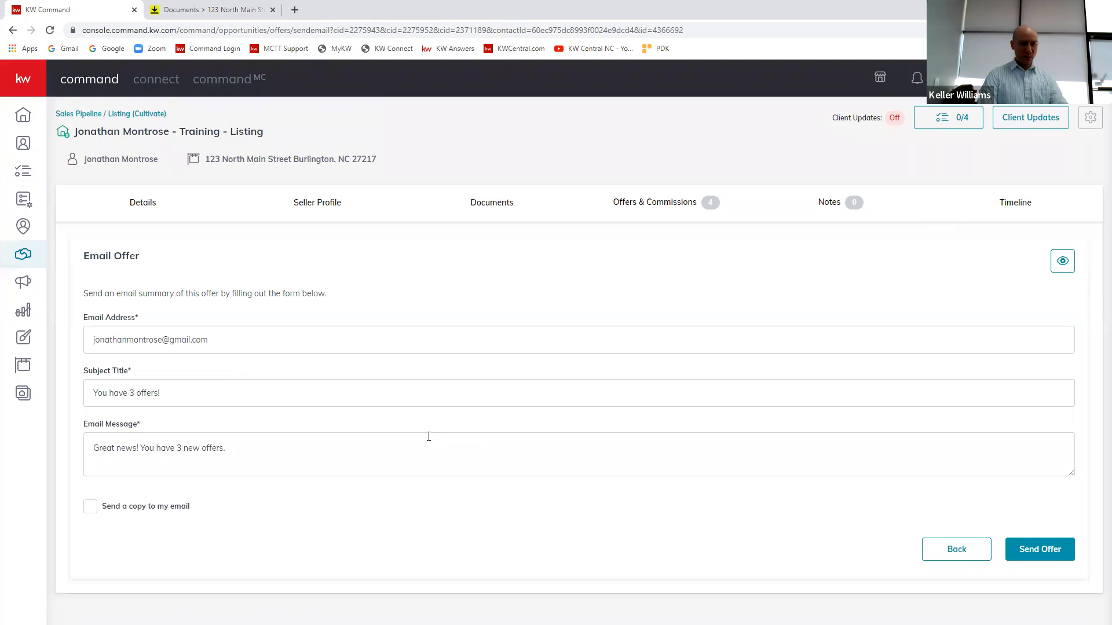
{"action": "left_click", "coordinate": [1063, 263]}
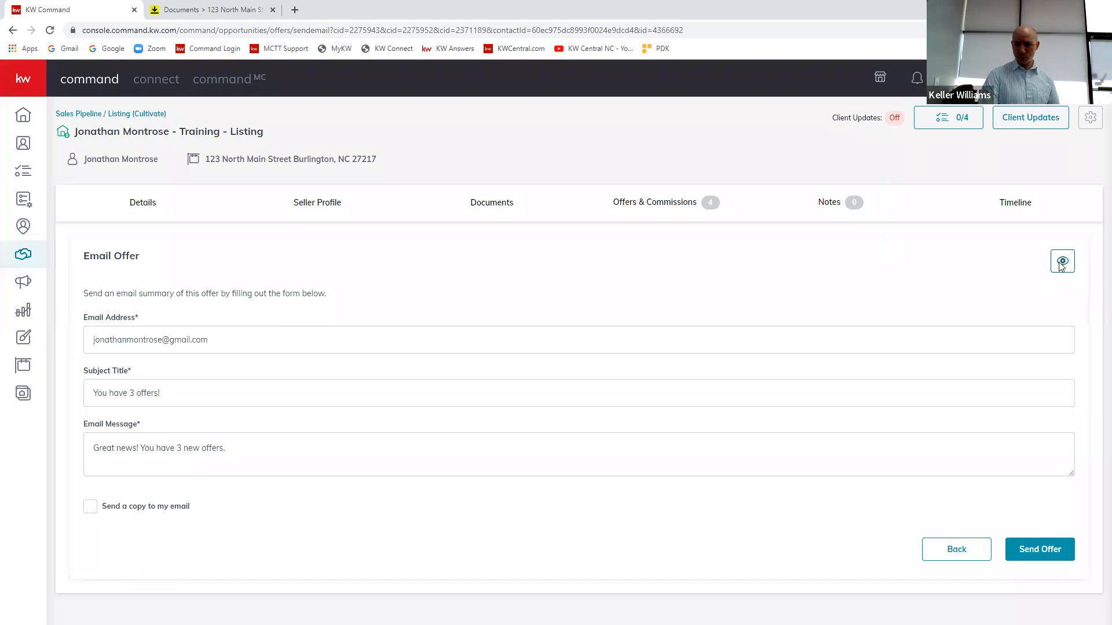
{"action": "scroll", "coordinate": [809, 320], "scroll_direction": "down", "scroll_amount": 4}
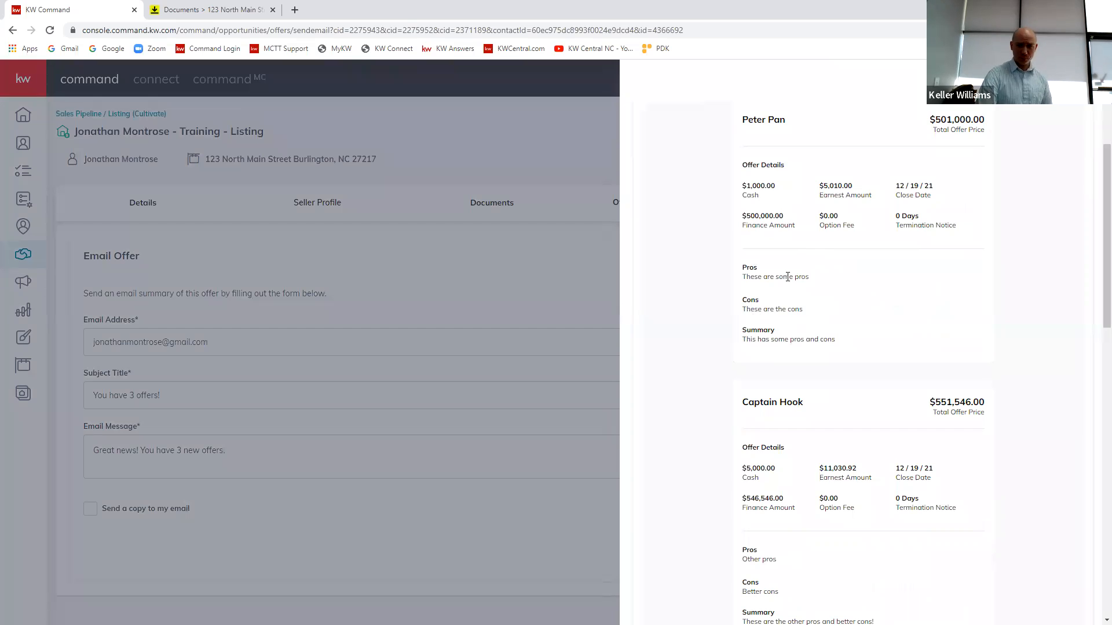
{"action": "scroll", "coordinate": [799, 281], "scroll_direction": "up", "scroll_amount": 5}
{"action": "scroll", "coordinate": [828, 283], "scroll_direction": "down", "scroll_amount": 1}
{"action": "scroll", "coordinate": [829, 282], "scroll_direction": "down", "scroll_amount": 1}
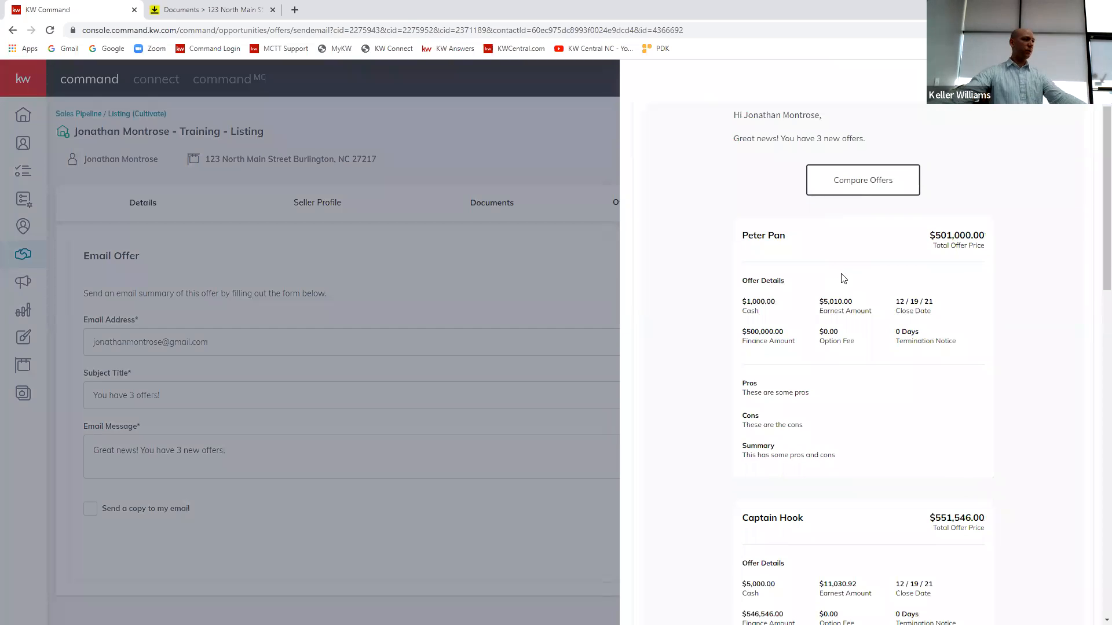
{"action": "scroll", "coordinate": [842, 279], "scroll_direction": "down", "scroll_amount": 1}
{"action": "scroll", "coordinate": [949, 152], "scroll_direction": "up", "scroll_amount": 3}
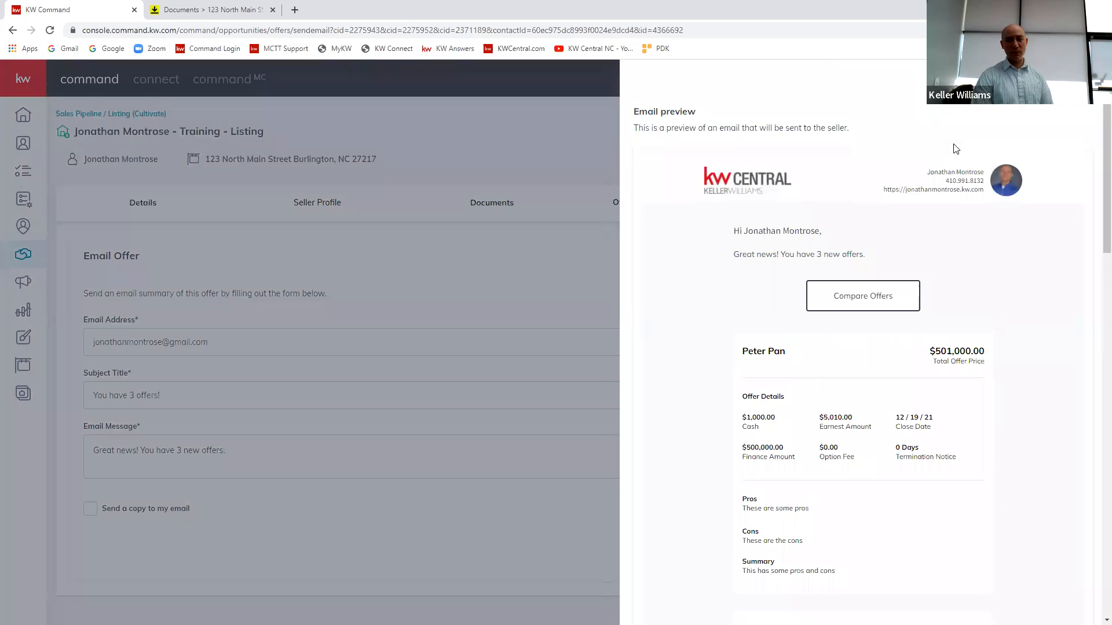
{"action": "scroll", "coordinate": [956, 315], "scroll_direction": "down", "scroll_amount": 7}
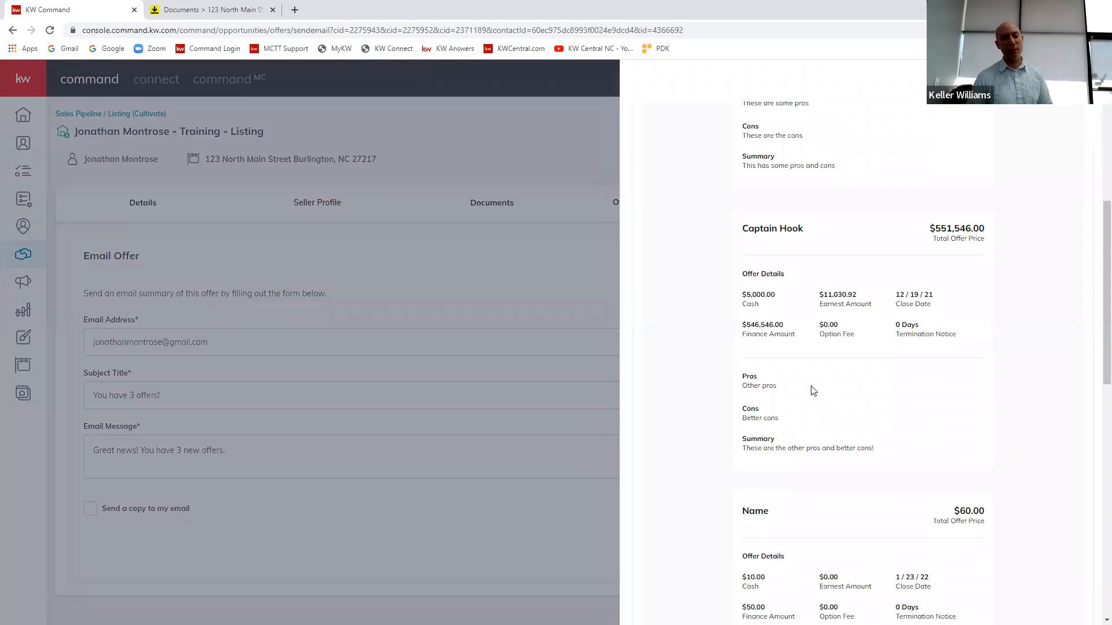
{"action": "scroll", "coordinate": [831, 382], "scroll_direction": "down", "scroll_amount": 6}
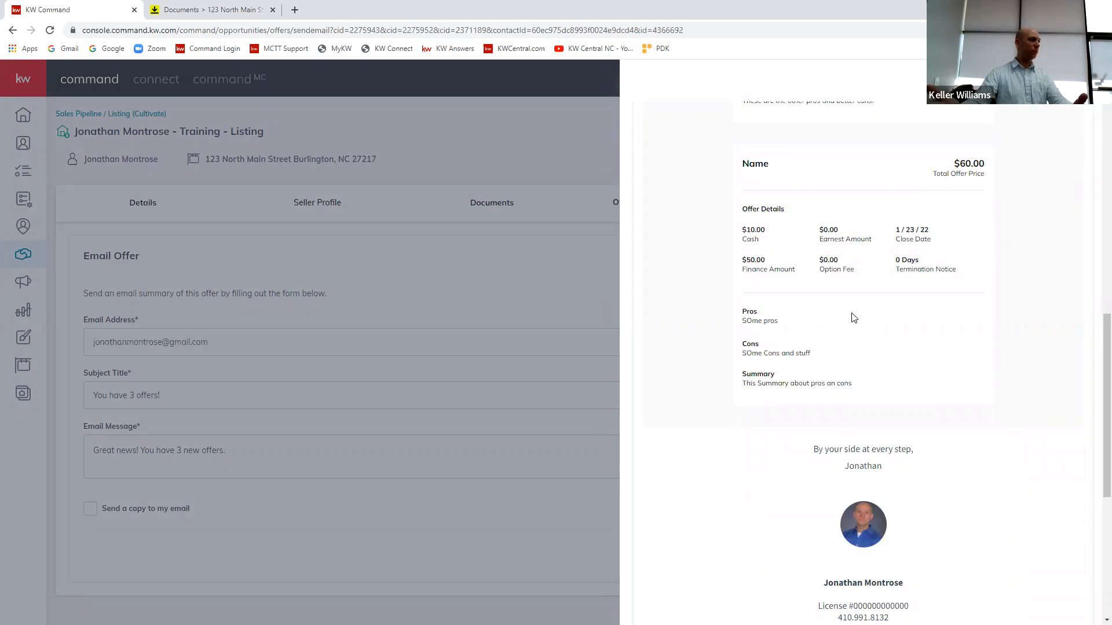
{"action": "left_click", "coordinate": [470, 294]}
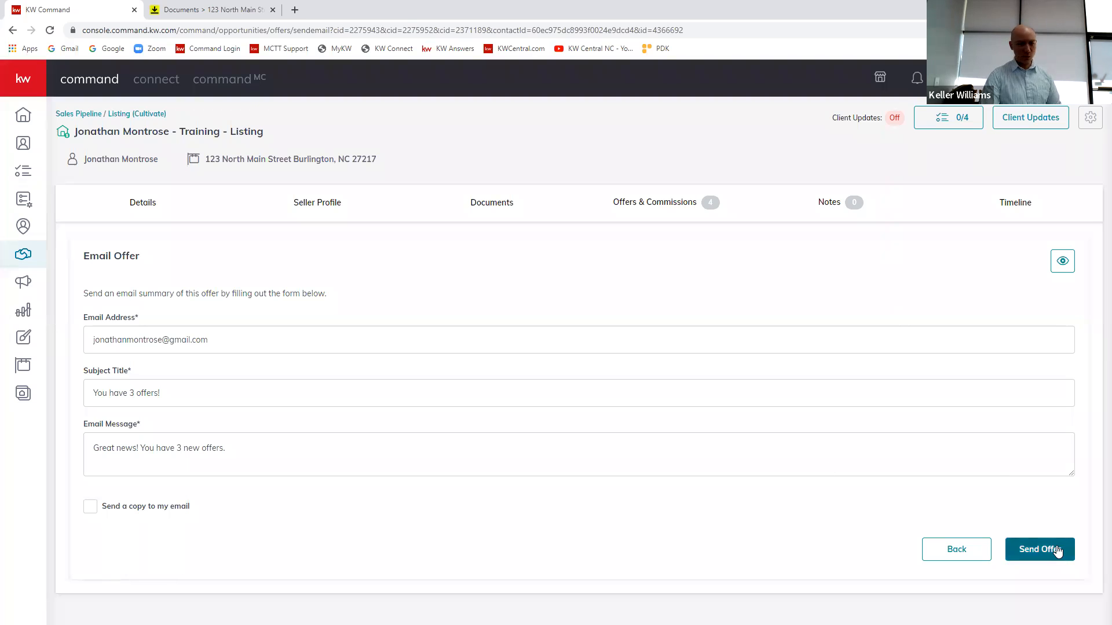
Step: Leave the offer email unsent and go back to the comparison table
{"action": "left_click_drag", "start_coordinate": [82, 329], "coordinate": [89, 341]}
{"action": "left_click", "coordinate": [337, 291]}
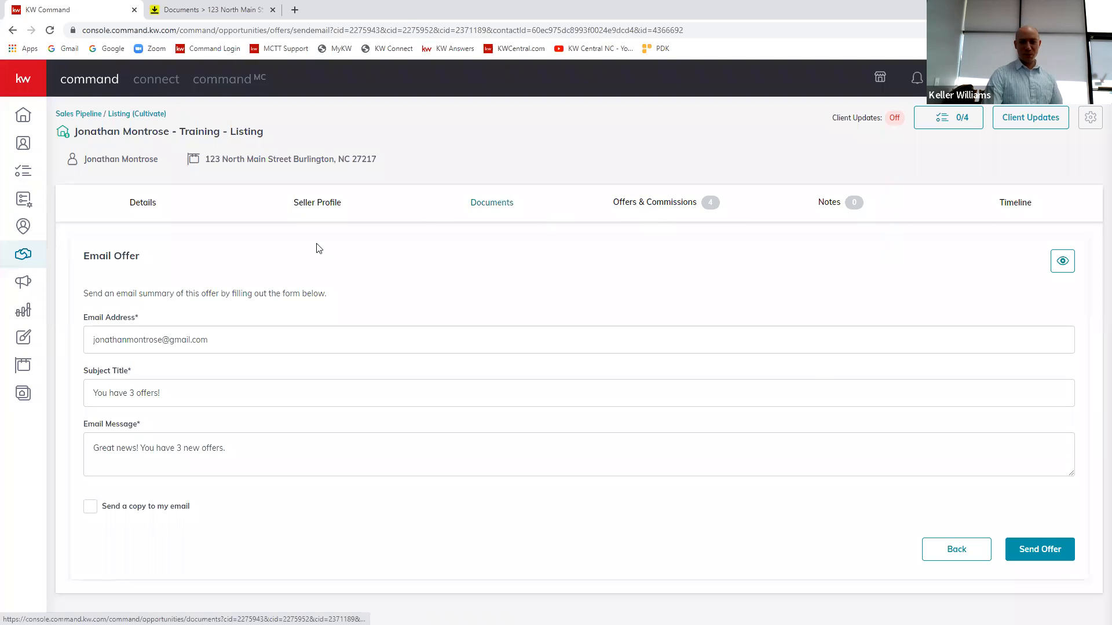
{"action": "left_click", "coordinate": [934, 546]}
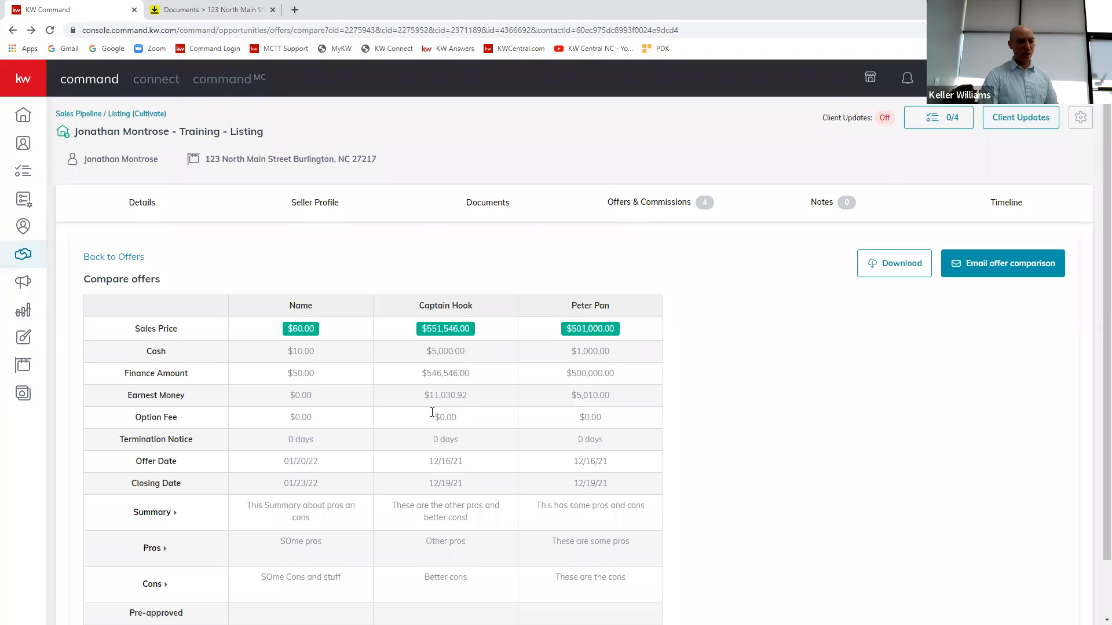
{"action": "scroll", "coordinate": [432, 412], "scroll_direction": "down", "scroll_amount": 1}
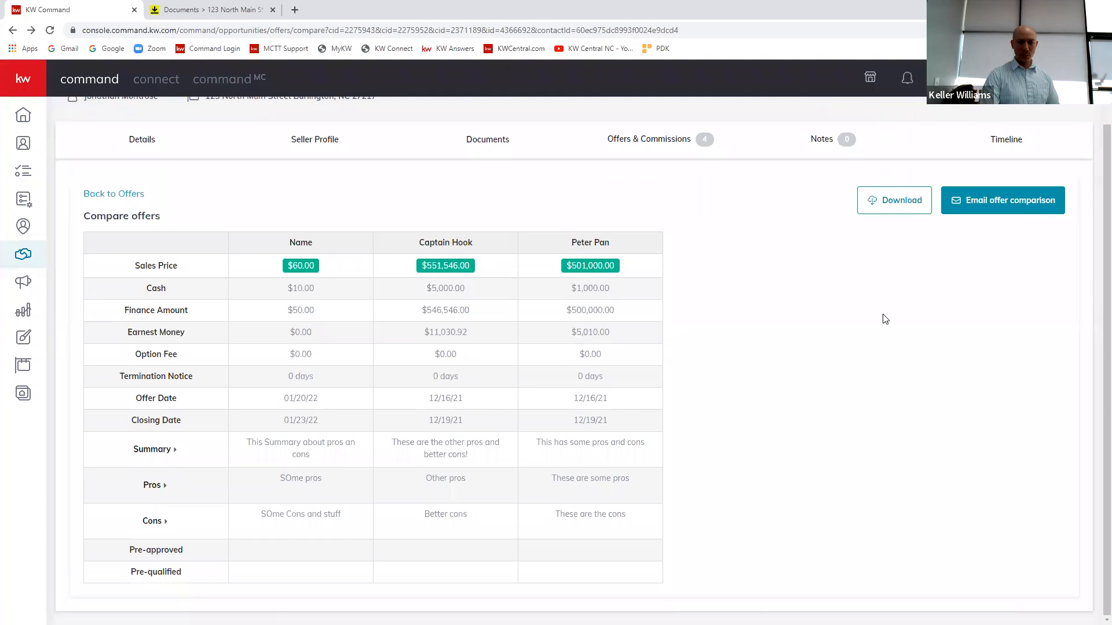
Step: Download the offer comparison, close the resulting document, and return to the listing's offer timeline
{"action": "left_click", "coordinate": [887, 203]}
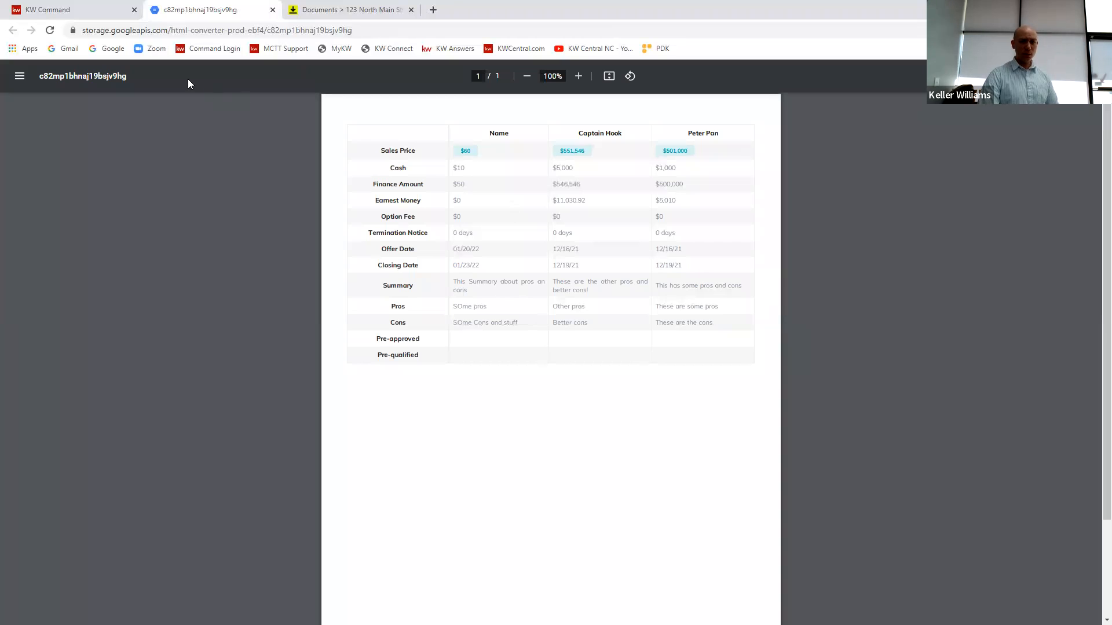
{"action": "left_click", "coordinate": [273, 9]}
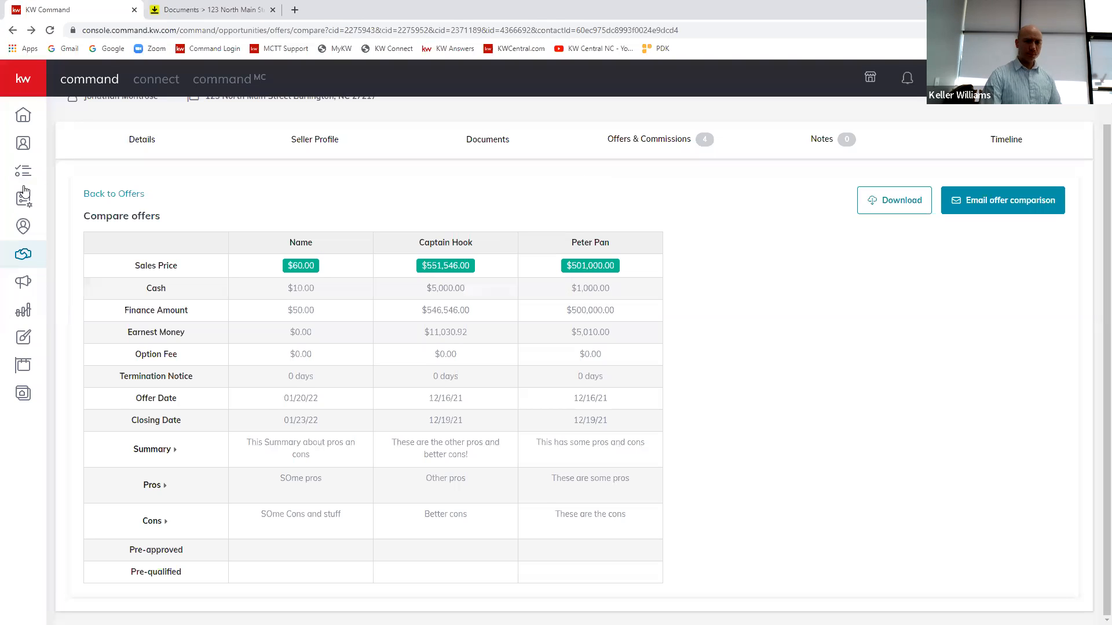
{"action": "scroll", "coordinate": [788, 292], "scroll_direction": "up", "scroll_amount": 2}
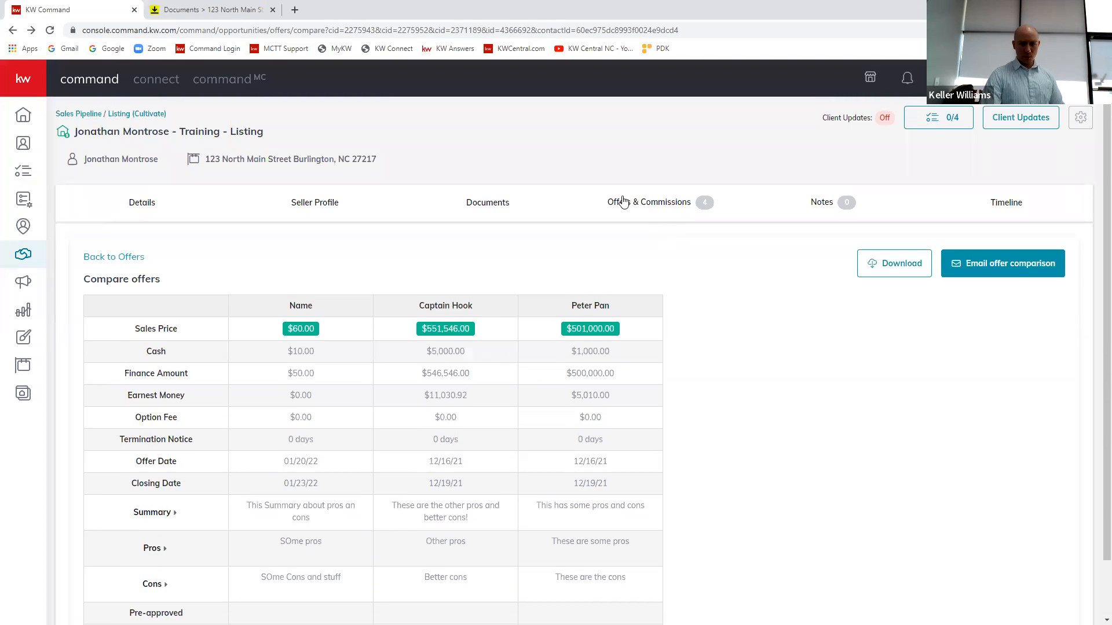
{"action": "left_click", "coordinate": [655, 206]}
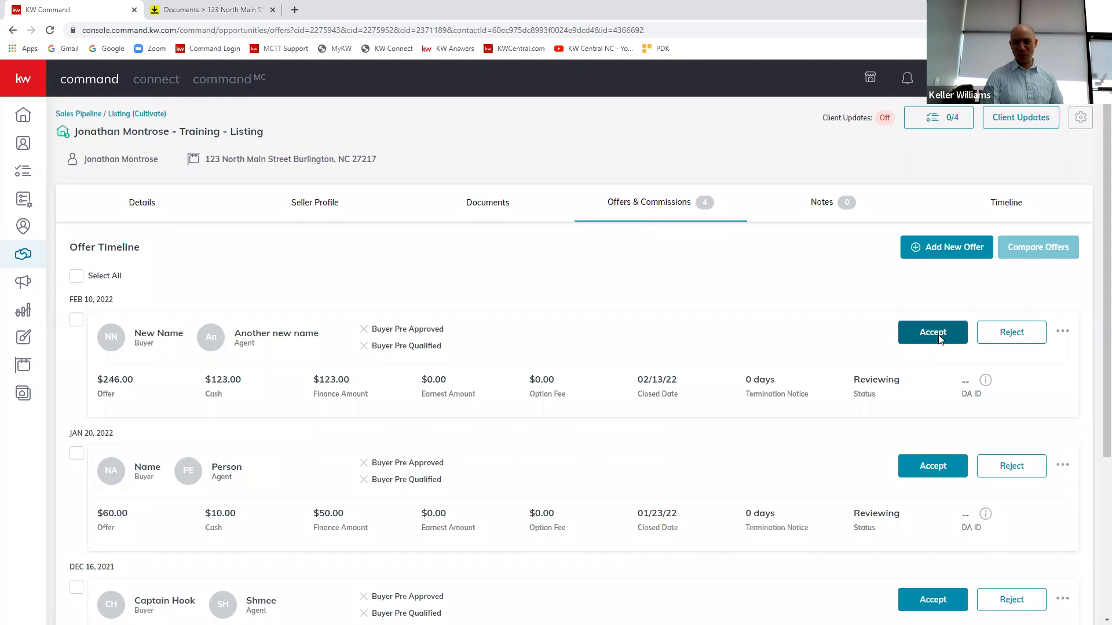
Step: Accept the Feb 10, 2022 offer, check its additional options, and withdraw the acceptance by changing and confirming the response
{"action": "left_click", "coordinate": [935, 333]}
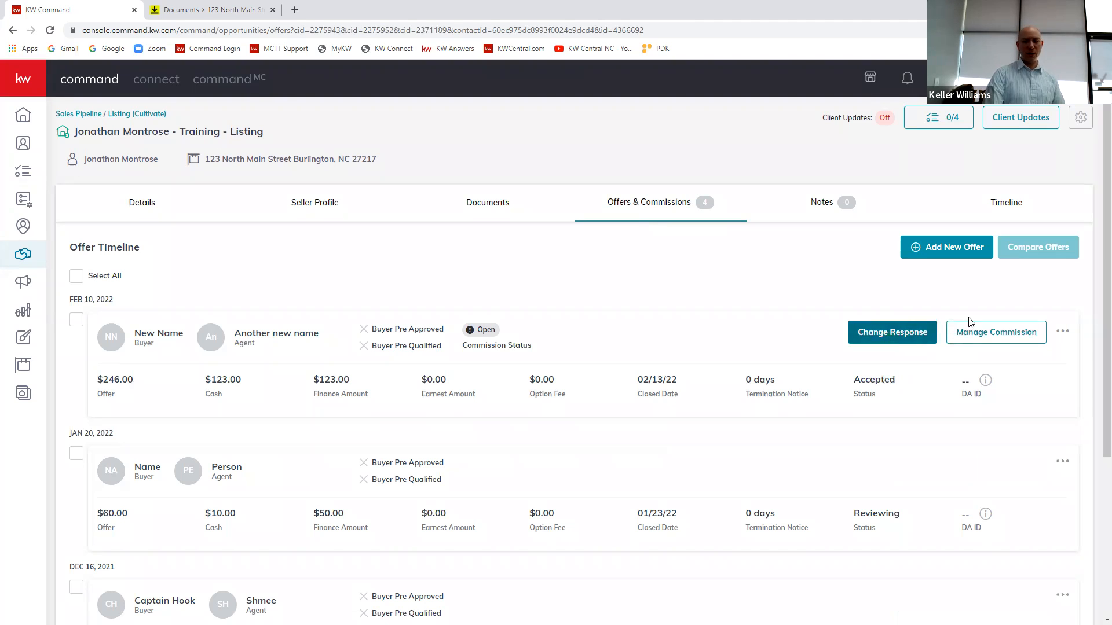
{"action": "left_click", "coordinate": [1061, 332]}
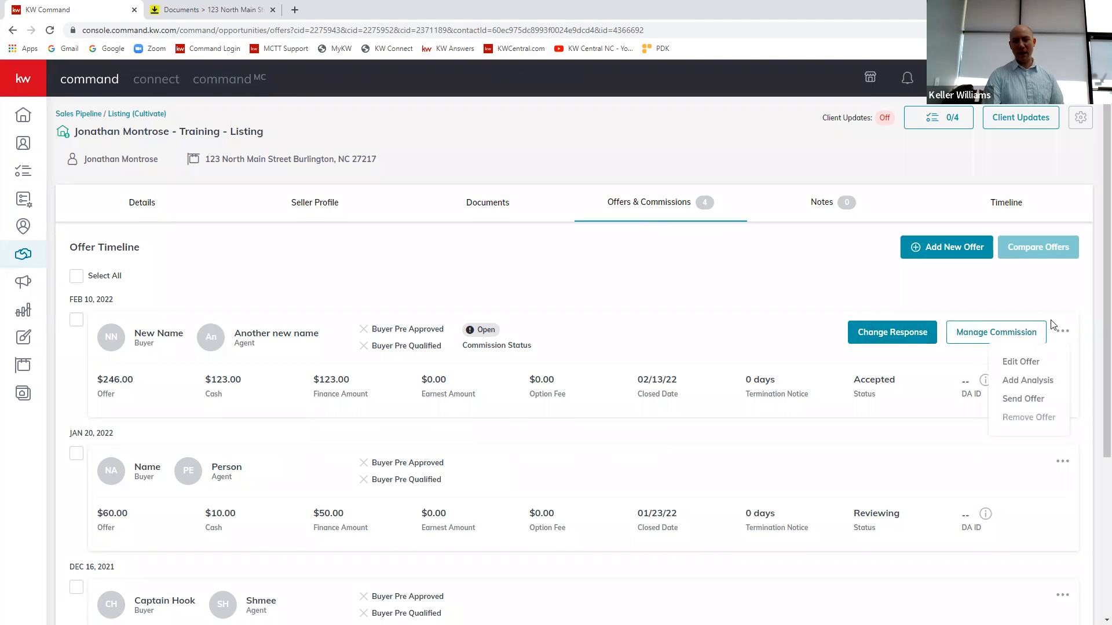
{"action": "left_click", "coordinate": [906, 334]}
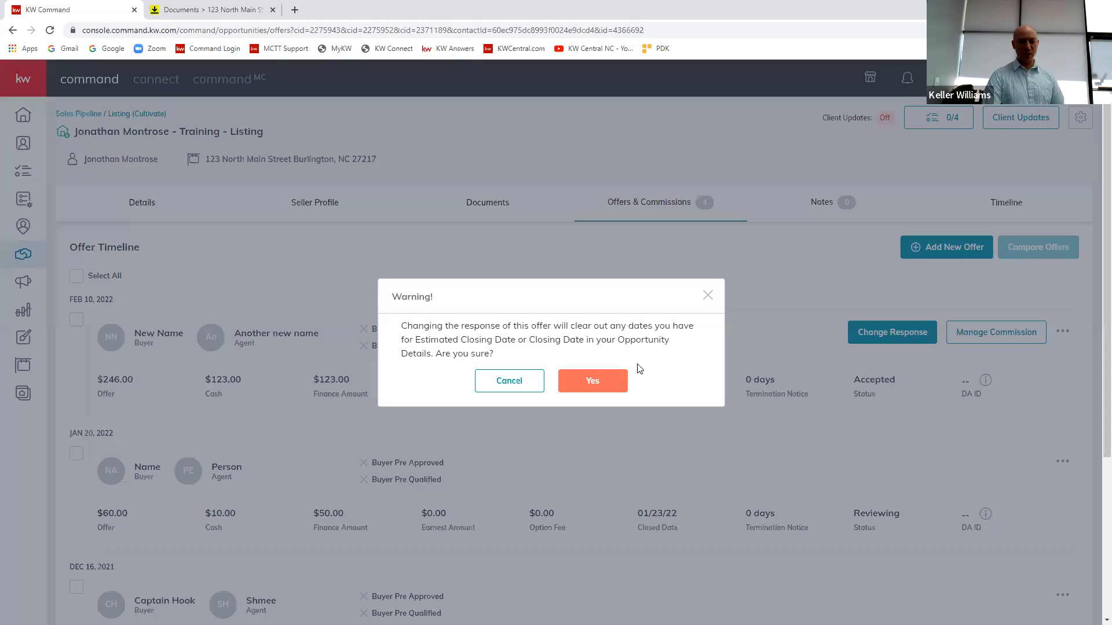
{"action": "left_click", "coordinate": [586, 383]}
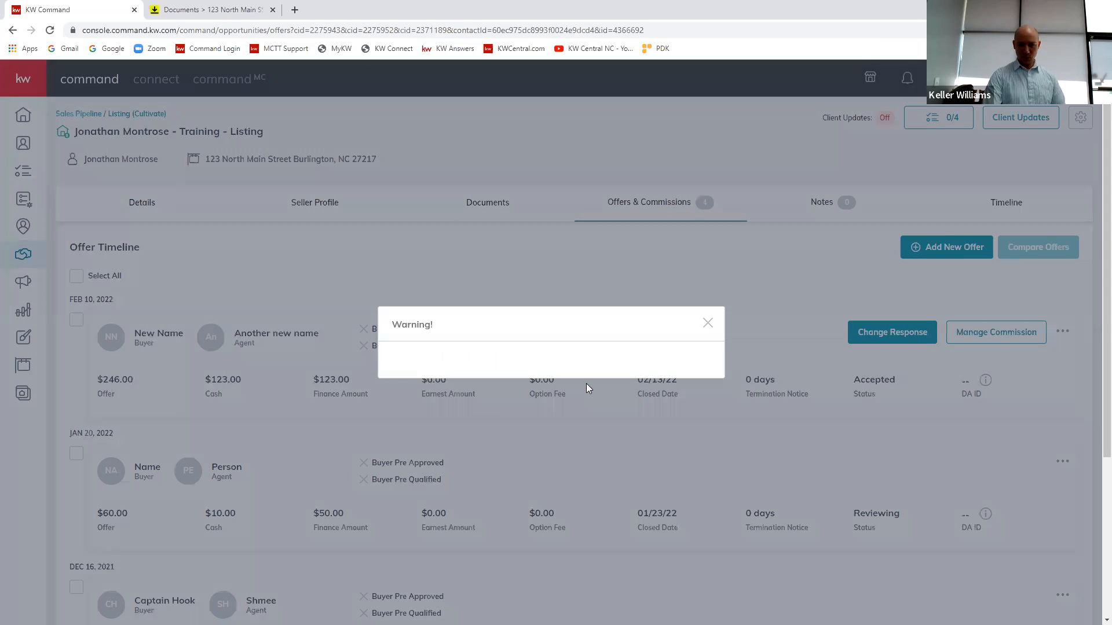
{"action": "left_click", "coordinate": [890, 339]}
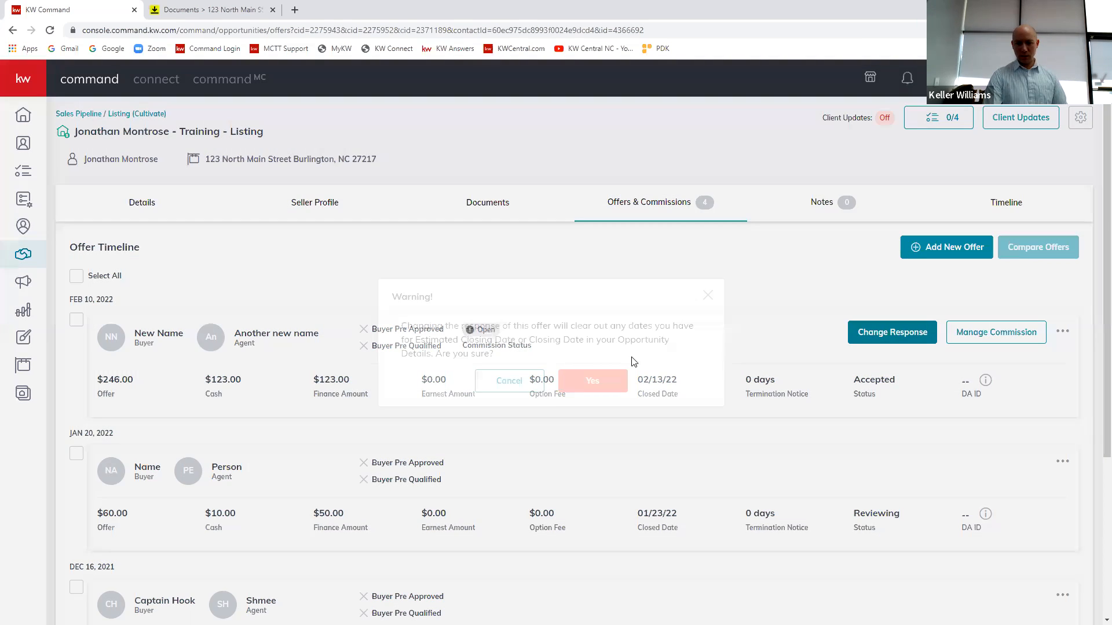
{"action": "left_click", "coordinate": [590, 379]}
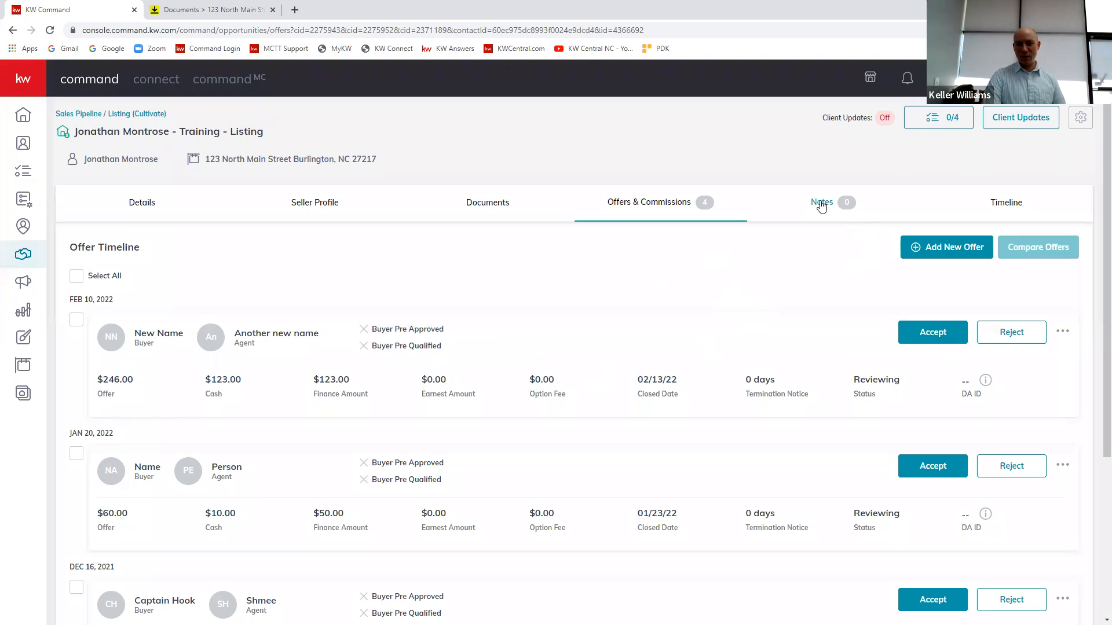
Step: Accept the Feb 10, 2022 offer again and open its commission for management
{"action": "left_click", "coordinate": [933, 332]}
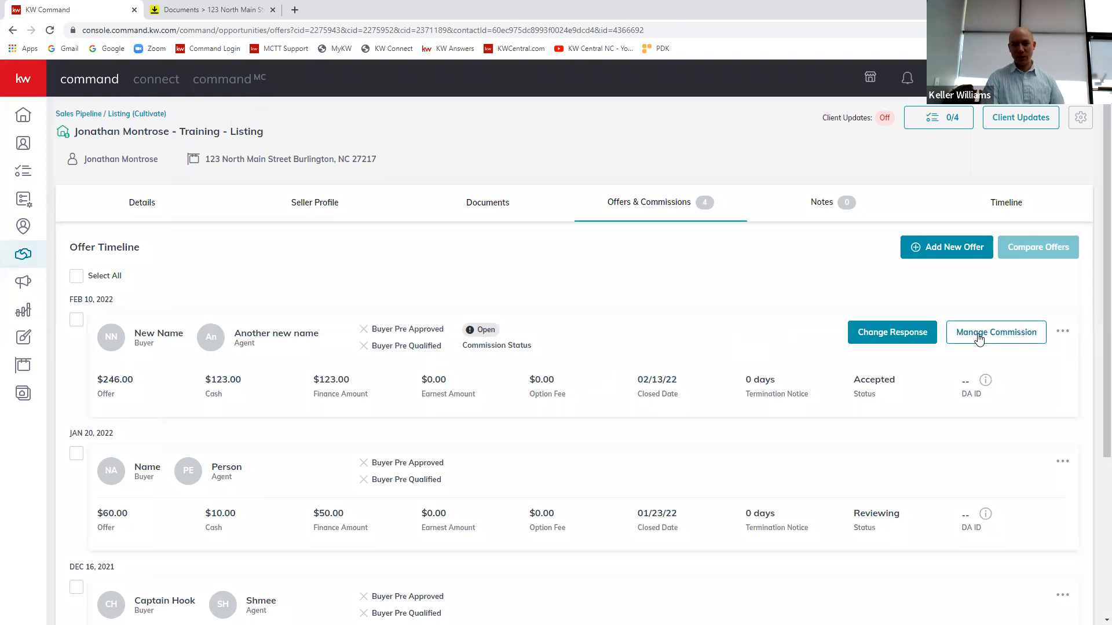
{"action": "left_click", "coordinate": [975, 333]}
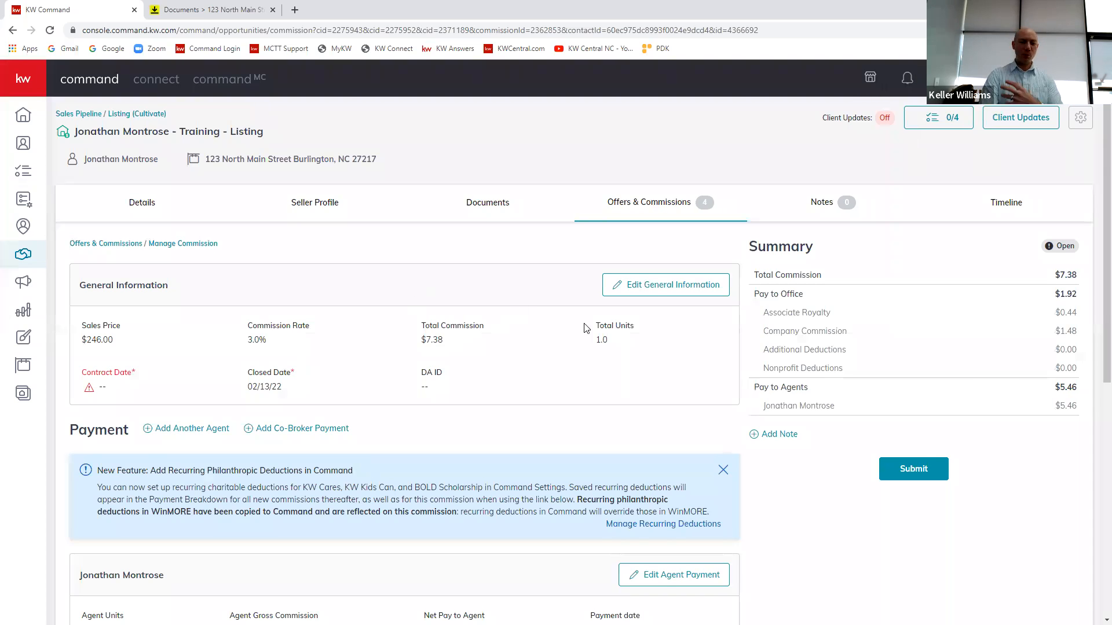
Step: Examine the commission's general information, agent payment breakdown and summary of office and agent pay
{"action": "scroll", "coordinate": [521, 315], "scroll_direction": "down", "scroll_amount": 3}
{"action": "scroll", "coordinate": [536, 312], "scroll_direction": "up", "scroll_amount": 3}
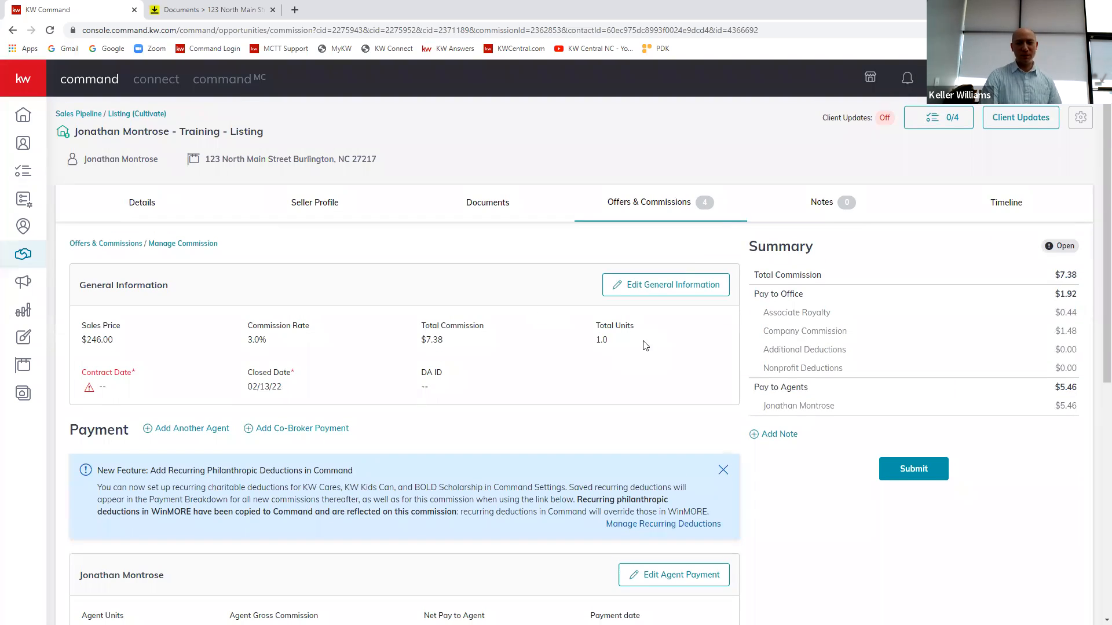
{"action": "scroll", "coordinate": [711, 411], "scroll_direction": "down", "scroll_amount": 2}
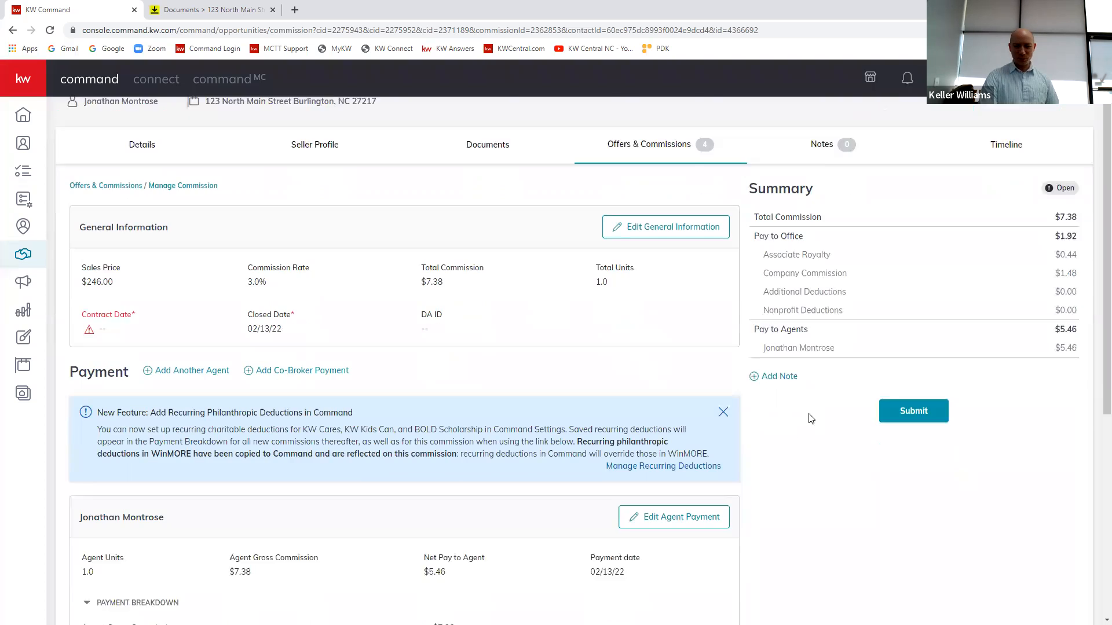
{"action": "scroll", "coordinate": [670, 314], "scroll_direction": "up", "scroll_amount": 2}
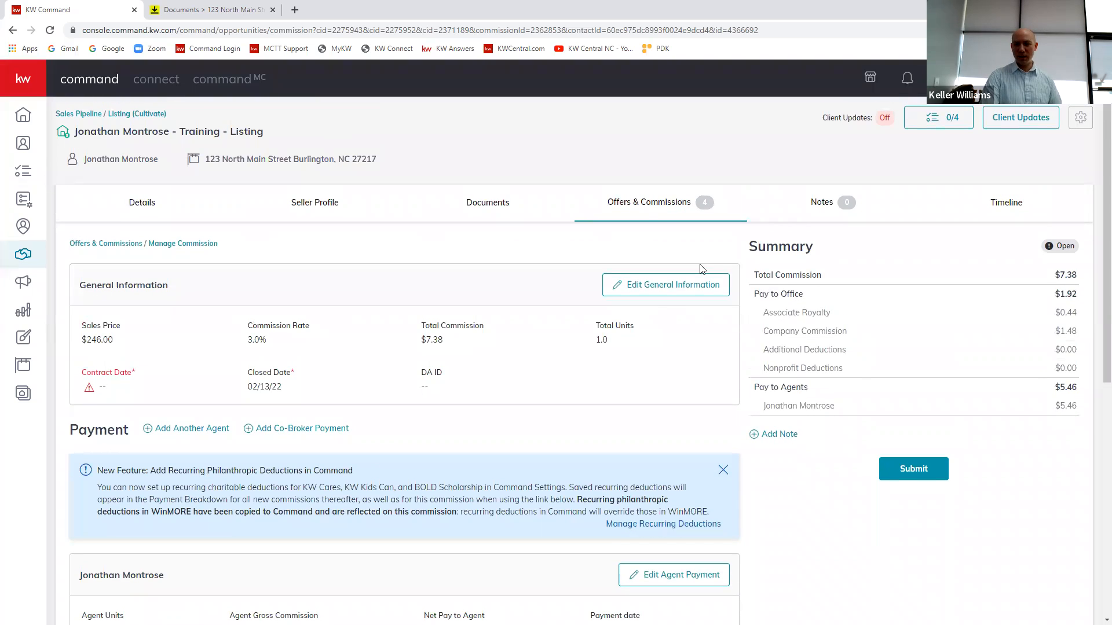
{"action": "scroll", "coordinate": [745, 513], "scroll_direction": "down", "scroll_amount": 7}
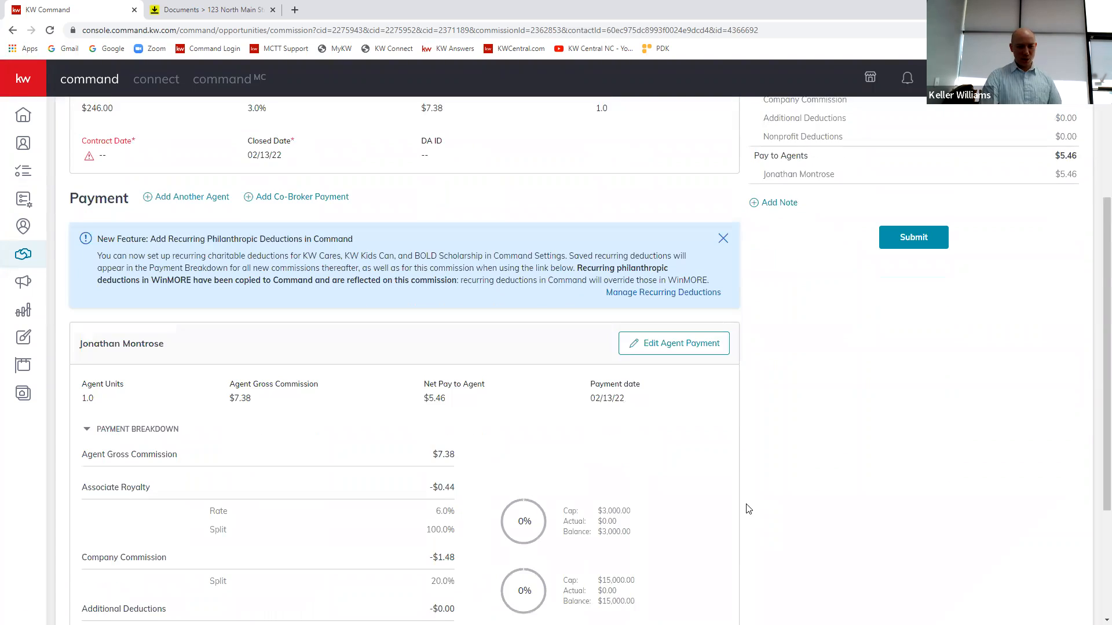
{"action": "scroll", "coordinate": [751, 499], "scroll_direction": "up", "scroll_amount": 4}
{"action": "scroll", "coordinate": [764, 483], "scroll_direction": "down", "scroll_amount": 3}
{"action": "scroll", "coordinate": [781, 470], "scroll_direction": "up", "scroll_amount": 4}
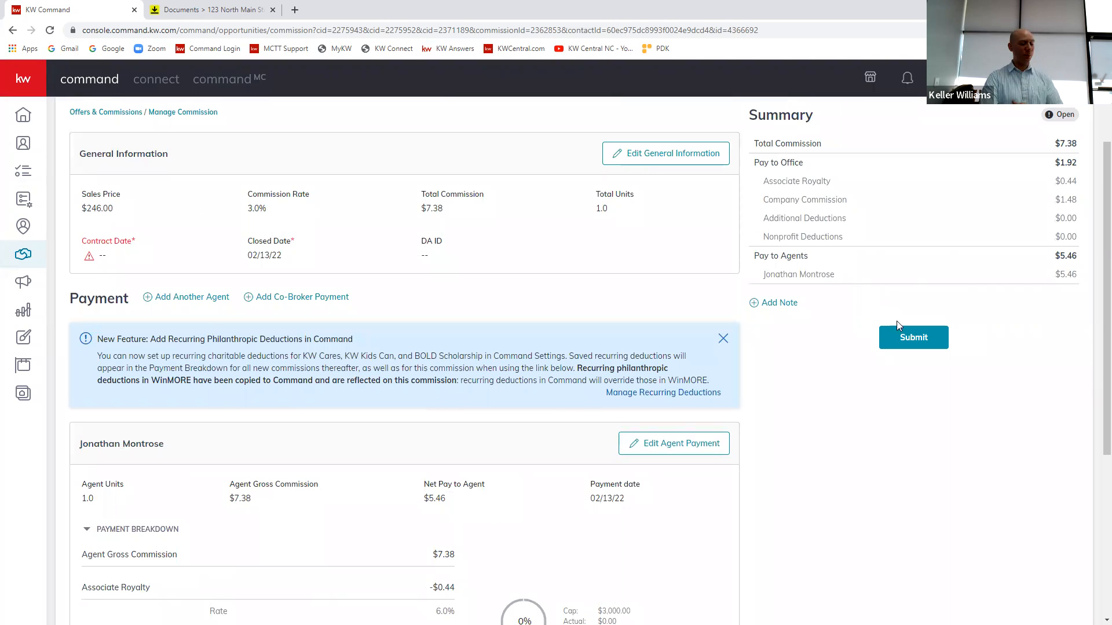
{"action": "scroll", "coordinate": [823, 272], "scroll_direction": "up", "scroll_amount": 3}
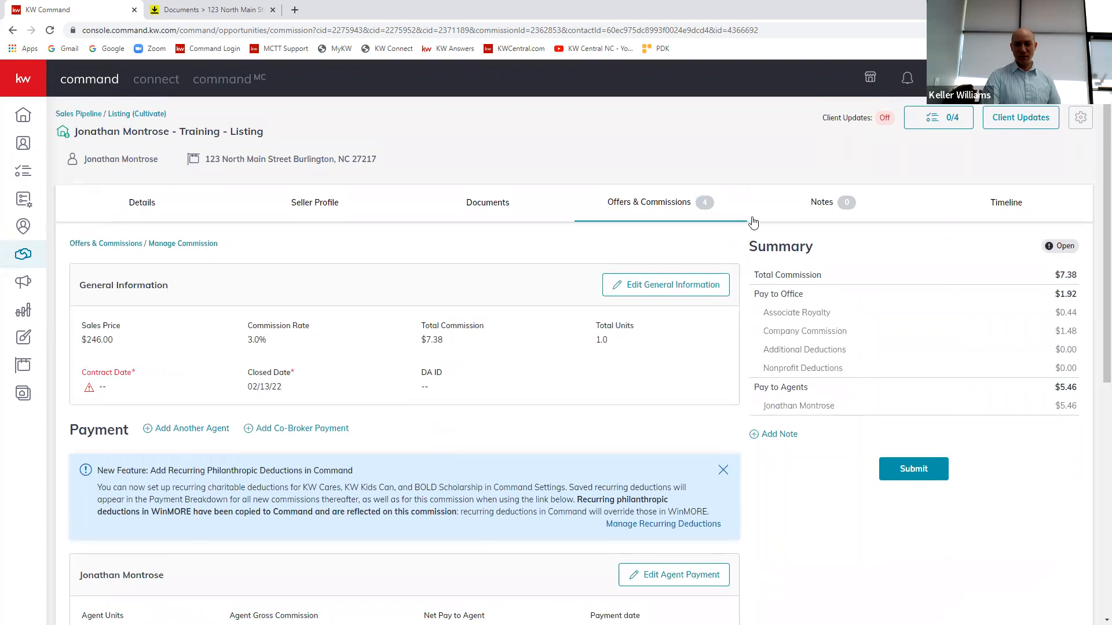
Step: Return to the listing's offers and withdraw acceptance of the Feb 10, 2022 offer by changing its response and confirming
{"action": "left_click", "coordinate": [648, 204]}
{"action": "left_click", "coordinate": [892, 332]}
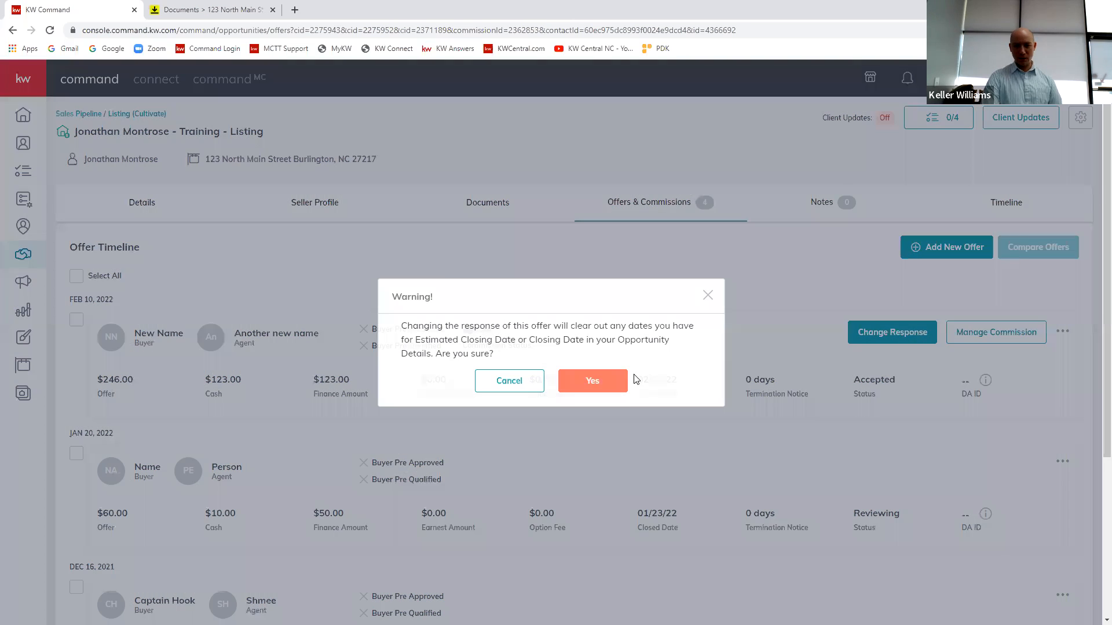
{"action": "left_click", "coordinate": [612, 381]}
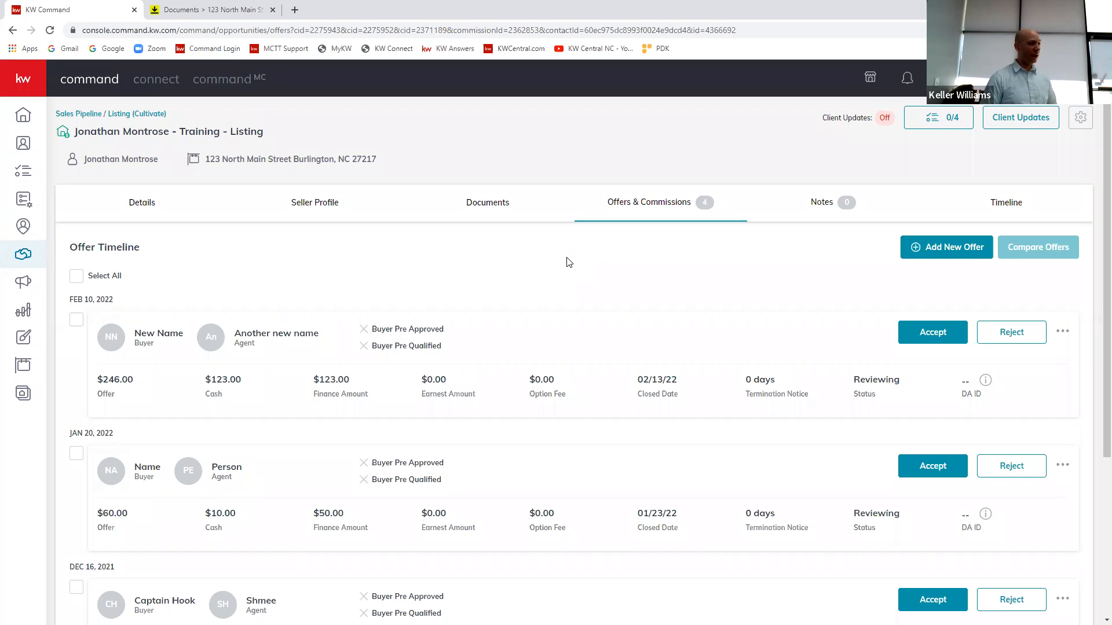
Step: Open the listing's compliance documents and review the Listed, Under Contract and Closed checklists
{"action": "left_click", "coordinate": [488, 204]}
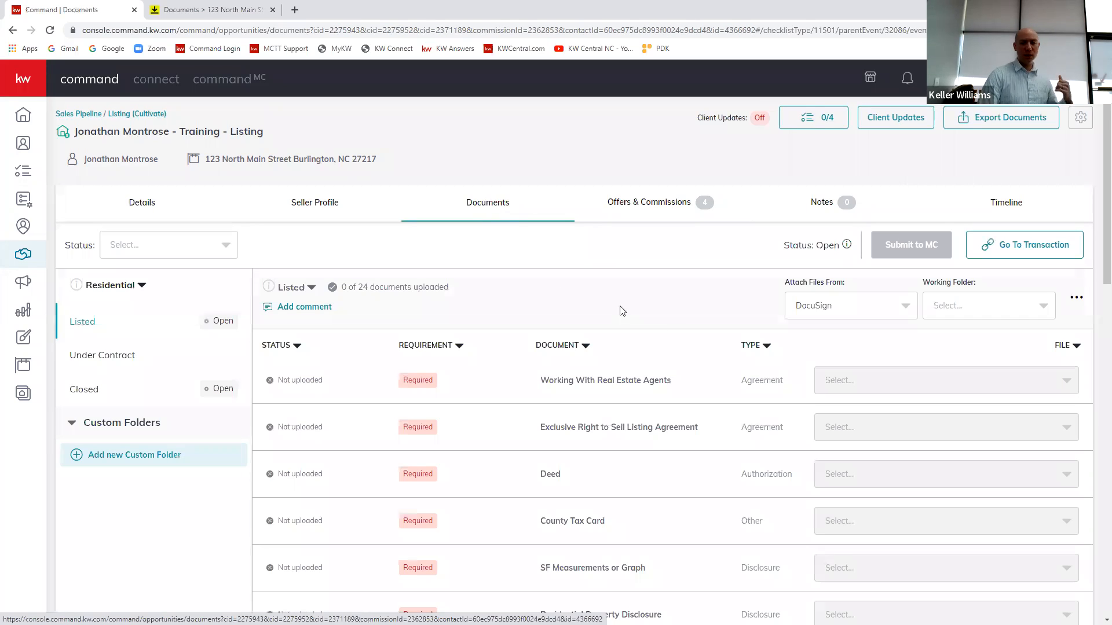
{"action": "scroll", "coordinate": [637, 432], "scroll_direction": "down", "scroll_amount": 2}
{"action": "scroll", "coordinate": [811, 377], "scroll_direction": "up", "scroll_amount": 2}
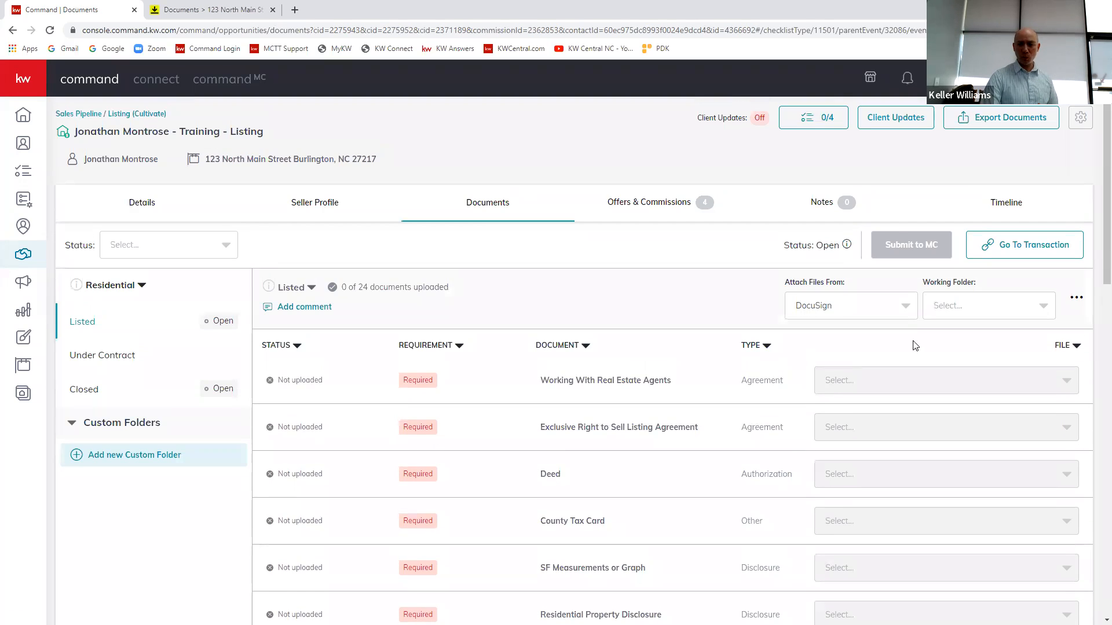
{"action": "left_click", "coordinate": [104, 360]}
{"action": "left_click", "coordinate": [102, 390]}
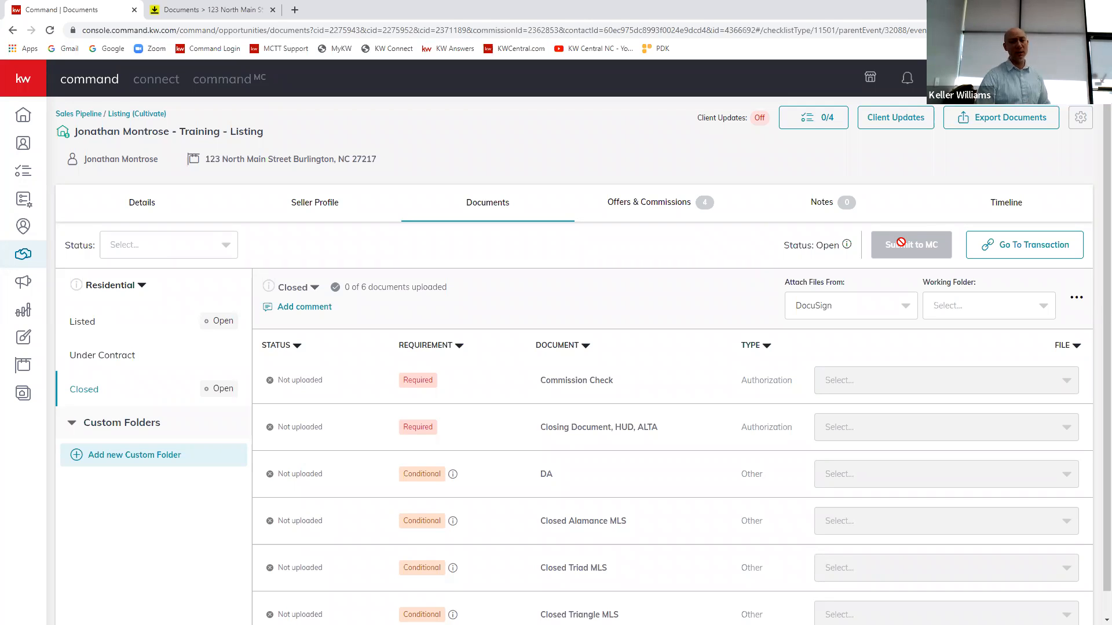
Step: Revisit the Listed and Under Contract document checklists, finish on Under Contract, and switch to the listing's documents in DocuSign Rooms
{"action": "left_click", "coordinate": [103, 333]}
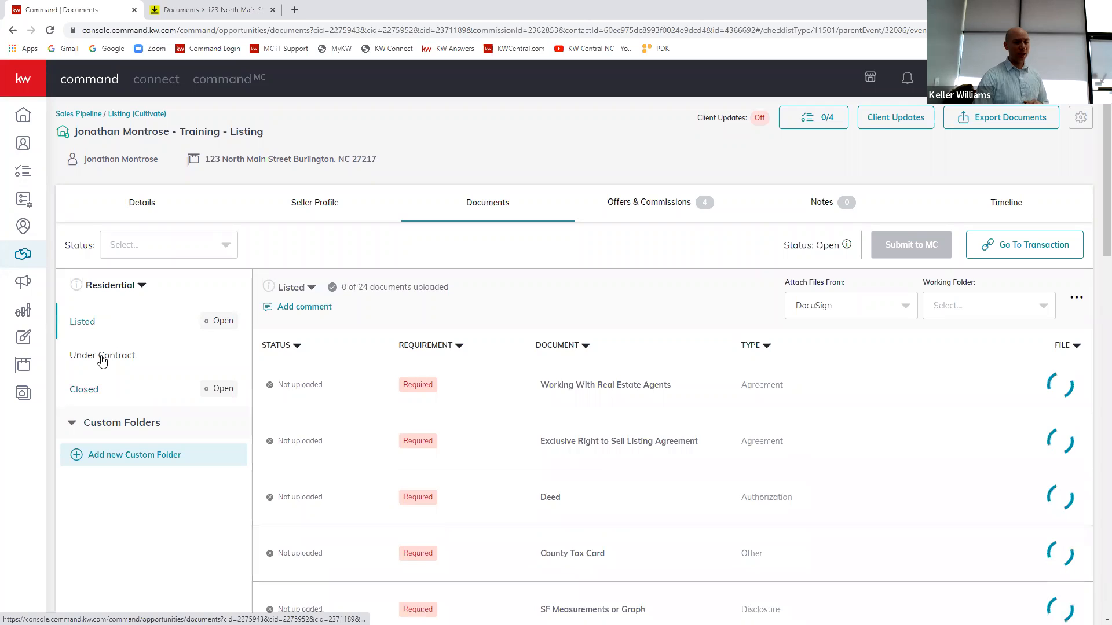
{"action": "left_click", "coordinate": [102, 357]}
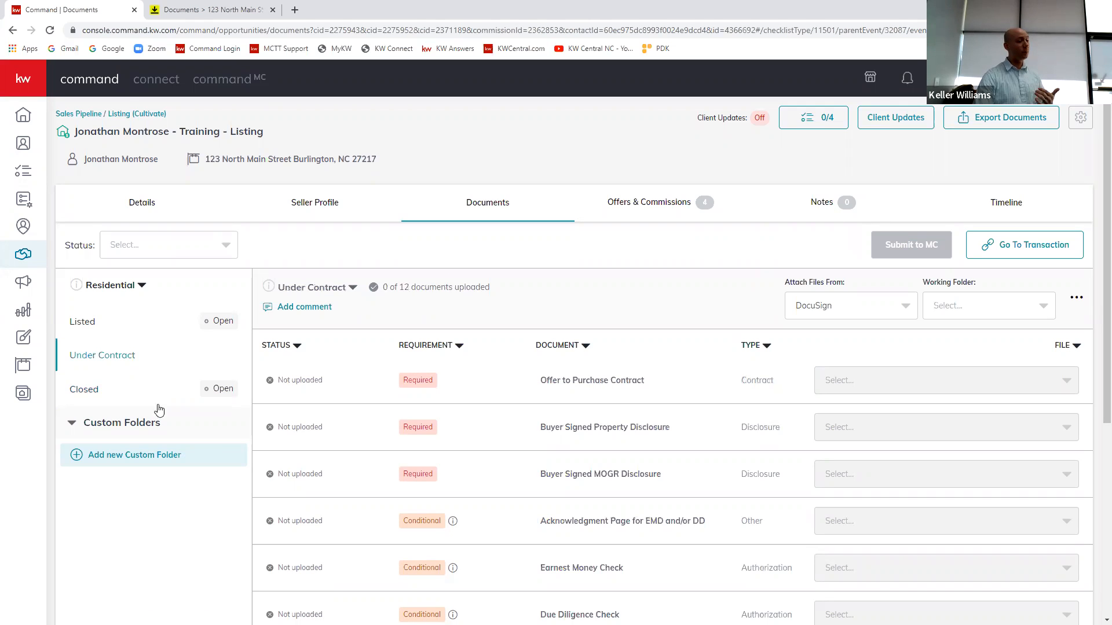
{"action": "left_click", "coordinate": [84, 323]}
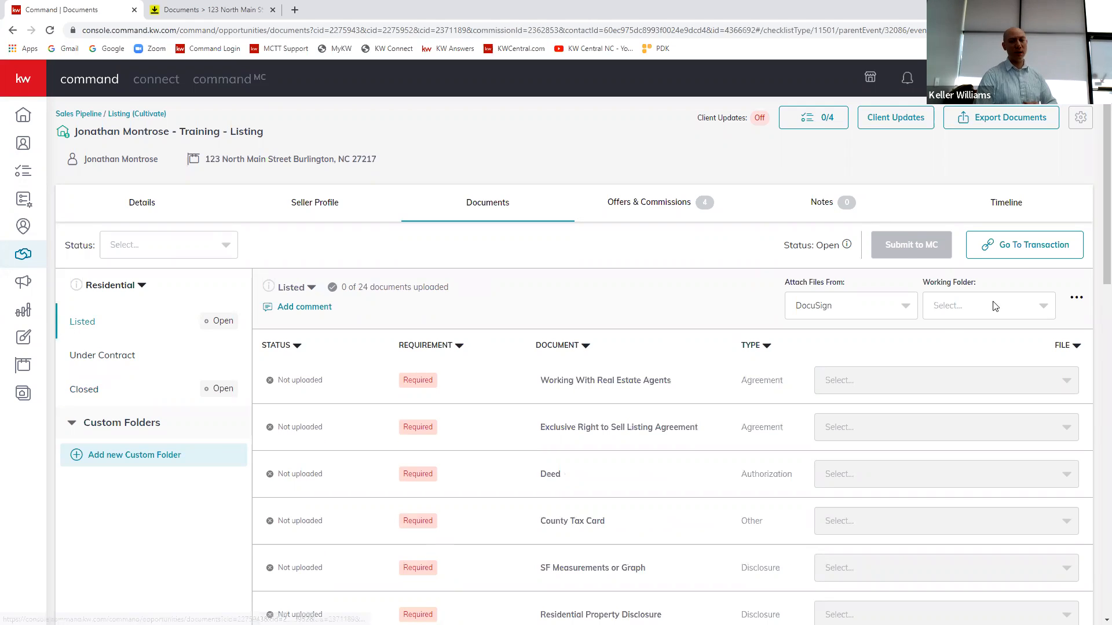
{"action": "left_click", "coordinate": [113, 359]}
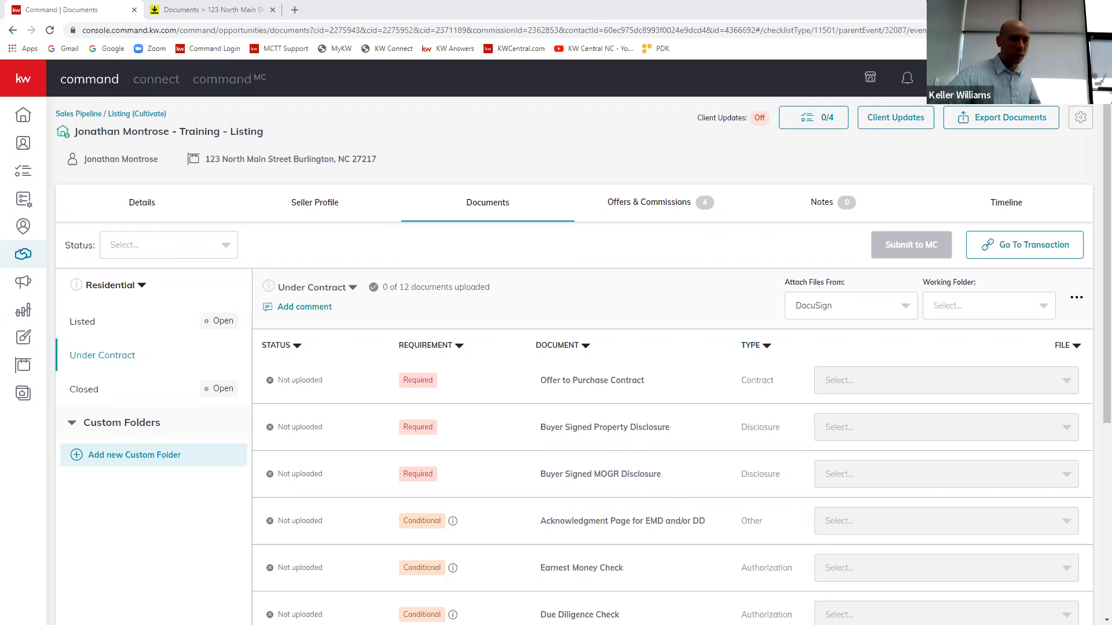
{"action": "left_click", "coordinate": [184, 8]}
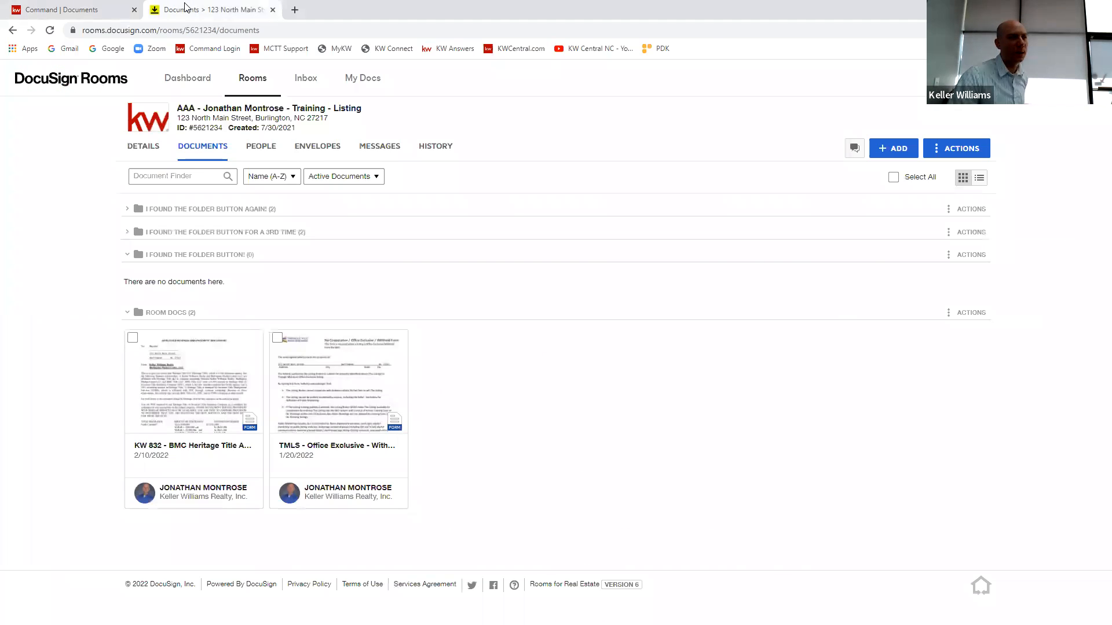